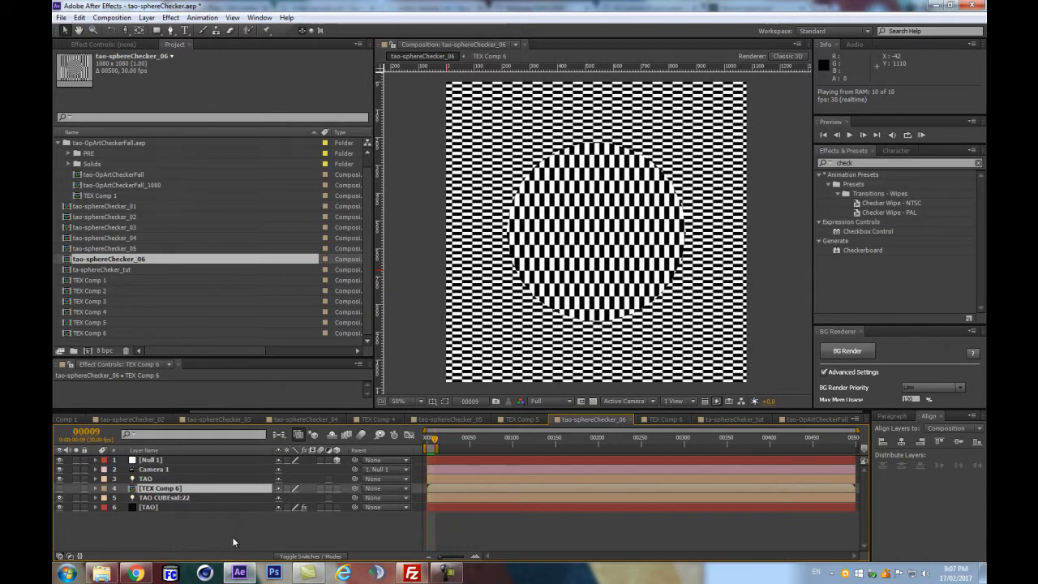
Step: Switch to Chrome and read the introduction of the Wikipedia article on Op art
{"action": "left_click", "coordinate": [268, 491]}
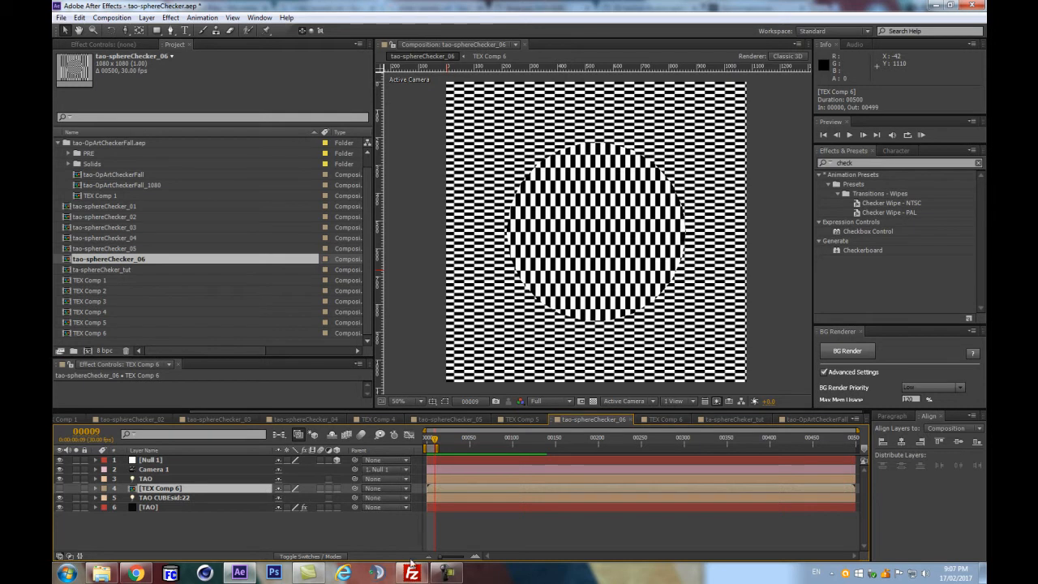
{"action": "left_click", "coordinate": [136, 574]}
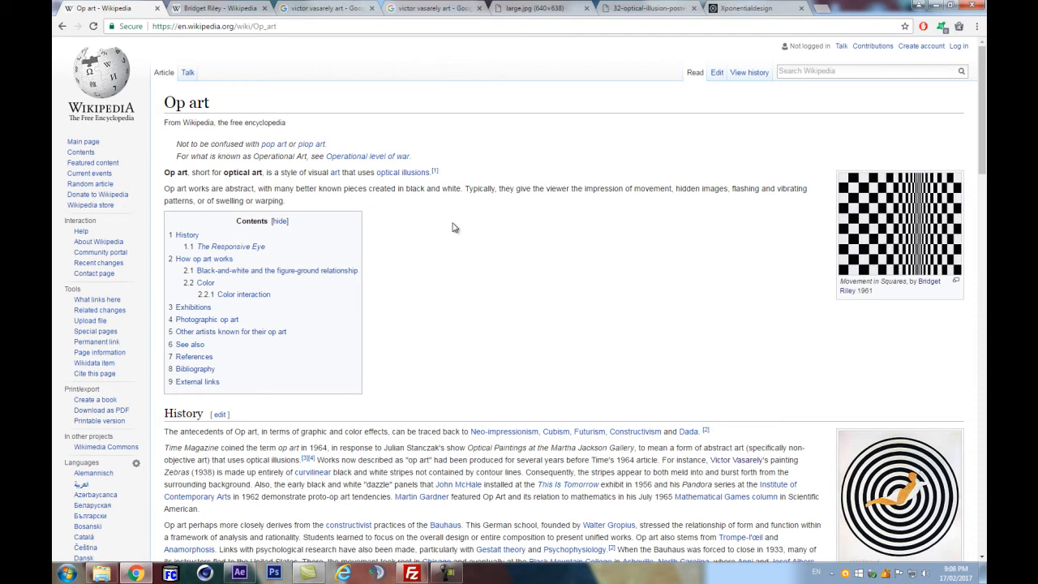
{"action": "scroll", "coordinate": [666, 296], "scroll_direction": "down", "scroll_amount": 1}
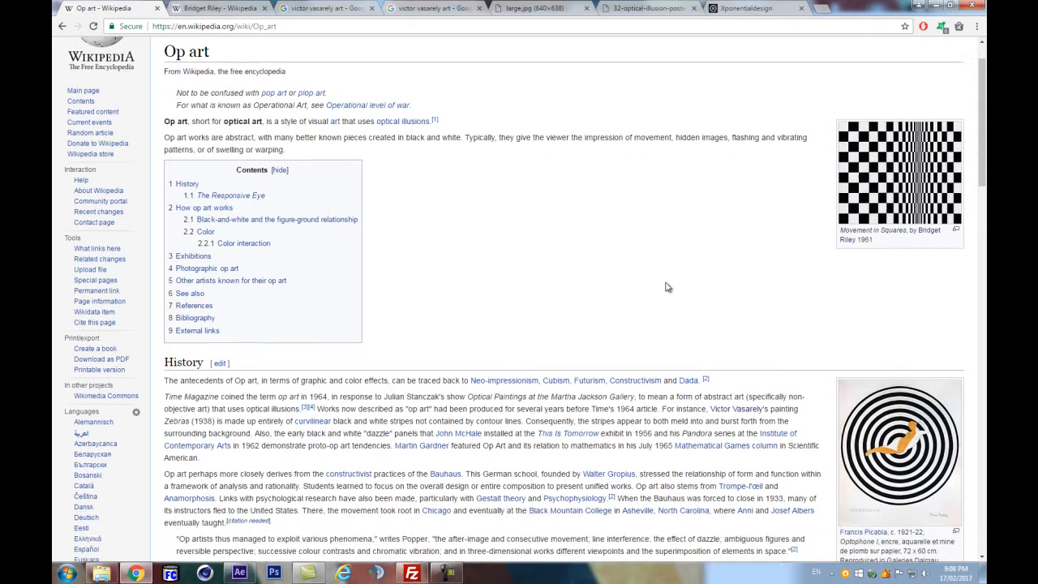
{"action": "scroll", "coordinate": [624, 209], "scroll_direction": "up", "scroll_amount": 1}
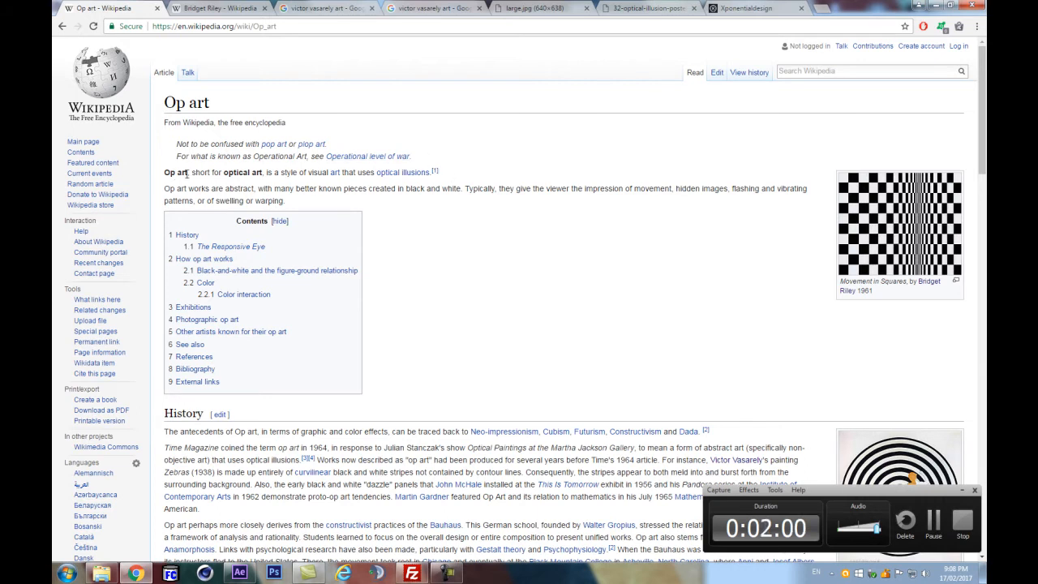
{"action": "scroll", "coordinate": [499, 247], "scroll_direction": "down", "scroll_amount": 5}
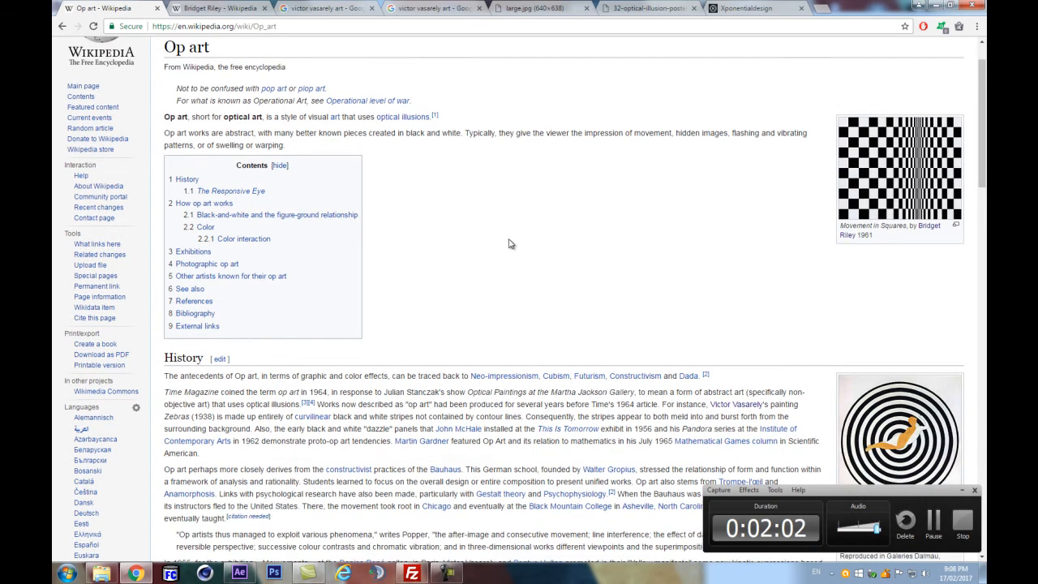
{"action": "scroll", "coordinate": [485, 251], "scroll_direction": "up", "scroll_amount": 5}
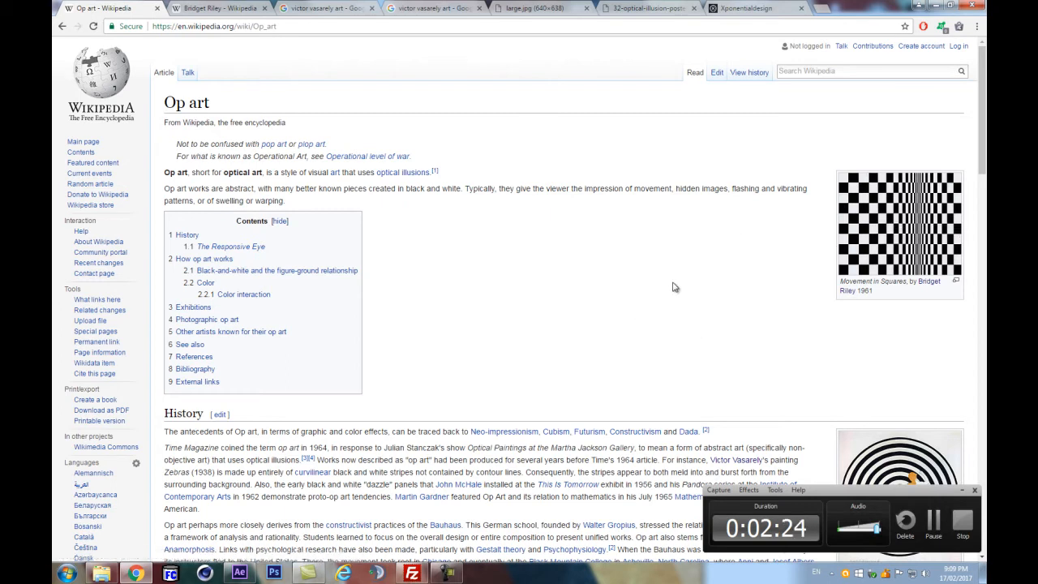
Step: Examine the Wikipedia article on Bridget Riley, including her Movement in Squares painting
{"action": "left_click", "coordinate": [243, 8]}
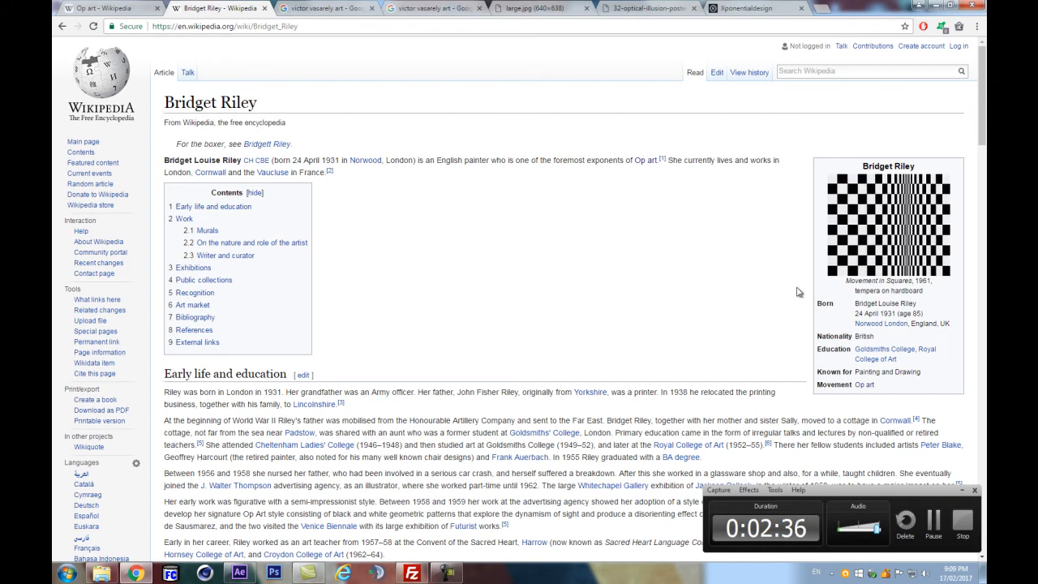
{"action": "scroll", "coordinate": [660, 331], "scroll_direction": "down", "scroll_amount": 3}
{"action": "scroll", "coordinate": [790, 280], "scroll_direction": "up", "scroll_amount": 3}
{"action": "scroll", "coordinate": [624, 235], "scroll_direction": "down", "scroll_amount": 3}
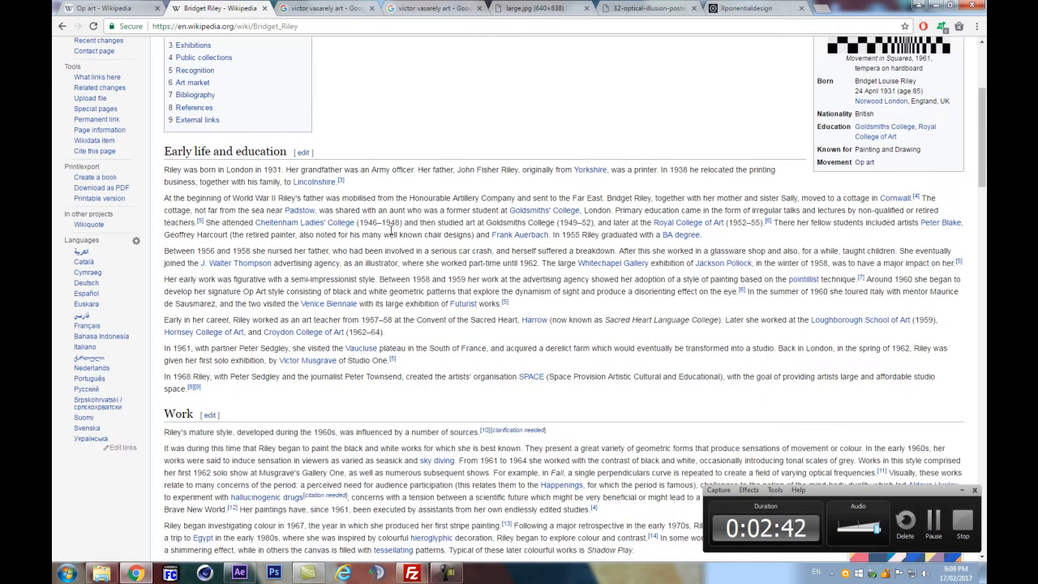
{"action": "scroll", "coordinate": [387, 233], "scroll_direction": "up", "scroll_amount": 3}
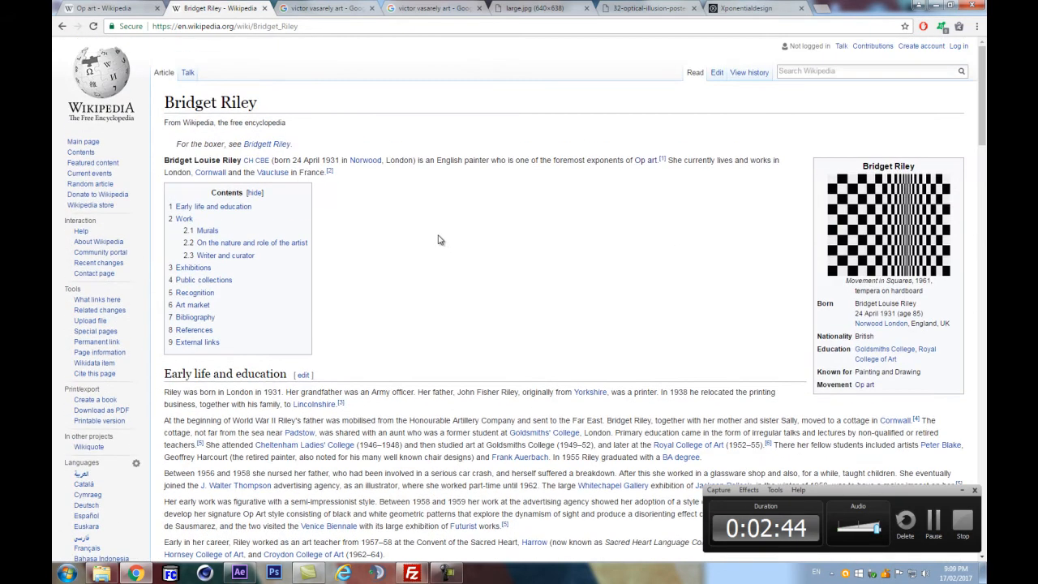
{"action": "scroll", "coordinate": [374, 263], "scroll_direction": "down", "scroll_amount": 3}
{"action": "scroll", "coordinate": [373, 263], "scroll_direction": "up", "scroll_amount": 3}
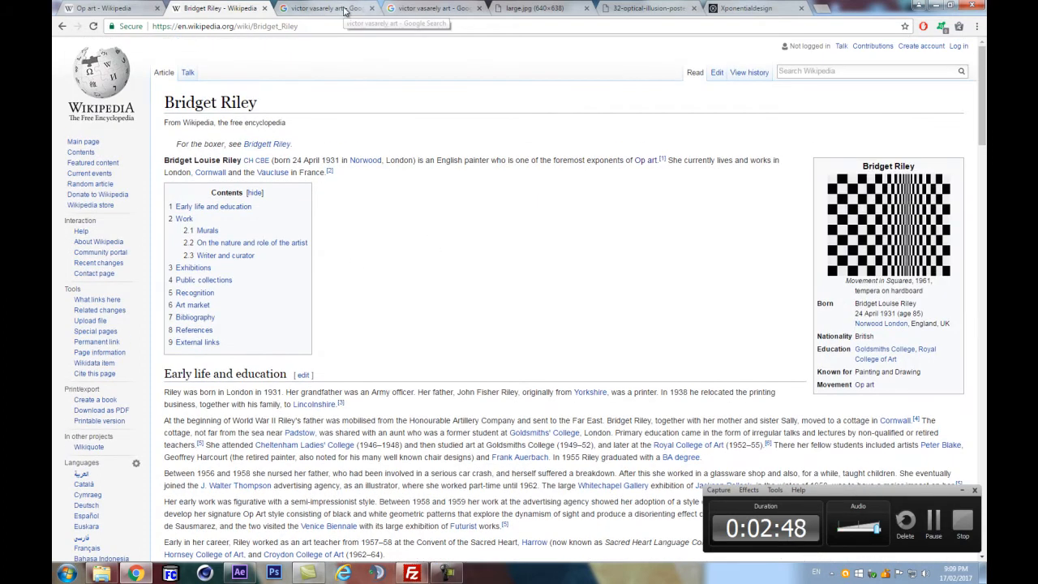
Step: Browse the Google web and image results for "victor vasarely art" to study examples of his op art
{"action": "left_click", "coordinate": [336, 9]}
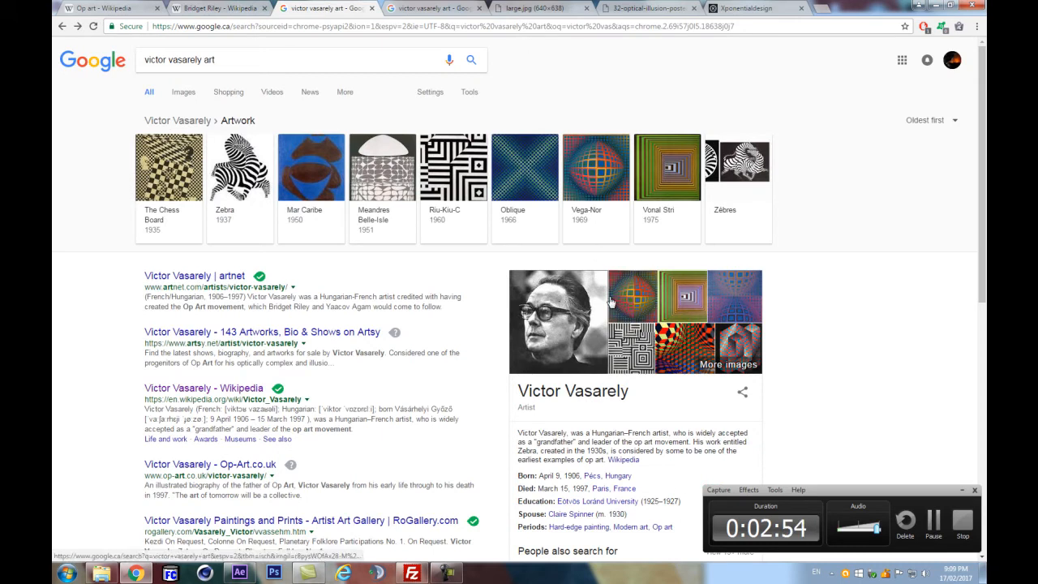
{"action": "left_click", "coordinate": [434, 8]}
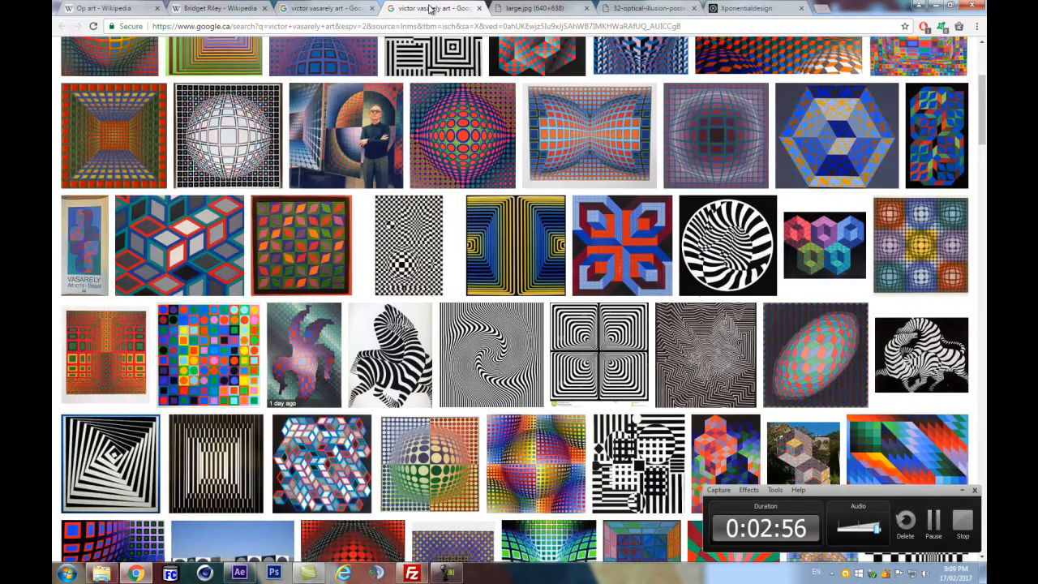
{"action": "scroll", "coordinate": [264, 175], "scroll_direction": "up", "scroll_amount": 3}
{"action": "scroll", "coordinate": [265, 175], "scroll_direction": "down", "scroll_amount": 3}
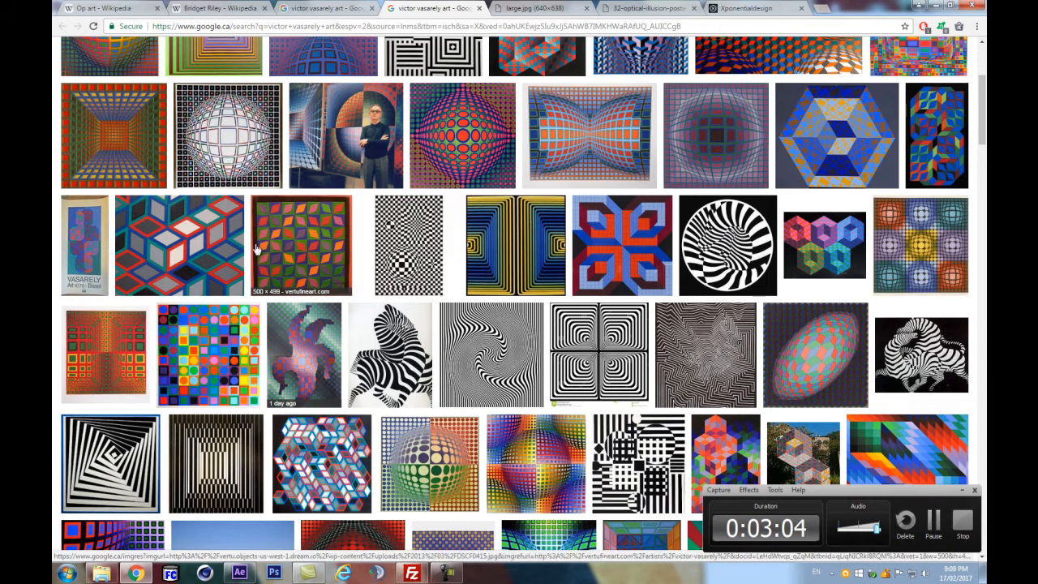
{"action": "scroll", "coordinate": [407, 227], "scroll_direction": "down", "scroll_amount": 3}
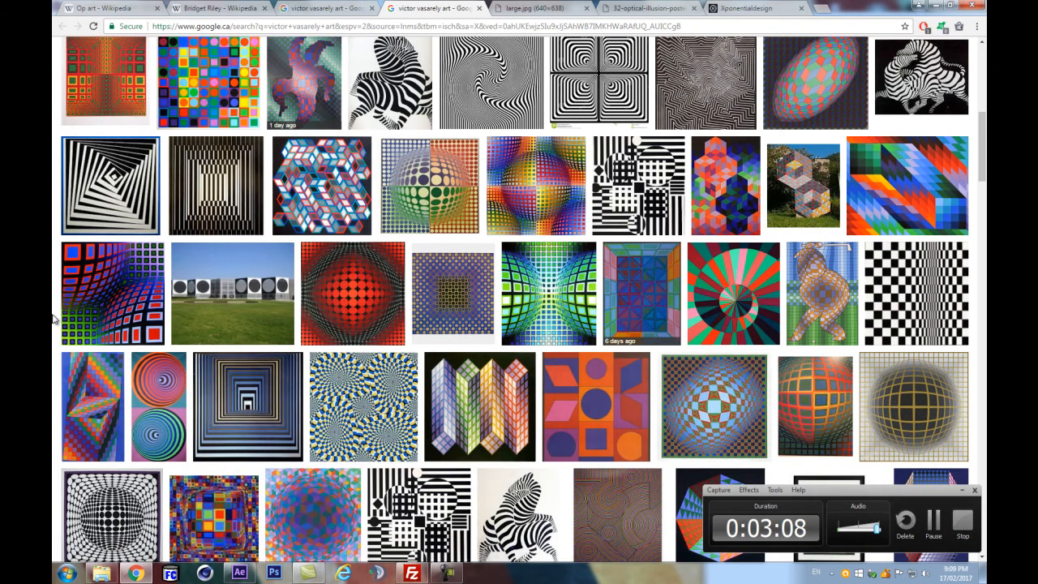
{"action": "scroll", "coordinate": [271, 297], "scroll_direction": "down", "scroll_amount": 4}
{"action": "scroll", "coordinate": [272, 298], "scroll_direction": "down", "scroll_amount": 1}
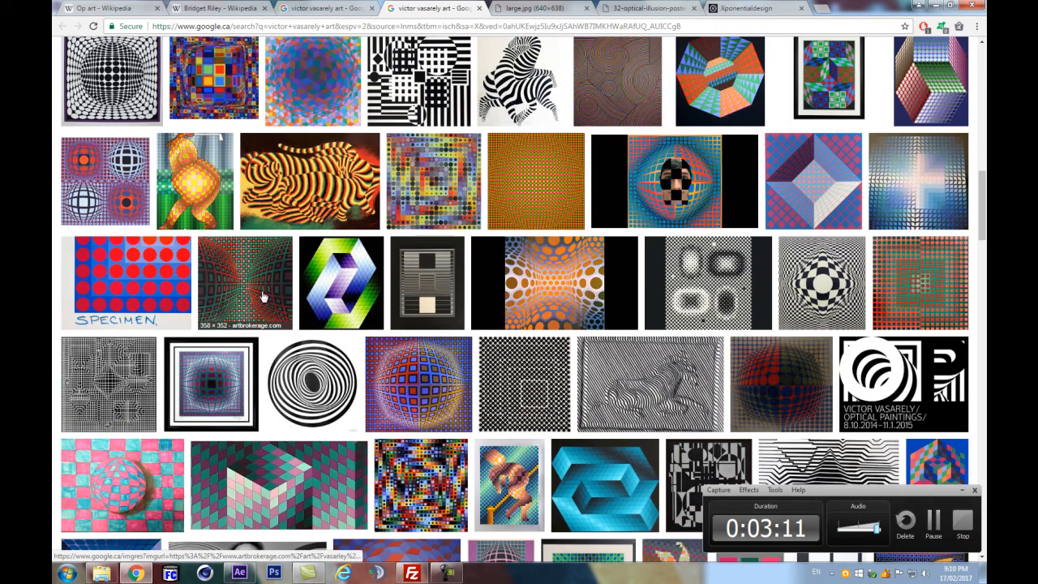
{"action": "scroll", "coordinate": [251, 292], "scroll_direction": "down", "scroll_amount": 2}
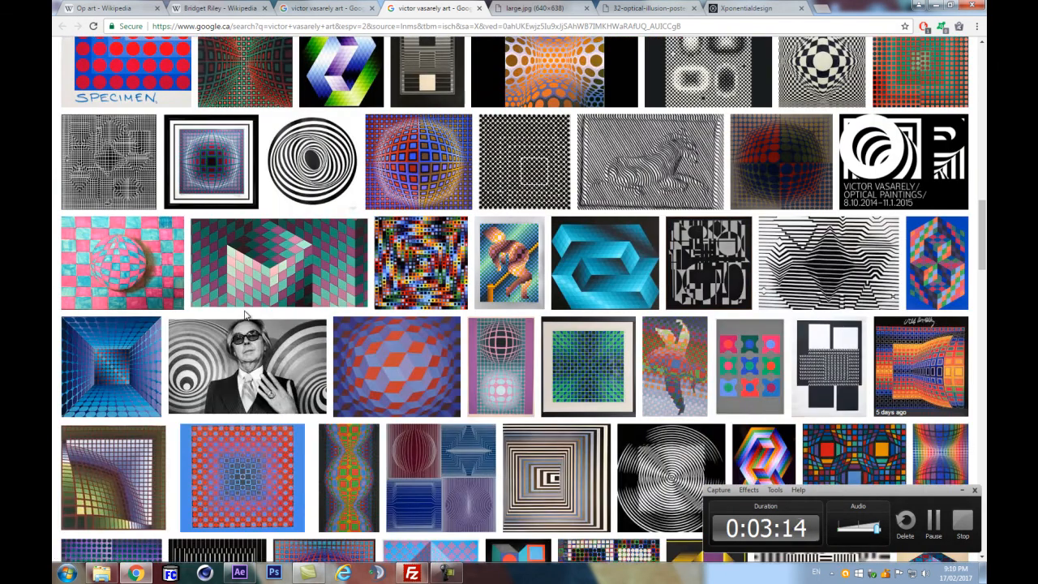
{"action": "scroll", "coordinate": [246, 315], "scroll_direction": "down", "scroll_amount": 4}
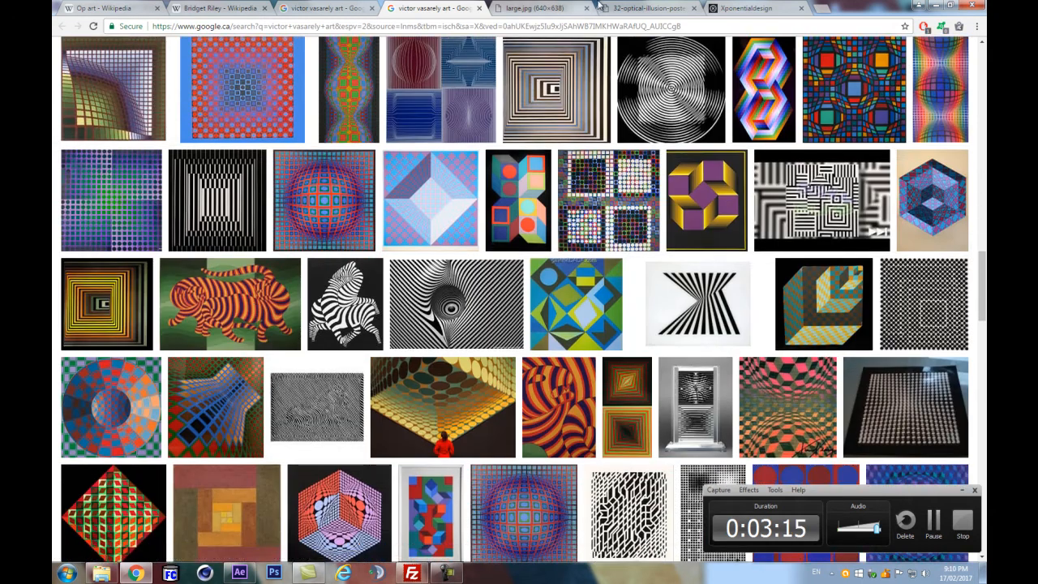
Step: Compare the open reference images large.jpg and 32-optical-illusion-poster.jpg
{"action": "left_click", "coordinate": [545, 7]}
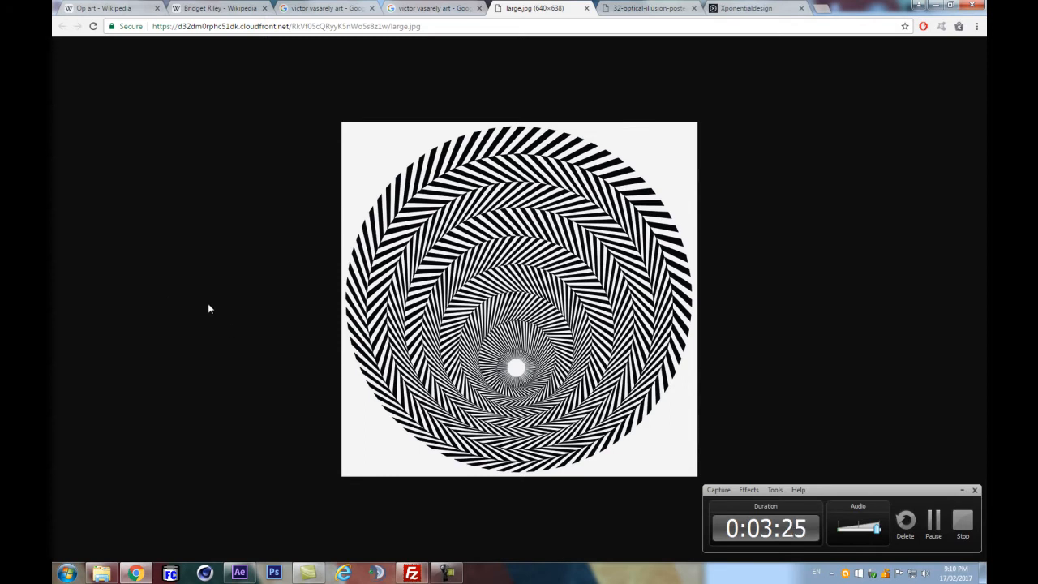
{"action": "left_click", "coordinate": [649, 8]}
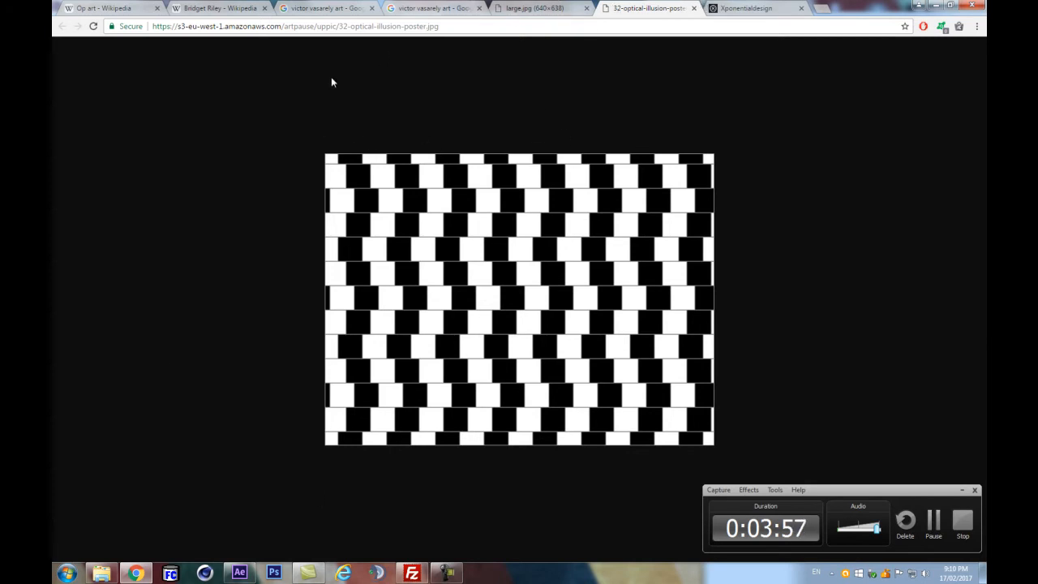
{"action": "left_click", "coordinate": [523, 8]}
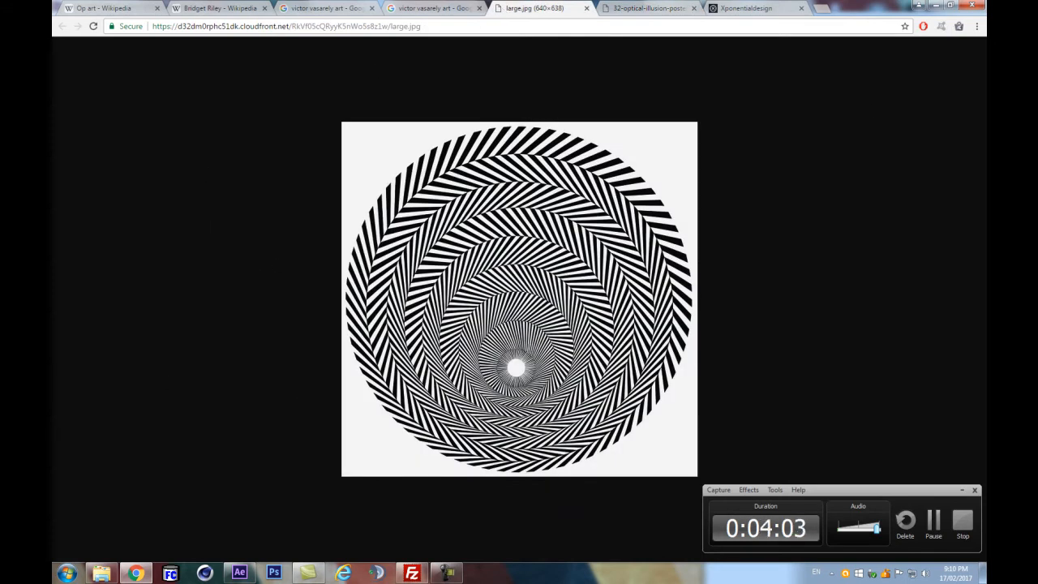
{"action": "left_click", "coordinate": [658, 7]}
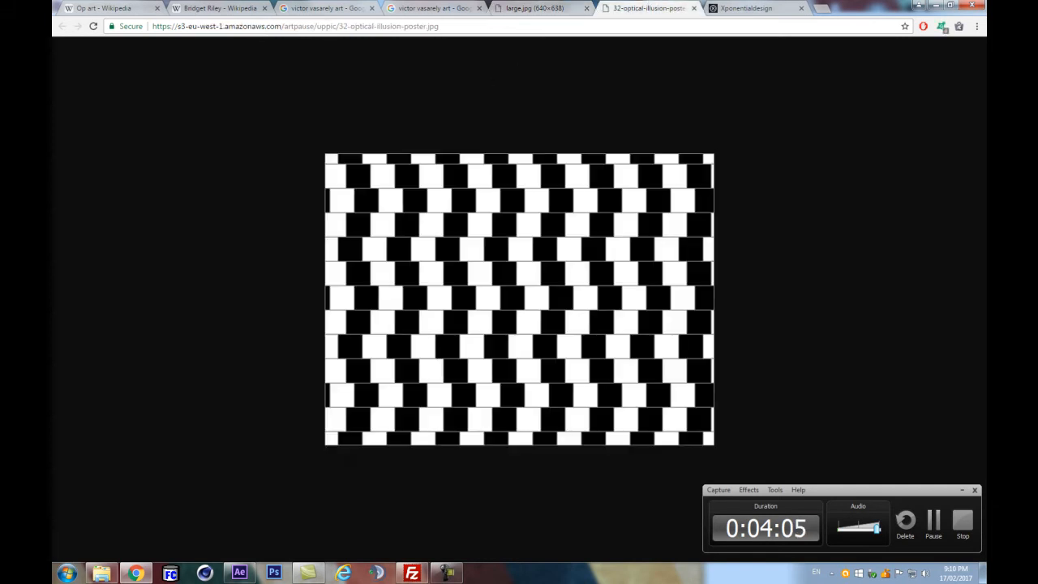
Step: Bring the Bridget Riley Wikipedia article back into view
{"action": "left_click", "coordinate": [242, 578]}
{"action": "left_click", "coordinate": [243, 577]}
{"action": "left_click", "coordinate": [310, 5]}
{"action": "left_click", "coordinate": [211, 5]}
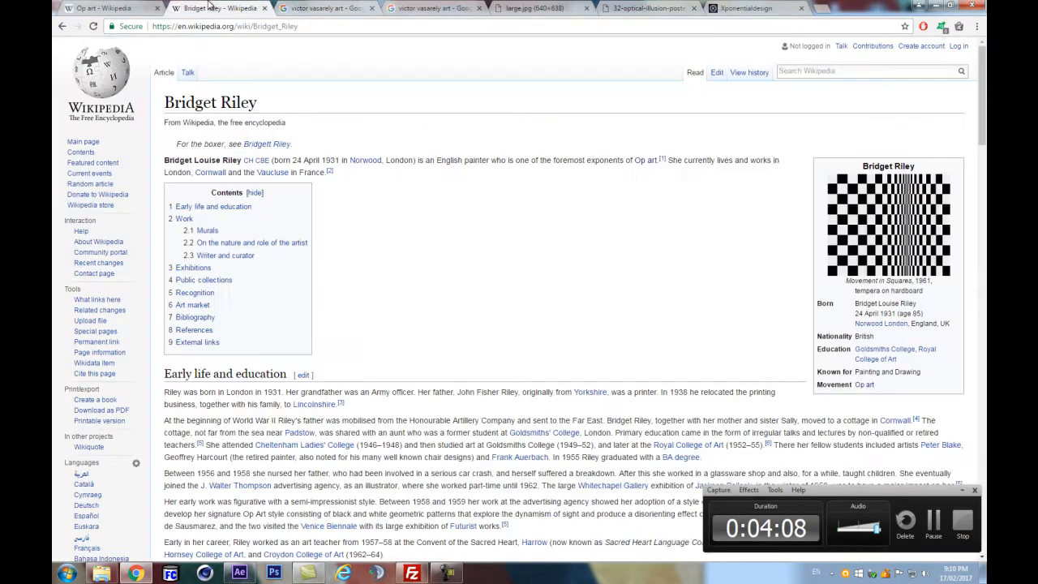
Step: Switch to After Effects, open the tao-OpArtCheckerFall composition and play its animation preview from frame 294
{"action": "left_click", "coordinate": [239, 574]}
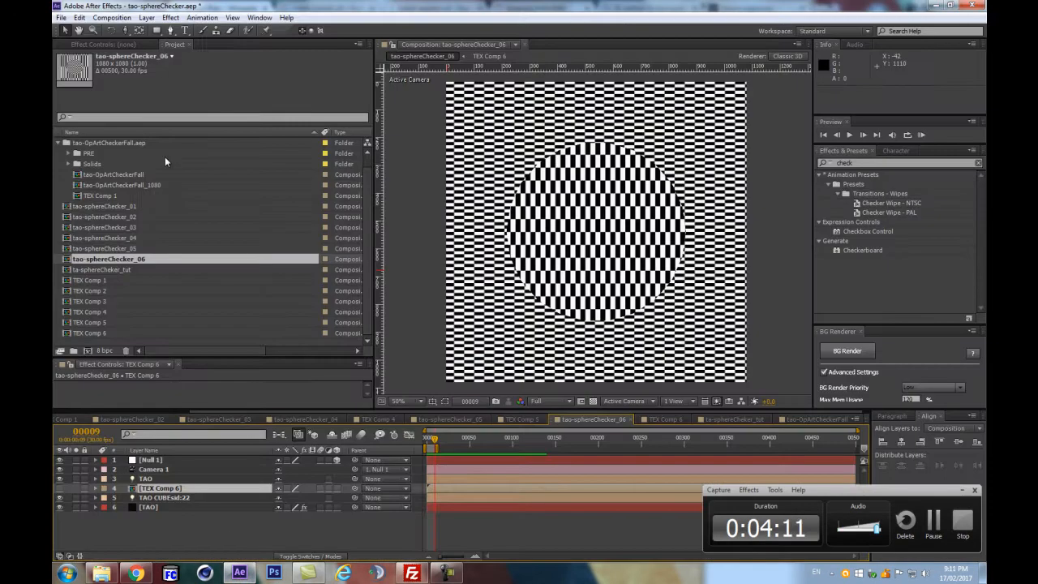
{"action": "double_click", "coordinate": [109, 175]}
{"action": "mouse_move", "coordinate": [572, 443]}
{"action": "left_mouse_down"}
{"action": "mouse_move", "coordinate": [501, 443]}
{"action": "mouse_move", "coordinate": [562, 431]}
{"action": "left_mouse_up"}
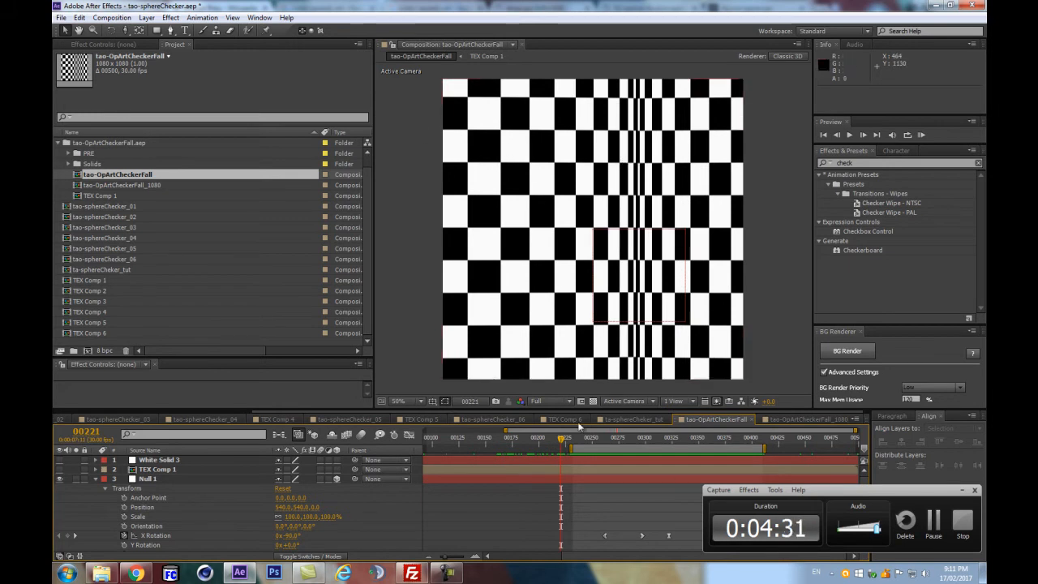
{"action": "left_click_drag", "start_coordinate": [574, 439], "coordinate": [639, 436]}
{"action": "key", "text": "space"}
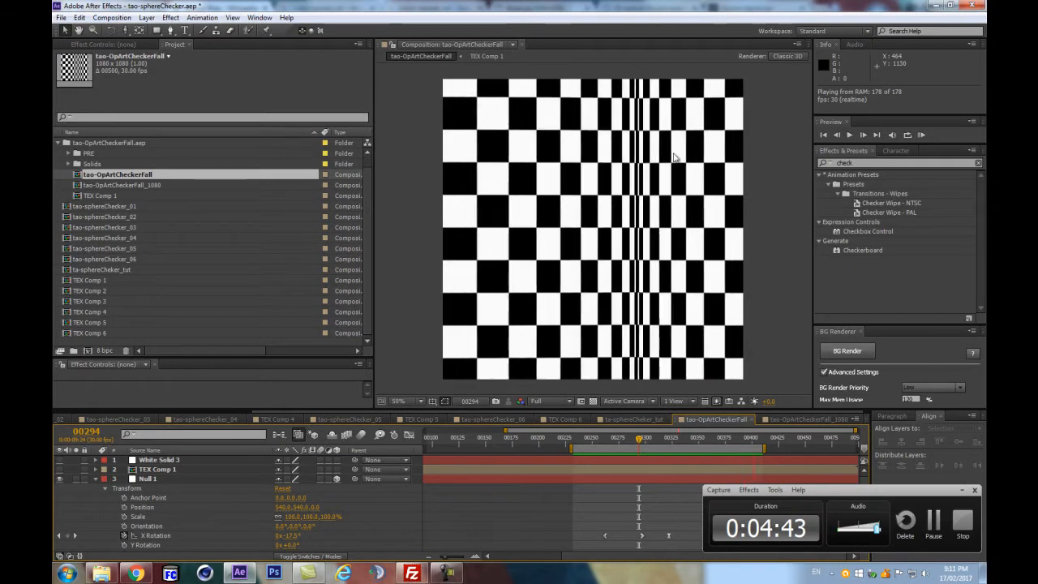
{"action": "key", "text": "space"}
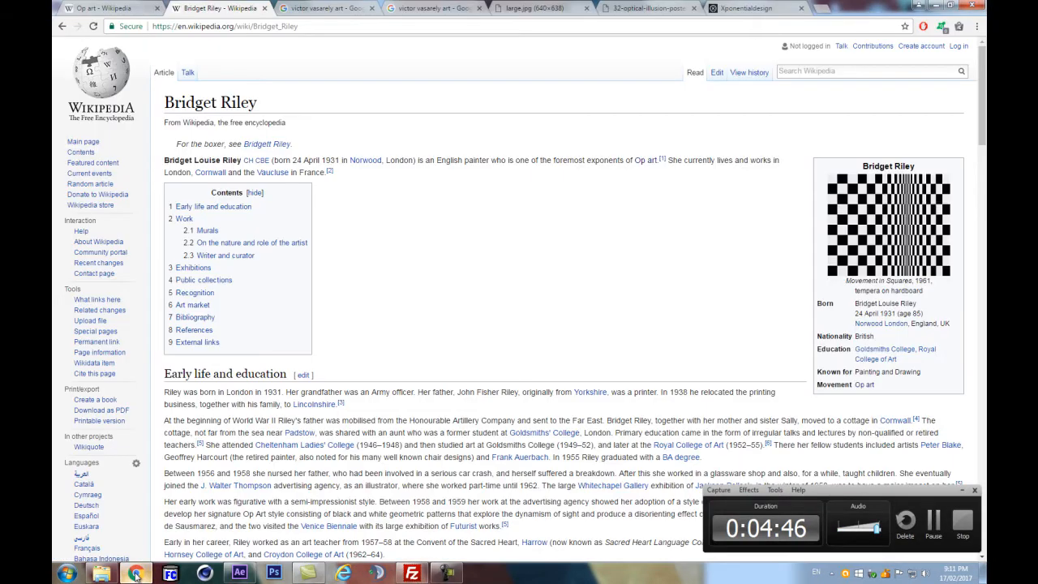
Step: Switch to Chrome and look again at the Movement in Squares reference in the Bridget Riley article
{"action": "left_click", "coordinate": [134, 573]}
{"action": "left_click", "coordinate": [324, 8]}
{"action": "left_click", "coordinate": [228, 8]}
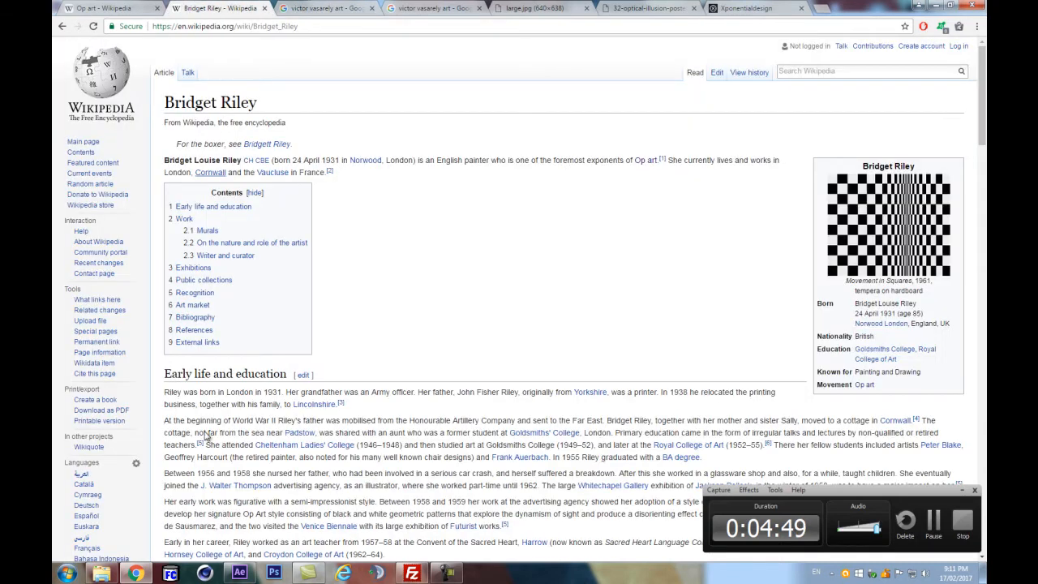
Step: Return to After Effects, examine the project's composition list, and show frame 382 of tao-OpArtCheckerFall
{"action": "left_click", "coordinate": [239, 573]}
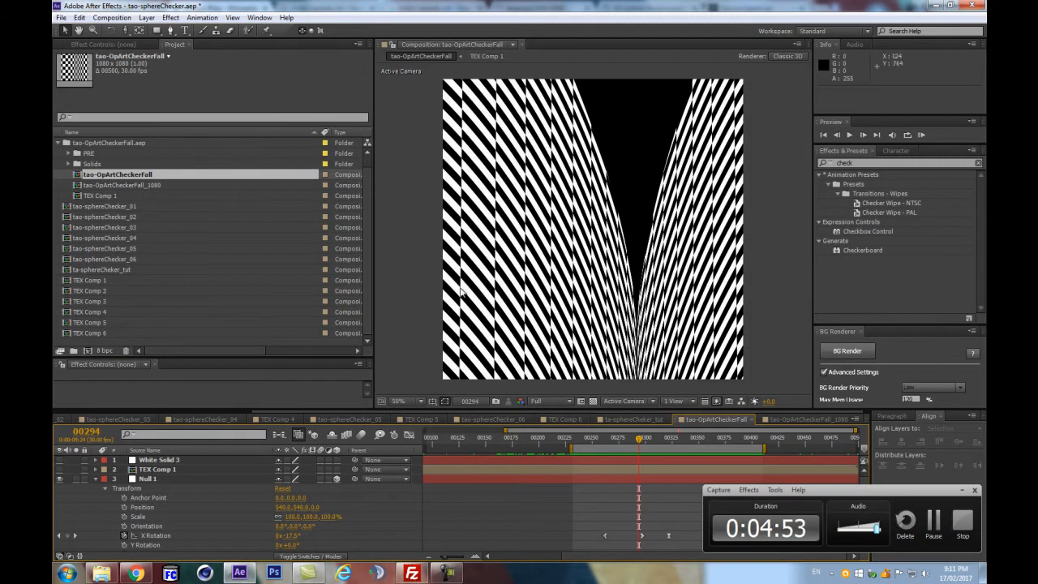
{"action": "left_click", "coordinate": [143, 259]}
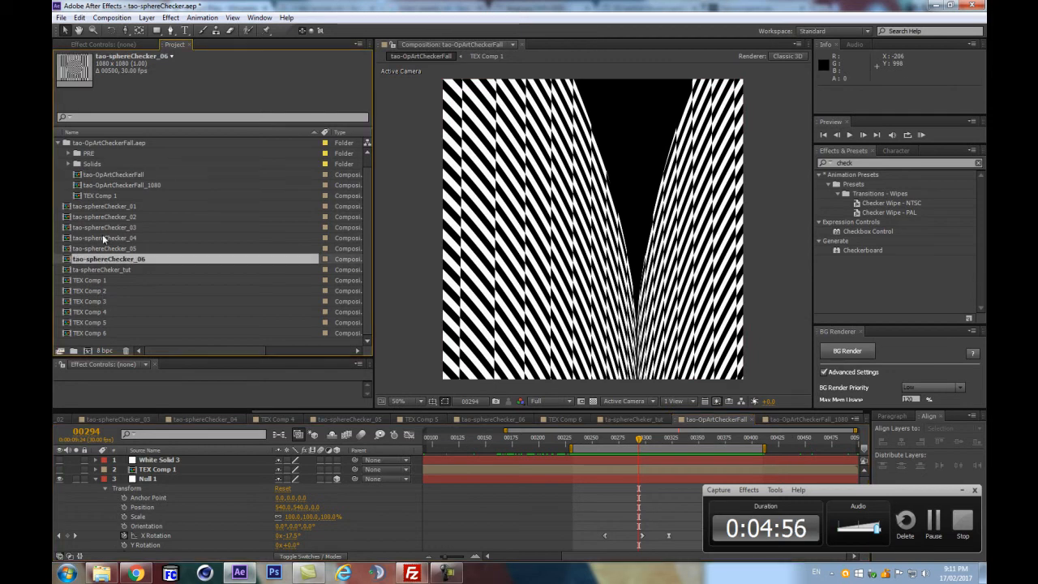
{"action": "mouse_move", "coordinate": [206, 357]}
{"action": "left_mouse_down"}
{"action": "mouse_move", "coordinate": [217, 336]}
{"action": "mouse_move", "coordinate": [213, 349]}
{"action": "left_mouse_up"}
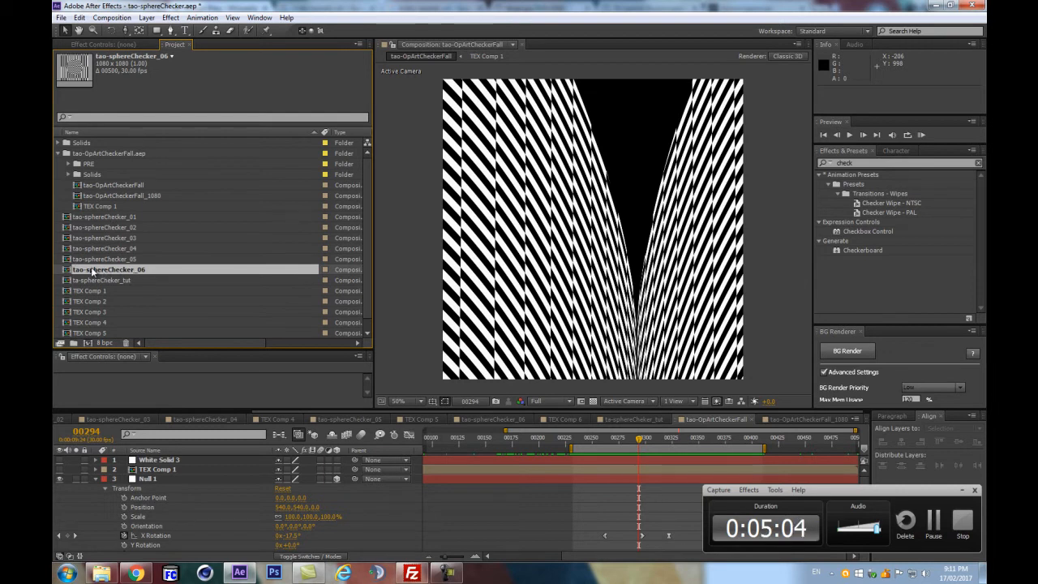
{"action": "mouse_move", "coordinate": [640, 441]}
{"action": "left_mouse_down"}
{"action": "mouse_move", "coordinate": [707, 440]}
{"action": "mouse_move", "coordinate": [629, 440]}
{"action": "mouse_move", "coordinate": [734, 438]}
{"action": "left_mouse_up"}
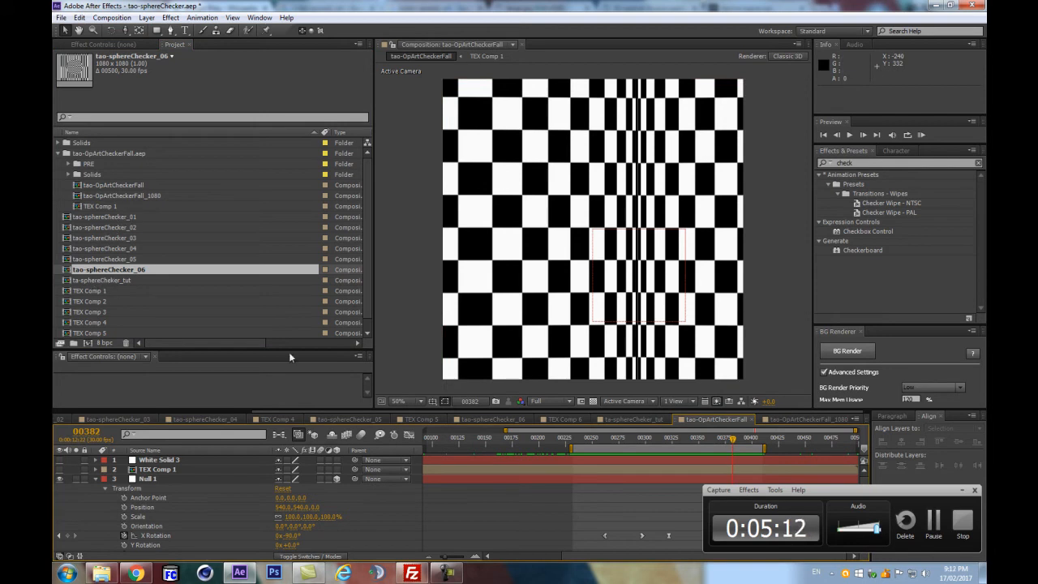
{"action": "scroll", "coordinate": [652, 273], "scroll_direction": "down", "scroll_amount": 5}
{"action": "scroll", "coordinate": [647, 284], "scroll_direction": "up", "scroll_amount": 5}
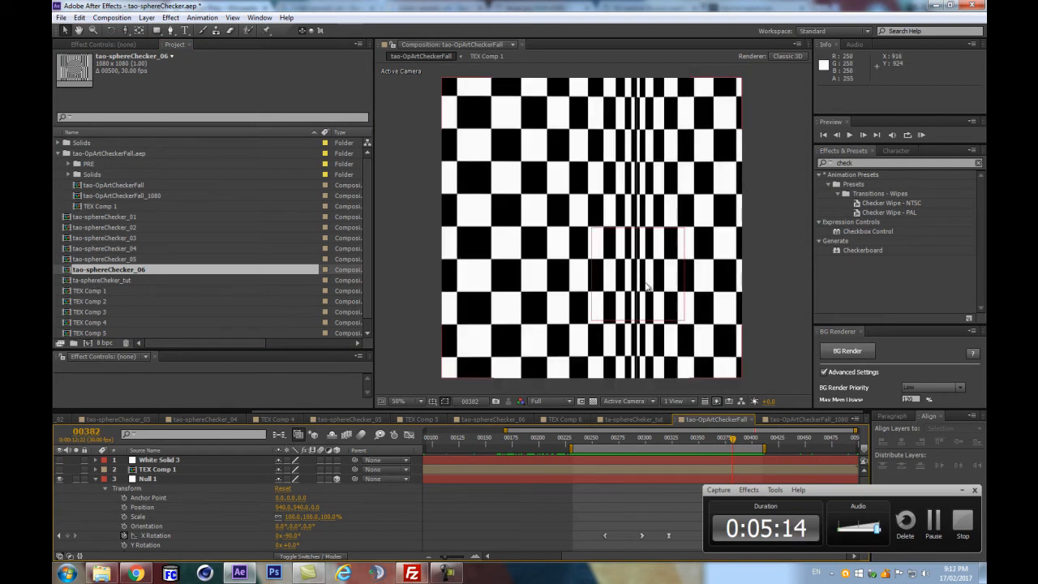
{"action": "scroll", "coordinate": [239, 257], "scroll_direction": "down", "scroll_amount": 1}
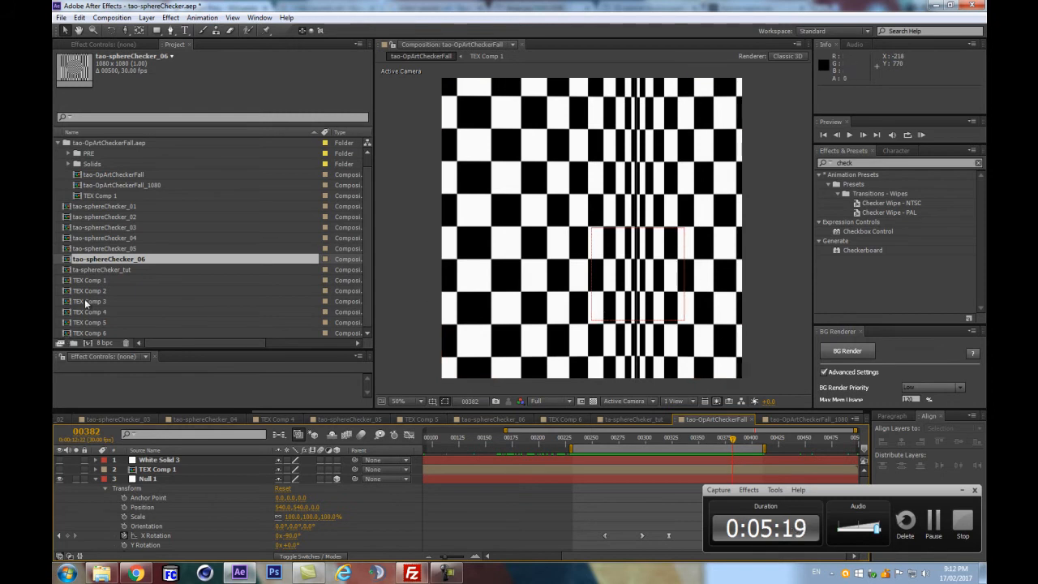
Step: Open the ta-sphereCheker_tut and tao-sphereChecker_05 compositions, and select tao-sphereChecker_06 in the project
{"action": "left_click", "coordinate": [131, 270]}
{"action": "double_click", "coordinate": [123, 268]}
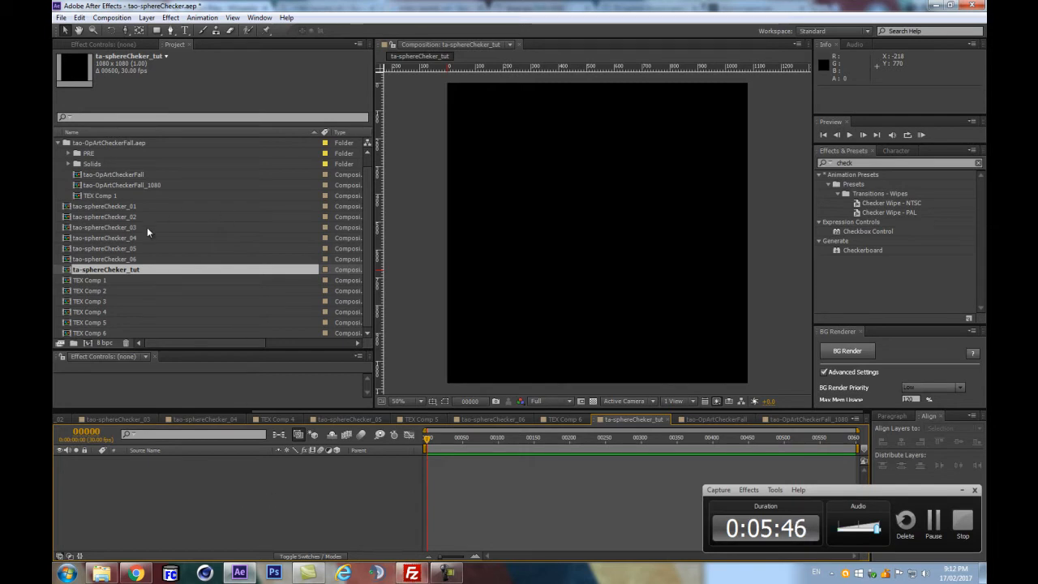
{"action": "double_click", "coordinate": [116, 249]}
{"action": "left_click", "coordinate": [116, 259]}
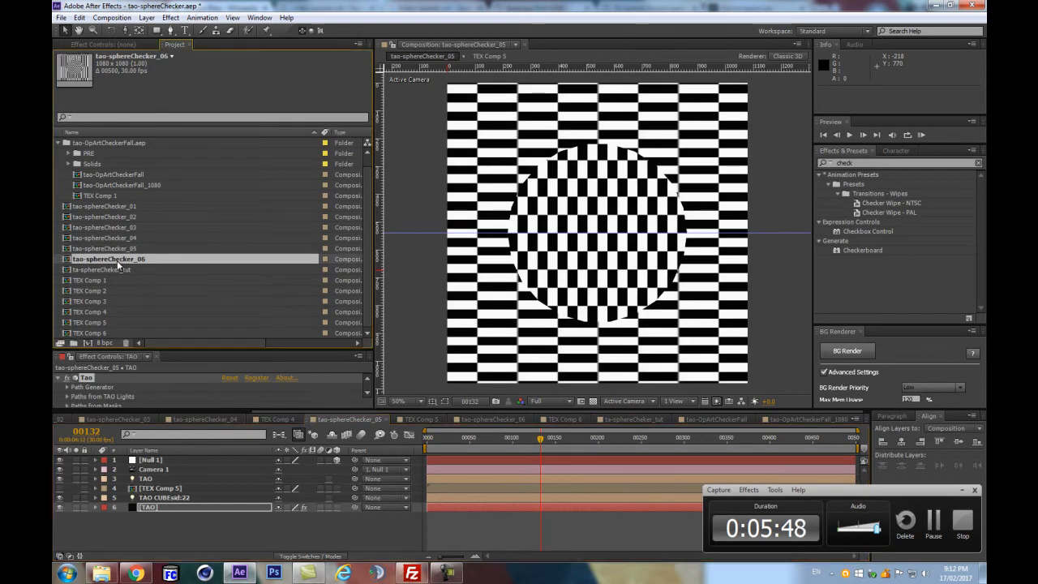
Step: Open the ta-sphereCheker_tut composition and add a black 1080 x 1080 px solid to it
{"action": "double_click", "coordinate": [117, 261]}
{"action": "double_click", "coordinate": [113, 271]}
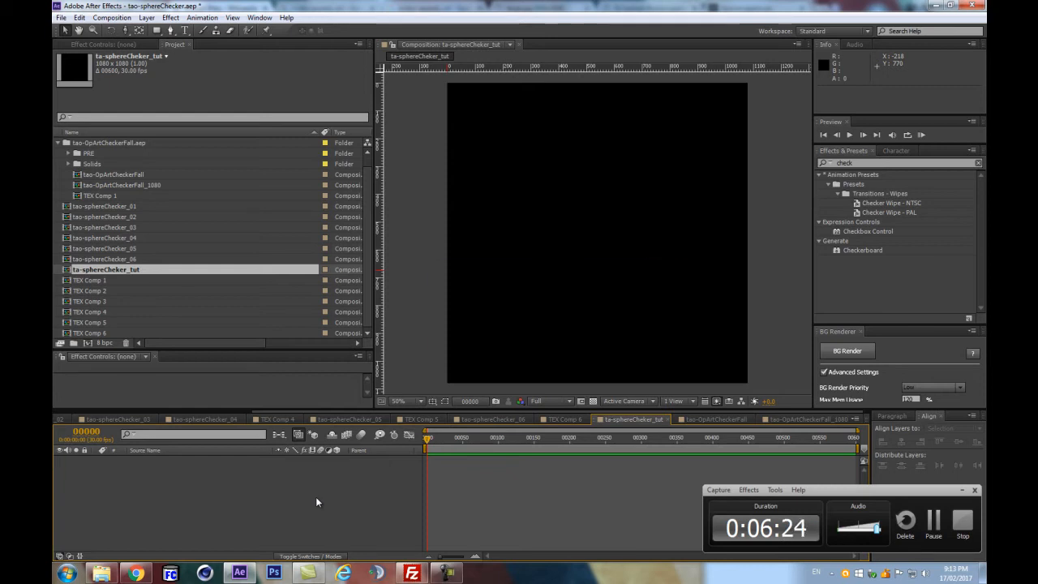
{"action": "key", "text": "ctrl+y"}
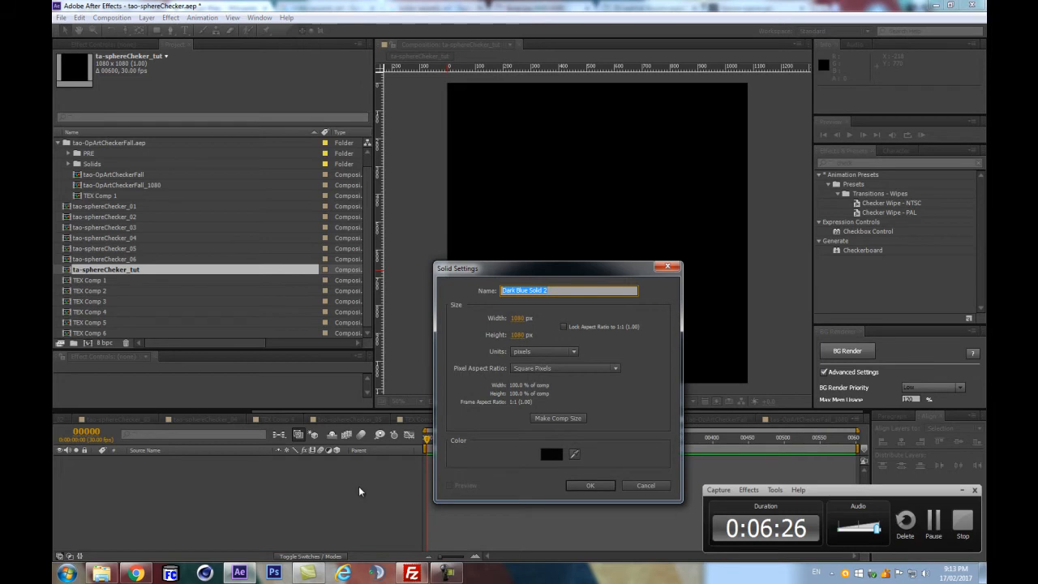
{"action": "key", "text": "Return"}
Step: Search the effects for "tao" and apply the Trapcode Tao effect to the new solid
{"action": "left_click", "coordinate": [861, 164]}
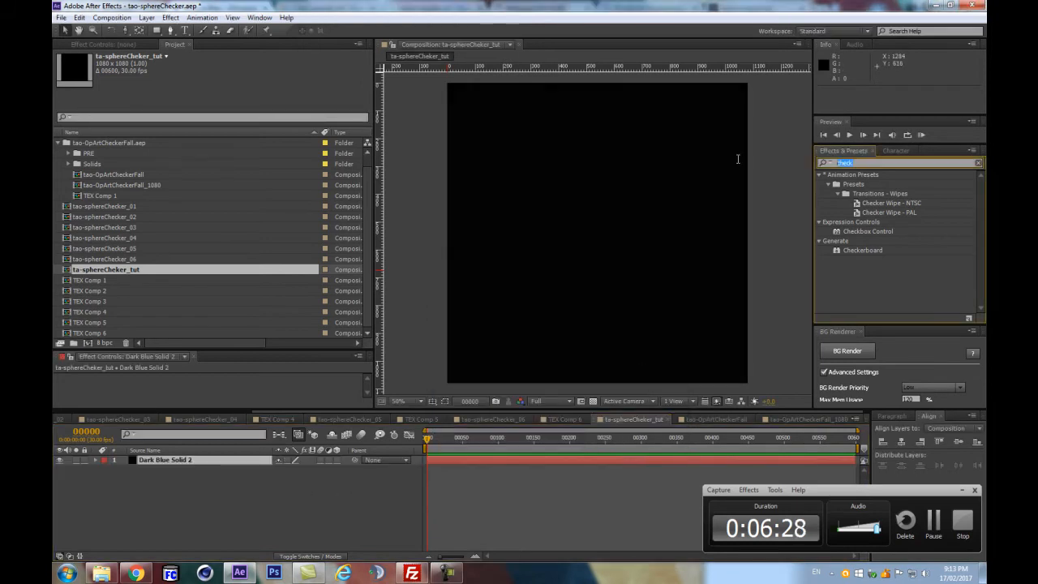
{"action": "type", "text": "t"}
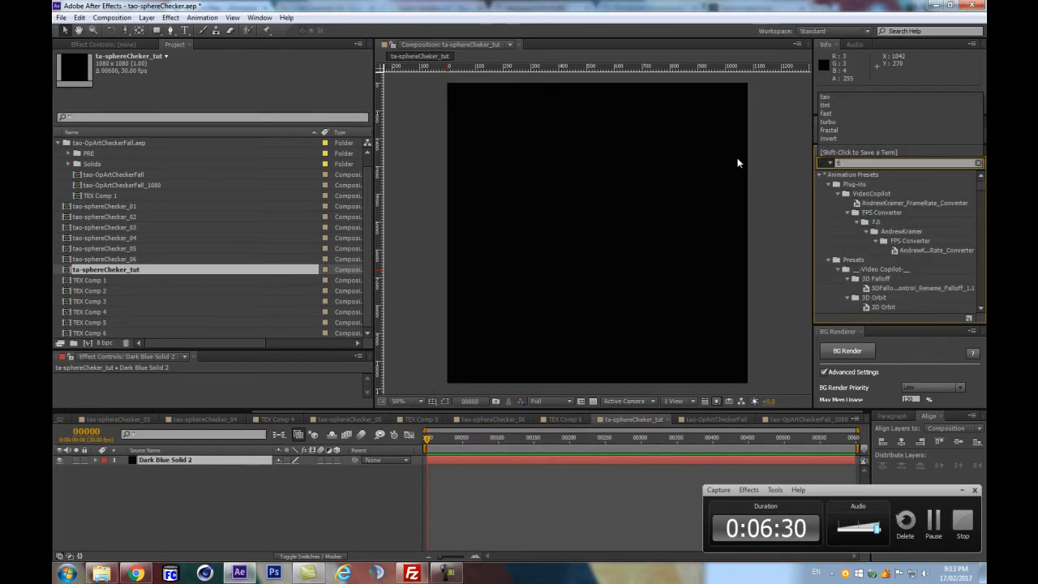
{"action": "type", "text": "ao"}
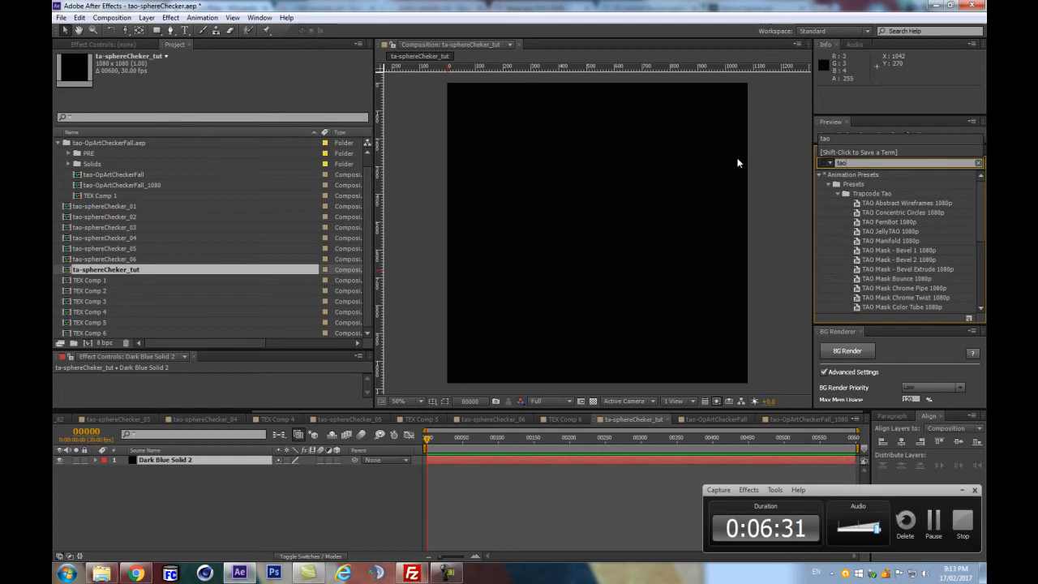
{"action": "left_click", "coordinate": [835, 191]}
{"action": "left_click", "coordinate": [838, 193]}
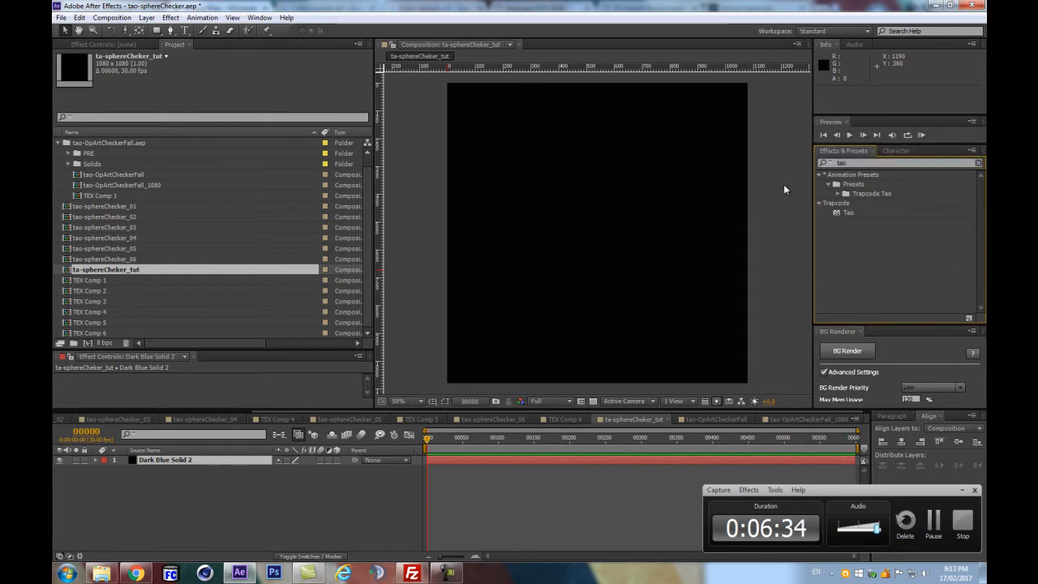
{"action": "left_click_drag", "start_coordinate": [852, 213], "coordinate": [156, 465]}
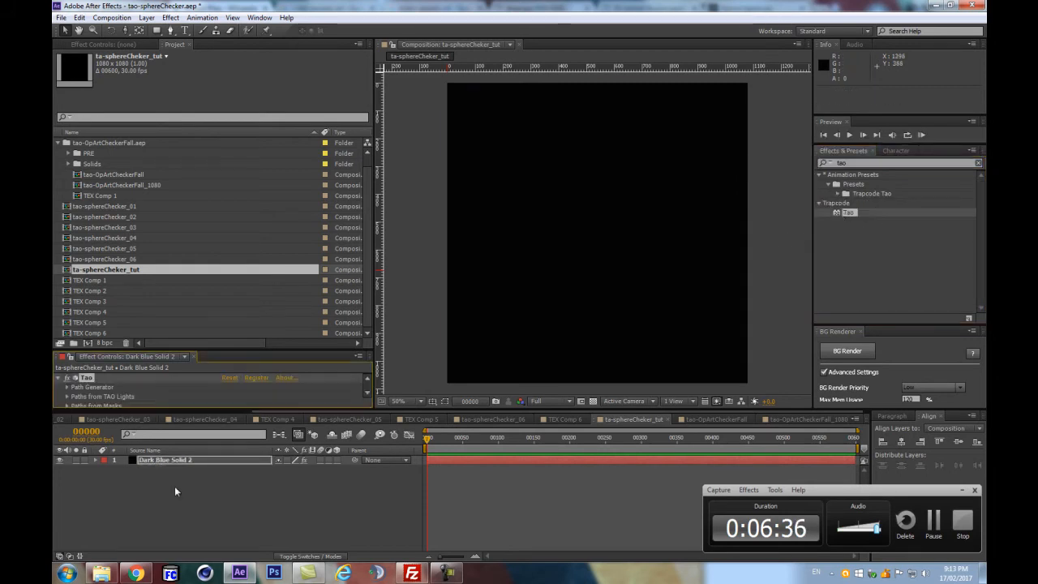
{"action": "left_click", "coordinate": [222, 512]}
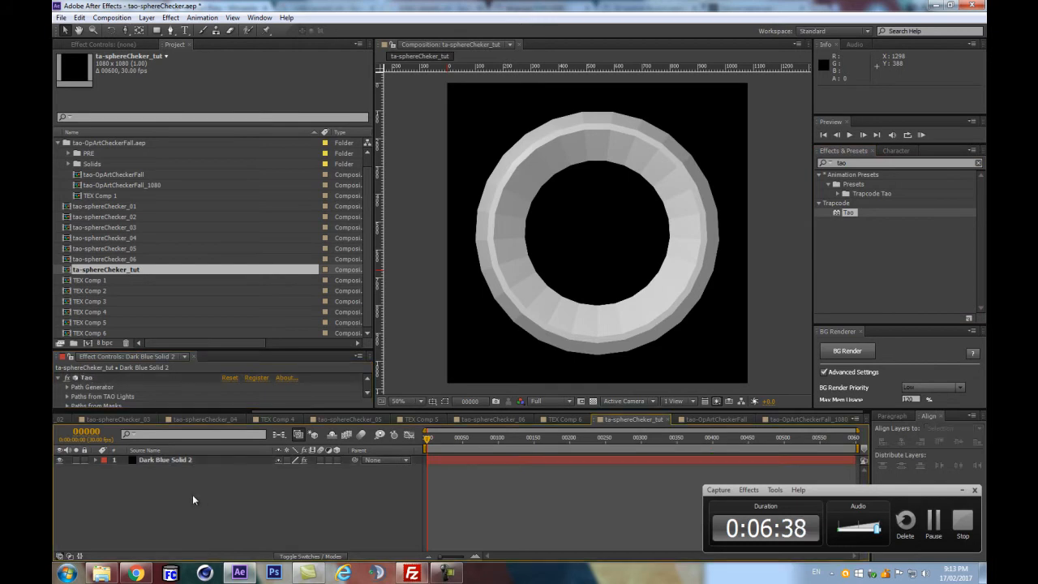
Step: Add a white spot light named TAO SPHERE with a cone angle of 0° and 100% intensity
{"action": "key", "text": "ctrl+alt+shift+l"}
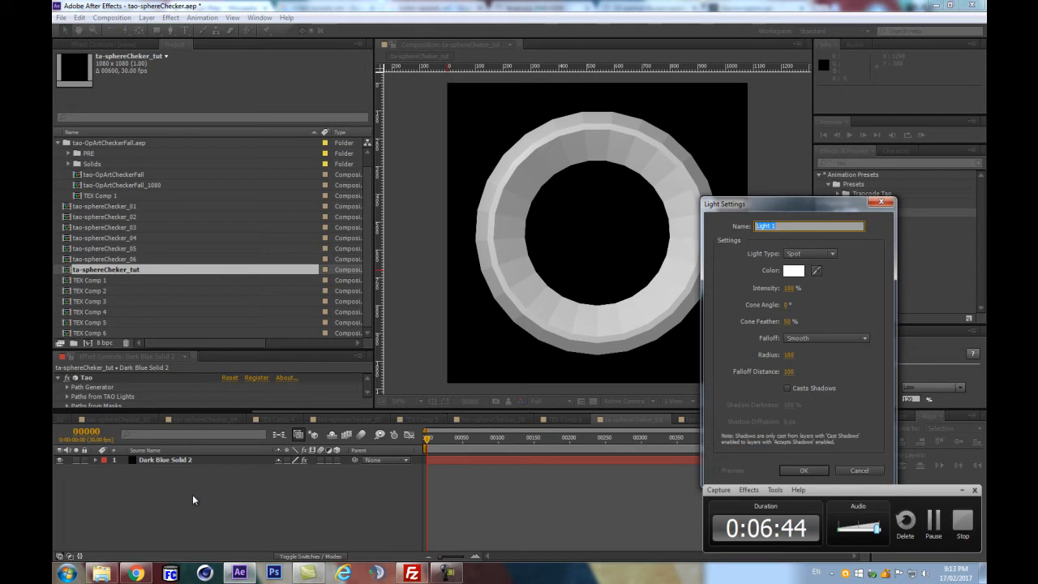
{"action": "type", "text": "TAO SPHERE"}
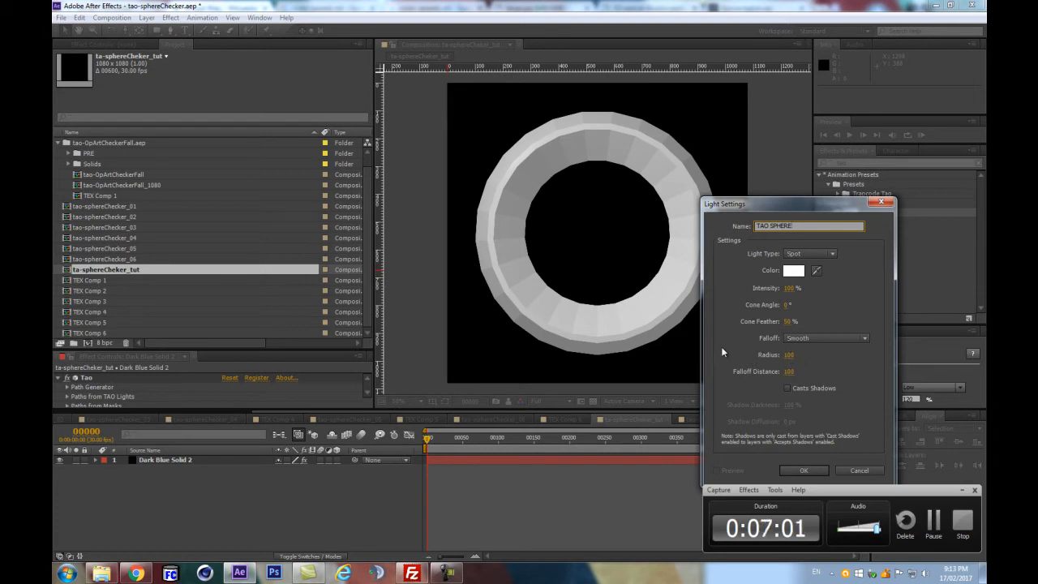
{"action": "left_click", "coordinate": [787, 305]}
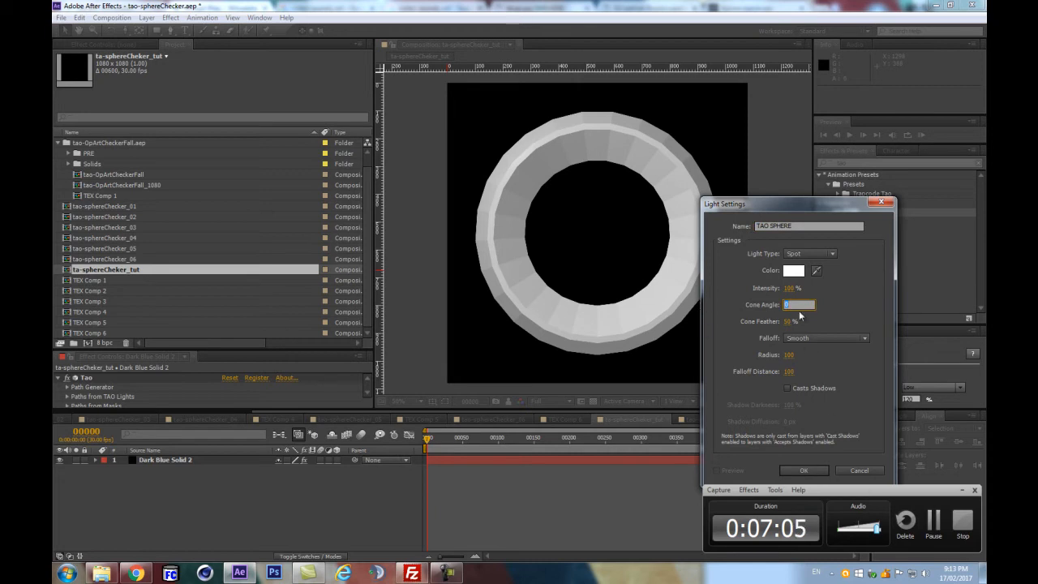
{"action": "left_click", "coordinate": [803, 470]}
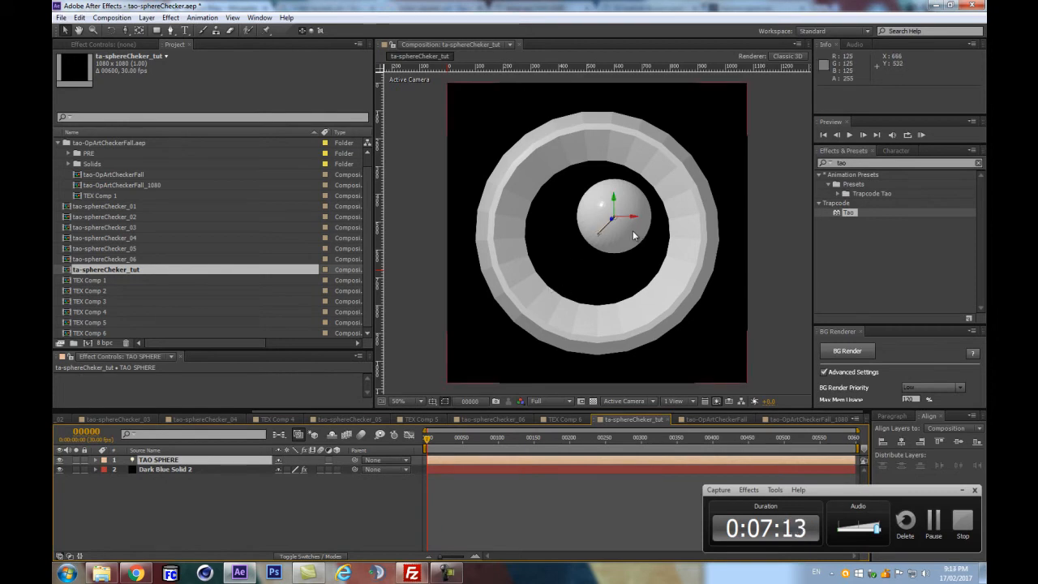
Step: Try changing the cone feather of the TAO SPHERE light and undo the change
{"action": "key", "text": "a"}
{"action": "key", "text": "a"}
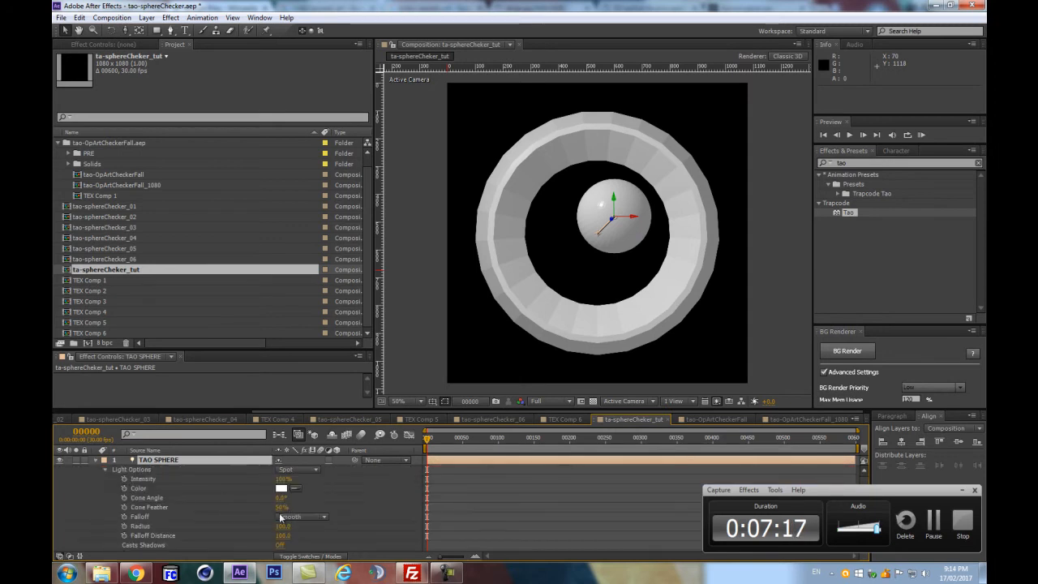
{"action": "scroll", "coordinate": [284, 519], "scroll_direction": "down", "scroll_amount": 1}
{"action": "left_click_drag", "start_coordinate": [280, 479], "coordinate": [235, 470]}
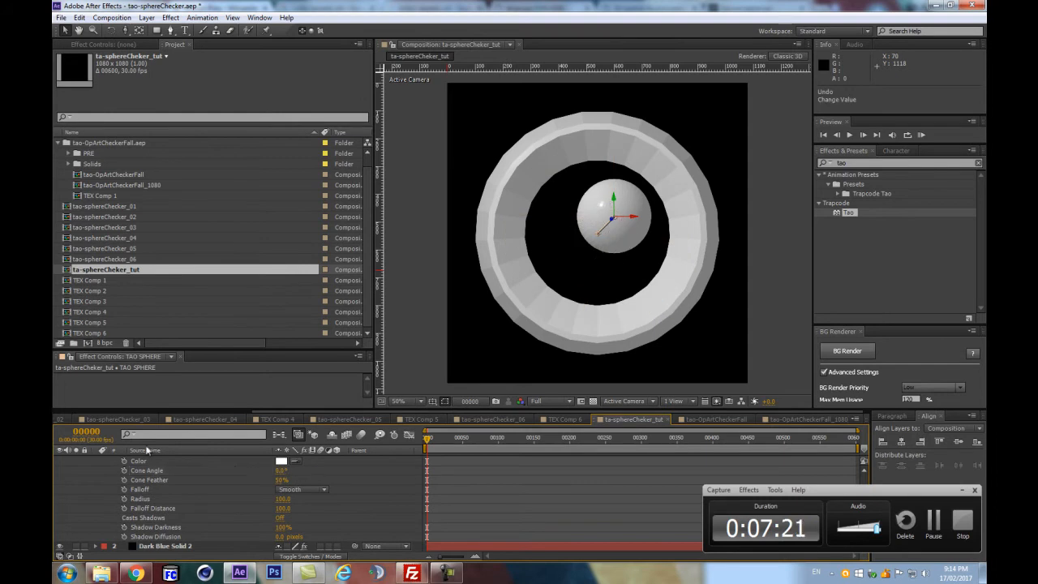
{"action": "scroll", "coordinate": [97, 486], "scroll_direction": "up", "scroll_amount": 1}
{"action": "left_click", "coordinate": [96, 460]}
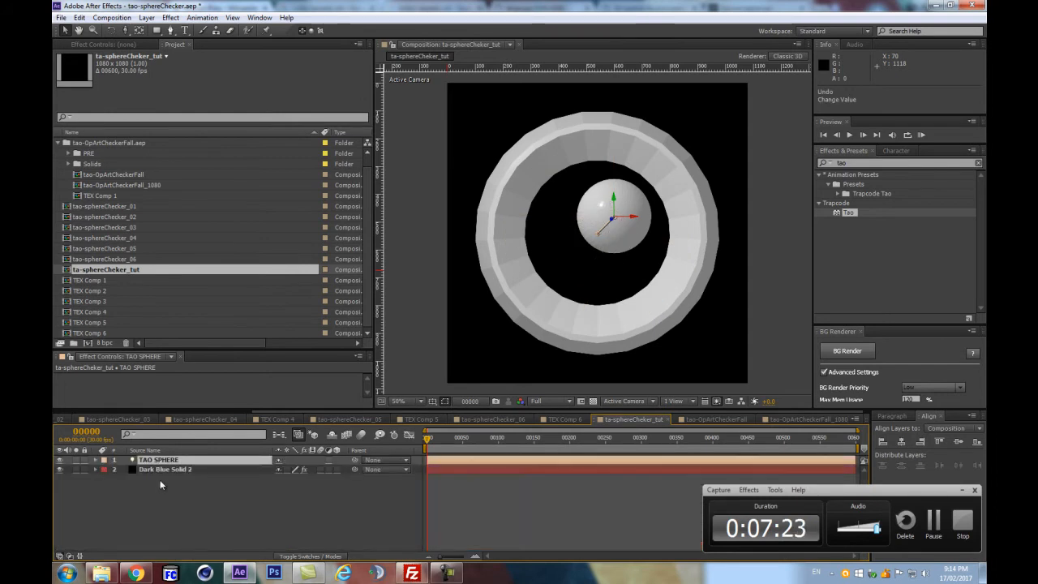
Step: Set the TAO SPHERE light's position to 540, 540, 0
{"action": "key", "text": "p"}
{"action": "left_click", "coordinate": [284, 471]}
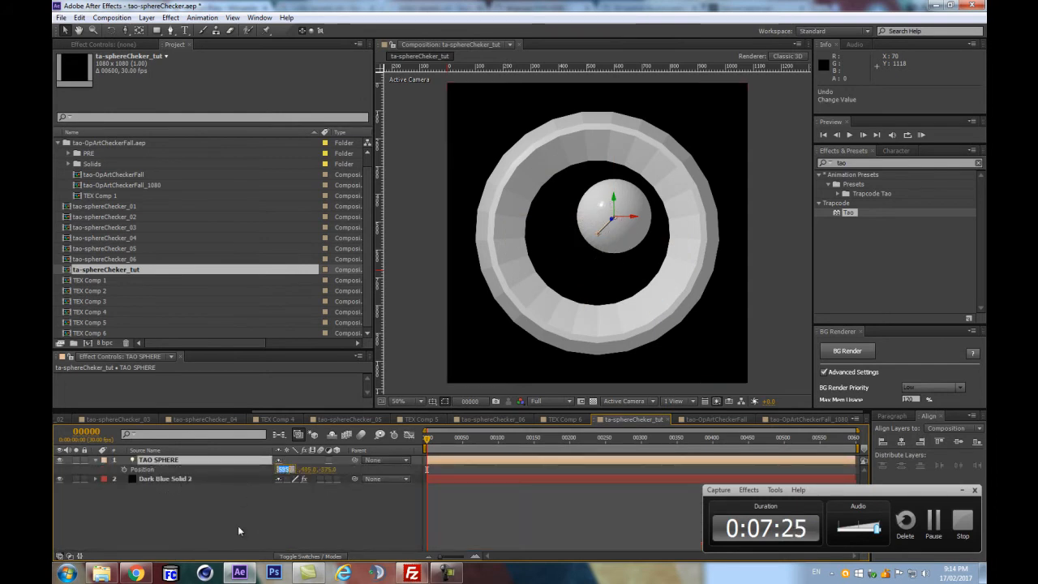
{"action": "type", "text": "540"}
{"action": "key", "text": "Tab"}
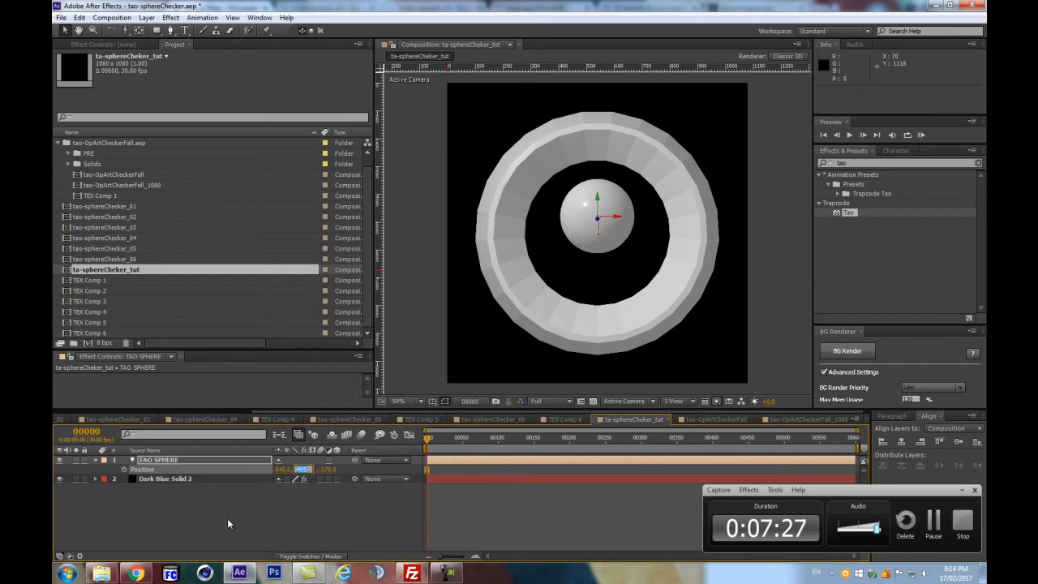
{"action": "type", "text": "54"}
{"action": "type", "text": "0"}
{"action": "key", "text": "Return"}
{"action": "left_click", "coordinate": [316, 468]}
{"action": "type", "text": "0"}
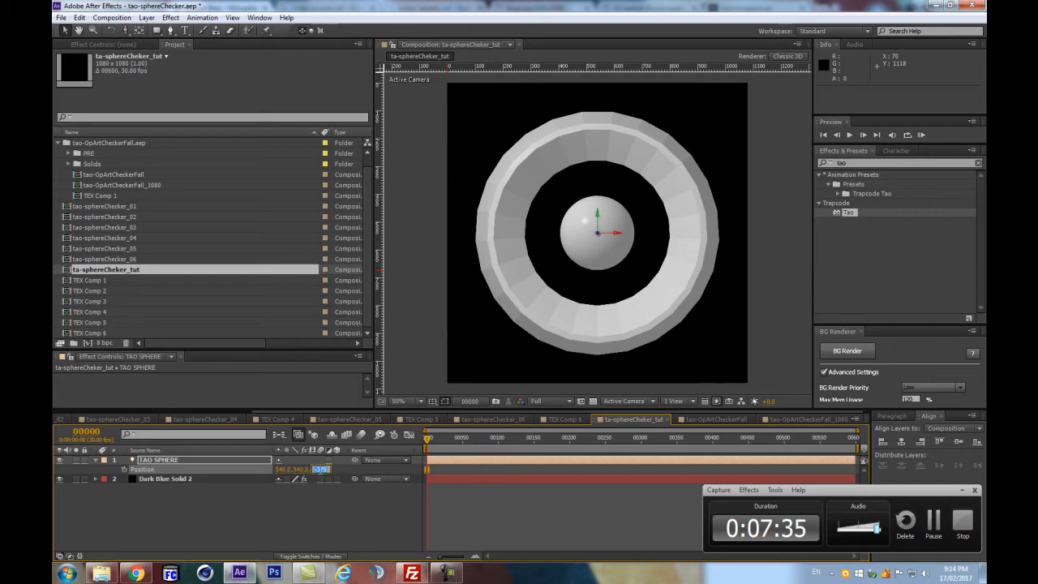
{"action": "key", "text": "Return"}
Step: Turn off Generate Path in the solid's Tao effect and expand its Paths from TAO Lights settings
{"action": "left_click", "coordinate": [191, 479]}
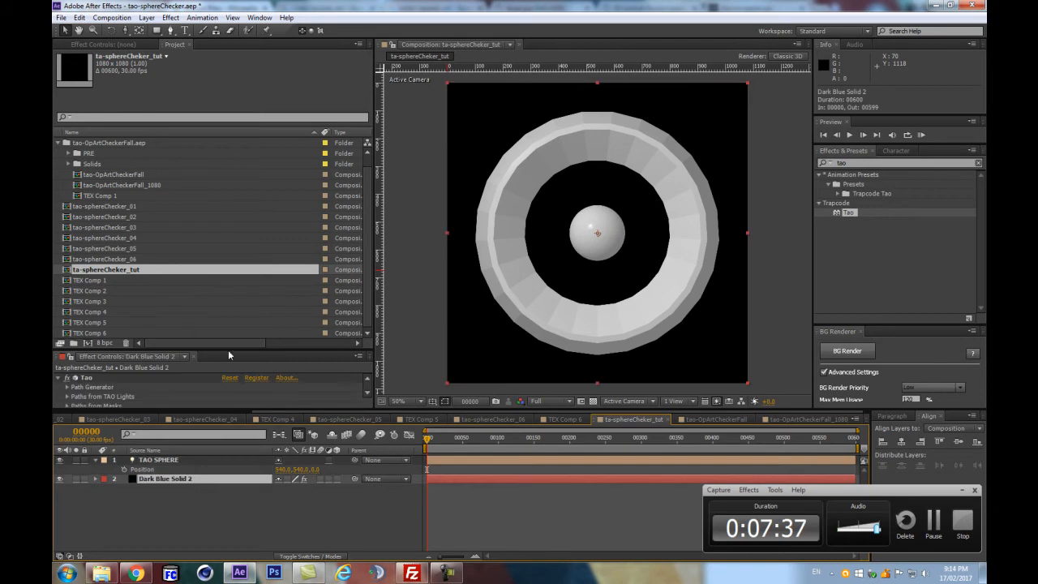
{"action": "left_click_drag", "start_coordinate": [231, 347], "coordinate": [97, 103]}
{"action": "left_click", "coordinate": [67, 141]}
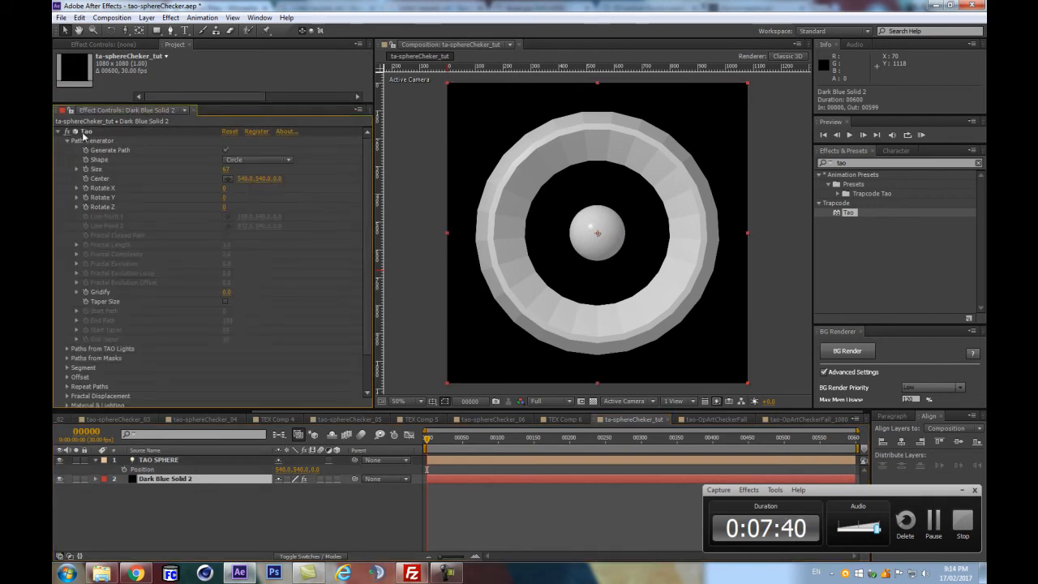
{"action": "left_click", "coordinate": [226, 150]}
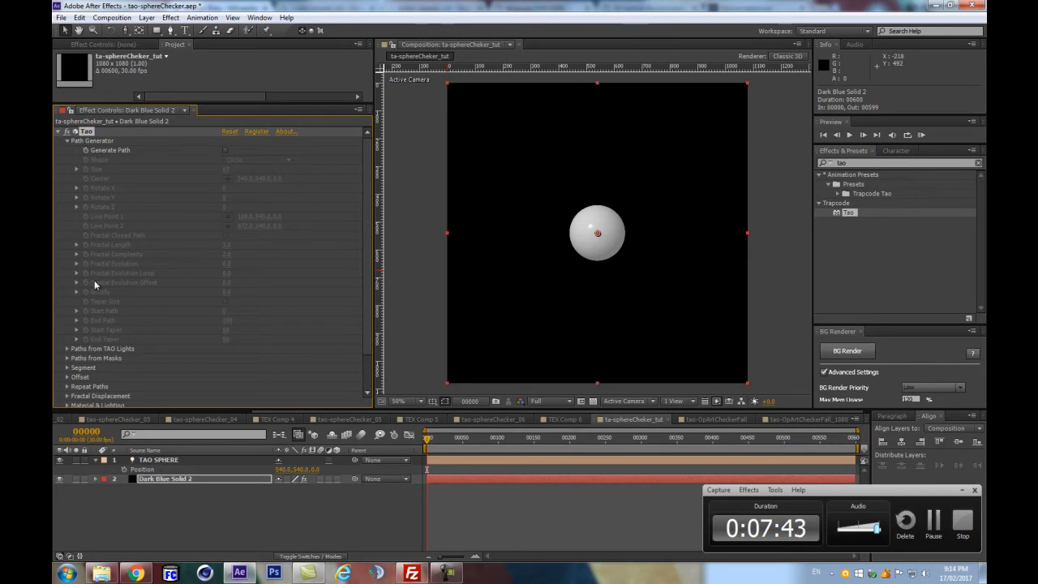
{"action": "scroll", "coordinate": [94, 279], "scroll_direction": "down", "scroll_amount": 2}
{"action": "left_click", "coordinate": [67, 307]}
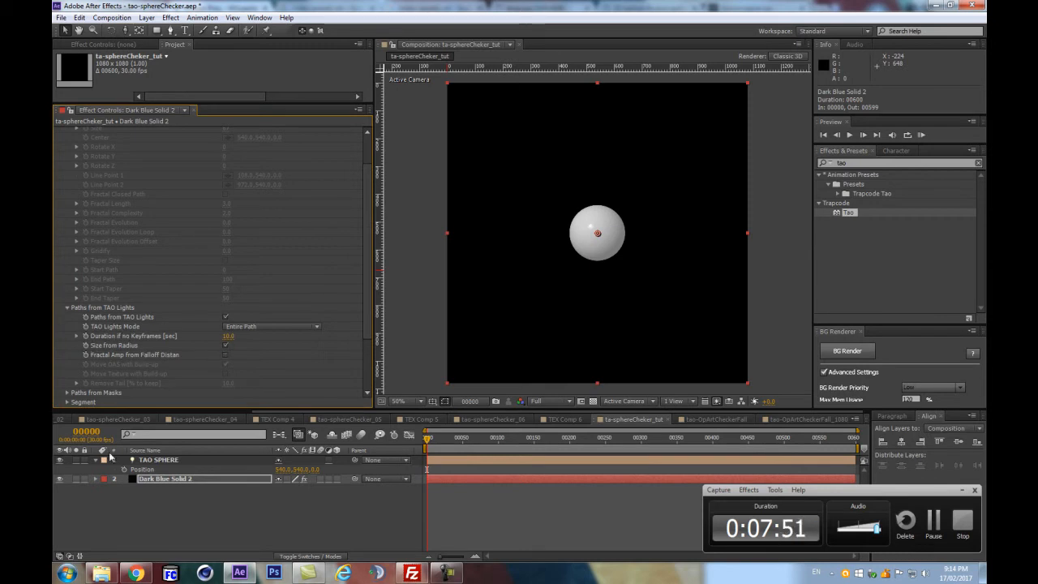
Step: Enlarge the sphere by setting the TAO SPHERE light's radius to 315
{"action": "left_click", "coordinate": [155, 459]}
{"action": "key", "text": "a"}
{"action": "key", "text": "a"}
{"action": "scroll", "coordinate": [299, 506], "scroll_direction": "down", "scroll_amount": 1}
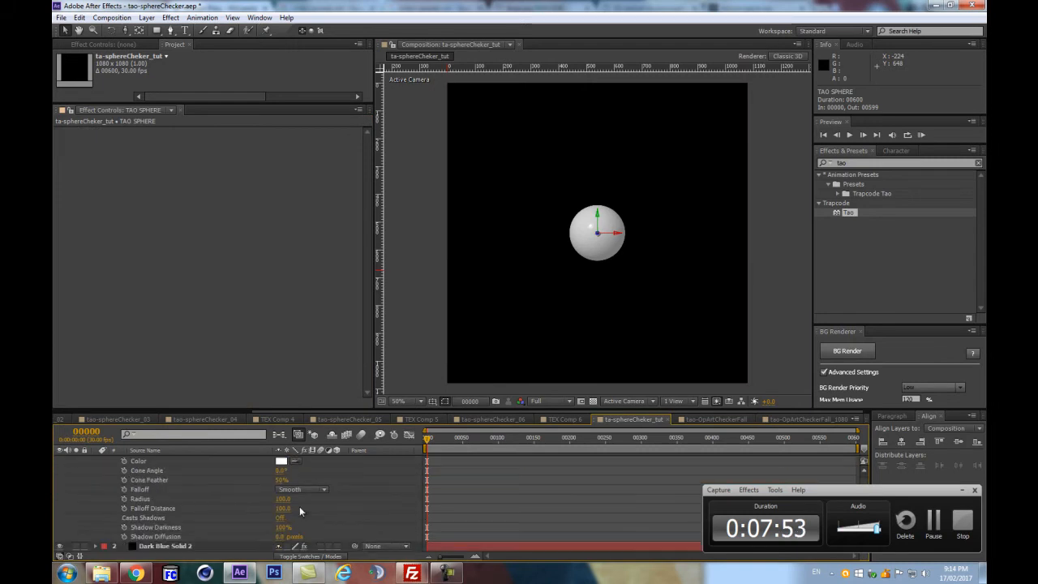
{"action": "scroll", "coordinate": [212, 491], "scroll_direction": "up", "scroll_amount": 1}
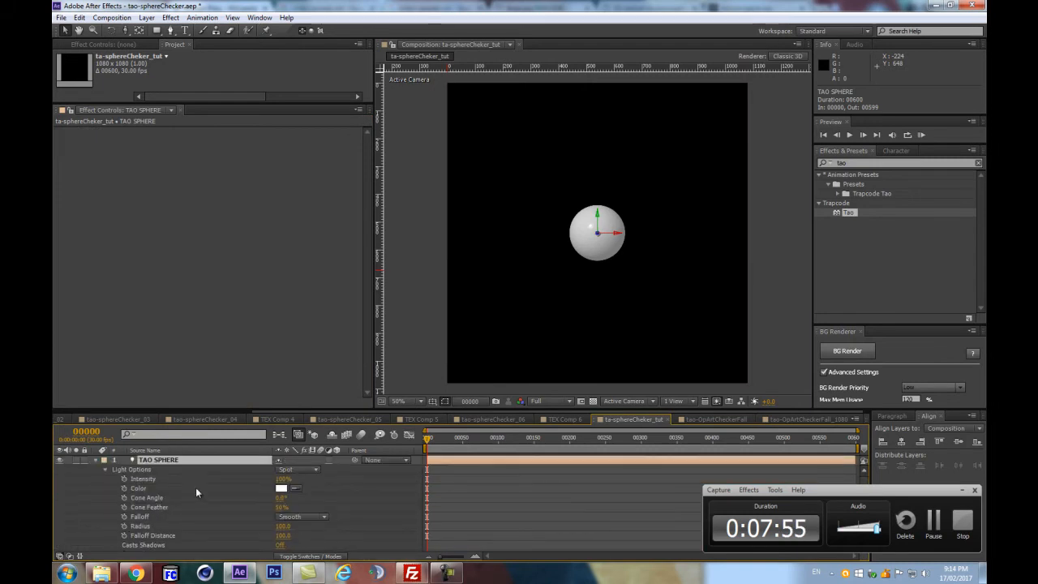
{"action": "scroll", "coordinate": [196, 491], "scroll_direction": "down", "scroll_amount": 1}
{"action": "left_click_drag", "start_coordinate": [279, 499], "coordinate": [383, 484]}
{"action": "scroll", "coordinate": [291, 495], "scroll_direction": "up", "scroll_amount": 1}
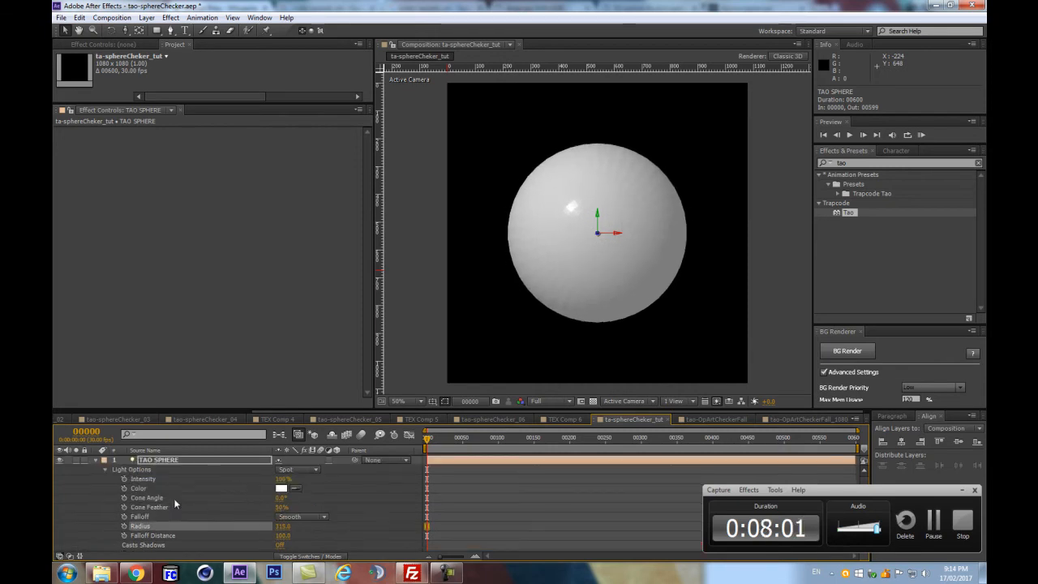
Step: Set the TAO SPHERE light's X Rotation to 90° and collapse its properties
{"action": "scroll", "coordinate": [565, 284], "scroll_direction": "up", "scroll_amount": 3}
{"action": "scroll", "coordinate": [614, 204], "scroll_direction": "down", "scroll_amount": 1}
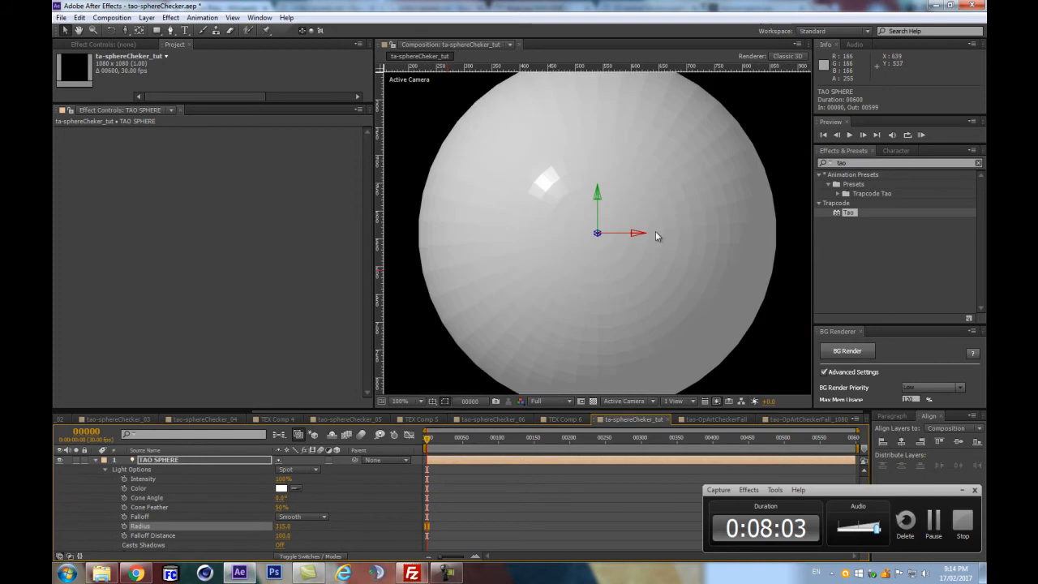
{"action": "left_click", "coordinate": [150, 461]}
{"action": "left_click", "coordinate": [97, 459]}
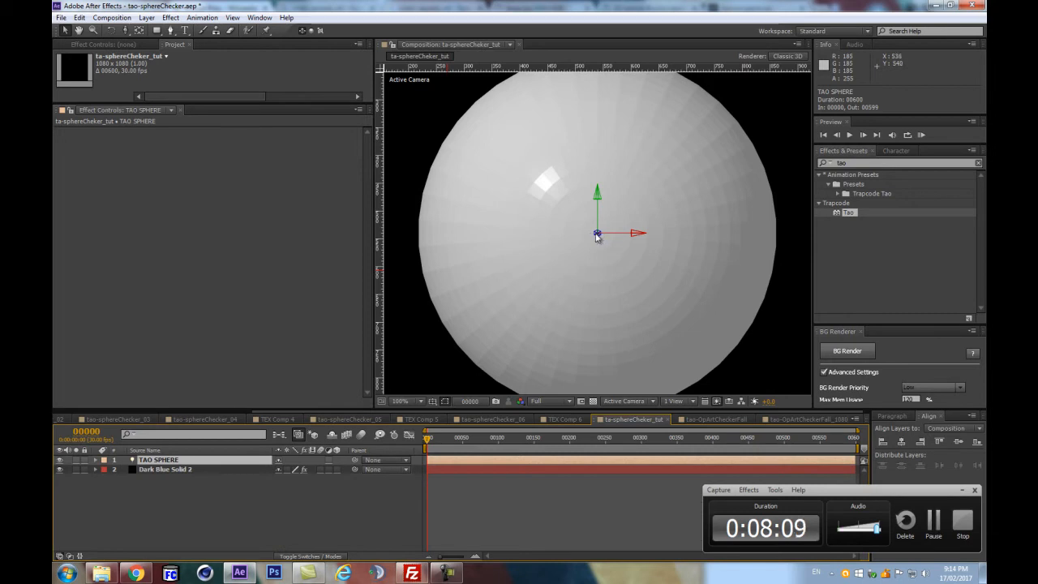
{"action": "key", "text": "r"}
{"action": "left_click_drag", "start_coordinate": [295, 480], "coordinate": [335, 477]}
{"action": "left_click", "coordinate": [293, 479]}
{"action": "type", "text": "90"}
{"action": "key", "text": "Return"}
{"action": "scroll", "coordinate": [598, 266], "scroll_direction": "down", "scroll_amount": 2}
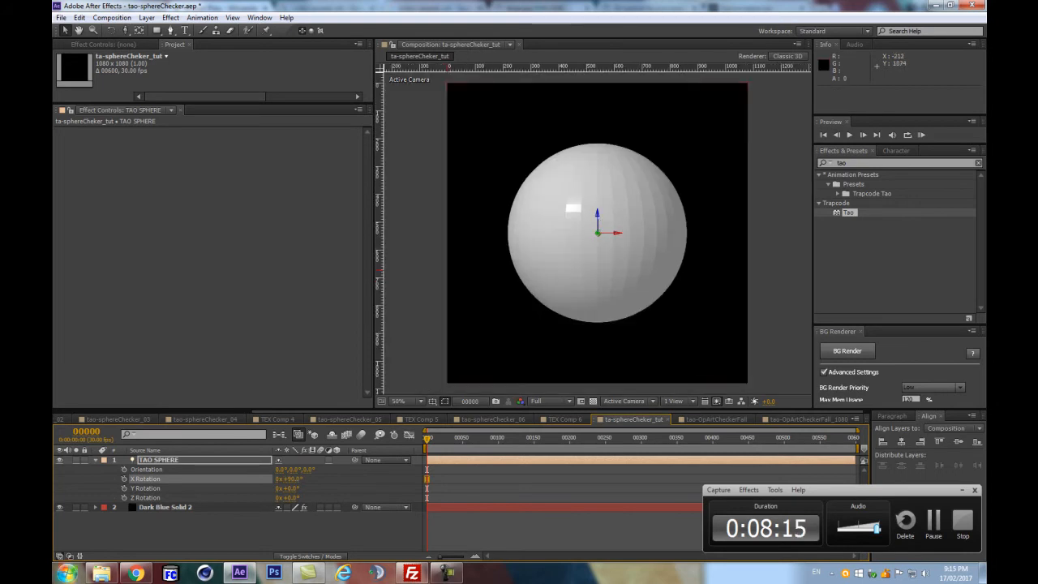
{"action": "left_click", "coordinate": [122, 544]}
{"action": "left_click", "coordinate": [95, 460]}
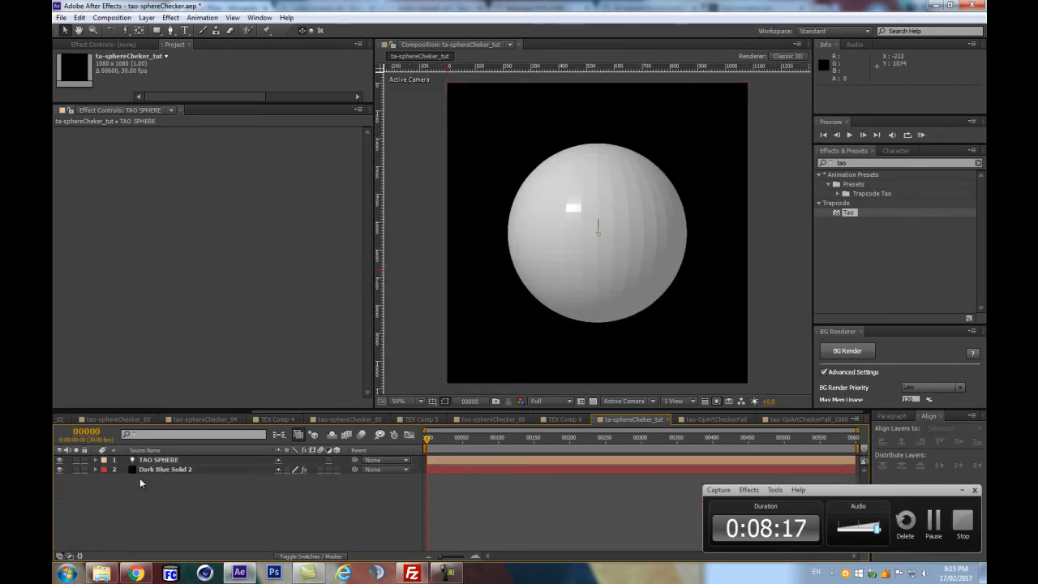
{"action": "left_click", "coordinate": [186, 468]}
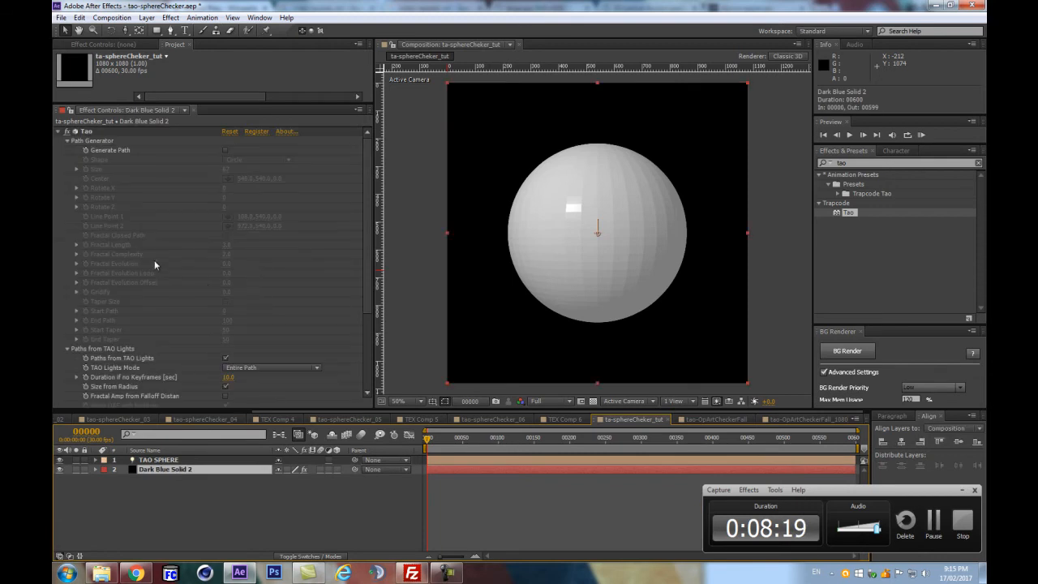
{"action": "scroll", "coordinate": [326, 301], "scroll_direction": "down", "scroll_amount": 4}
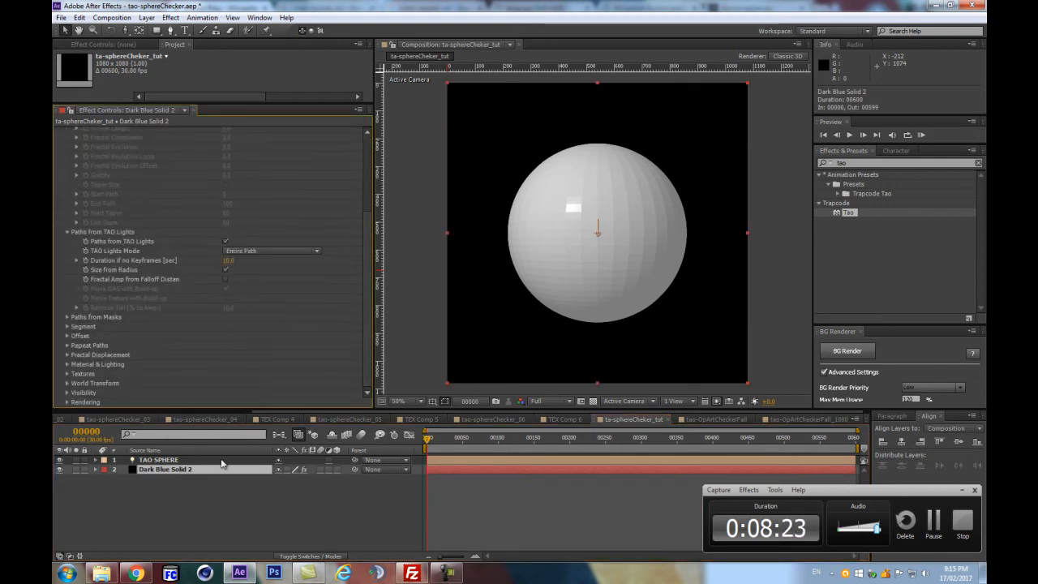
{"action": "key", "text": "ctrl+t"}
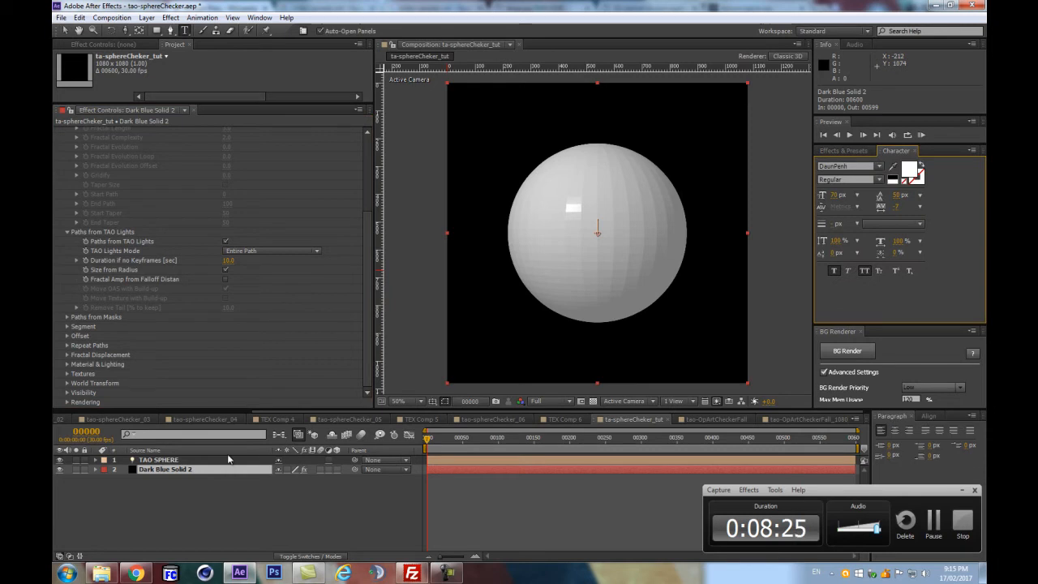
{"action": "left_click", "coordinate": [843, 151]}
Step: Create a 512 × 512 px black solid named texture in the sphere composition
{"action": "left_click", "coordinate": [125, 512]}
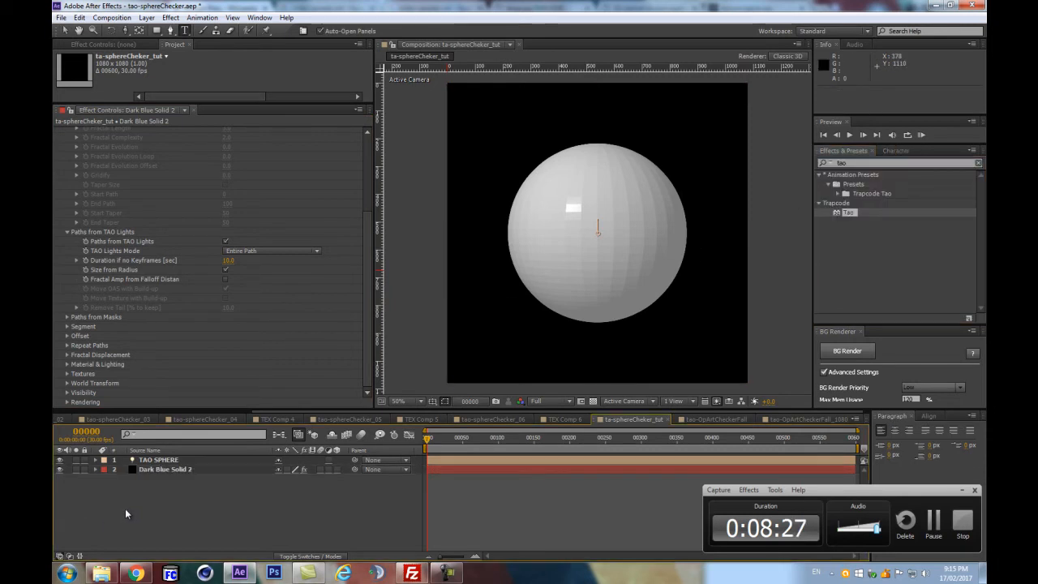
{"action": "key", "text": "ctrl+y"}
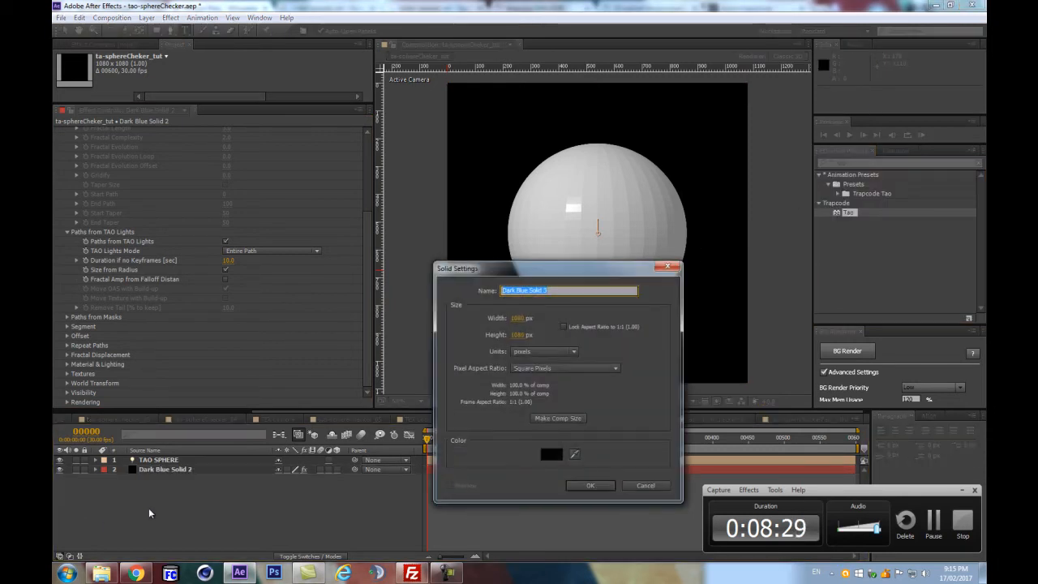
{"action": "left_click", "coordinate": [517, 317]}
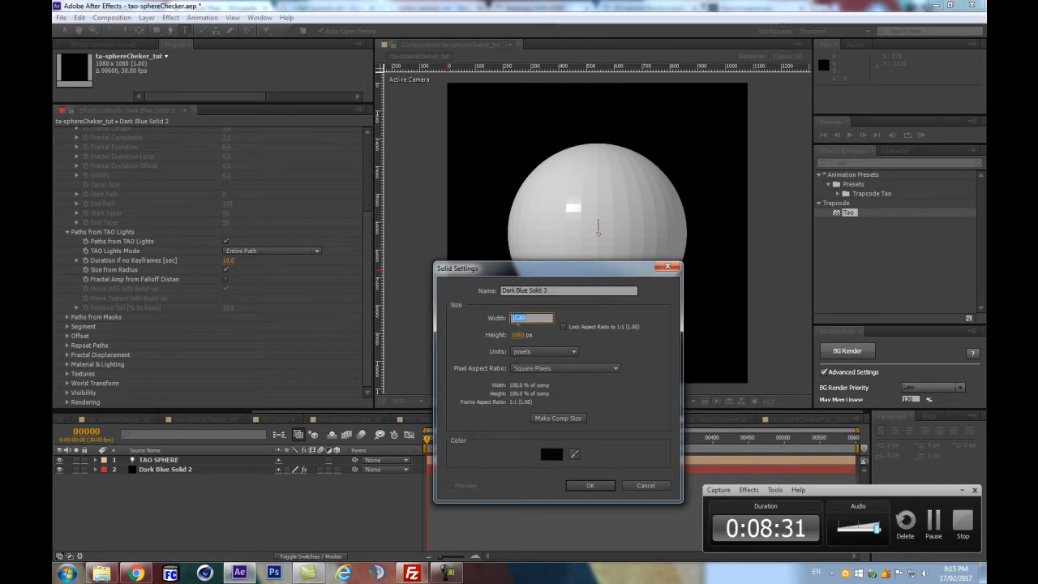
{"action": "type", "text": "512"}
{"action": "key", "text": "Tab"}
{"action": "type", "text": "512"}
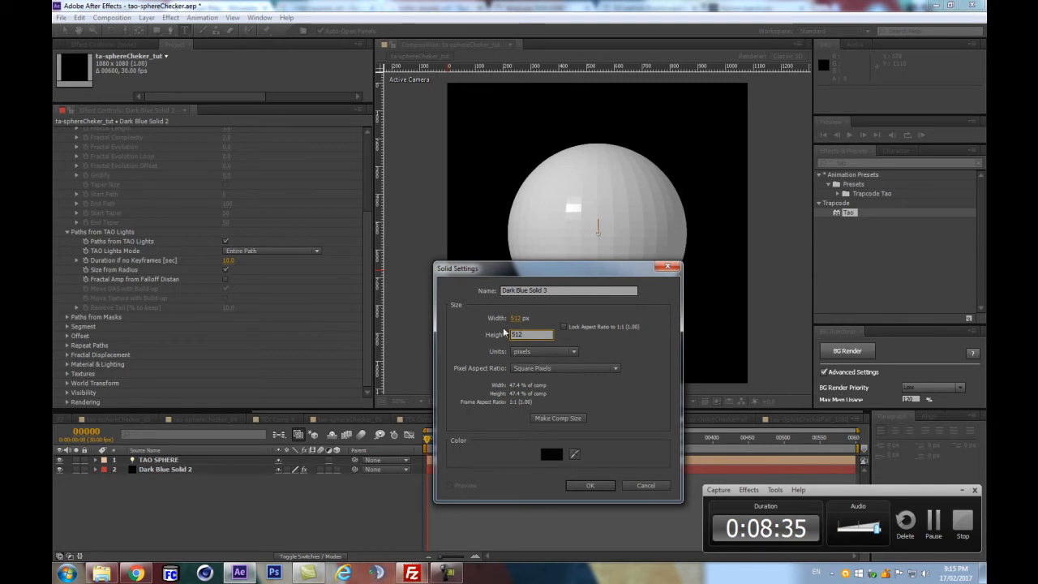
{"action": "left_click_drag", "start_coordinate": [508, 273], "coordinate": [573, 322]}
{"action": "type", "text": "text"}
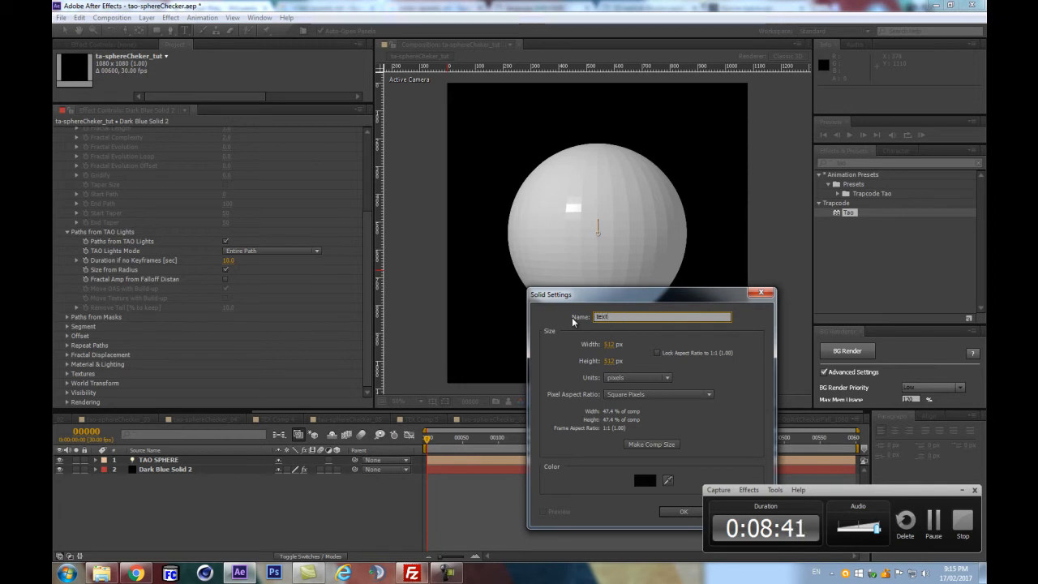
{"action": "type", "text": "ure"}
{"action": "key", "text": "Return"}
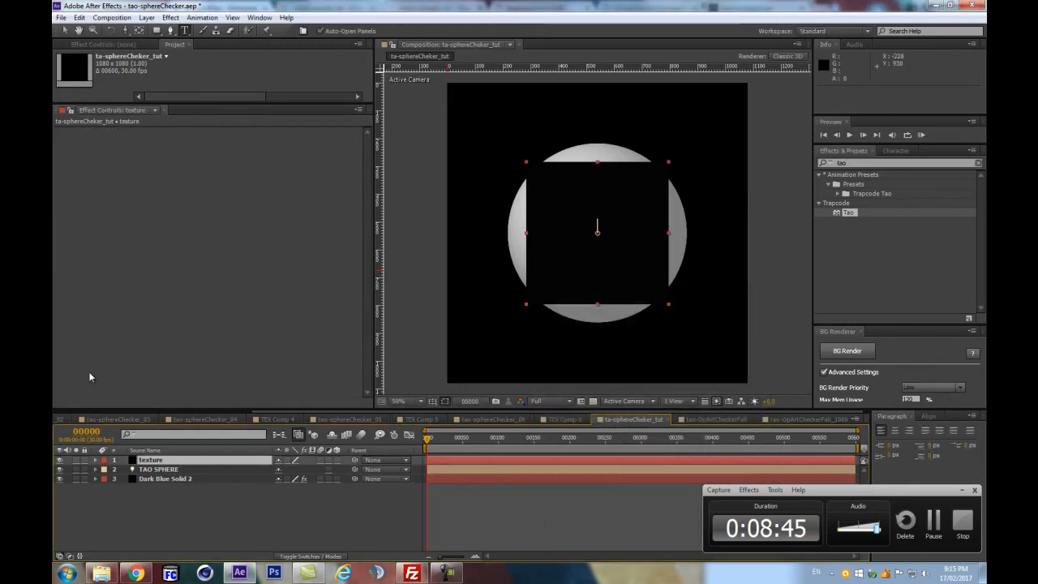
Step: Pre-compose the texture layer as texture Comp 1, leaving all attributes in the current composition, and open the new composition
{"action": "key", "text": "ctrl+shift+c"}
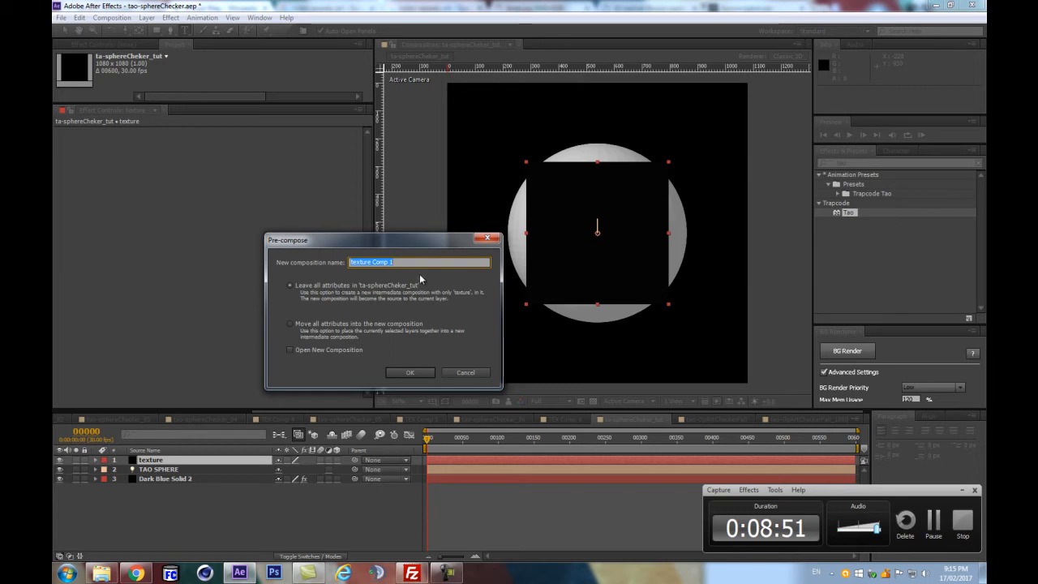
{"action": "left_click", "coordinate": [410, 372]}
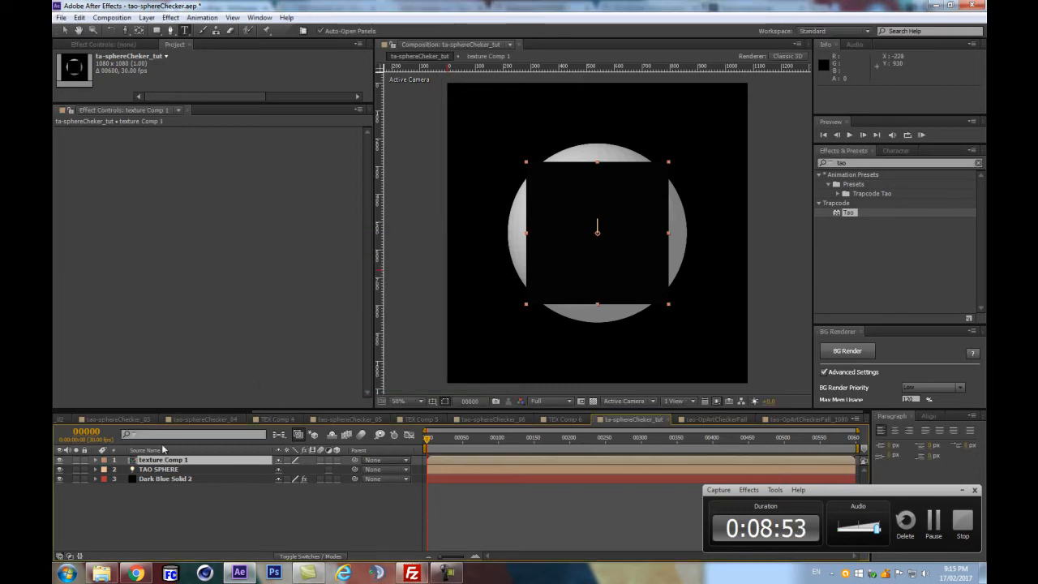
{"action": "double_click", "coordinate": [172, 460]}
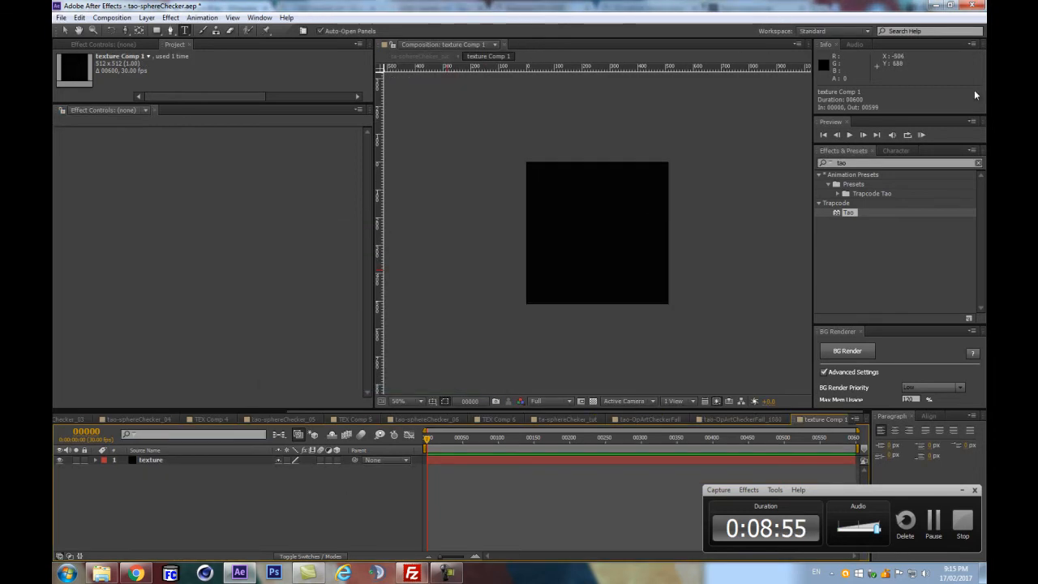
Step: Hide the rulers in the composition view, select the texture layer and switch to the Selection tool
{"action": "key", "text": "ctrl+r"}
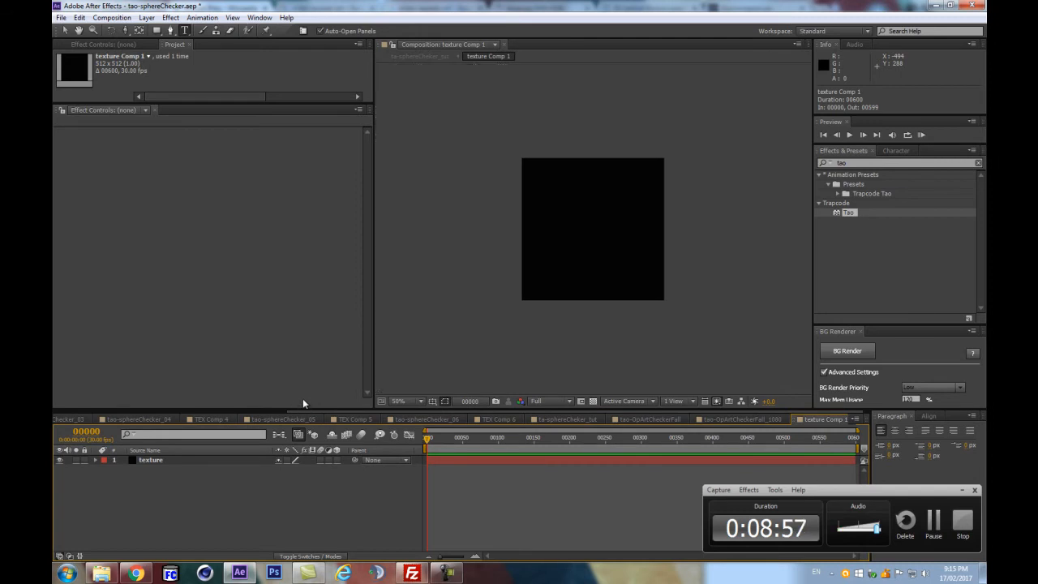
{"action": "key", "text": "ctrl+r"}
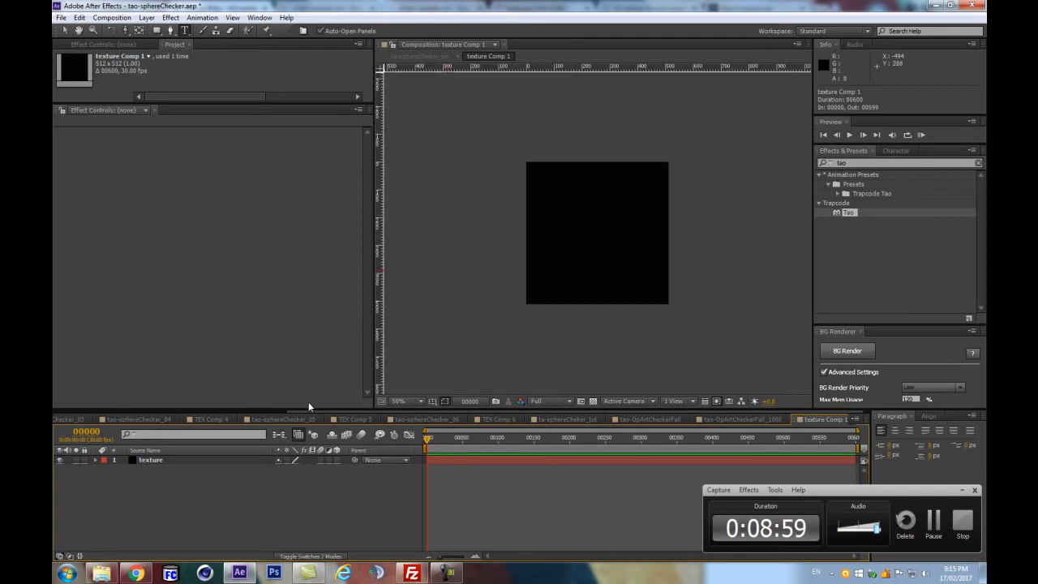
{"action": "key", "text": "ctrl+r"}
{"action": "key", "text": "ctrl+r"}
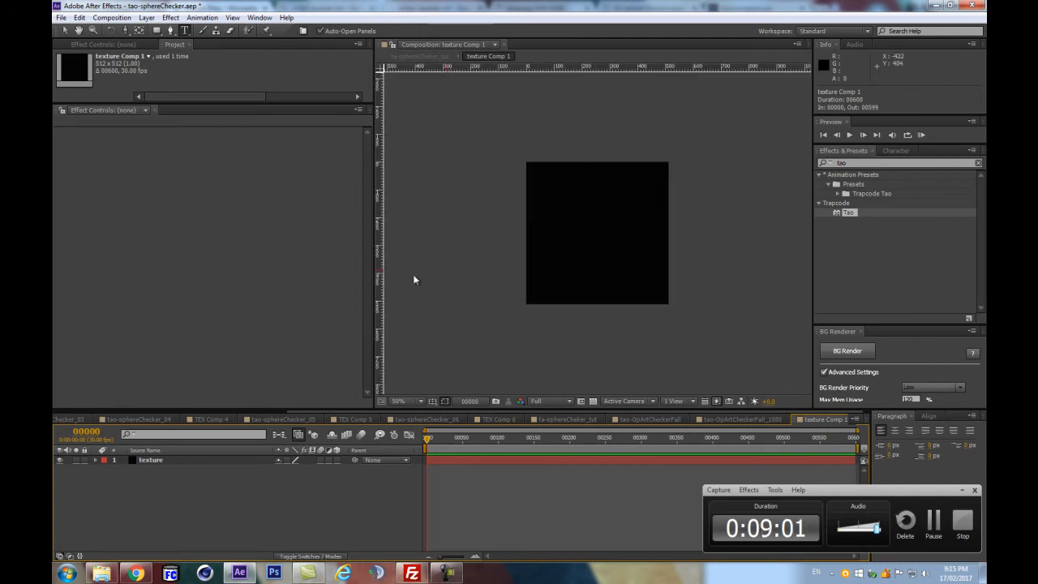
{"action": "key", "text": "ctrl+r"}
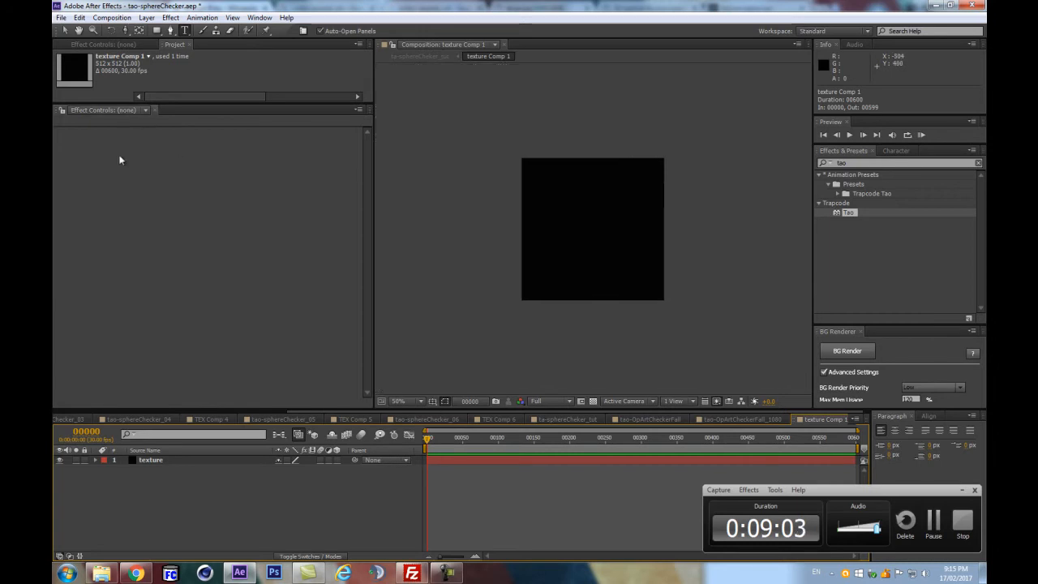
{"action": "left_click", "coordinate": [189, 460]}
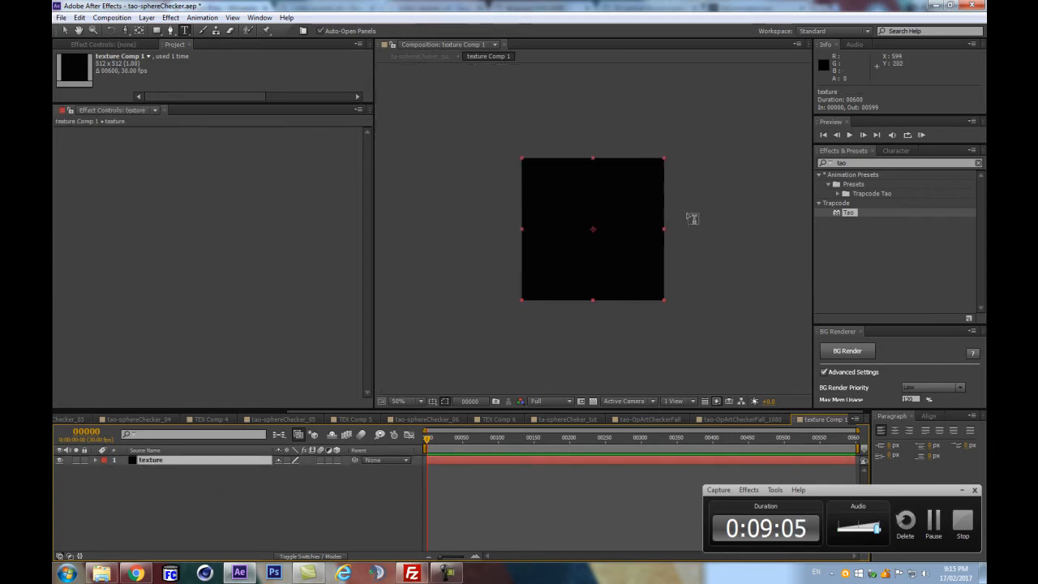
{"action": "key", "text": "v"}
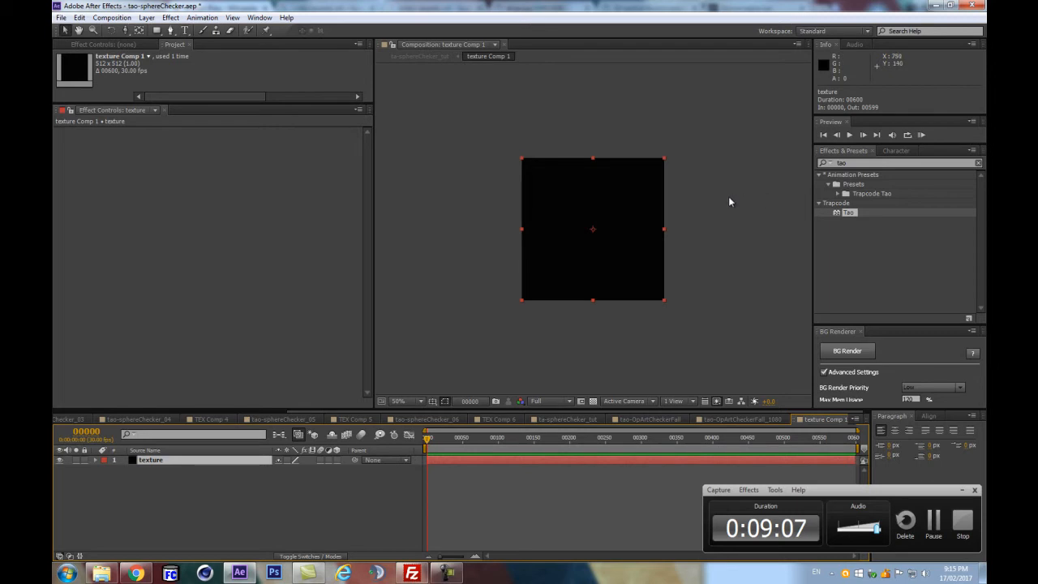
Step: Add a second 512 × 512 px black solid named check above the texture layer
{"action": "left_click", "coordinate": [850, 163]}
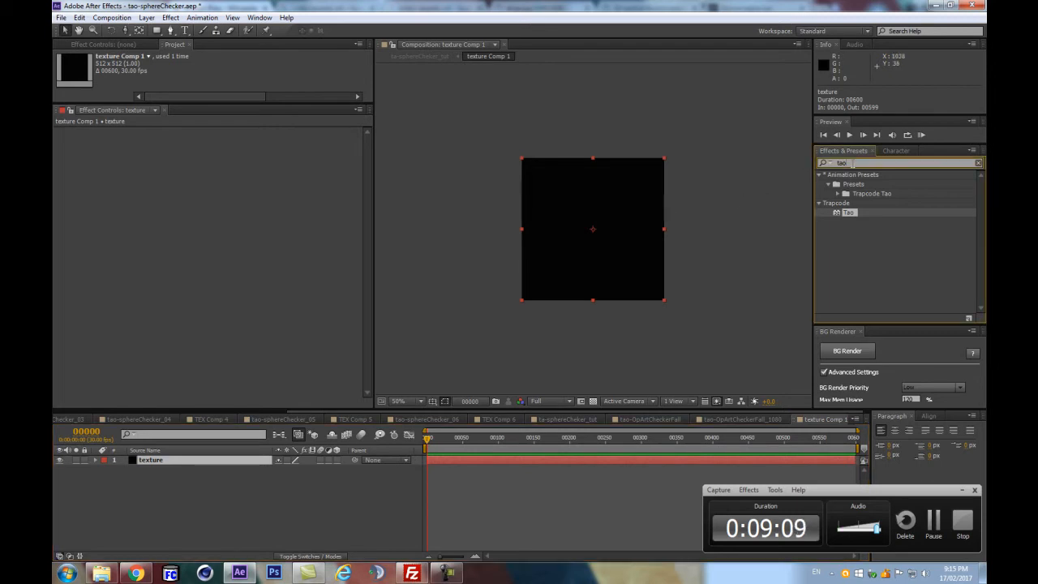
{"action": "left_click", "coordinate": [290, 496]}
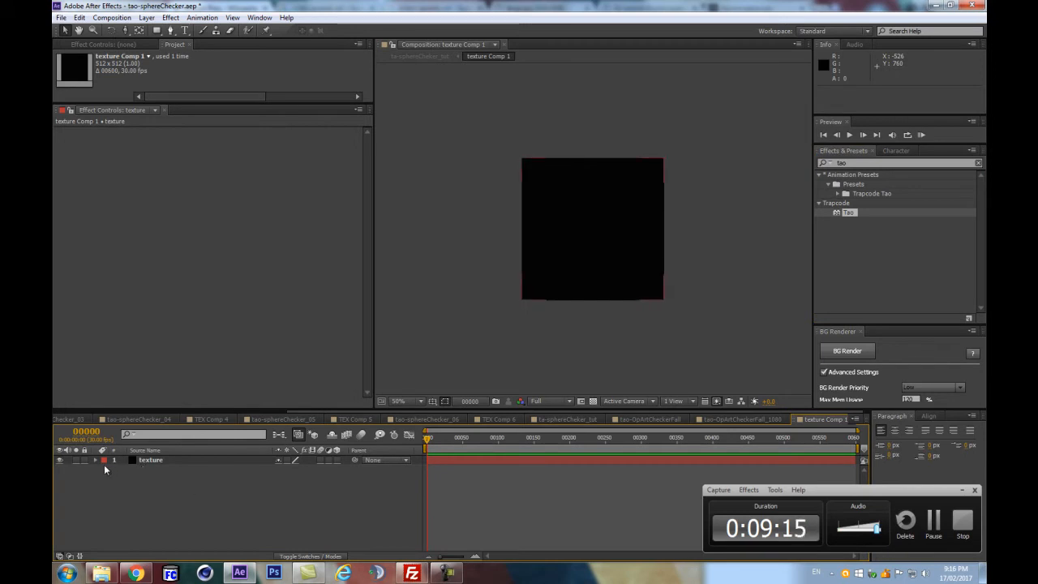
{"action": "key", "text": "ctrl+y"}
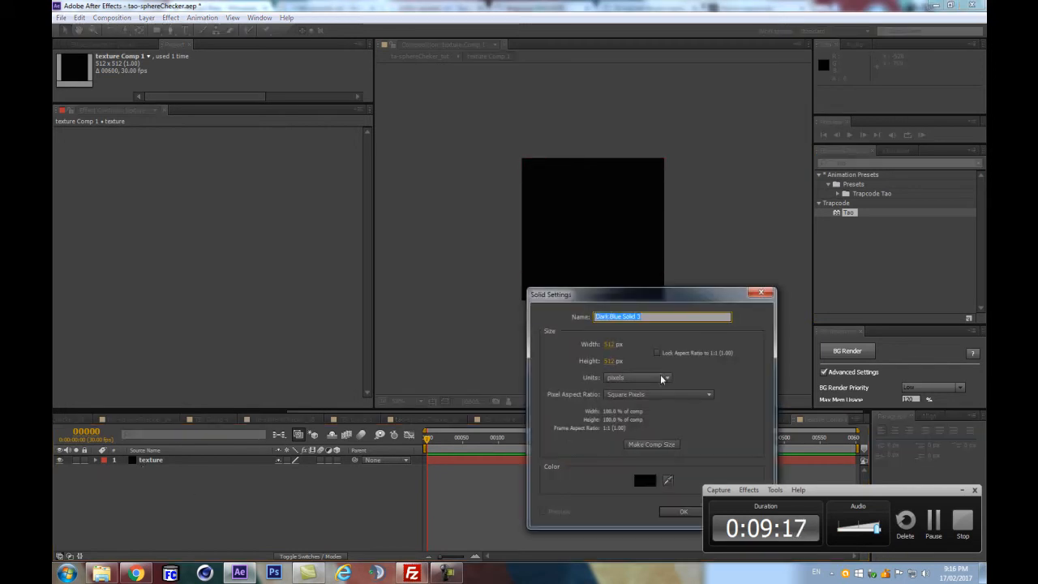
{"action": "type", "text": "chek"}
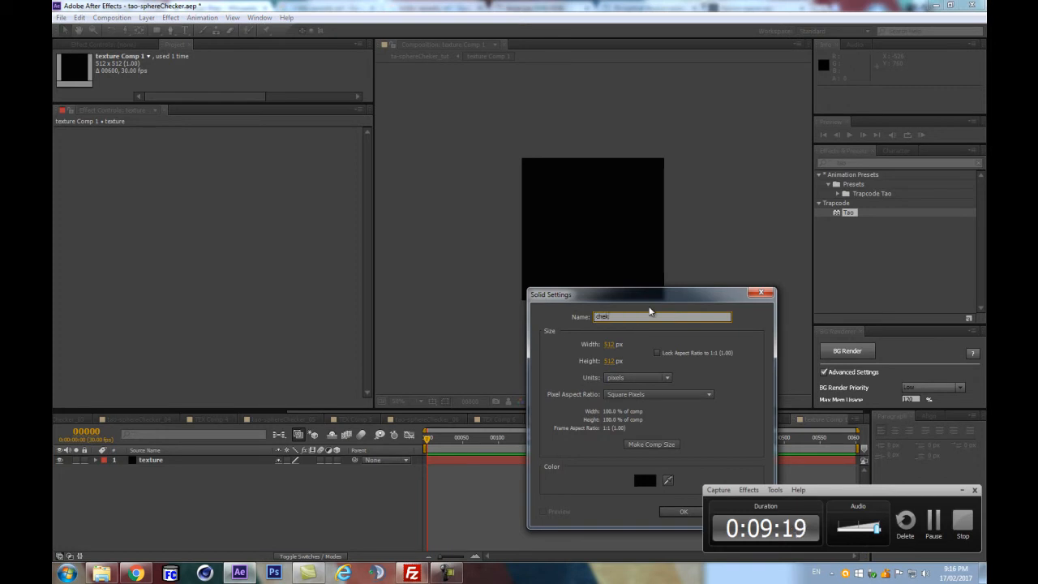
{"action": "key", "text": "BackSpace"}
{"action": "type", "text": "ck"}
{"action": "key", "text": "Return"}
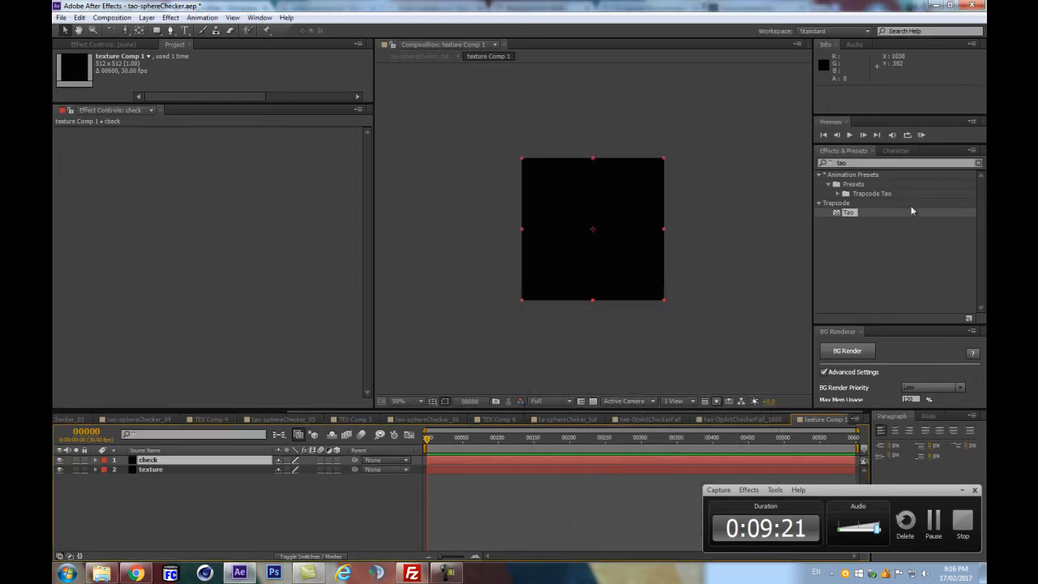
Step: Find the Checkerboard effect, apply it to the check layer, and enlarge the composition viewing area
{"action": "left_click_drag", "start_coordinate": [900, 164], "coordinate": [763, 167]}
{"action": "type", "text": "check"}
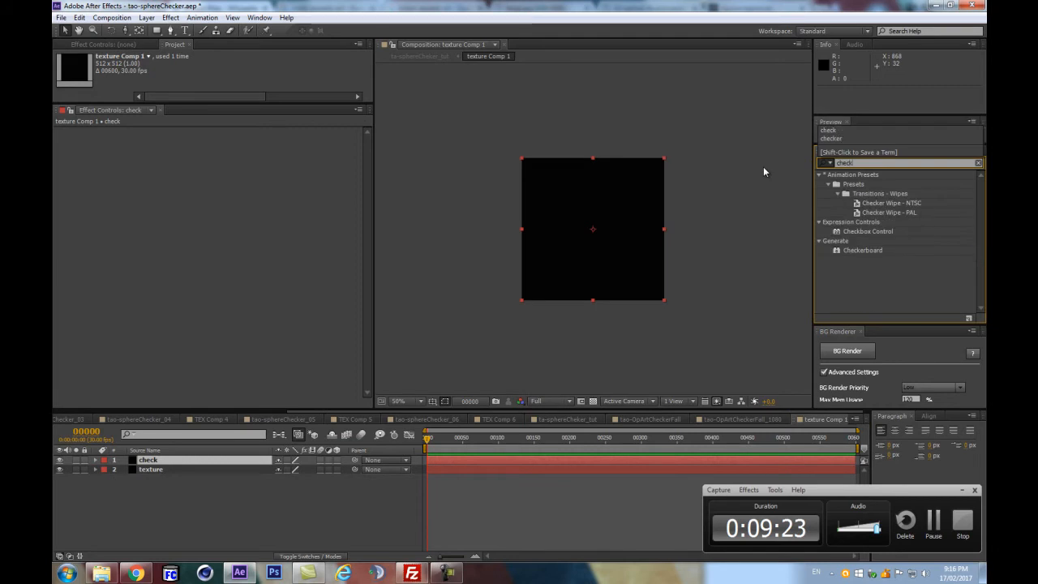
{"action": "left_click_drag", "start_coordinate": [862, 250], "coordinate": [223, 459]}
{"action": "key", "text": "/"}
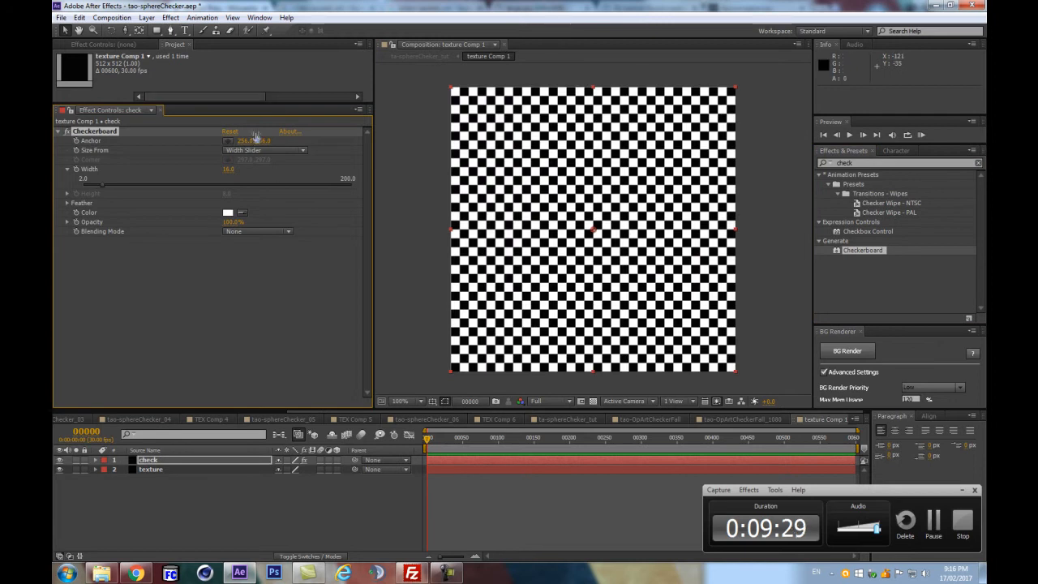
{"action": "left_click_drag", "start_coordinate": [616, 411], "coordinate": [611, 460]}
{"action": "scroll", "coordinate": [520, 241], "scroll_direction": "up", "scroll_amount": 1}
{"action": "scroll", "coordinate": [472, 230], "scroll_direction": "down", "scroll_amount": 1}
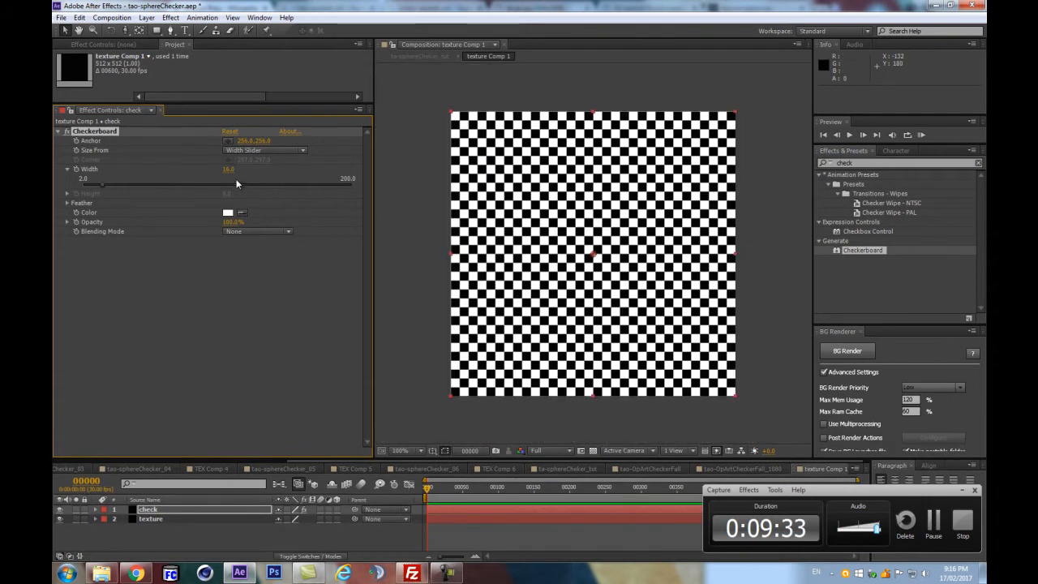
Step: Try enlarging the Checkerboard squares to a width of about 257 so that four of them fill the composition
{"action": "left_click_drag", "start_coordinate": [230, 170], "coordinate": [361, 160]}
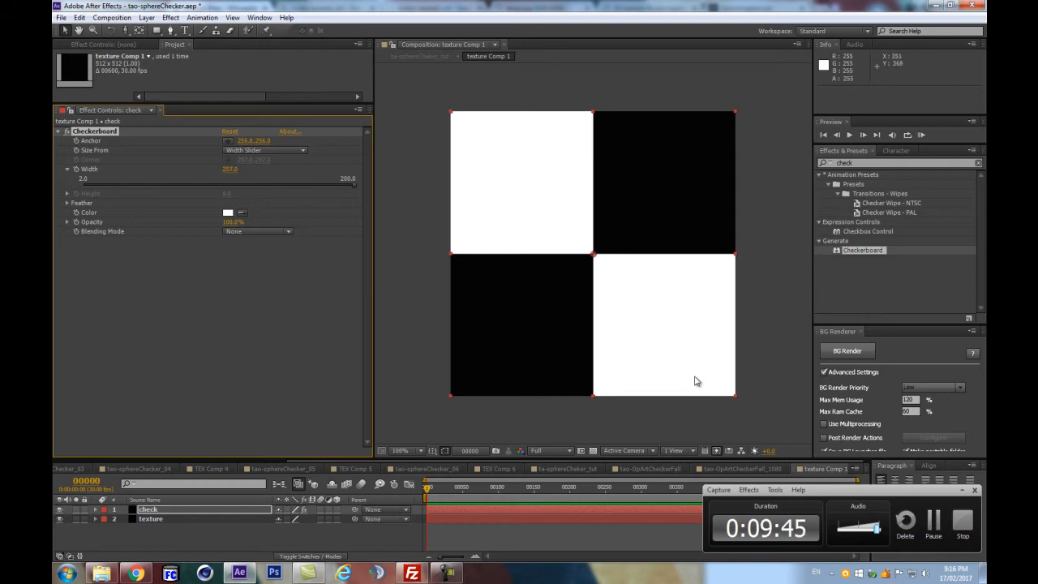
{"action": "key", "text": "z"}
{"action": "left_click", "coordinate": [516, 162]}
{"action": "left_click", "coordinate": [231, 169]}
{"action": "type", "text": "256"}
{"action": "key", "text": "Return"}
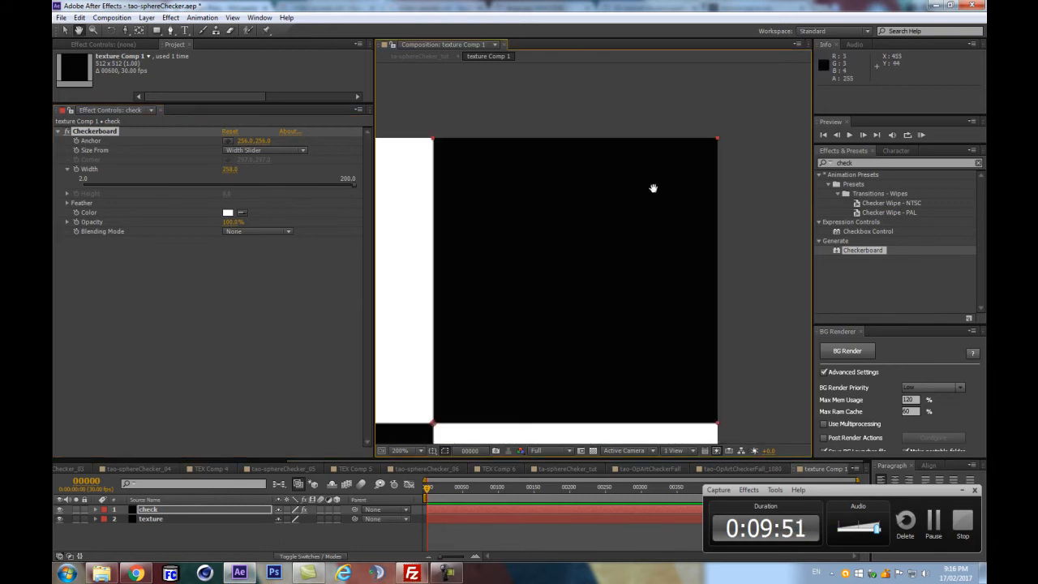
Step: Try Checkerboard widths of 260 and 263, reduce the width again, and inspect the pattern's outer edges
{"action": "left_click", "coordinate": [231, 168]}
{"action": "type", "text": "260"}
{"action": "key", "text": "Return"}
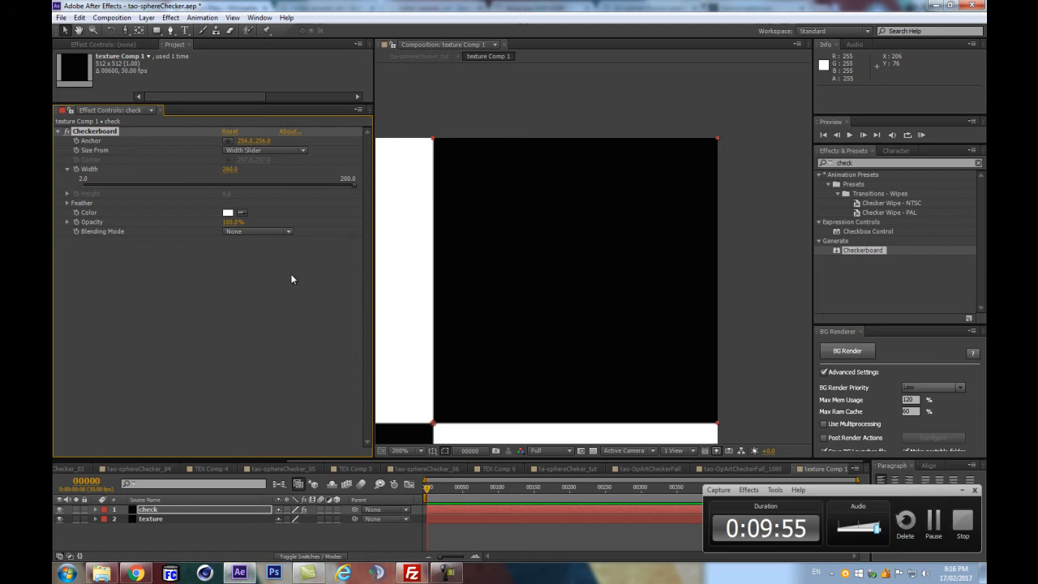
{"action": "left_click", "coordinate": [236, 171]}
{"action": "type", "text": "26"}
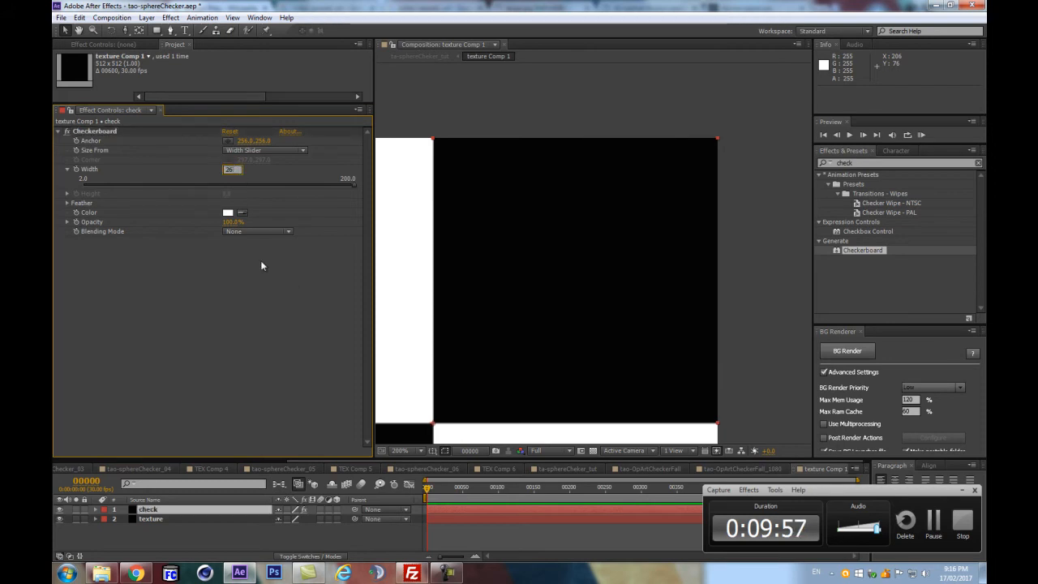
{"action": "type", "text": "3"}
{"action": "key", "text": "Return"}
{"action": "left_click_drag", "start_coordinate": [705, 262], "coordinate": [697, 152]}
{"action": "mouse_move", "coordinate": [230, 170]}
{"action": "left_mouse_down"}
{"action": "mouse_move", "coordinate": [220, 170]}
{"action": "mouse_move", "coordinate": [246, 169]}
{"action": "mouse_move", "coordinate": [232, 175]}
{"action": "left_mouse_up"}
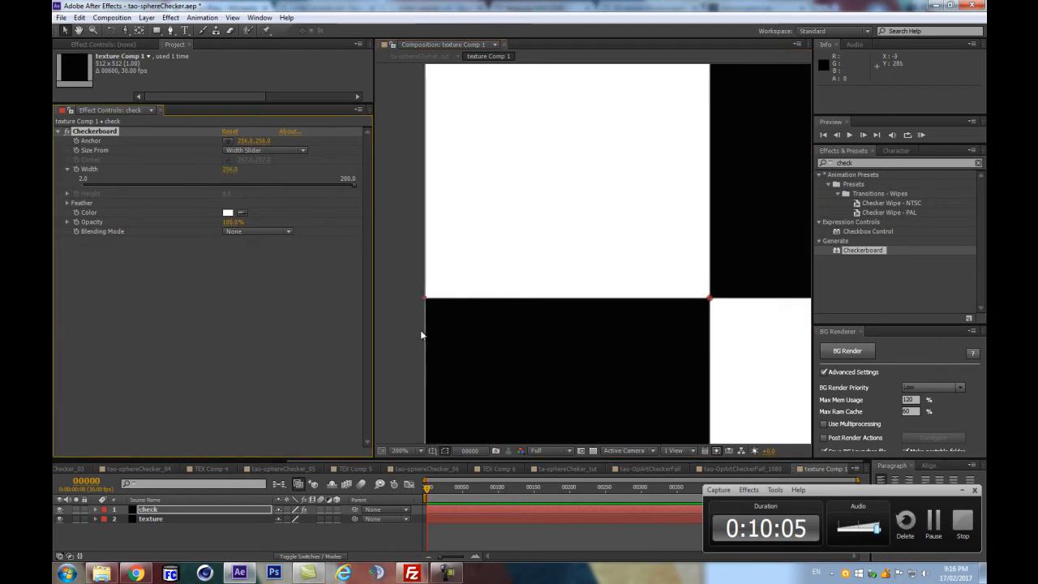
{"action": "key", "text": "space"}
{"action": "left_click_drag", "start_coordinate": [399, 421], "coordinate": [501, 246]}
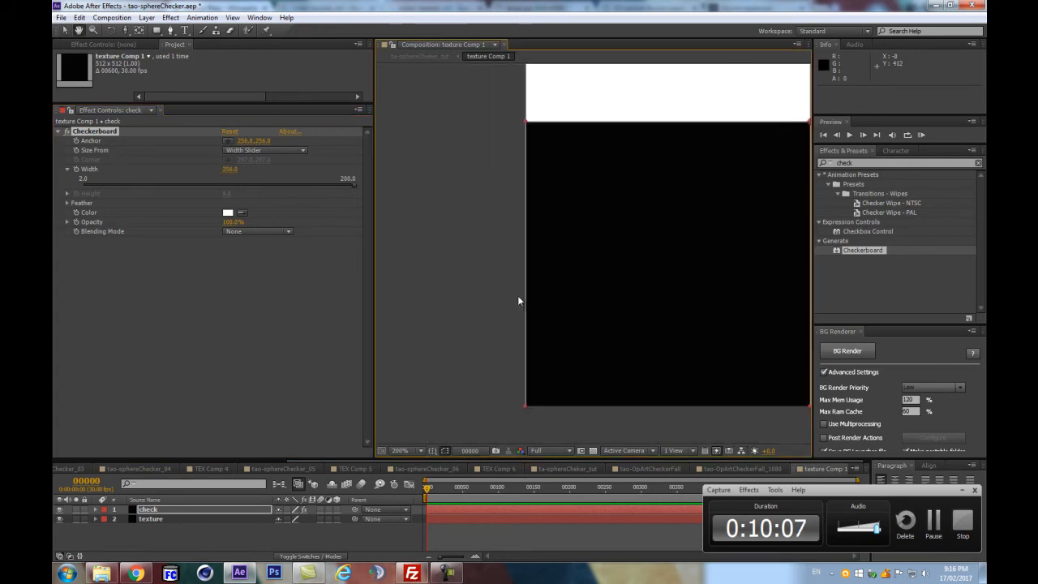
{"action": "key", "text": "period"}
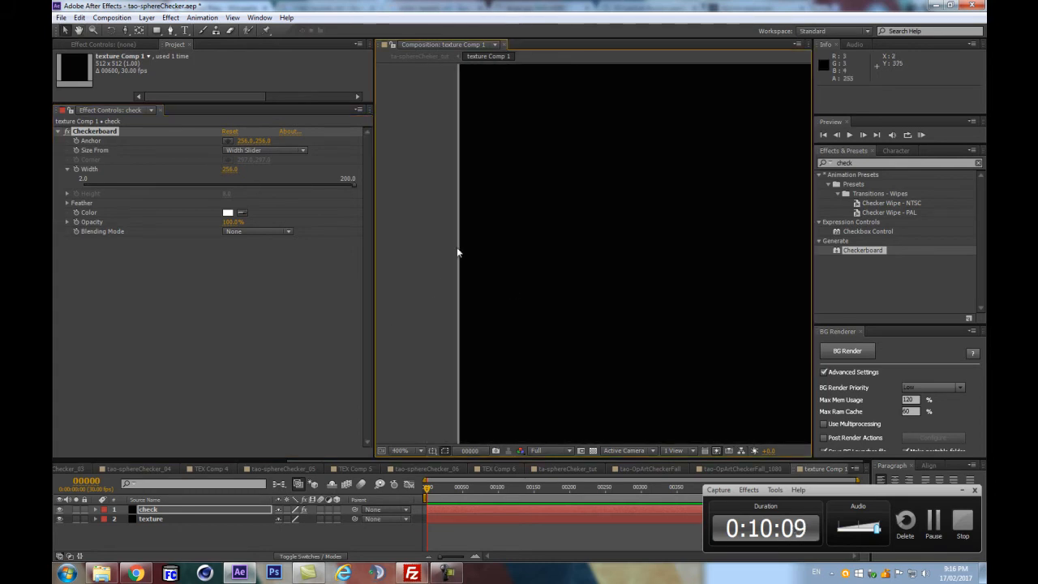
Step: Try a Checkerboard width of 256.5, inspect the pattern's edges, and refine the width to 256.3
{"action": "left_click", "coordinate": [232, 169]}
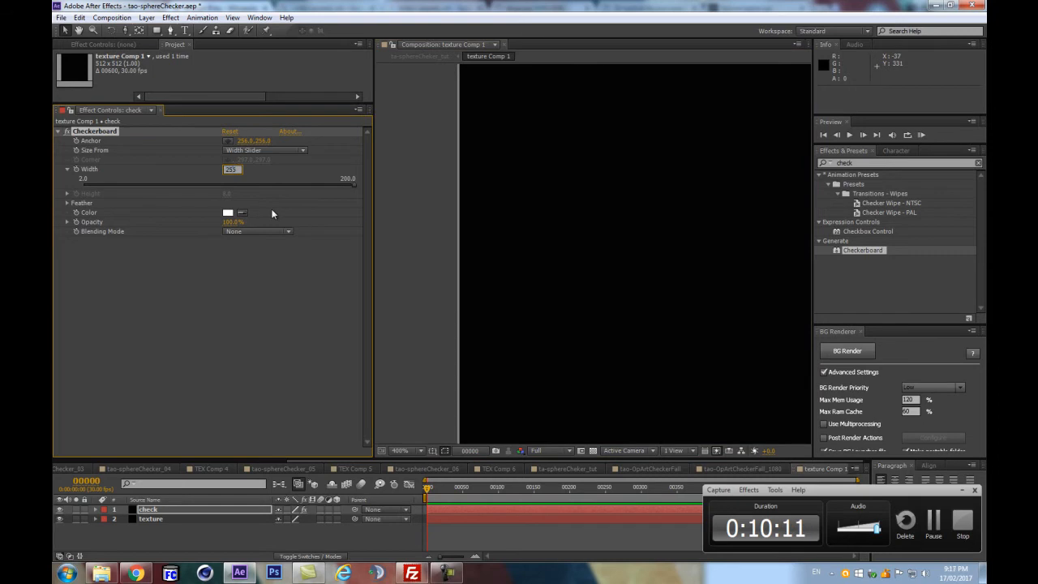
{"action": "type", "text": "256.5"}
{"action": "key", "text": "Return"}
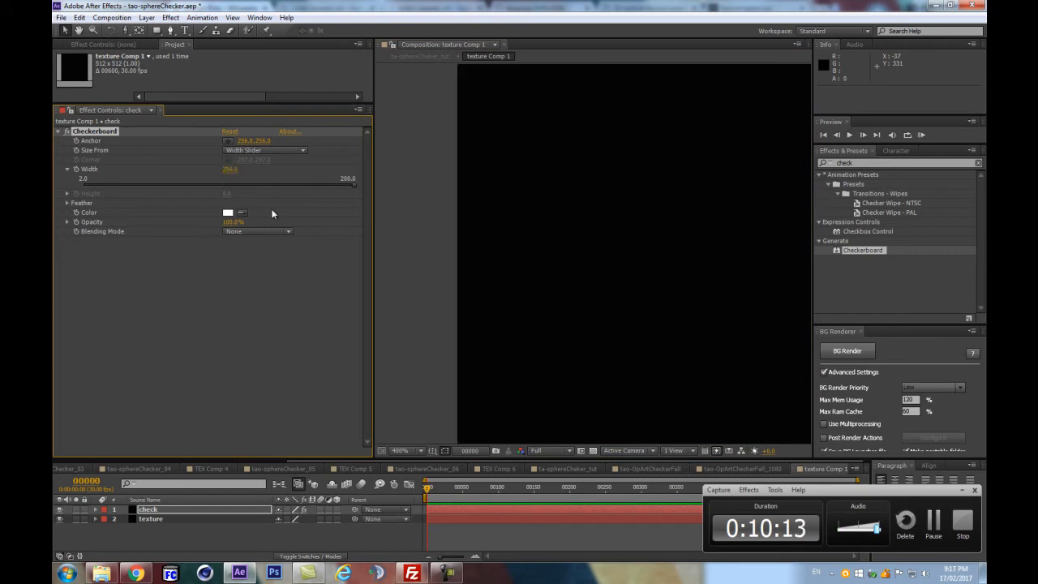
{"action": "scroll", "coordinate": [518, 176], "scroll_direction": "down", "scroll_amount": 1}
{"action": "scroll", "coordinate": [587, 165], "scroll_direction": "down", "scroll_amount": 2}
{"action": "scroll", "coordinate": [586, 167], "scroll_direction": "up", "scroll_amount": 1}
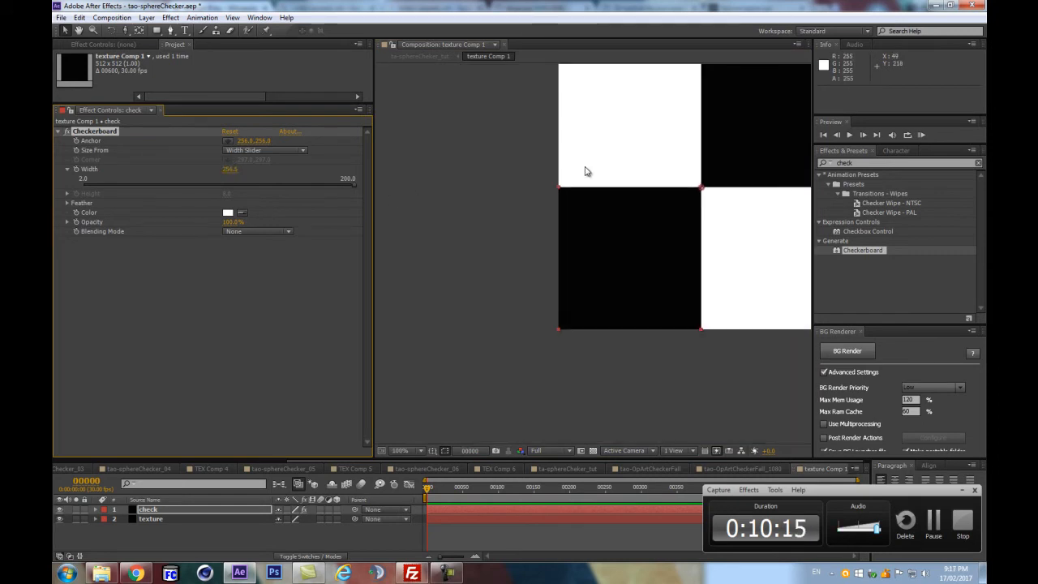
{"action": "left_click", "coordinate": [232, 172]}
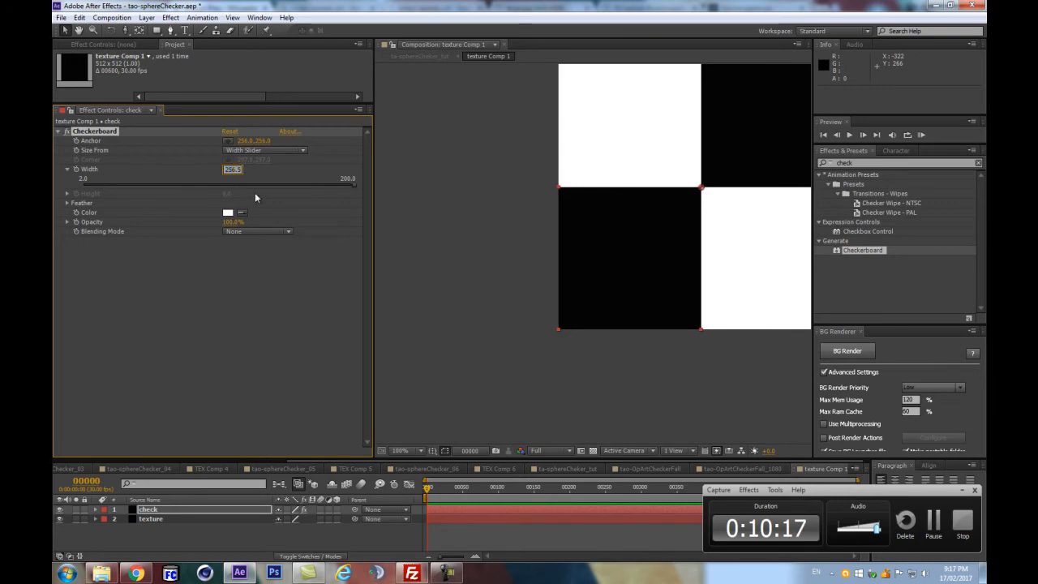
{"action": "scroll", "coordinate": [497, 219], "scroll_direction": "up", "scroll_amount": 2}
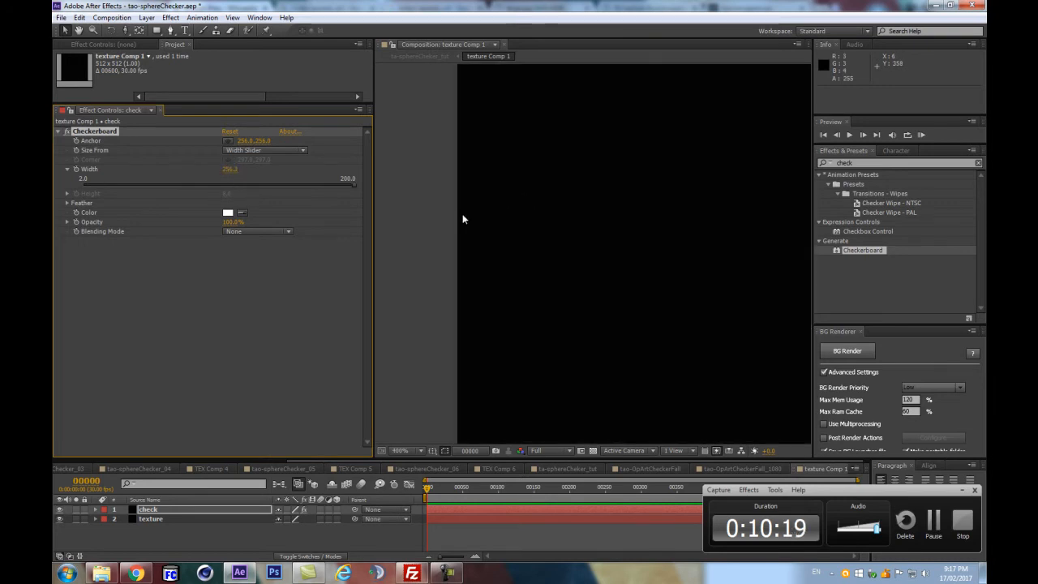
Step: Try Checkerboard widths of 256 and 256.1 on the check layer, undoing the first value
{"action": "left_click", "coordinate": [238, 168]}
{"action": "type", "text": "256"}
{"action": "key", "text": "Return"}
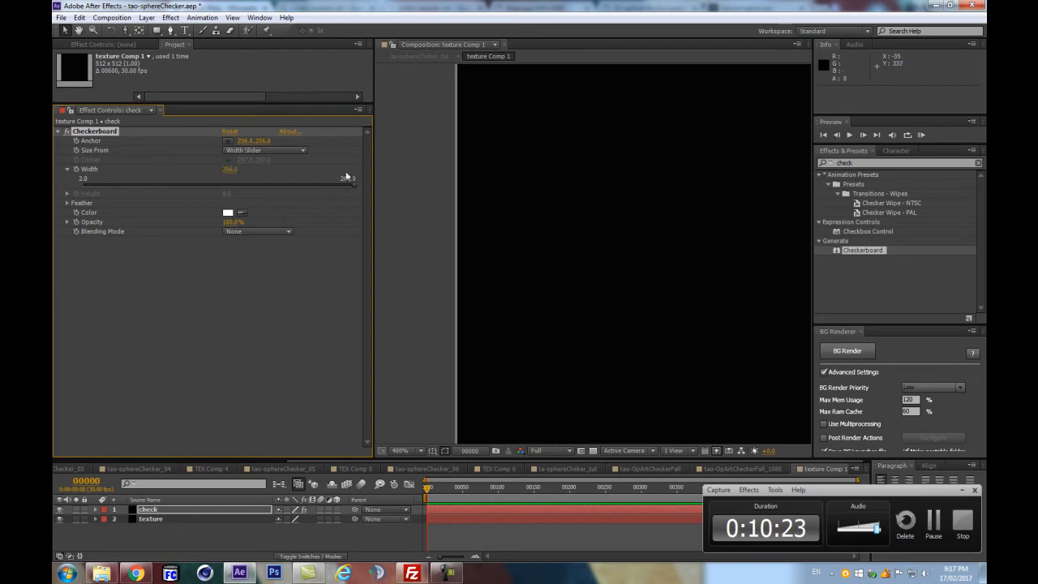
{"action": "key", "text": "ctrl+z"}
{"action": "left_click", "coordinate": [232, 169]}
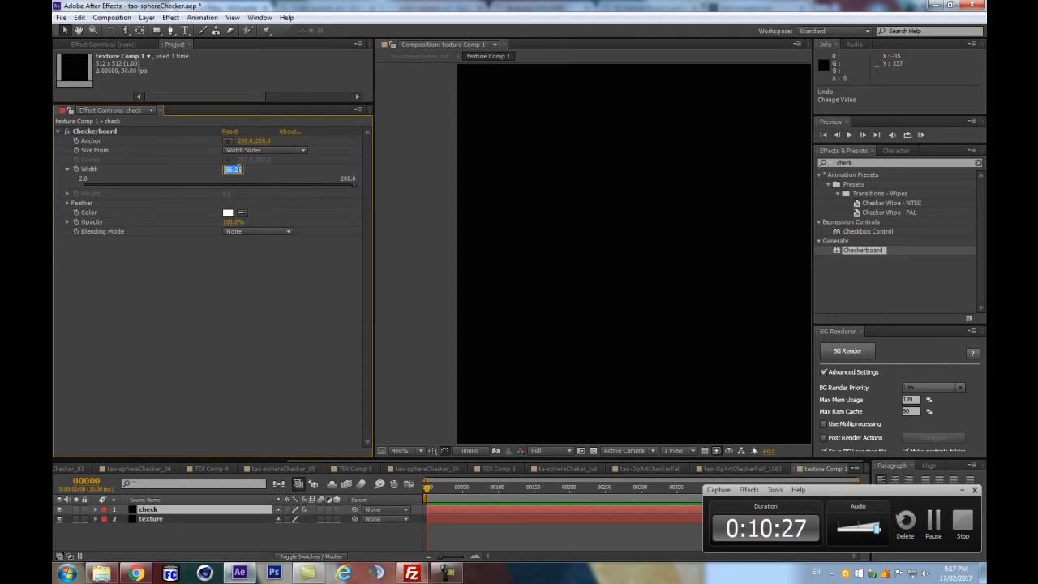
{"action": "type", "text": "256.1"}
{"action": "key", "text": "Return"}
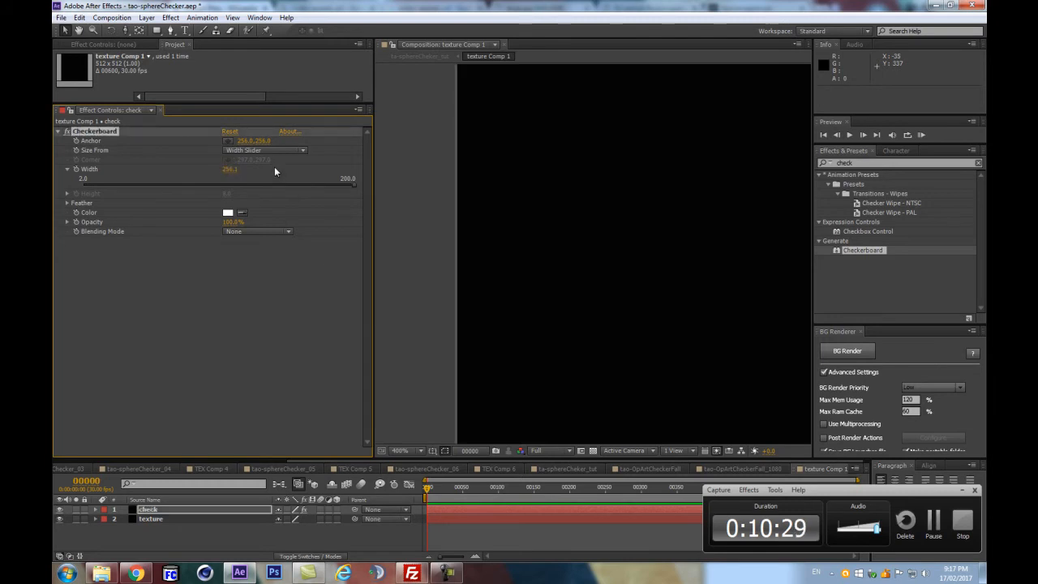
Step: Return the Checkerboard width to 256.25 and check the whole four-square pattern in the composition
{"action": "left_click", "coordinate": [226, 169]}
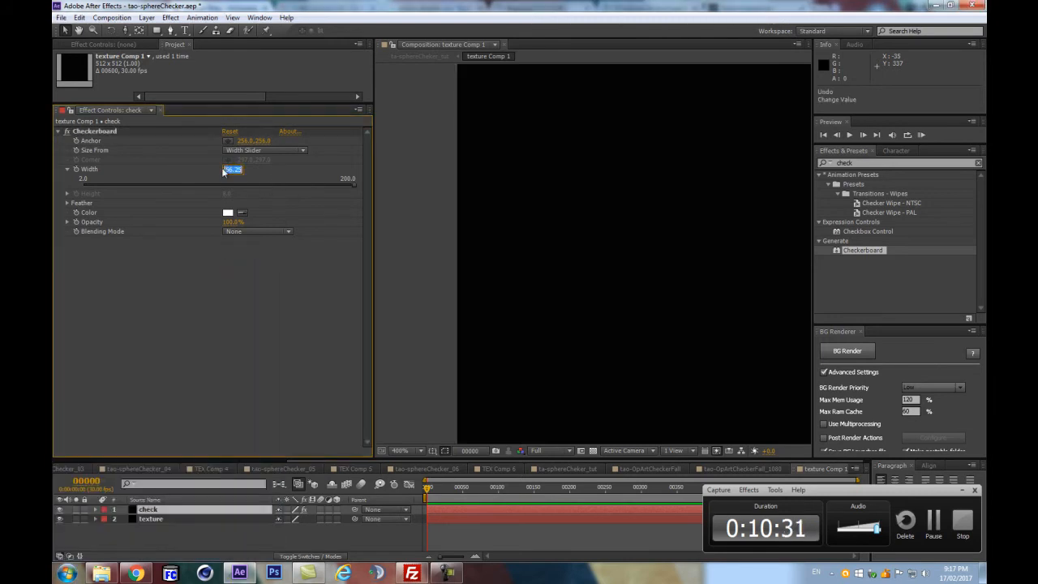
{"action": "type", "text": "25.5"}
{"action": "left_click", "coordinate": [423, 283]}
{"action": "scroll", "coordinate": [510, 229], "scroll_direction": "down", "scroll_amount": 2}
{"action": "left_click_drag", "start_coordinate": [739, 147], "coordinate": [486, 248]}
{"action": "scroll", "coordinate": [570, 218], "scroll_direction": "up", "scroll_amount": 1}
{"action": "scroll", "coordinate": [574, 172], "scroll_direction": "down", "scroll_amount": 1}
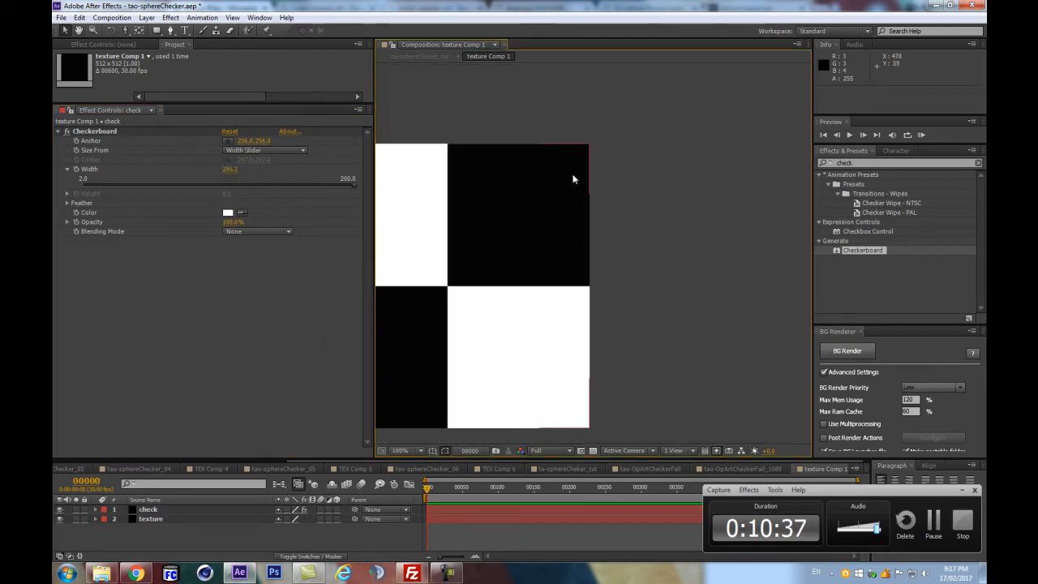
{"action": "left_click_drag", "start_coordinate": [542, 186], "coordinate": [648, 163]}
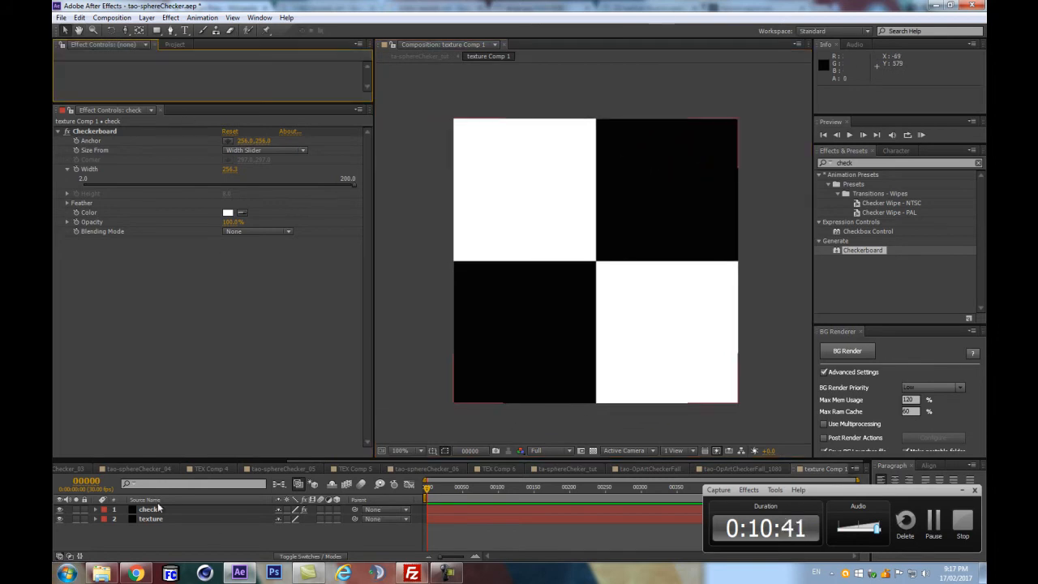
Step: Go back to the ta-sphereCheker_tut composition and hide the texture Comp 1 layer
{"action": "left_click", "coordinate": [282, 485]}
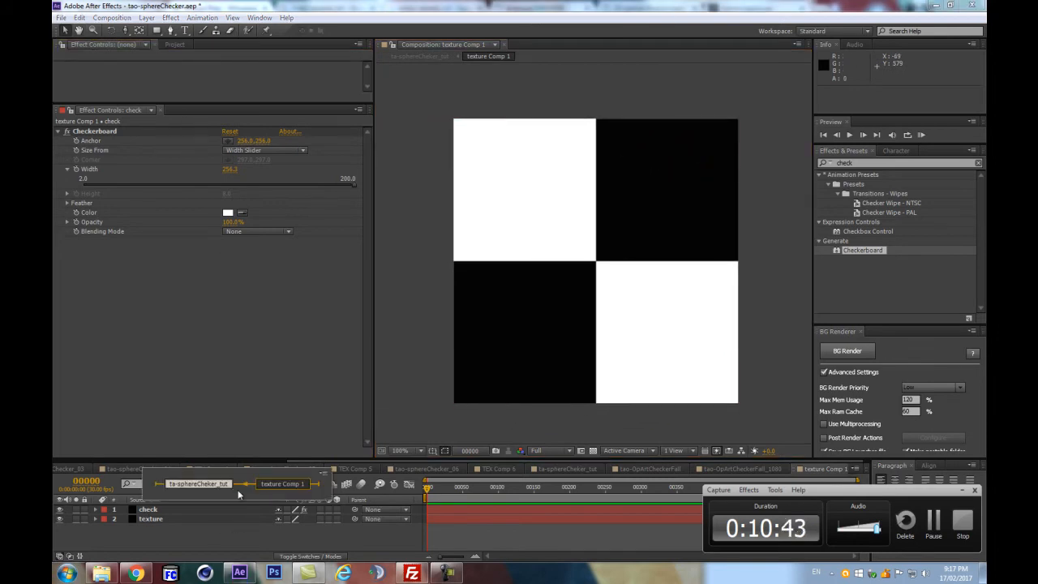
{"action": "left_click", "coordinate": [187, 483]}
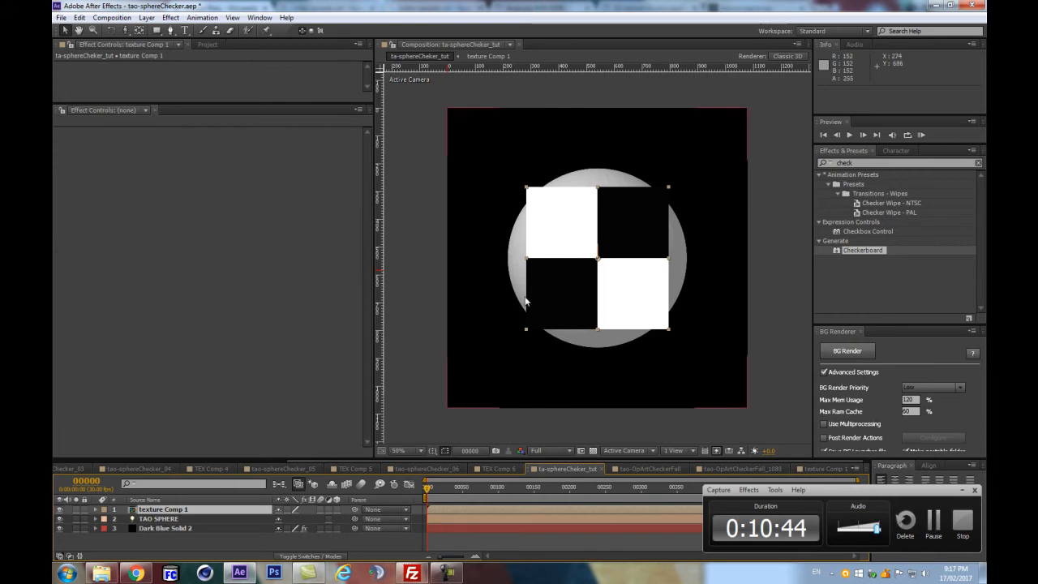
{"action": "scroll", "coordinate": [598, 268], "scroll_direction": "up", "scroll_amount": 2}
{"action": "scroll", "coordinate": [613, 274], "scroll_direction": "down", "scroll_amount": 2}
{"action": "left_click", "coordinate": [58, 509]}
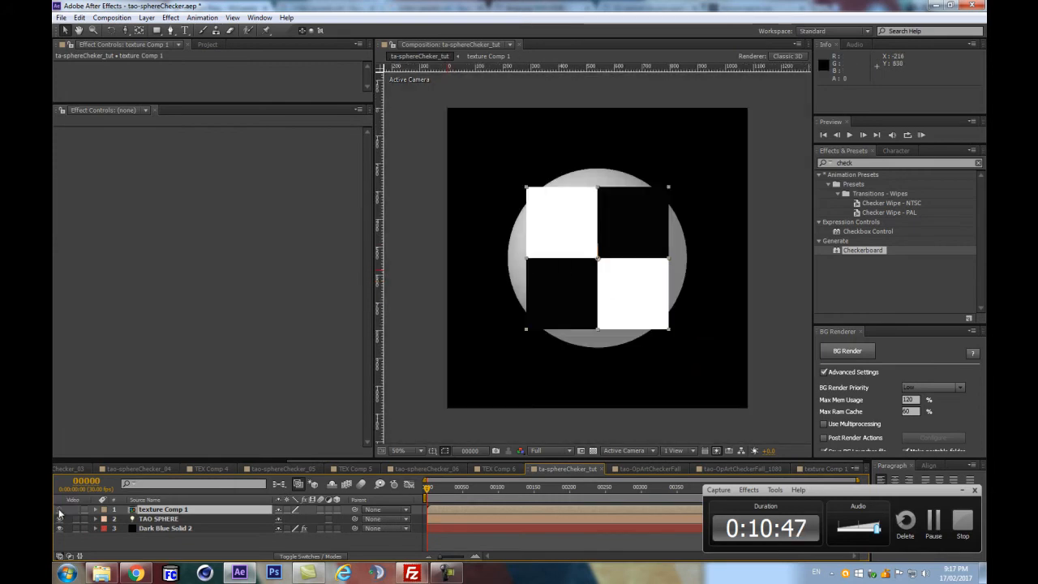
Step: Set the Color Texture of the Tao effect on Dark Blue Solid 2 to texture Comp 1
{"action": "left_click", "coordinate": [165, 527]}
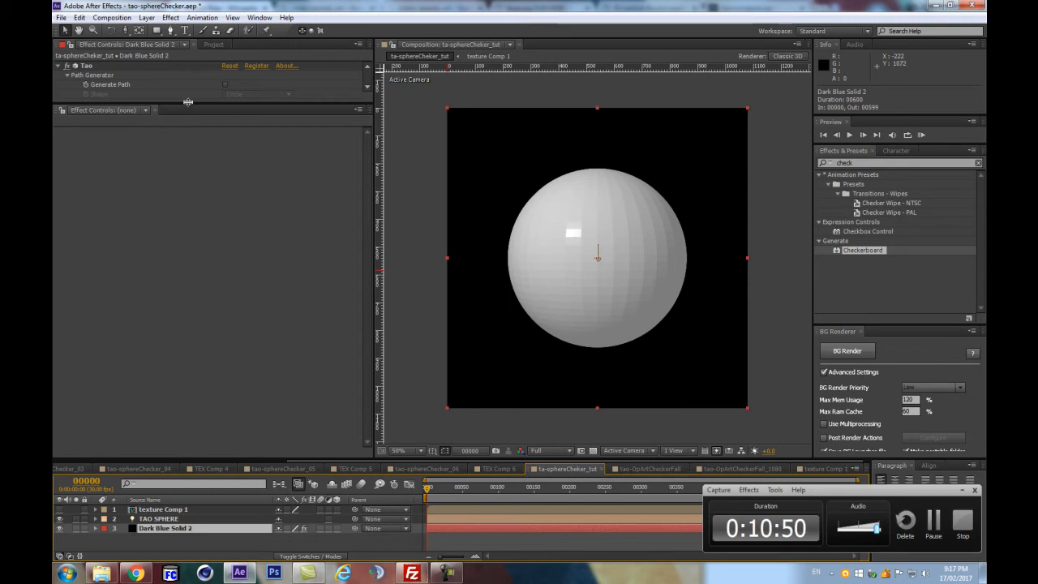
{"action": "left_click_drag", "start_coordinate": [188, 103], "coordinate": [241, 351]}
{"action": "scroll", "coordinate": [202, 243], "scroll_direction": "down", "scroll_amount": 5}
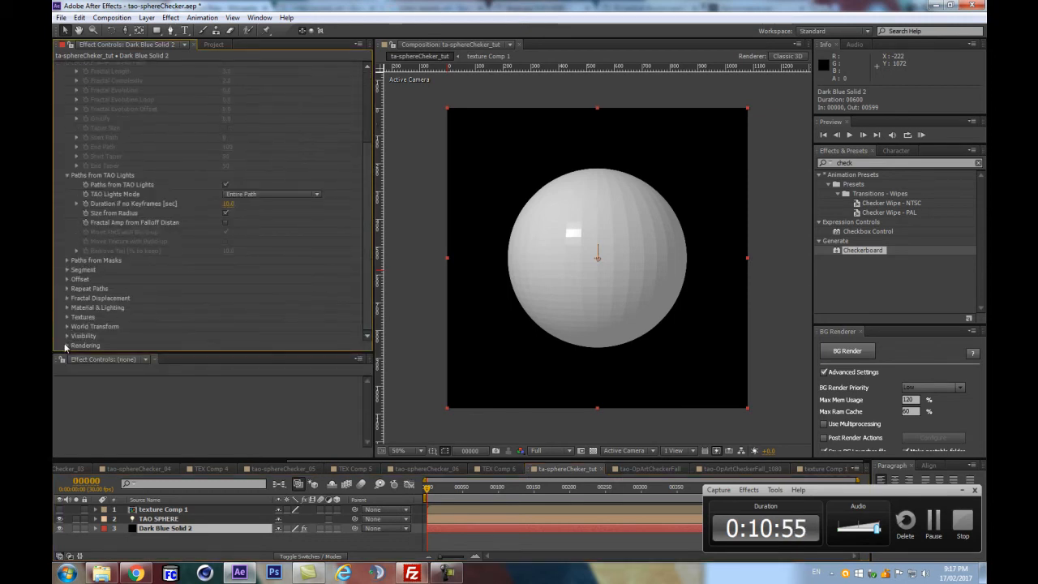
{"action": "left_click", "coordinate": [66, 318]}
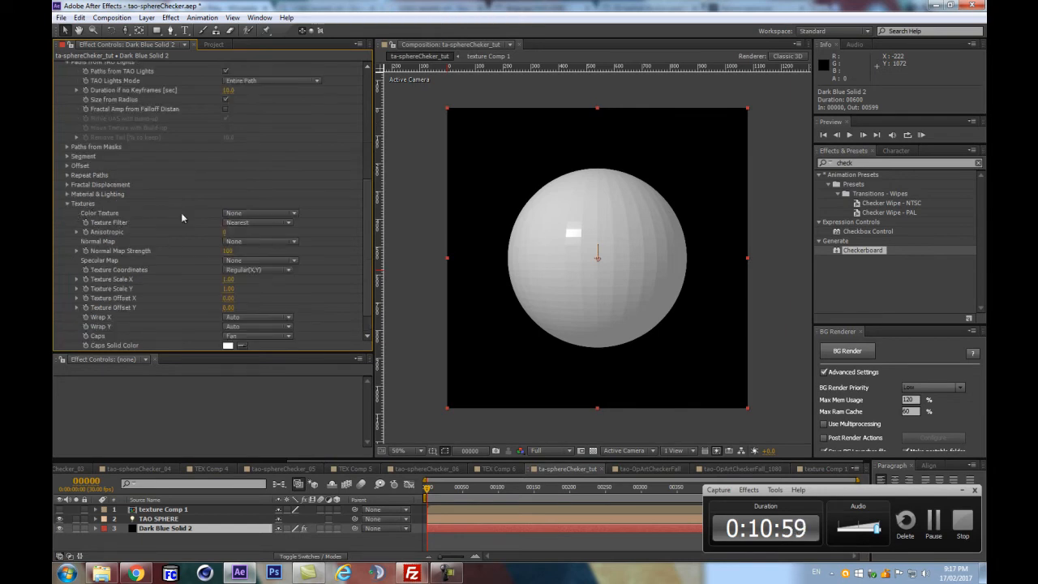
{"action": "left_click", "coordinate": [258, 213]}
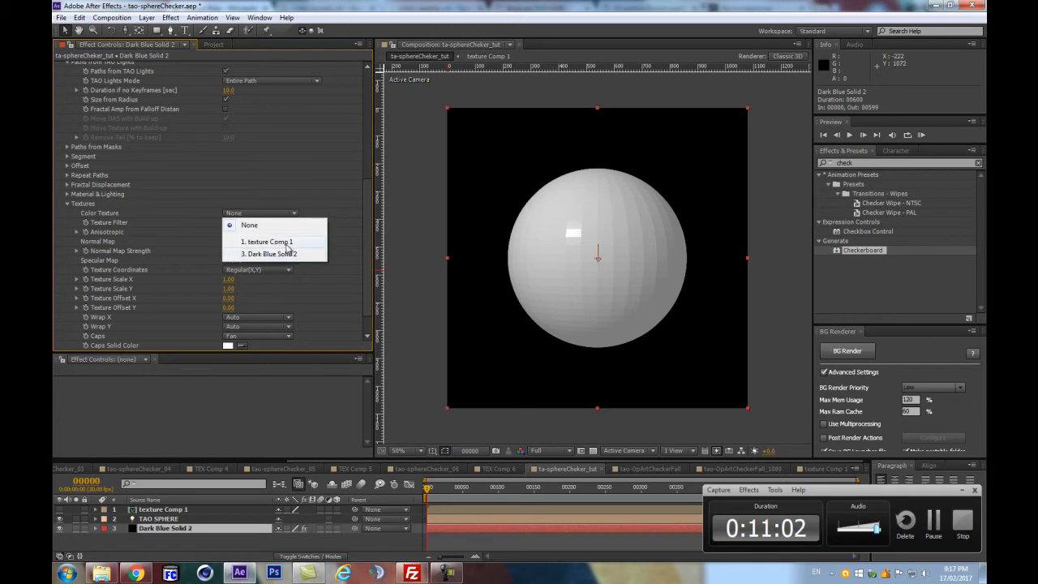
{"action": "left_click", "coordinate": [295, 243]}
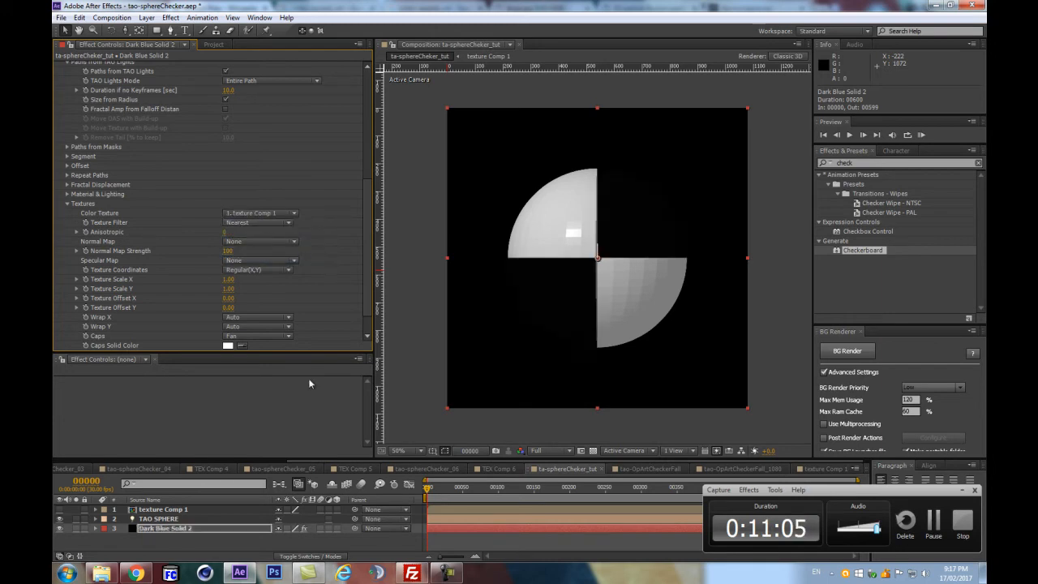
Step: Create a new spot light named TAO and turn its auto-orientation off
{"action": "left_click", "coordinate": [132, 546]}
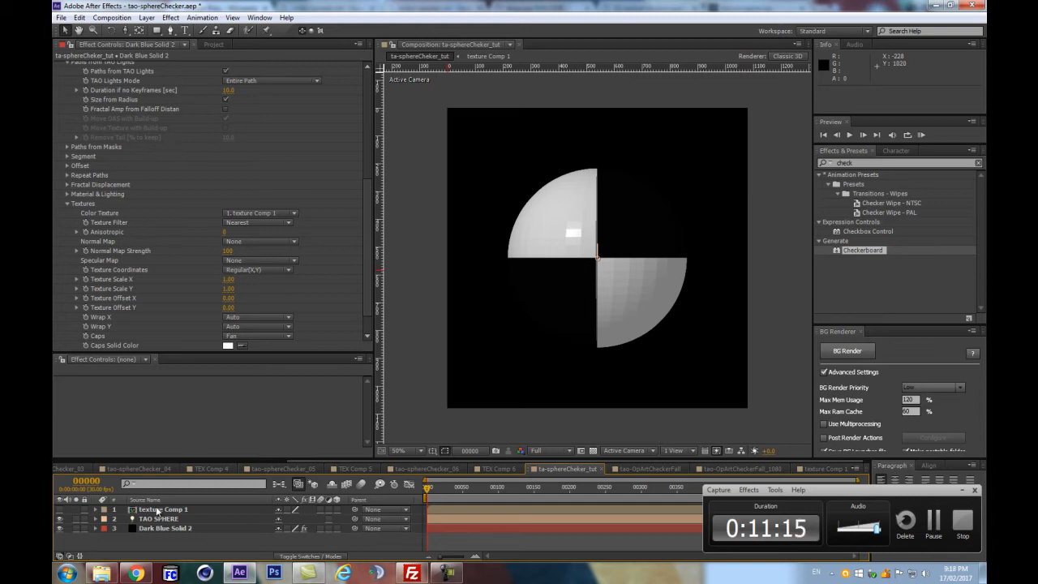
{"action": "key", "text": "ctrl+alt+shift+l"}
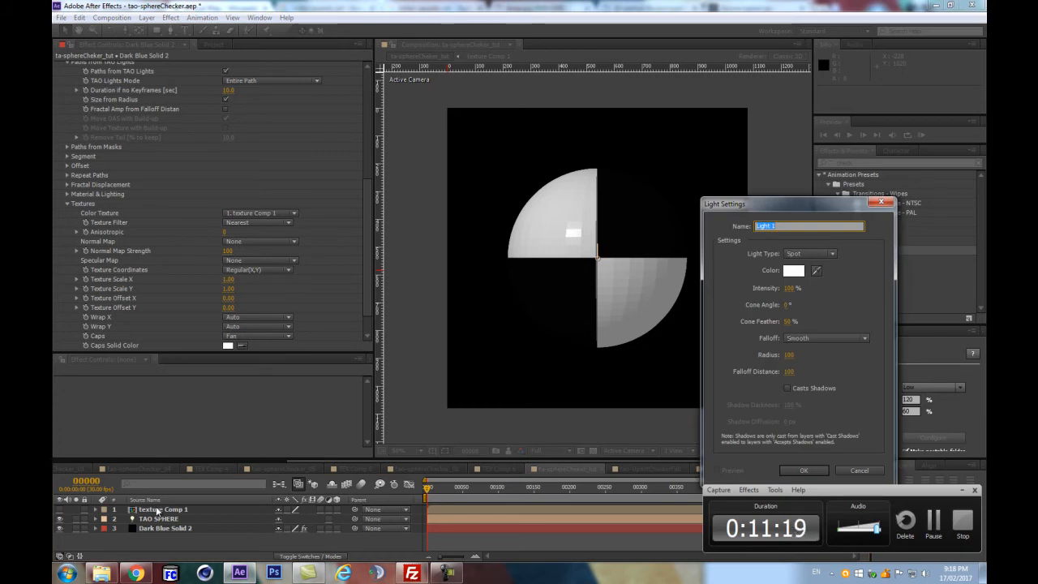
{"action": "type", "text": "TAO"}
{"action": "left_click", "coordinate": [799, 471]}
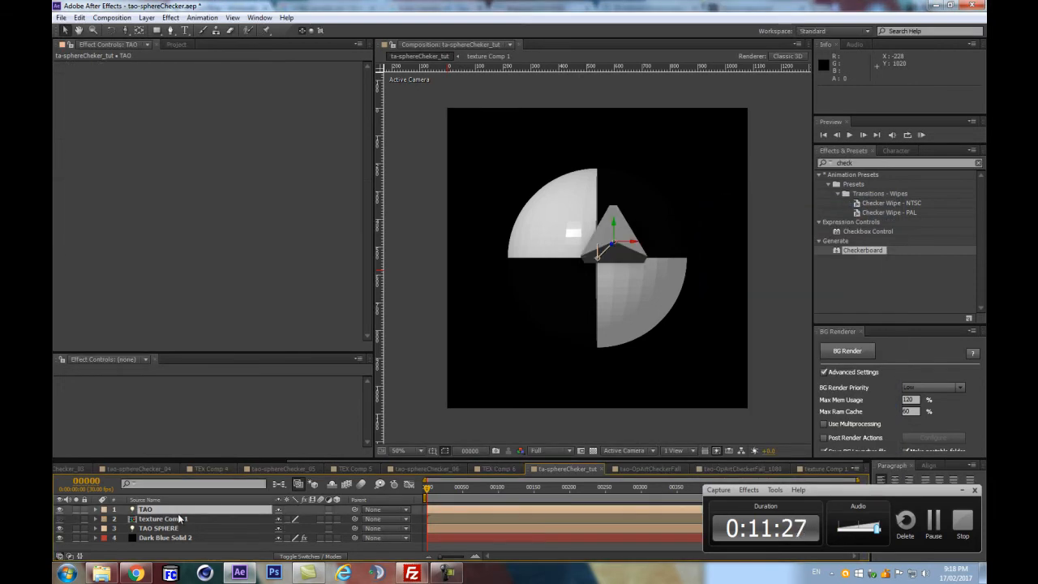
{"action": "key", "text": "ctrl+alt+o"}
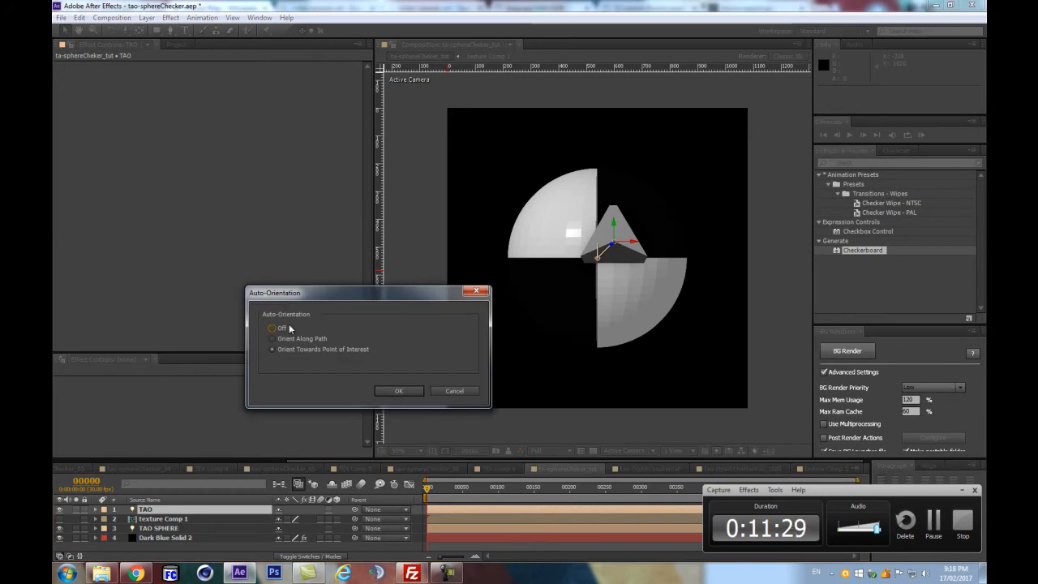
{"action": "left_click", "coordinate": [284, 328]}
{"action": "left_click", "coordinate": [409, 392]}
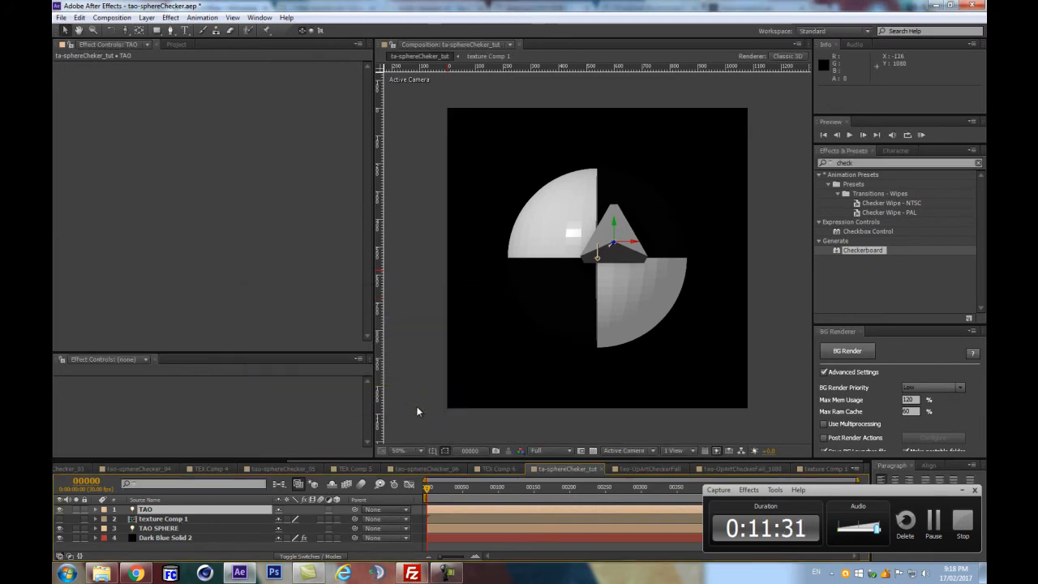
Step: Set the TAO light's position to 540, 540, 0
{"action": "key", "text": "p"}
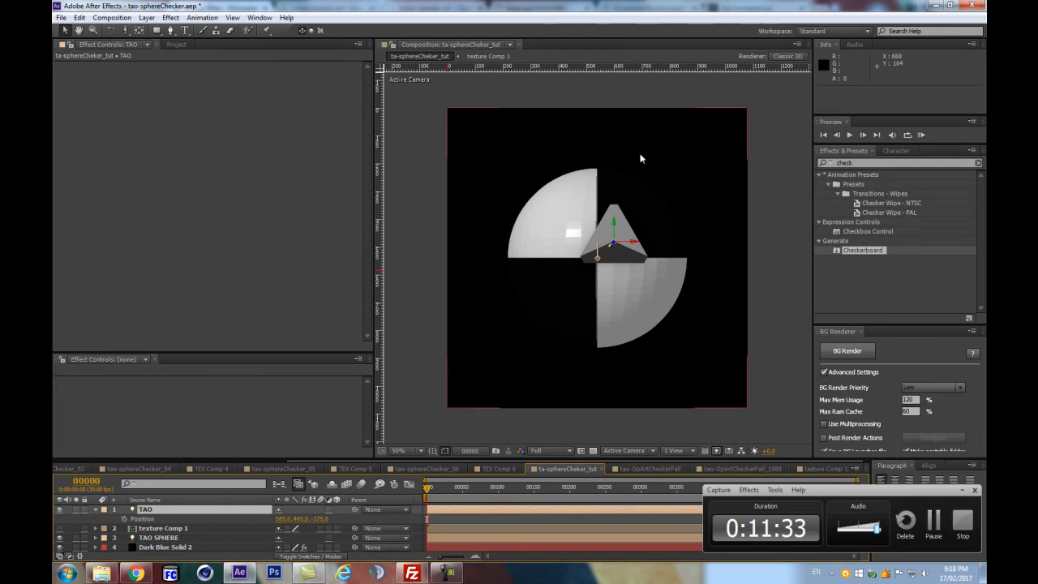
{"action": "left_click", "coordinate": [283, 518]}
{"action": "type", "text": "54"}
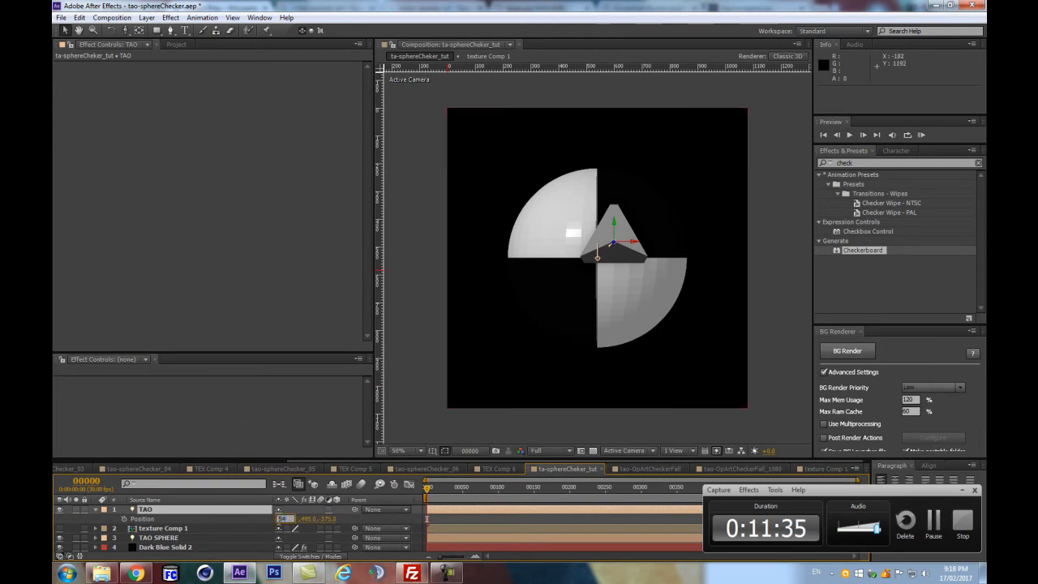
{"action": "type", "text": "0"}
{"action": "key", "text": "Tab"}
{"action": "type", "text": "540"}
{"action": "key", "text": "Tab"}
{"action": "type", "text": "0"}
{"action": "key", "text": "Return"}
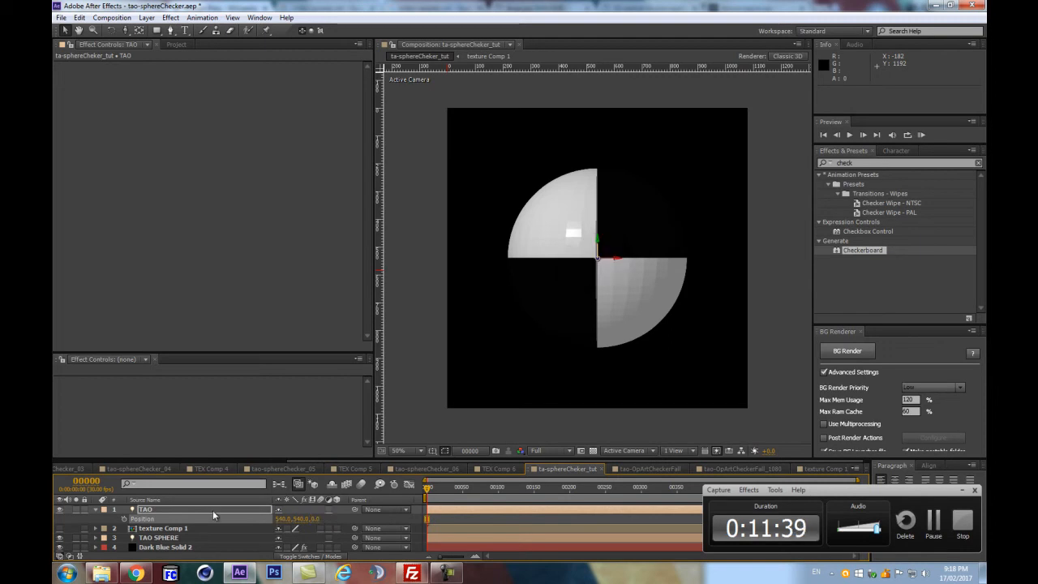
Step: Enlarge the timeline area and add a Position keyframe for the TAO light at frame 0
{"action": "left_click", "coordinate": [148, 511]}
{"action": "left_click_drag", "start_coordinate": [361, 458], "coordinate": [365, 392]}
{"action": "key", "text": "alt+shift+p"}
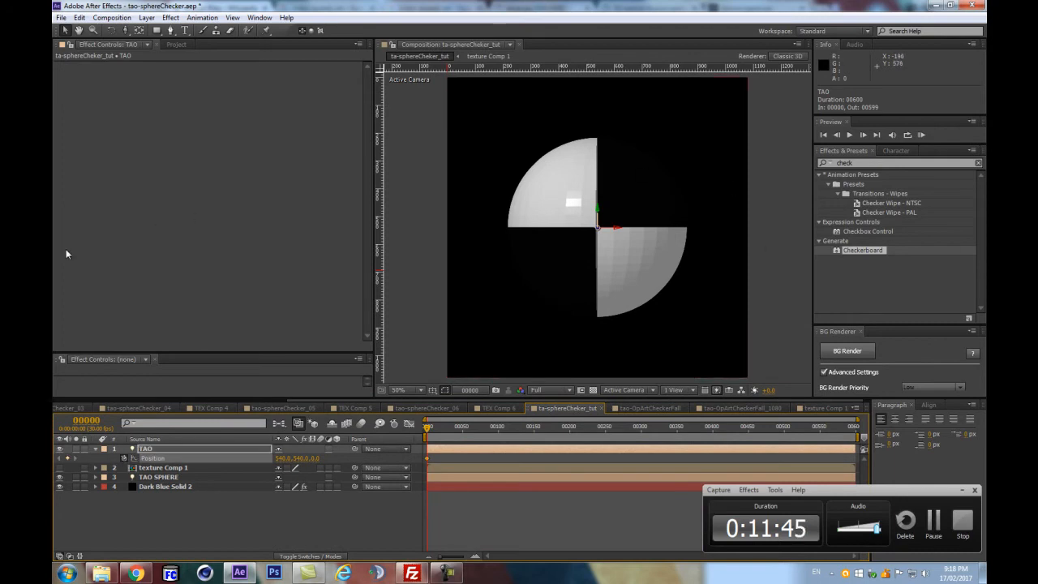
Step: Add a Position keyframe at frame 300 that moves the TAO light 1500 px in positive X, to 2040
{"action": "left_click", "coordinate": [86, 421]}
{"action": "type", "text": "300"}
{"action": "key", "text": "Return"}
{"action": "left_click", "coordinate": [68, 458]}
{"action": "left_click", "coordinate": [284, 458]}
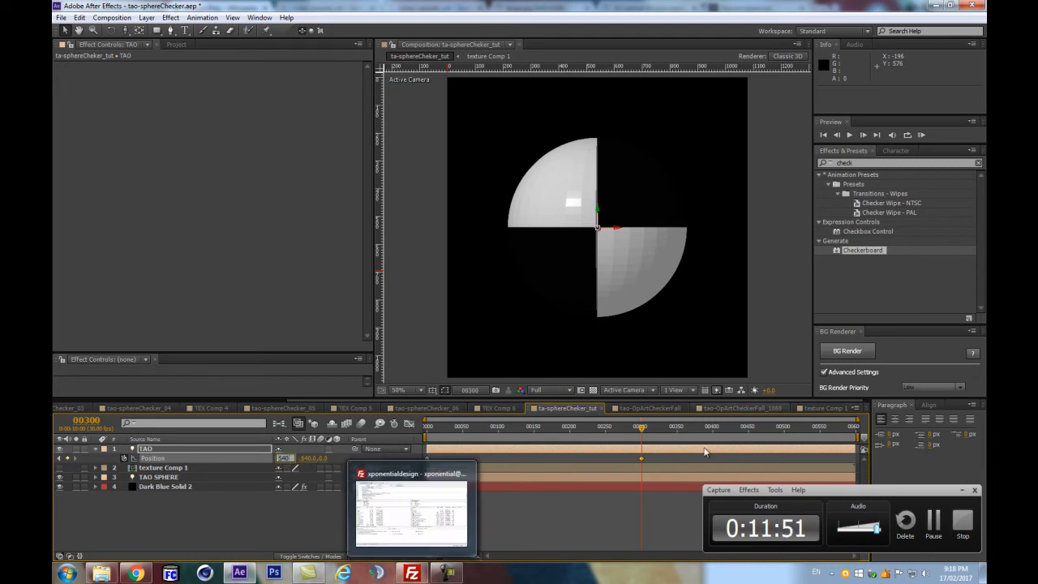
{"action": "type", "text": "+"}
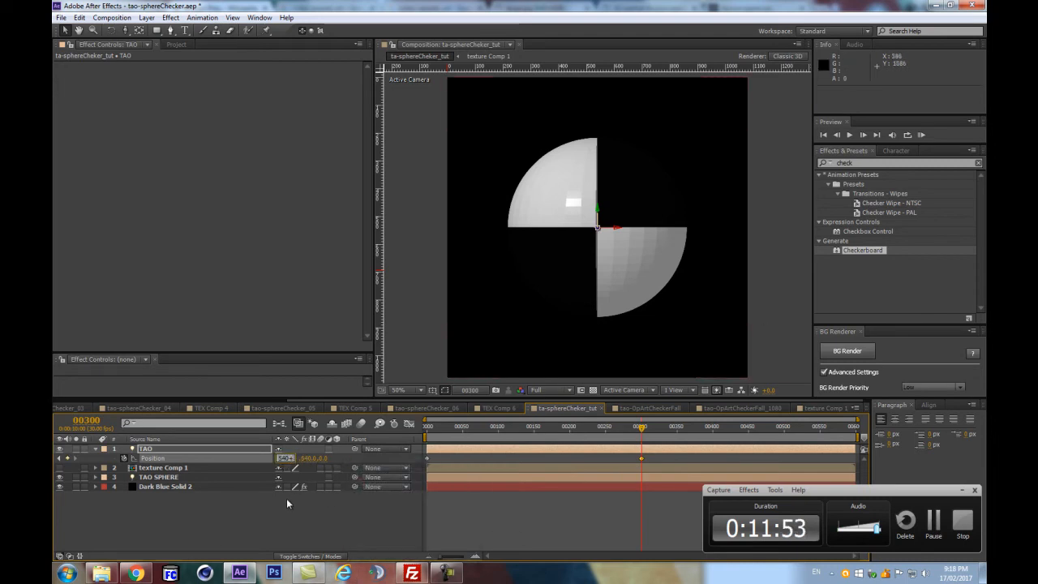
{"action": "type", "text": "1"}
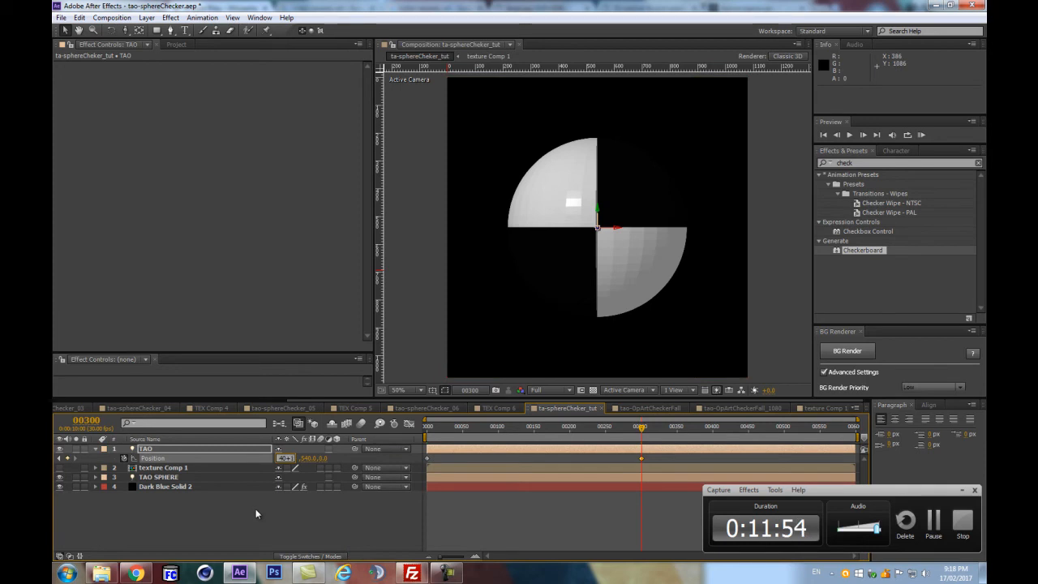
{"action": "type", "text": "500"}
{"action": "key", "text": "Return"}
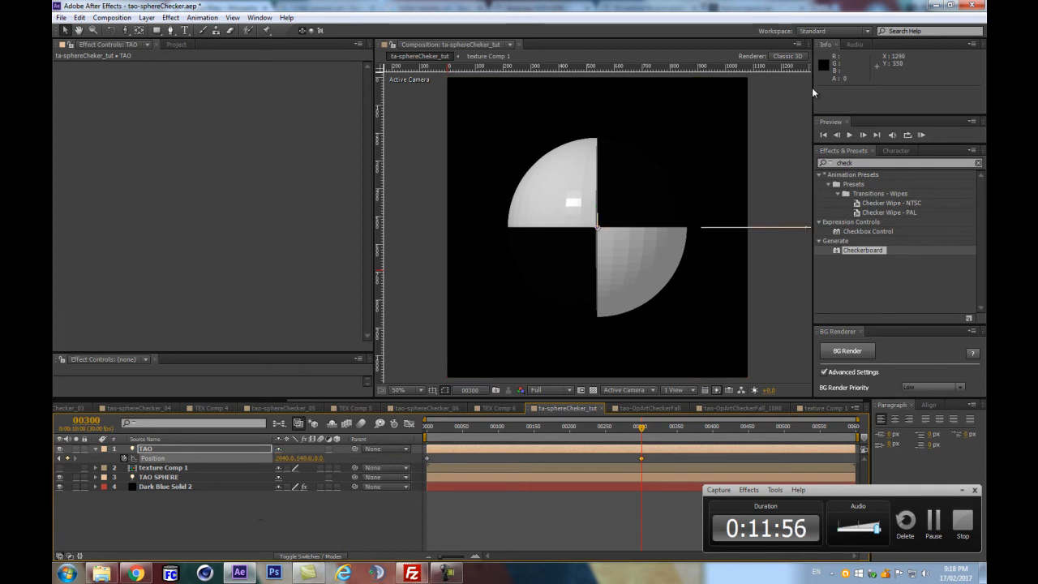
{"action": "key", "text": "comma"}
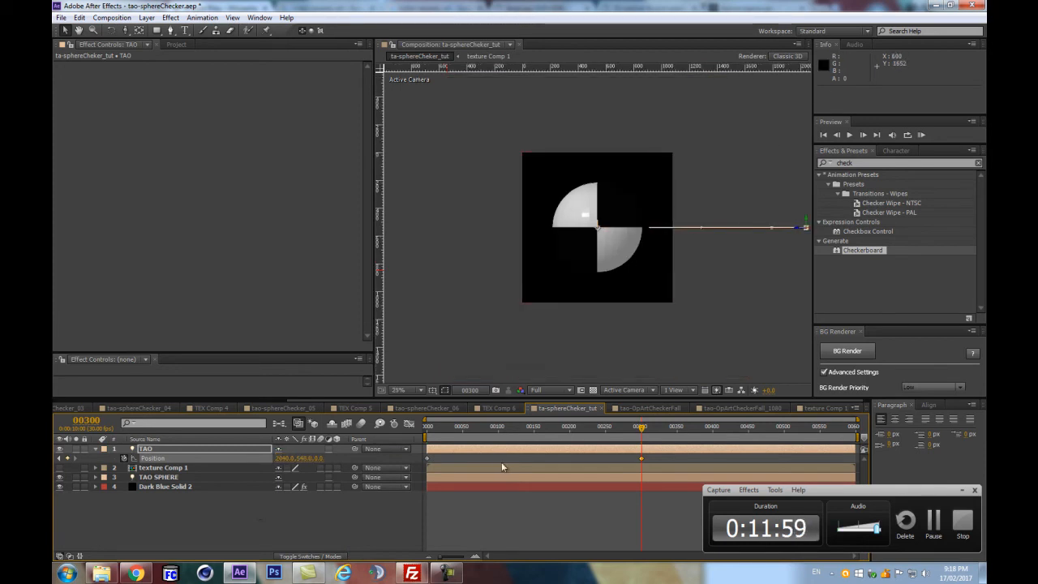
Step: Offset the TAO light's frame 0 keyframe by -1500 px in X, to -960, and check the resulting path
{"action": "key", "text": "Home"}
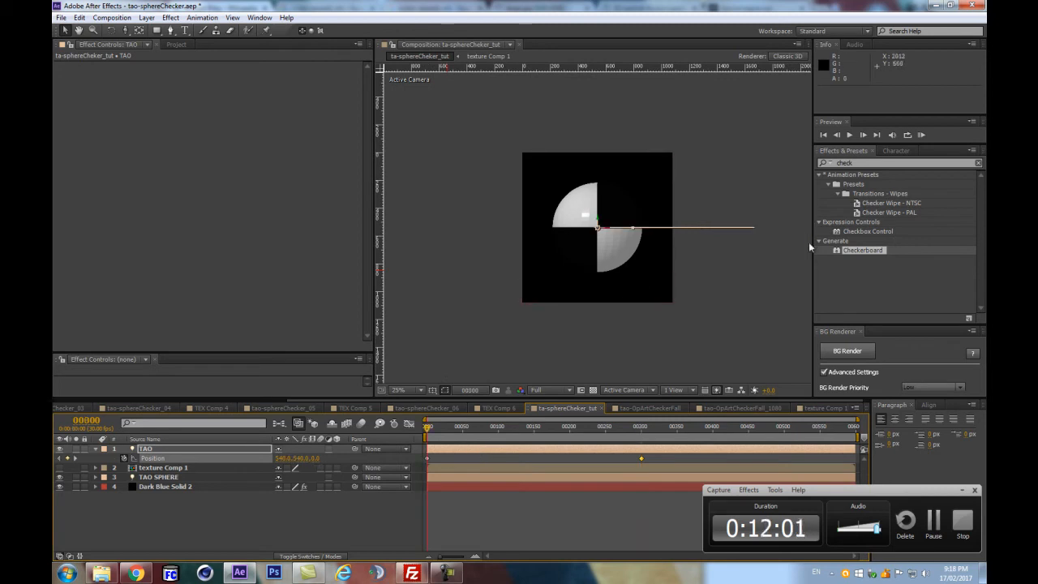
{"action": "left_click", "coordinate": [283, 459]}
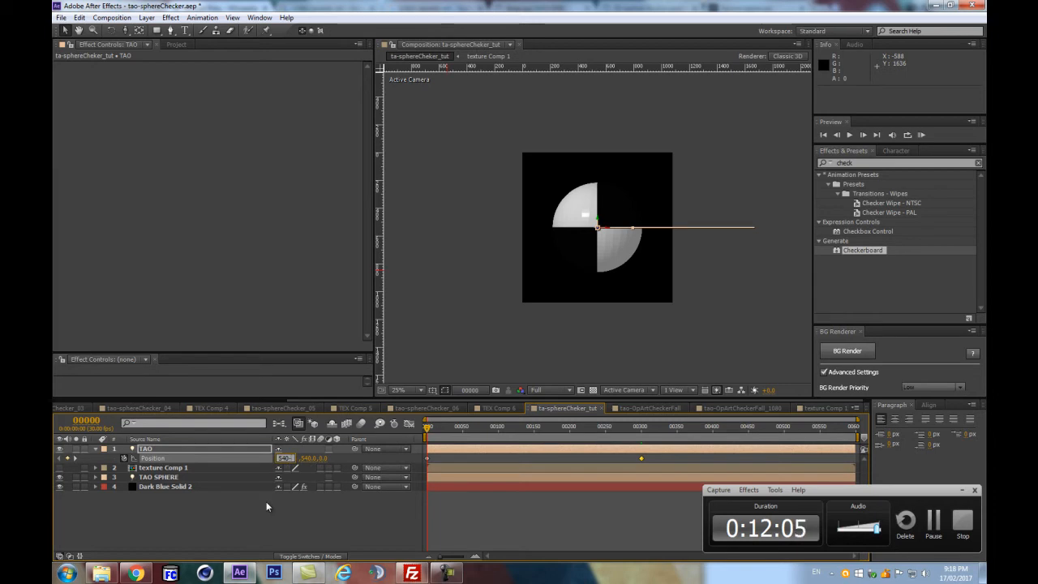
{"action": "type", "text": "-1500"}
{"action": "key", "text": "Return"}
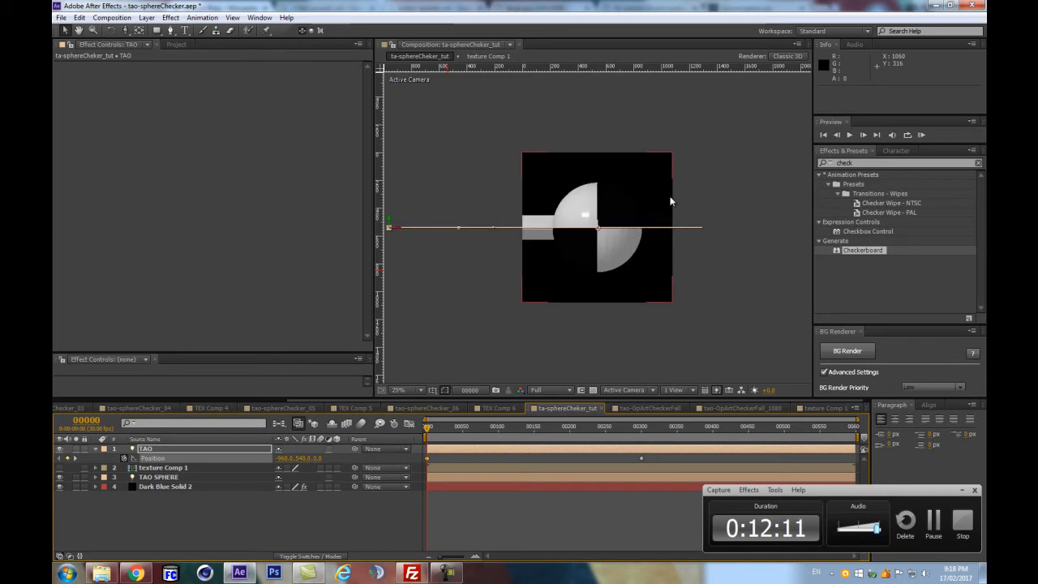
{"action": "key", "text": "comma"}
{"action": "left_click", "coordinate": [637, 429]}
{"action": "key", "text": "Home"}
{"action": "key", "text": "period"}
{"action": "key", "text": "period"}
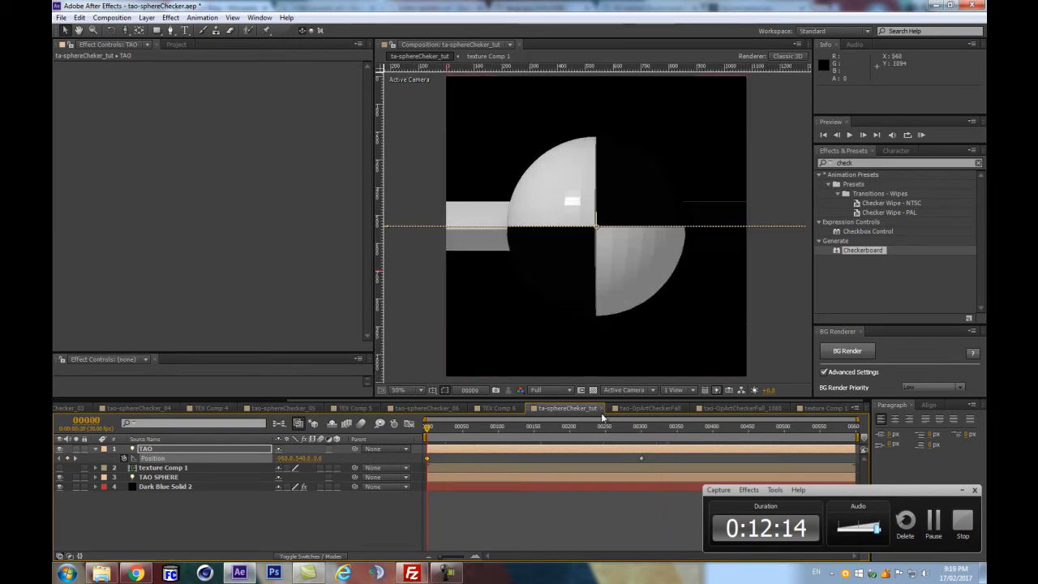
Step: On Dark Blue Solid 2, set the Tao segment to 4 sides and turn off its chamfer
{"action": "left_click", "coordinate": [165, 488]}
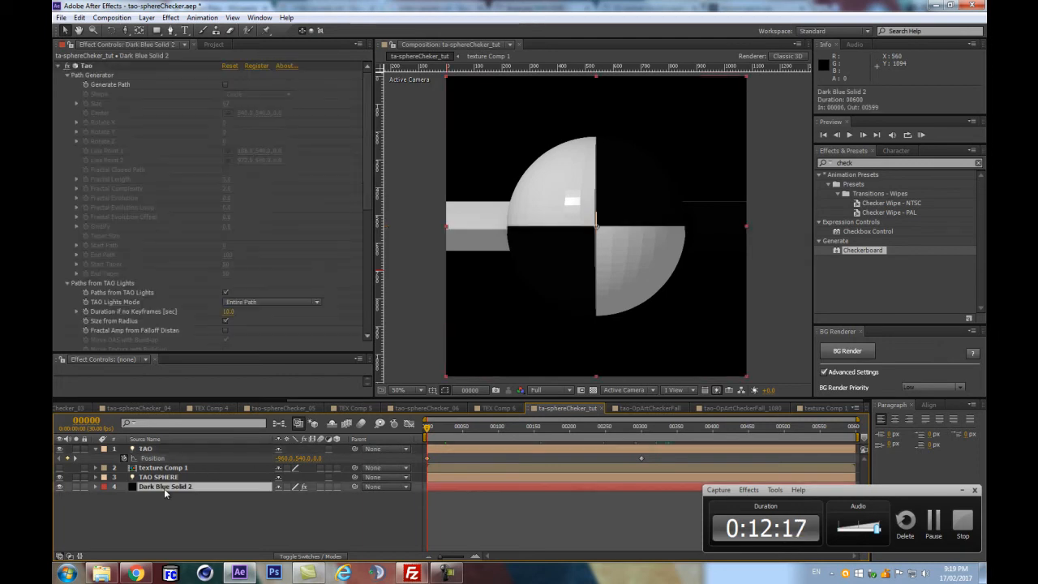
{"action": "scroll", "coordinate": [62, 286], "scroll_direction": "down", "scroll_amount": 3}
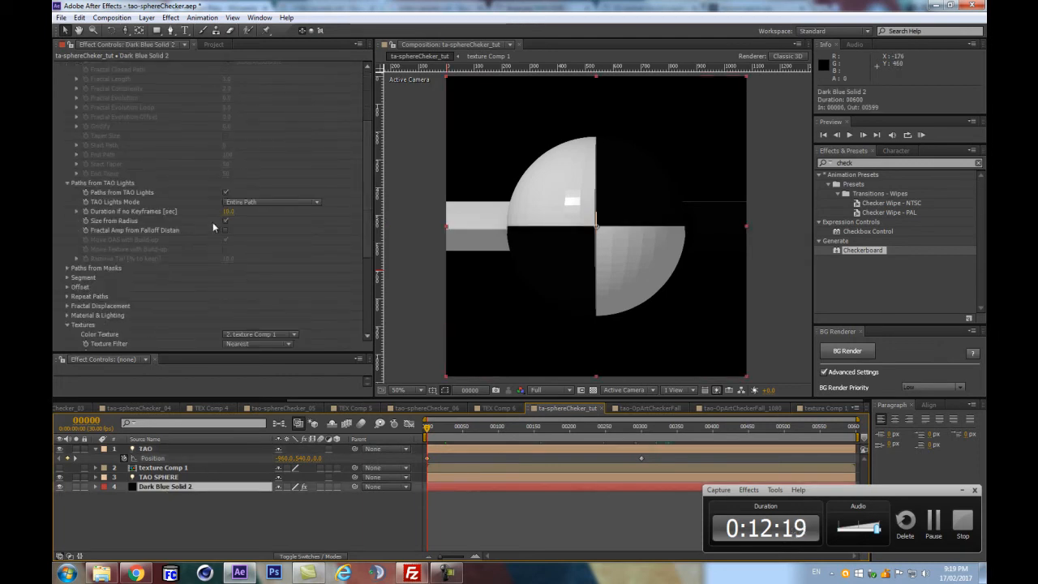
{"action": "scroll", "coordinate": [213, 230], "scroll_direction": "up", "scroll_amount": 3}
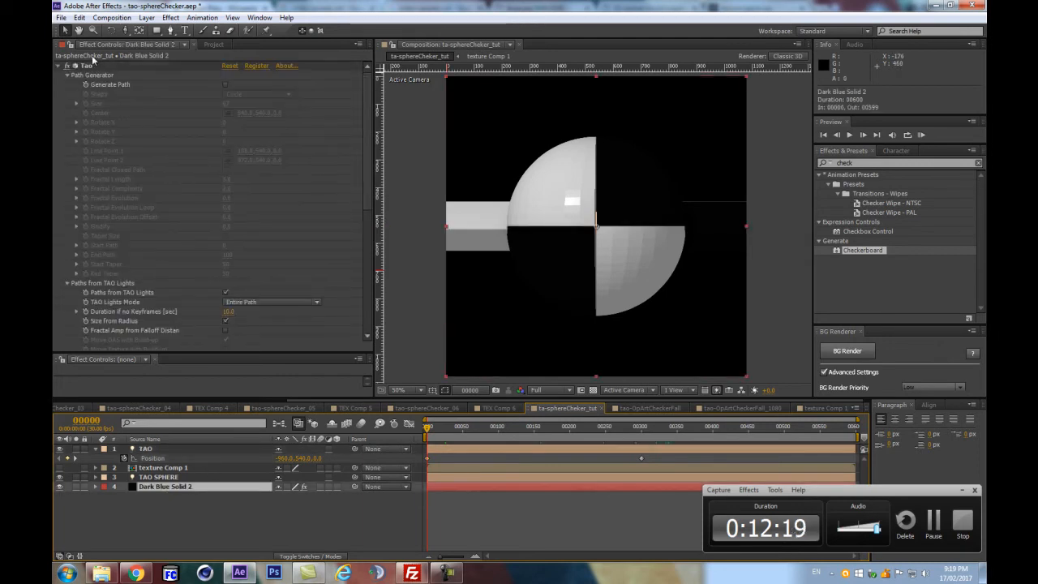
{"action": "left_click", "coordinate": [225, 84]}
{"action": "left_click", "coordinate": [225, 84]}
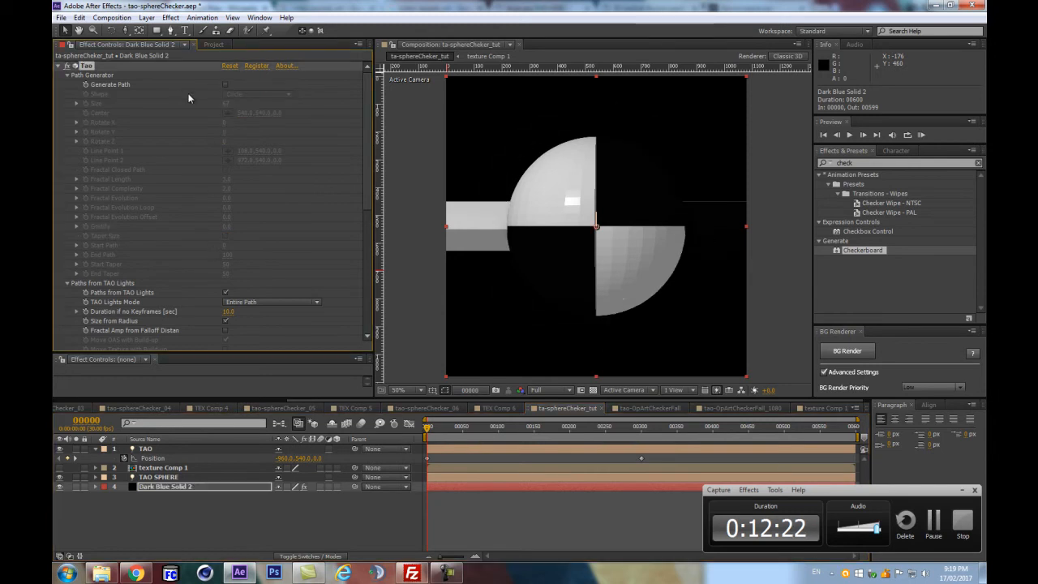
{"action": "left_click", "coordinate": [68, 74]}
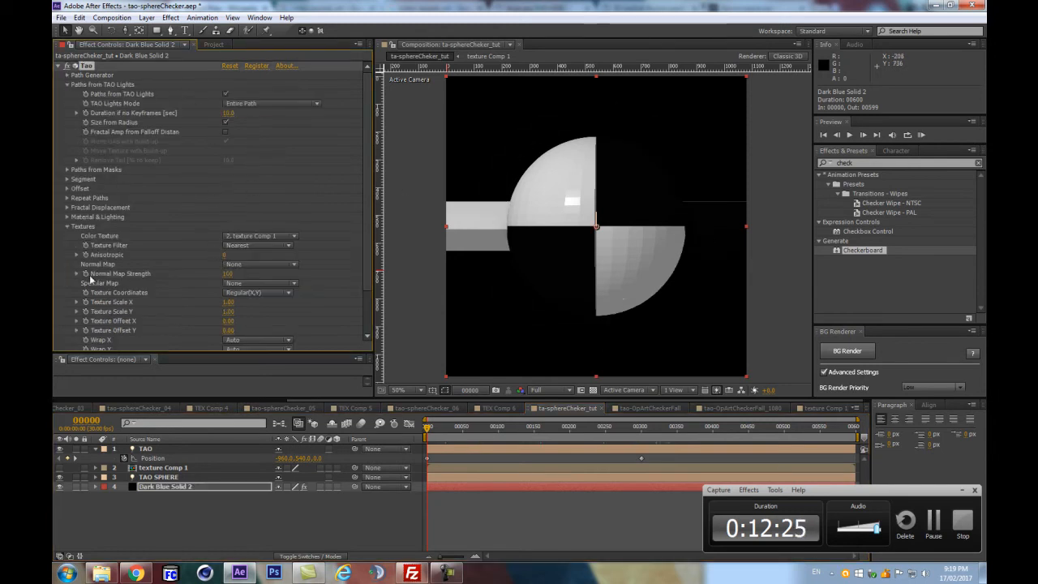
{"action": "scroll", "coordinate": [110, 284], "scroll_direction": "down", "scroll_amount": 1}
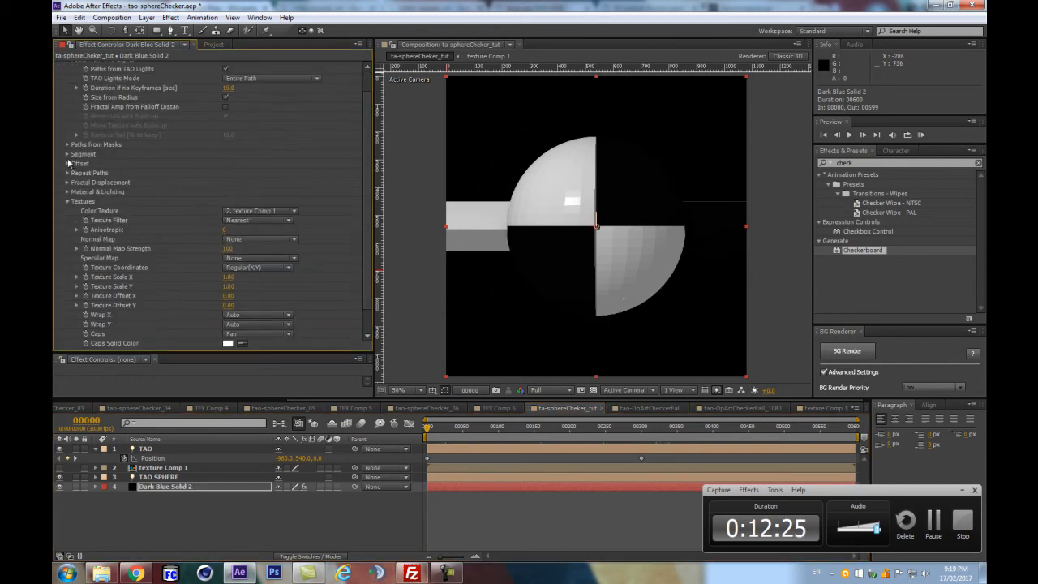
{"action": "left_click", "coordinate": [67, 202]}
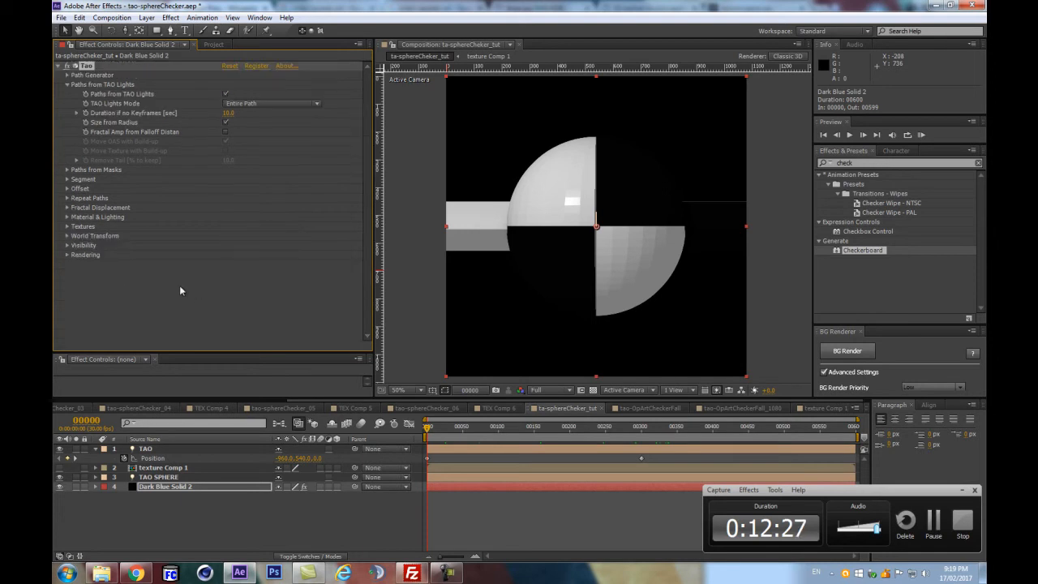
{"action": "left_click", "coordinate": [67, 180]}
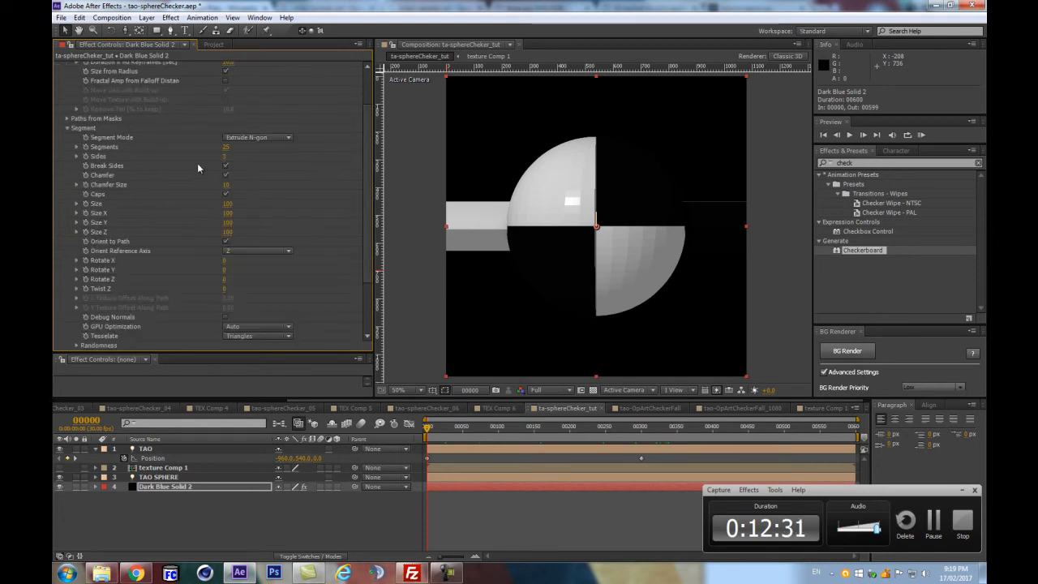
{"action": "left_click", "coordinate": [225, 164]}
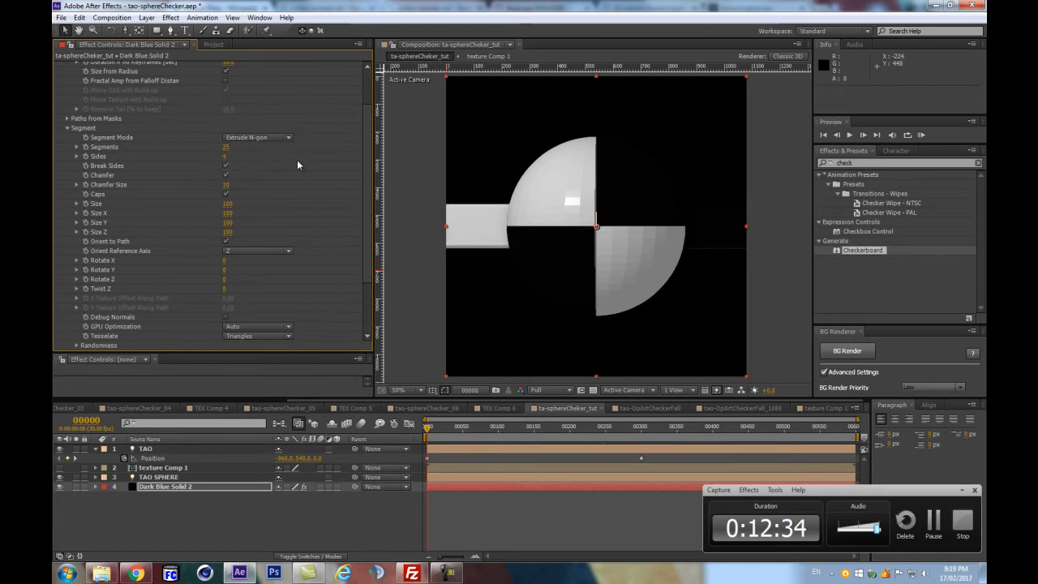
{"action": "left_click", "coordinate": [226, 175]}
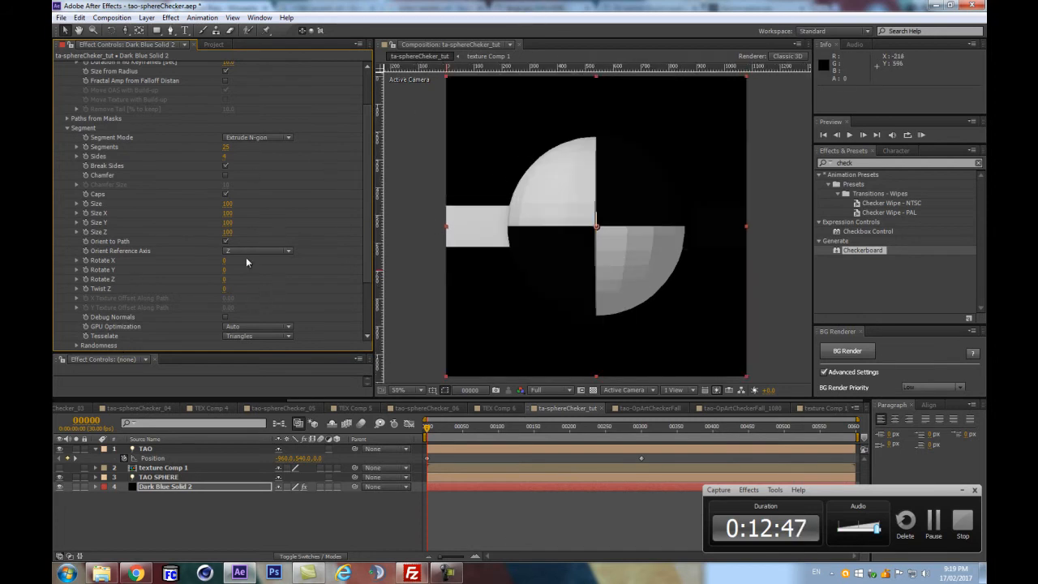
Step: Set the Tao segment's Size X to 1000 and check the widened plane against the full composition frame
{"action": "scroll", "coordinate": [134, 292], "scroll_direction": "down", "scroll_amount": 3}
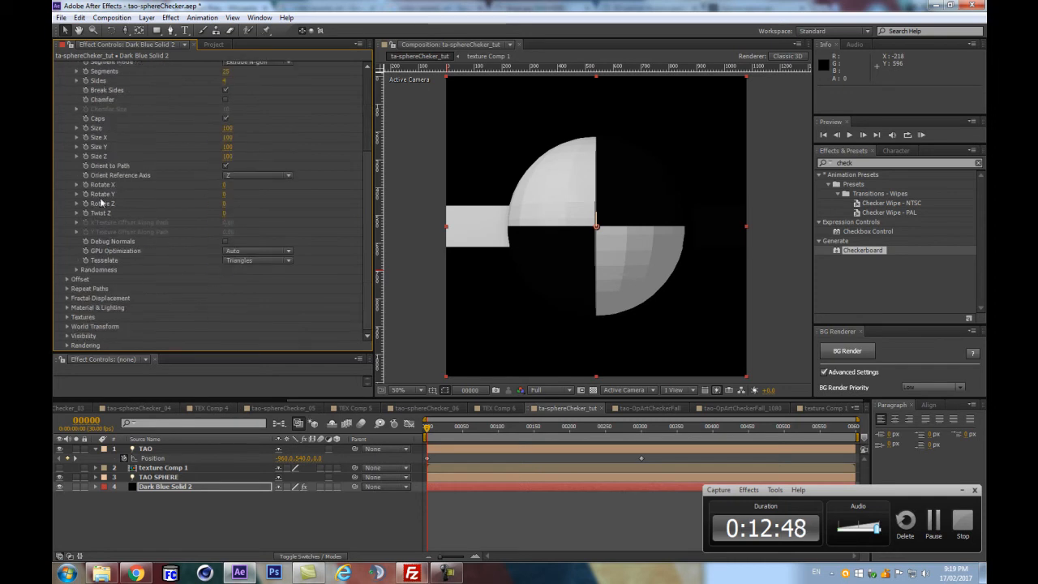
{"action": "scroll", "coordinate": [149, 170], "scroll_direction": "up", "scroll_amount": 2}
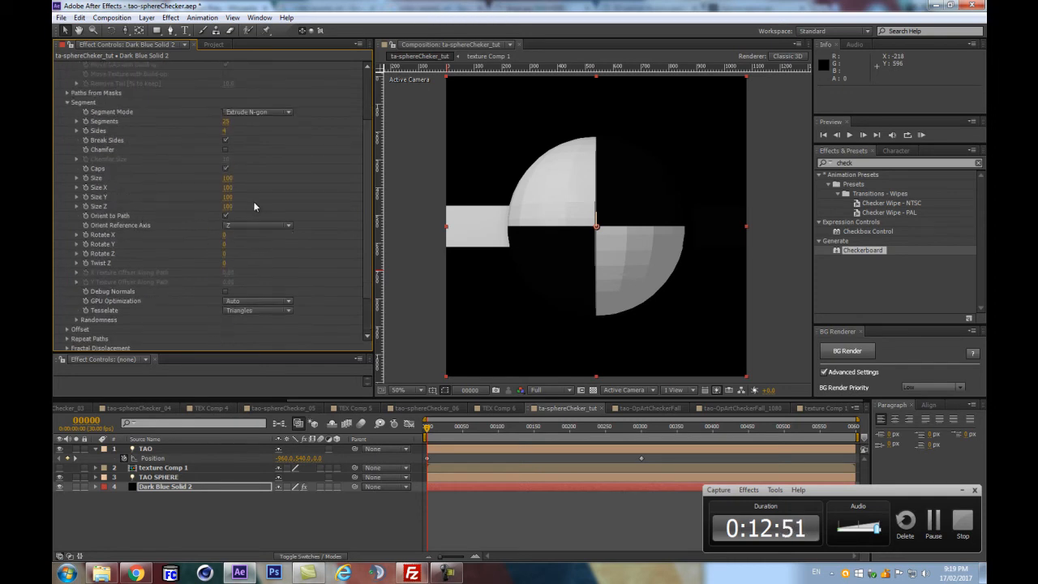
{"action": "left_click_drag", "start_coordinate": [228, 196], "coordinate": [657, 111]}
{"action": "key", "text": "ctrl+z"}
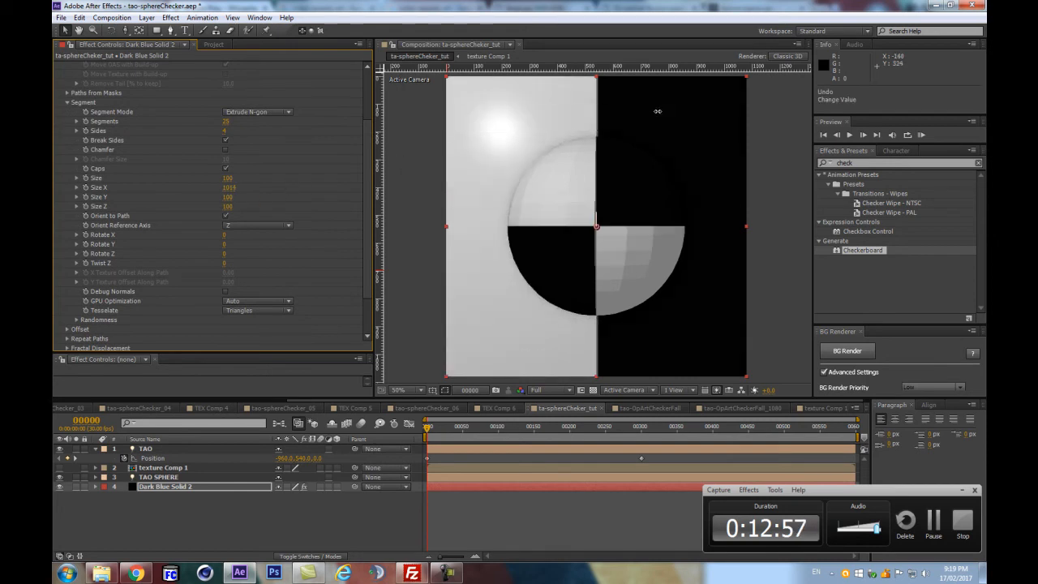
{"action": "left_click_drag", "start_coordinate": [477, 155], "coordinate": [667, 134]}
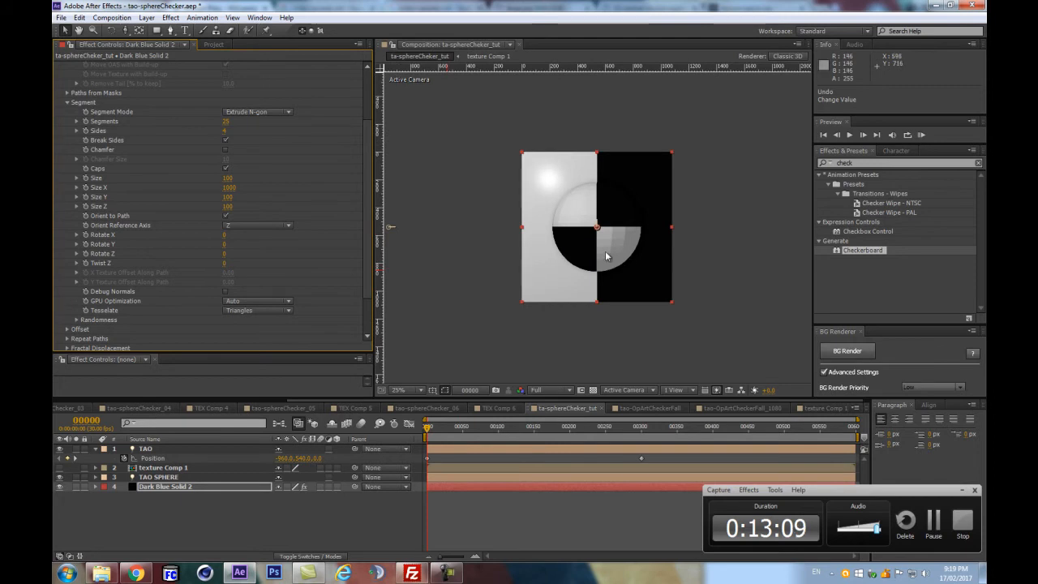
{"action": "left_click", "coordinate": [362, 518]}
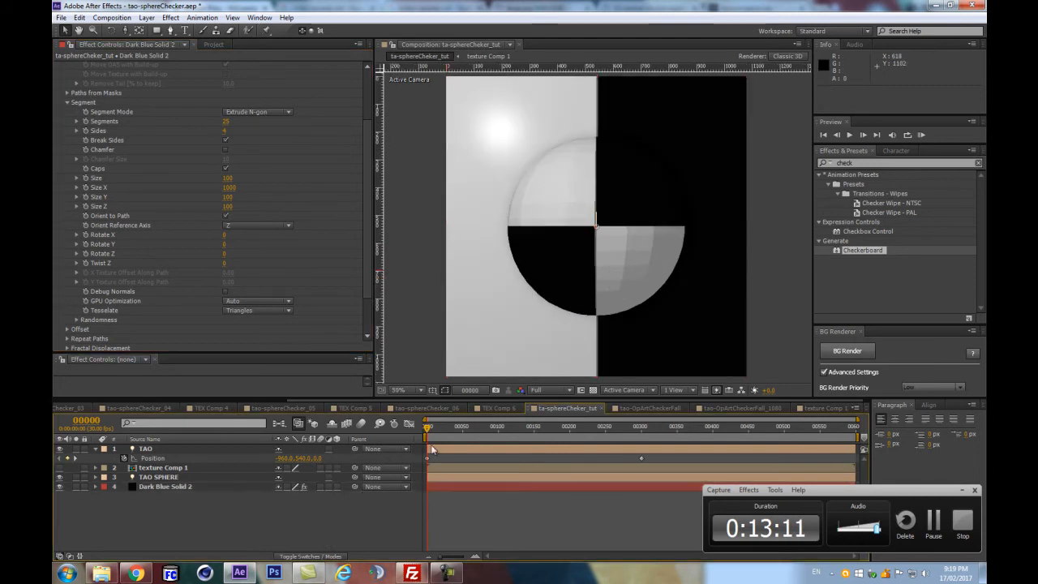
{"action": "key", "text": "Home"}
{"action": "key", "text": "comma"}
{"action": "key", "text": "comma"}
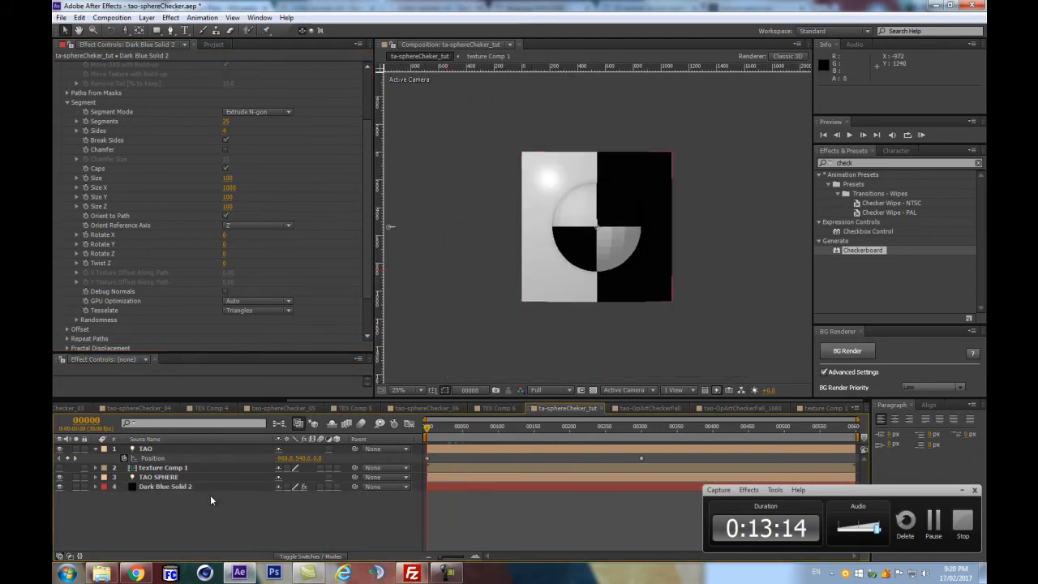
{"action": "key", "text": "period"}
{"action": "key", "text": "period"}
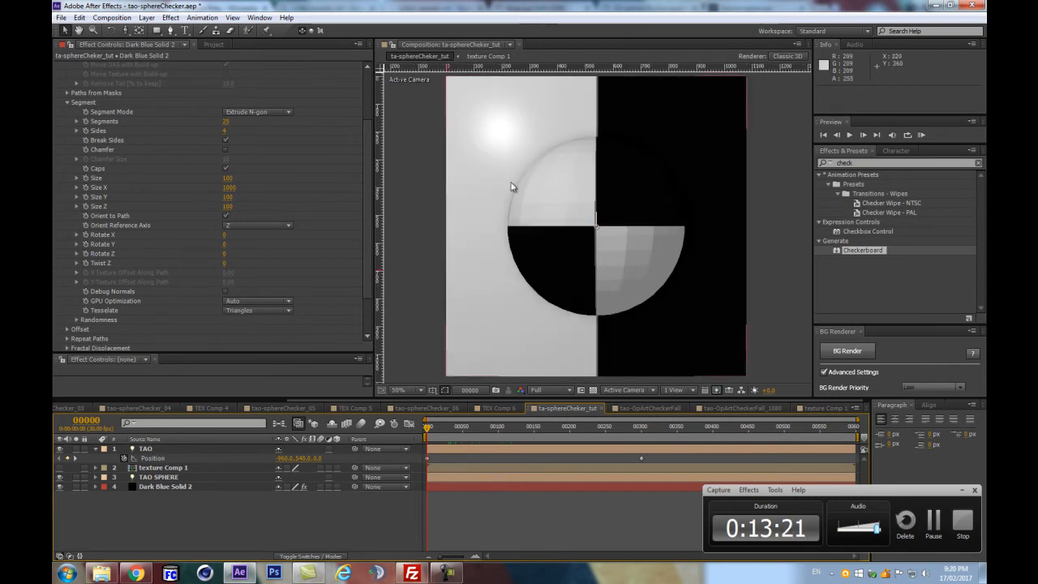
Step: Set the Tao rendering shader to Density and hide the layer controls in the composition view
{"action": "left_click_drag", "start_coordinate": [368, 195], "coordinate": [366, 236]}
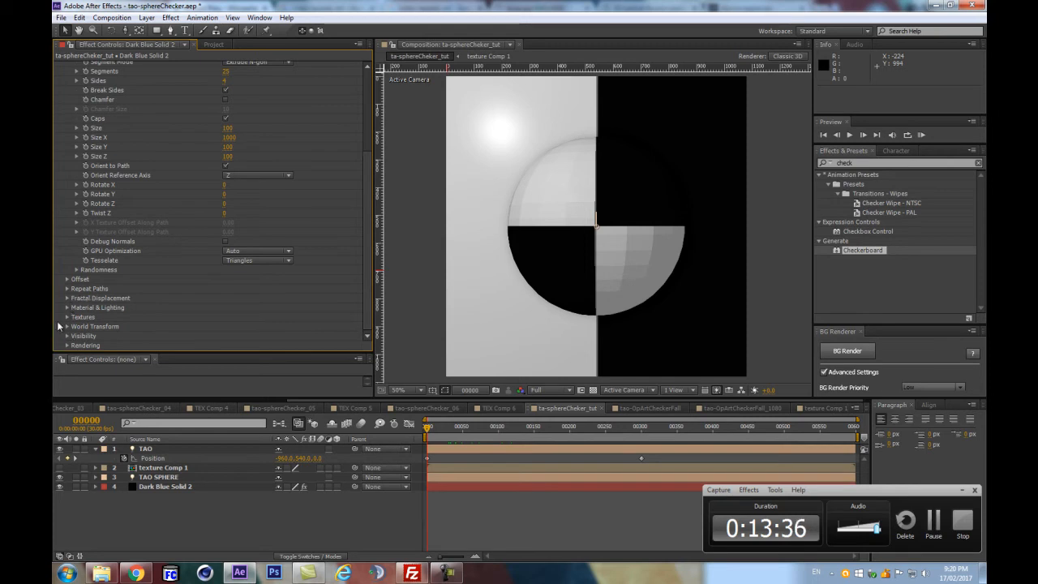
{"action": "left_click", "coordinate": [67, 345]}
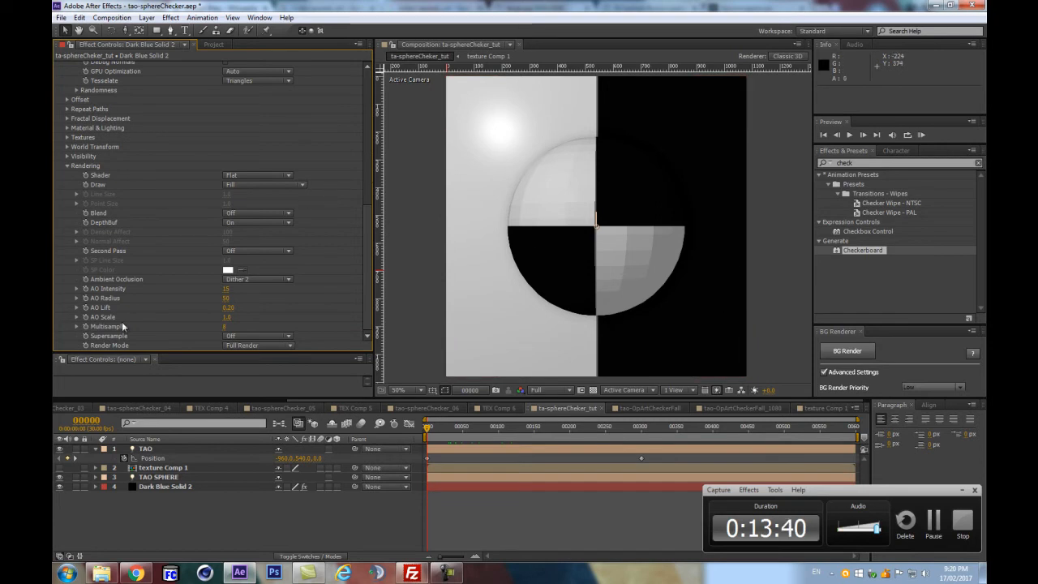
{"action": "left_click", "coordinate": [241, 175]}
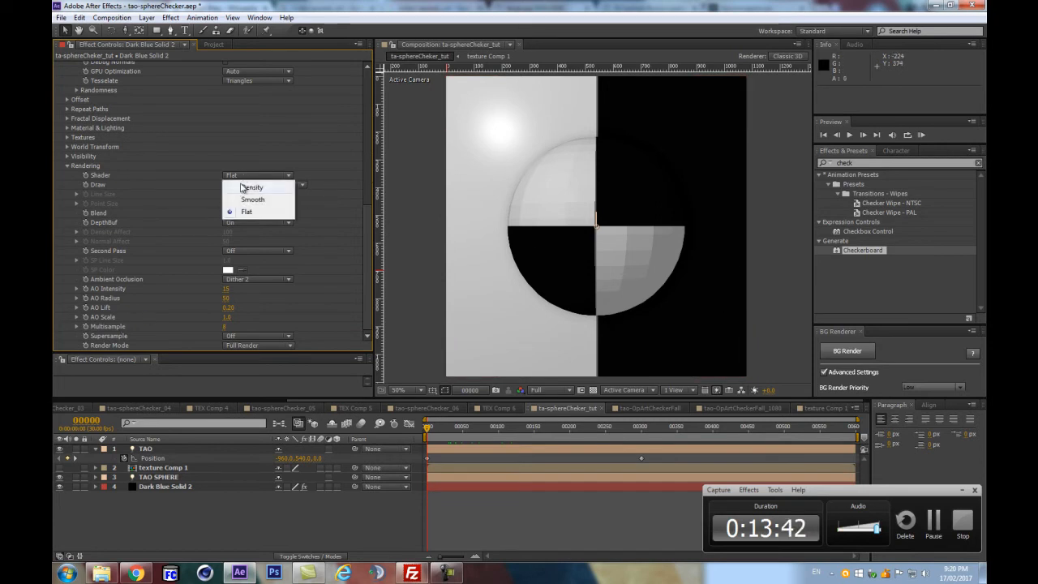
{"action": "left_click", "coordinate": [240, 187]}
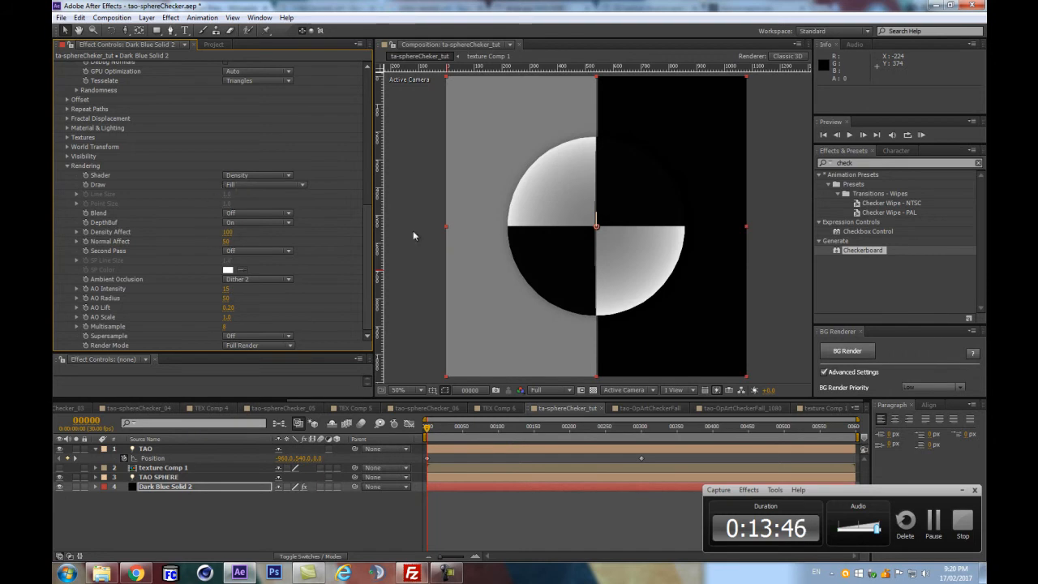
{"action": "key", "text": "ctrl+shift+h"}
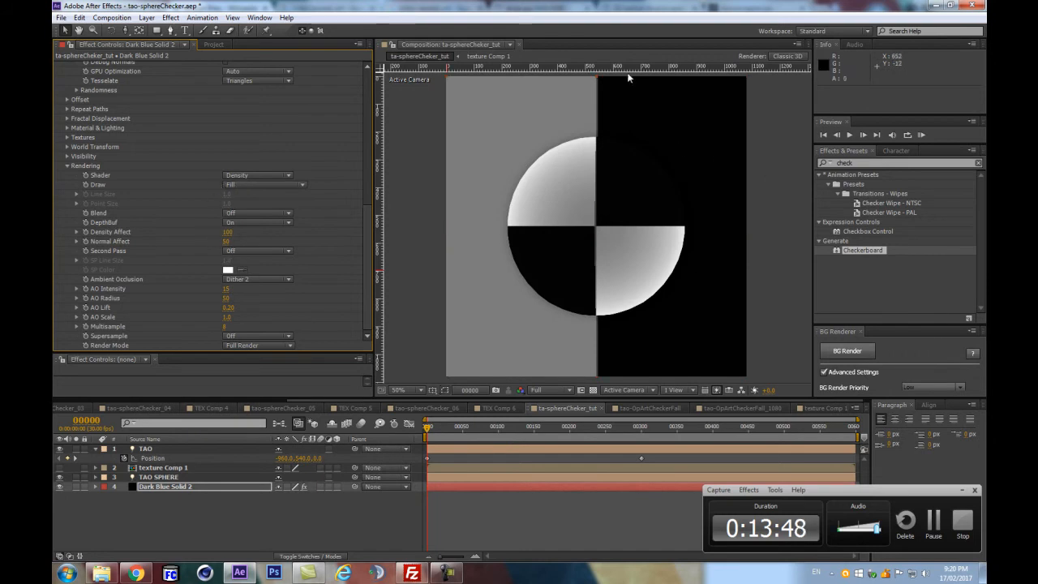
Step: Set the Tao rendering's Normal Affect to 0 and check the shading at different magnifications
{"action": "left_click", "coordinate": [227, 241]}
{"action": "type", "text": "0"}
{"action": "key", "text": "Return"}
{"action": "key", "text": "period"}
{"action": "key", "text": "comma"}
{"action": "key", "text": "comma"}
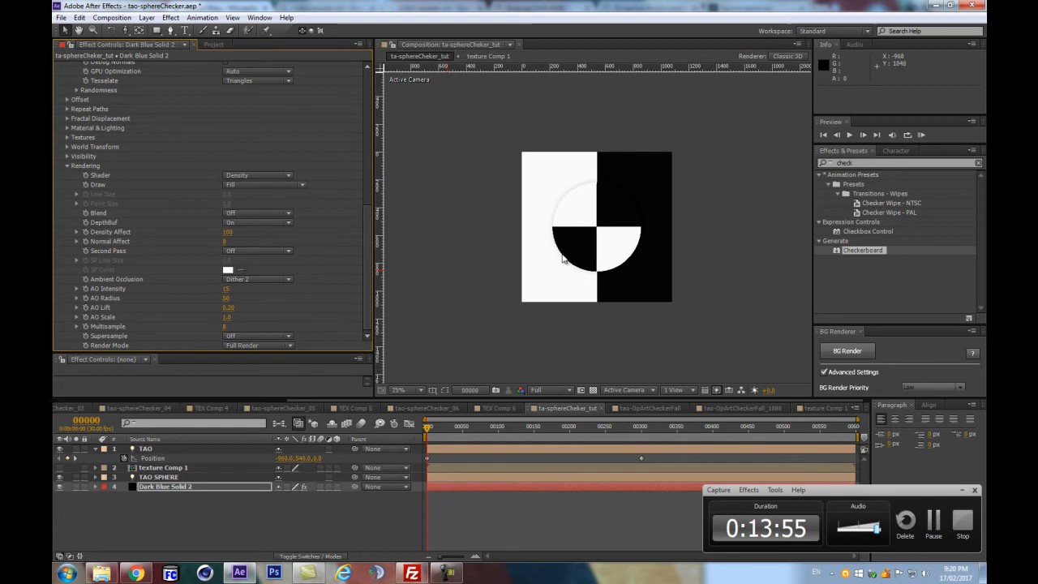
Step: Turn off Tao's Ambient Occlusion and inspect the black and white edges at several magnifications
{"action": "left_click", "coordinate": [243, 279]}
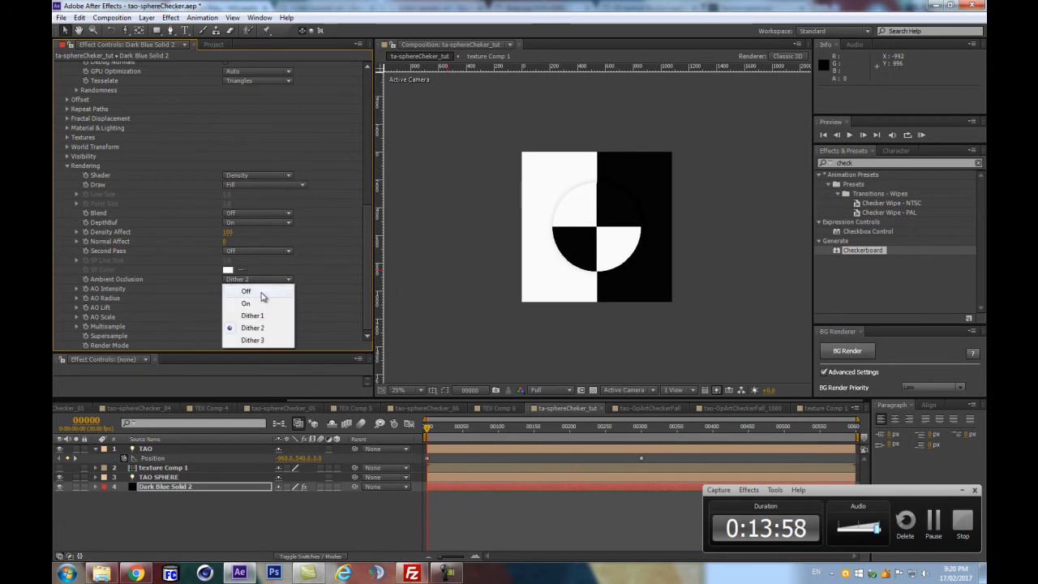
{"action": "left_click", "coordinate": [259, 292]}
{"action": "key", "text": "period"}
{"action": "key", "text": "period"}
{"action": "key", "text": "comma"}
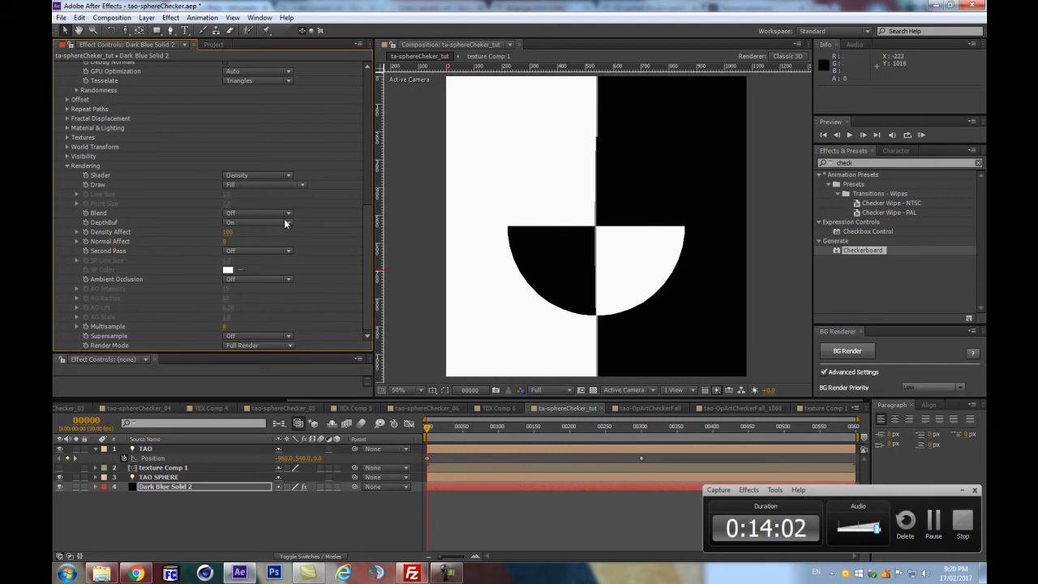
{"action": "key", "text": "comma"}
{"action": "key", "text": "period"}
{"action": "key", "text": "period"}
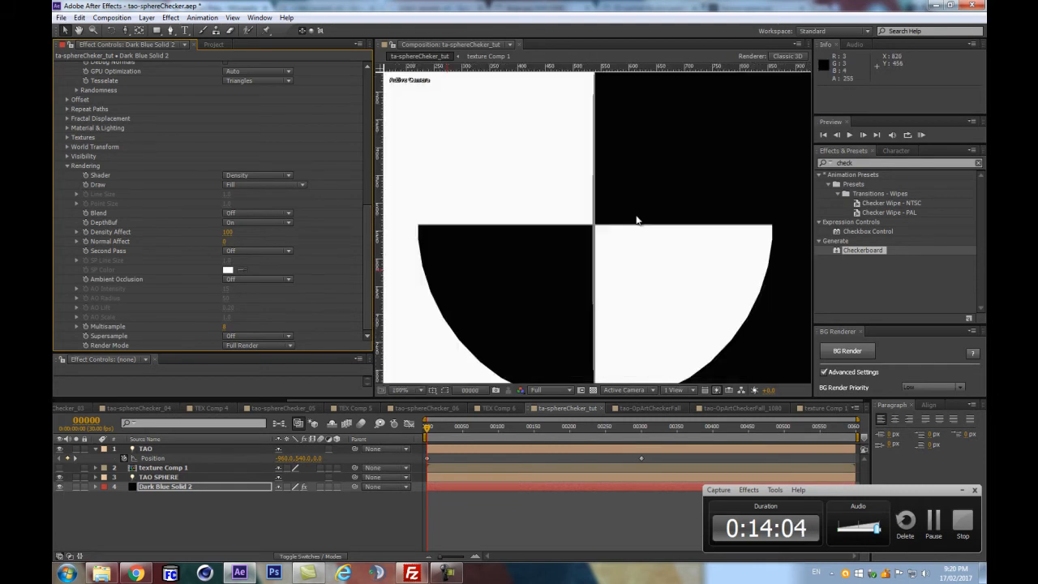
{"action": "key", "text": "comma"}
{"action": "key", "text": "comma"}
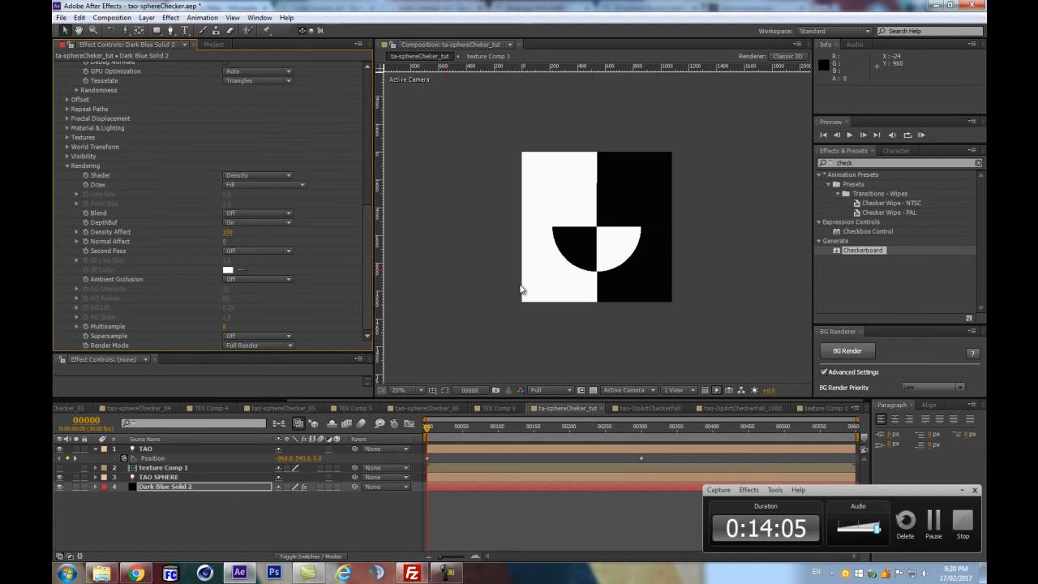
{"action": "key", "text": "period"}
Step: Try the Linear texture filter on the Tao texture, compare it with Nearest, and undo the change
{"action": "left_click", "coordinate": [258, 185]}
{"action": "left_click", "coordinate": [132, 194]}
{"action": "scroll", "coordinate": [96, 192], "scroll_direction": "up", "scroll_amount": 3}
{"action": "left_click", "coordinate": [67, 204]}
{"action": "left_click", "coordinate": [244, 222]}
{"action": "left_click", "coordinate": [249, 246]}
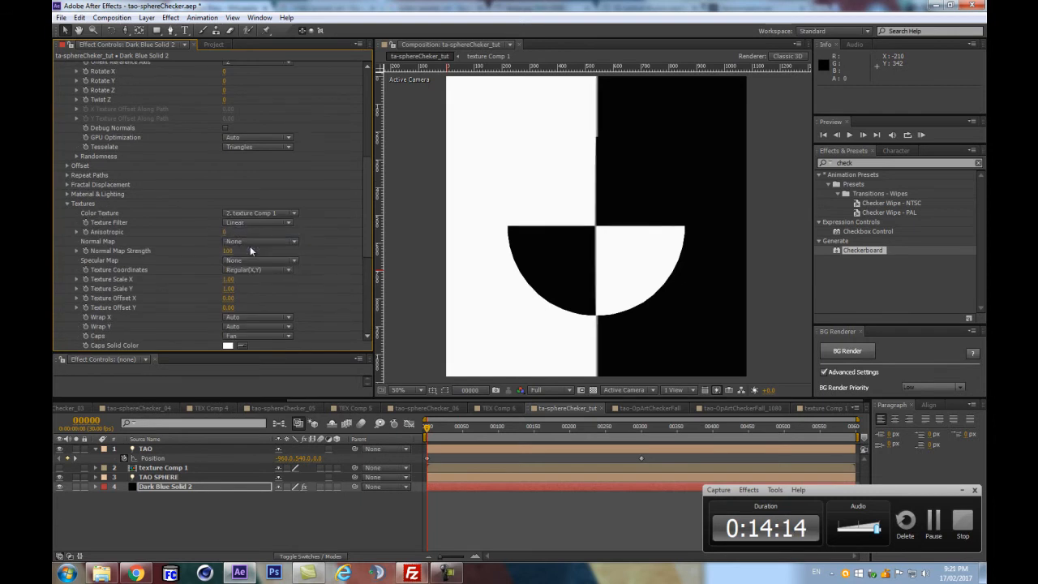
{"action": "scroll", "coordinate": [580, 220], "scroll_direction": "up", "scroll_amount": 2}
{"action": "key", "text": "ctrl+z"}
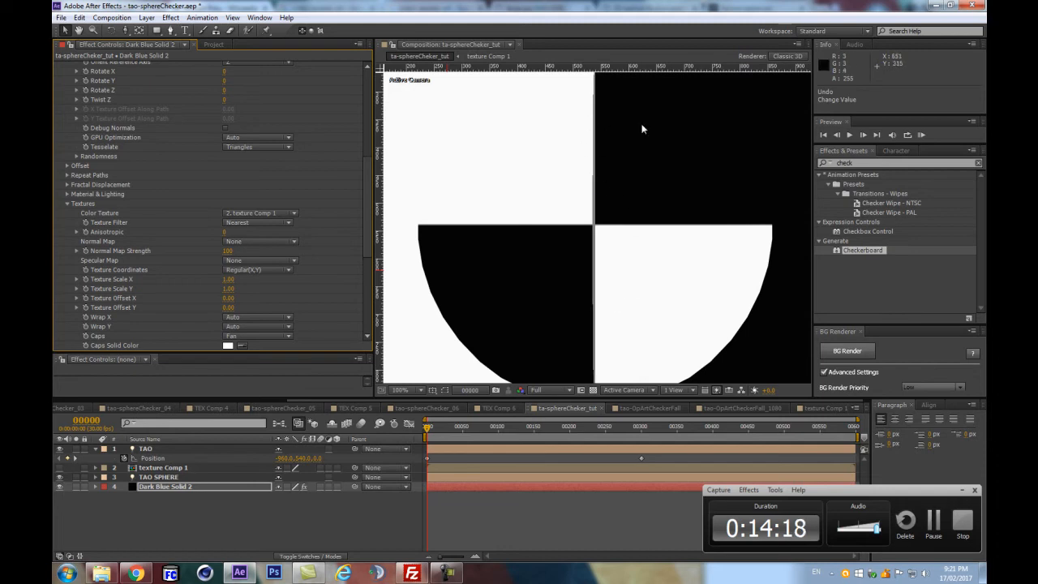
{"action": "key", "text": "ctrl+shift+z"}
{"action": "key", "text": "ctrl+z"}
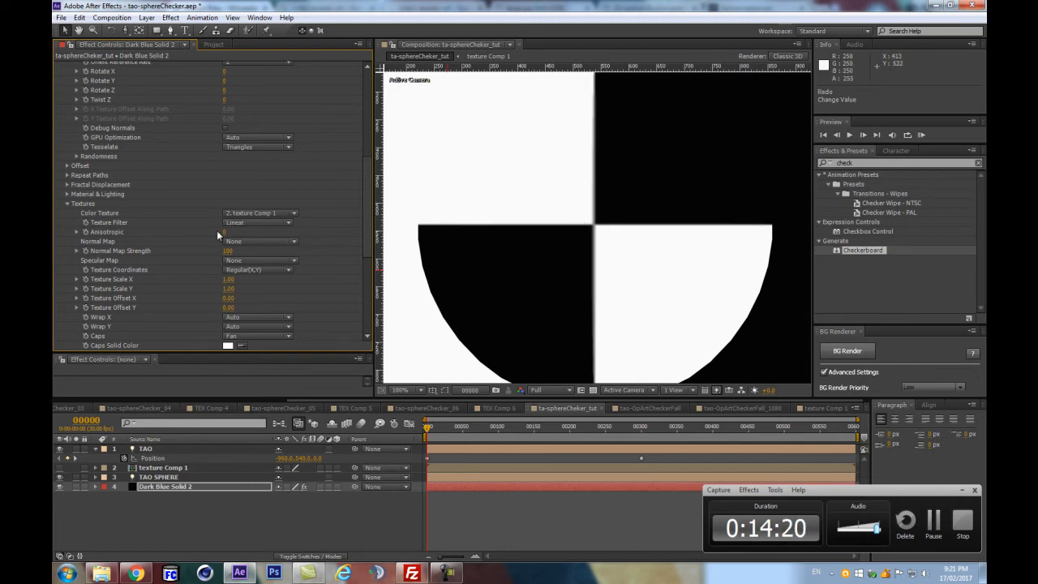
Step: Set the Tao rendering's Supersample to 16x, trying 9x first and checking the edges in an enlarged view
{"action": "scroll", "coordinate": [243, 259], "scroll_direction": "down", "scroll_amount": 3}
{"action": "scroll", "coordinate": [85, 290], "scroll_direction": "down", "scroll_amount": 4}
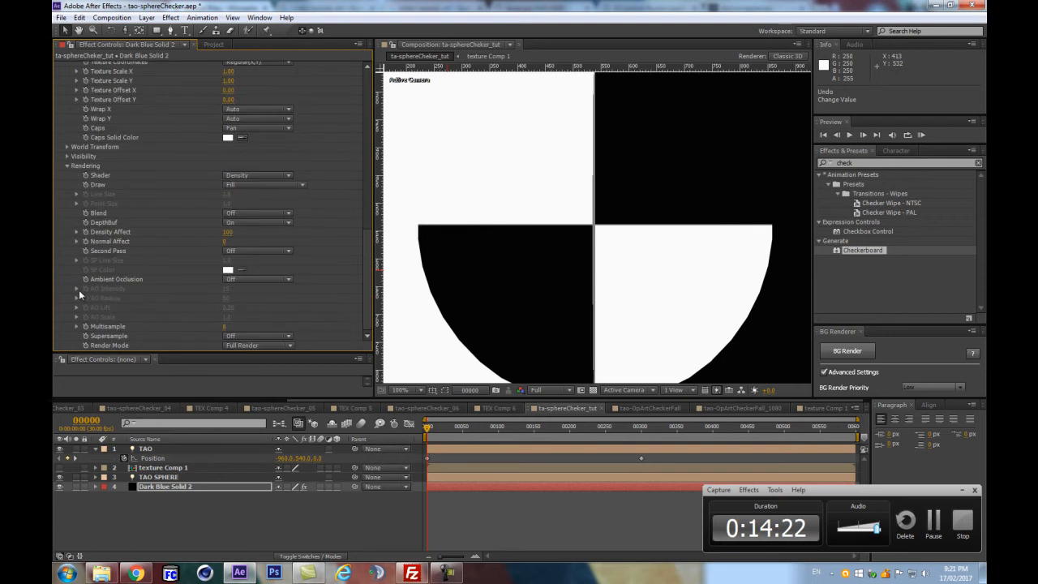
{"action": "scroll", "coordinate": [478, 258], "scroll_direction": "down", "scroll_amount": 5}
{"action": "scroll", "coordinate": [482, 259], "scroll_direction": "up", "scroll_amount": 4}
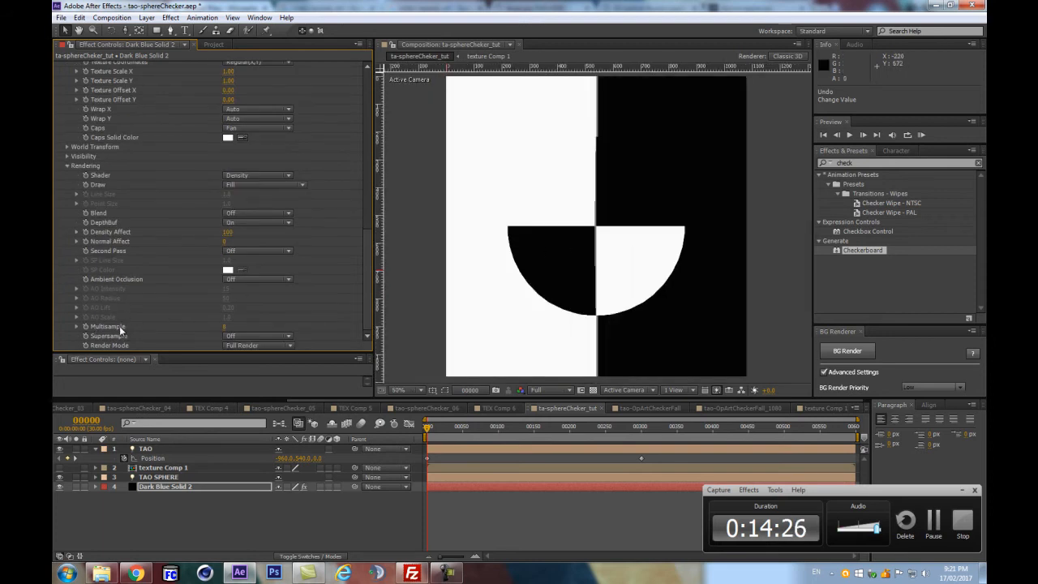
{"action": "left_click", "coordinate": [237, 339]}
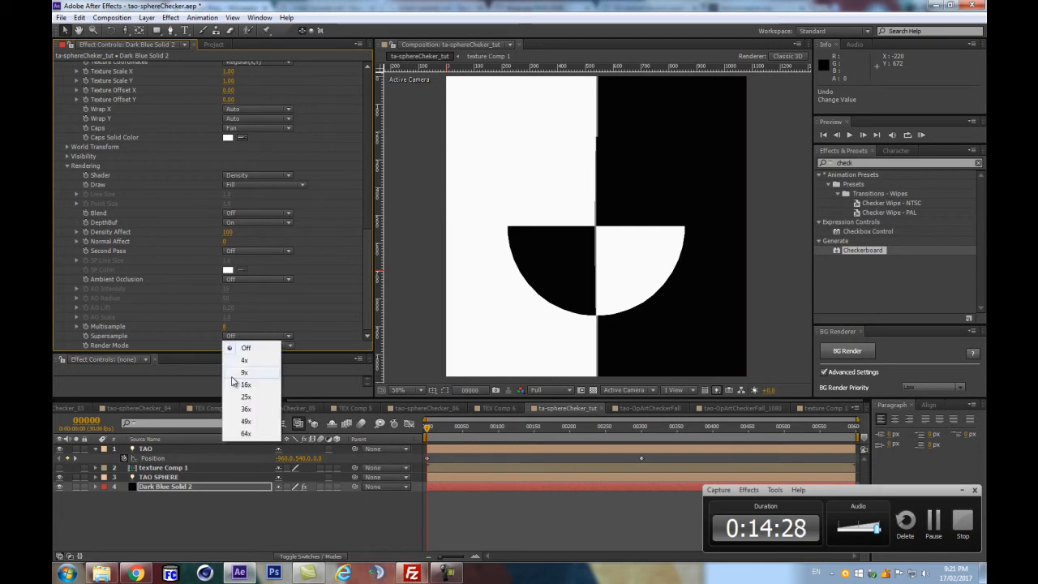
{"action": "left_click", "coordinate": [247, 375]}
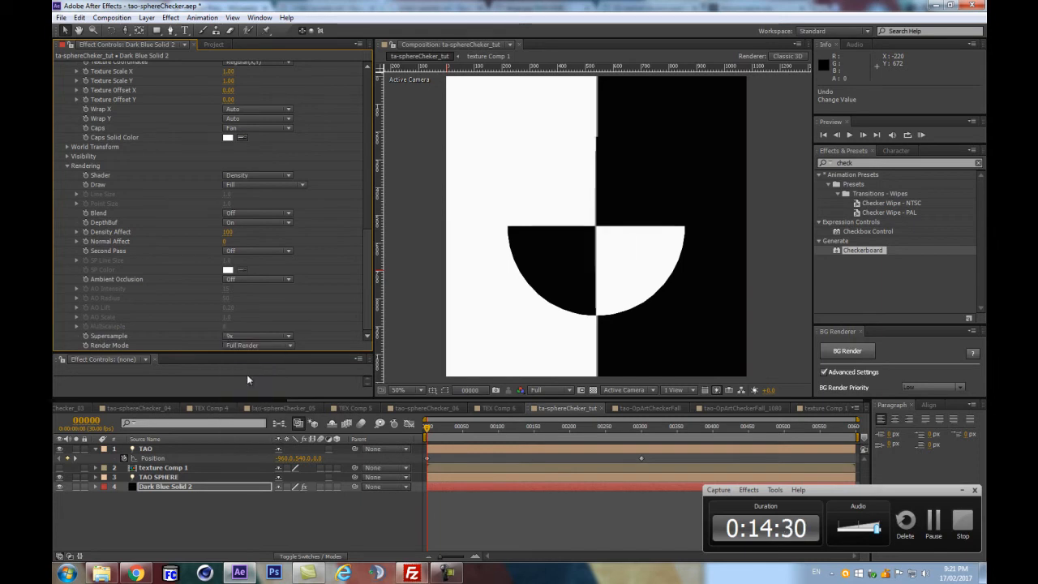
{"action": "key", "text": "period"}
{"action": "left_click", "coordinate": [256, 336]}
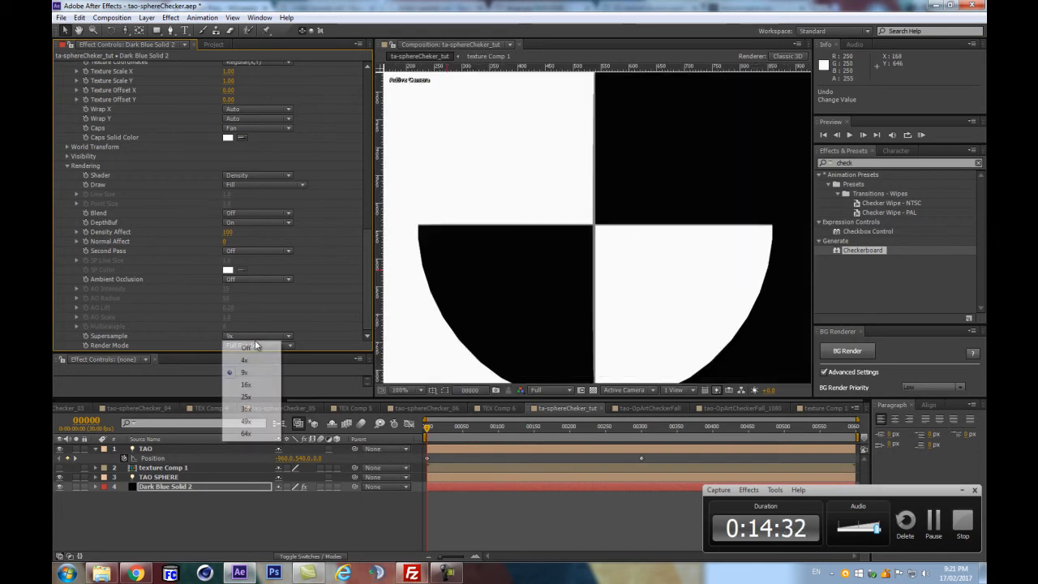
{"action": "left_click", "coordinate": [247, 386]}
Step: Set the Tao Texture Filter to Linear and inspect the black and white edges at several magnifications
{"action": "scroll", "coordinate": [268, 244], "scroll_direction": "up", "scroll_amount": 5}
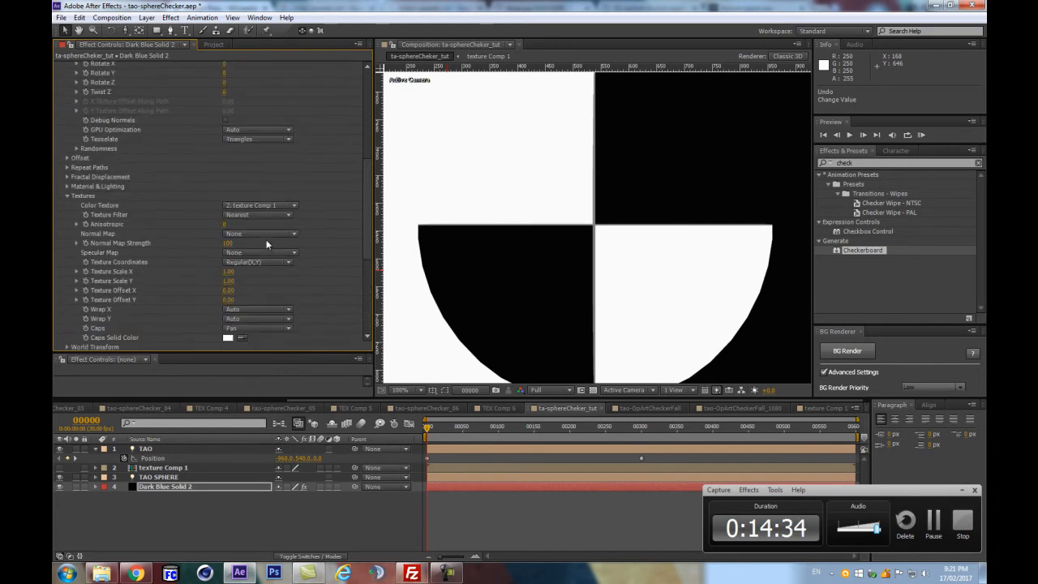
{"action": "left_click", "coordinate": [242, 215]}
{"action": "left_click", "coordinate": [249, 240]}
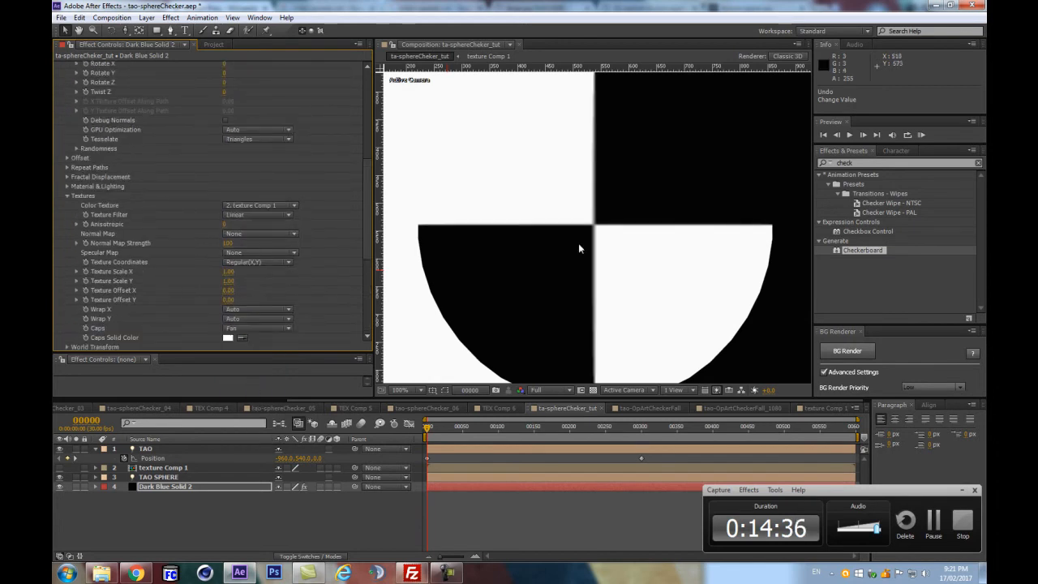
{"action": "scroll", "coordinate": [580, 248], "scroll_direction": "down", "scroll_amount": 6}
{"action": "scroll", "coordinate": [691, 214], "scroll_direction": "up", "scroll_amount": 3}
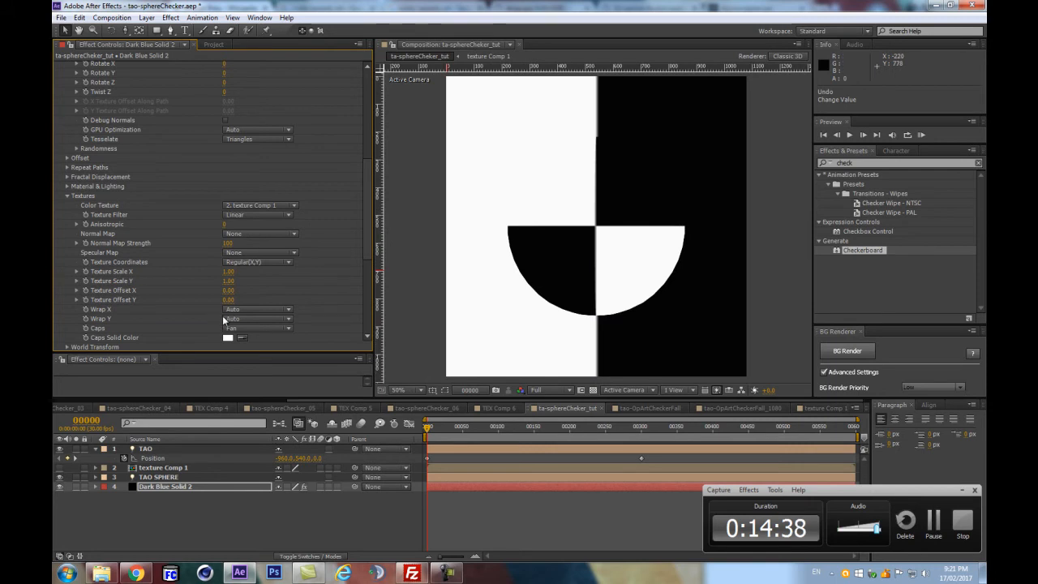
{"action": "scroll", "coordinate": [216, 315], "scroll_direction": "down", "scroll_amount": 3}
{"action": "scroll", "coordinate": [665, 248], "scroll_direction": "up", "scroll_amount": 2}
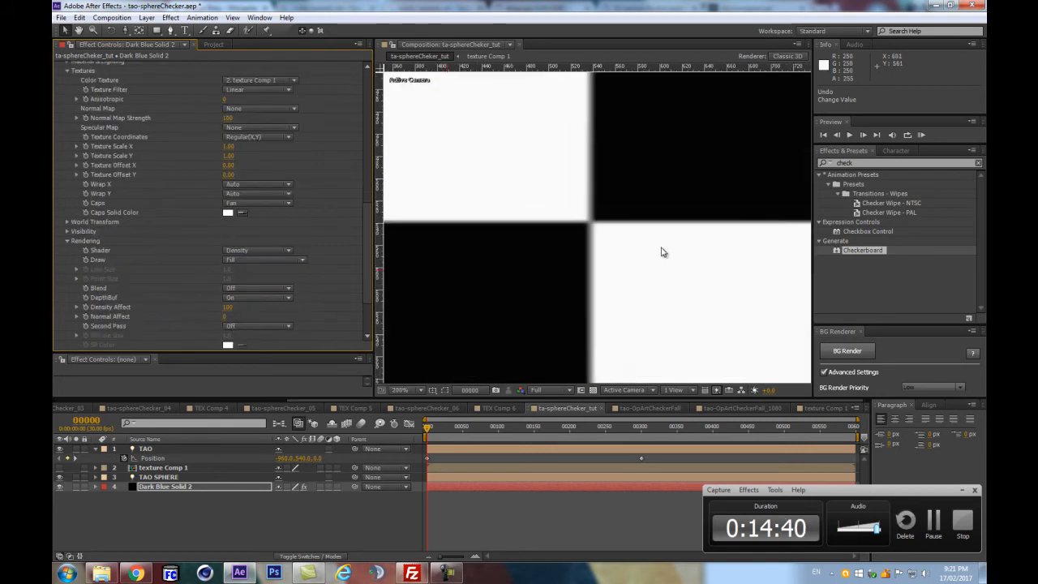
{"action": "scroll", "coordinate": [635, 226], "scroll_direction": "down", "scroll_amount": 1}
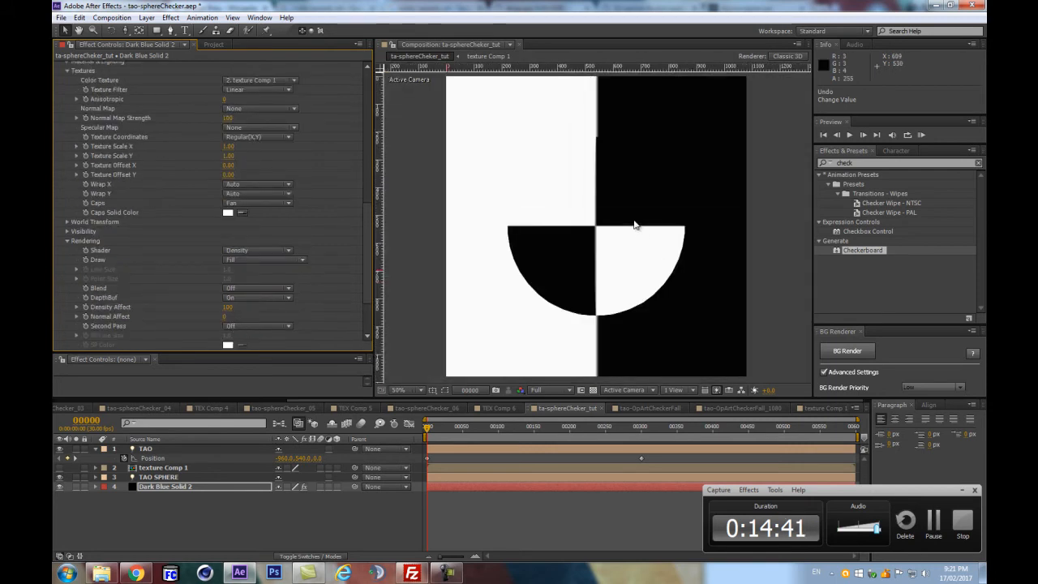
Step: Inspect the texture Comp 1 layer and the Tao settings on Dark Blue Solid 2
{"action": "double_click", "coordinate": [187, 468]}
{"action": "left_click", "coordinate": [277, 422]}
{"action": "left_click", "coordinate": [197, 420]}
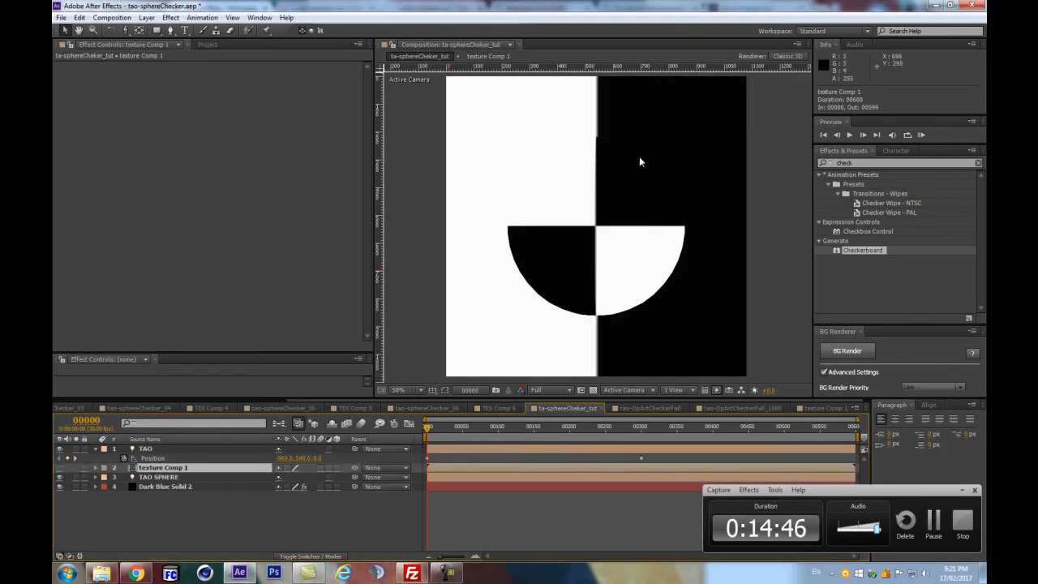
{"action": "left_click", "coordinate": [162, 487]}
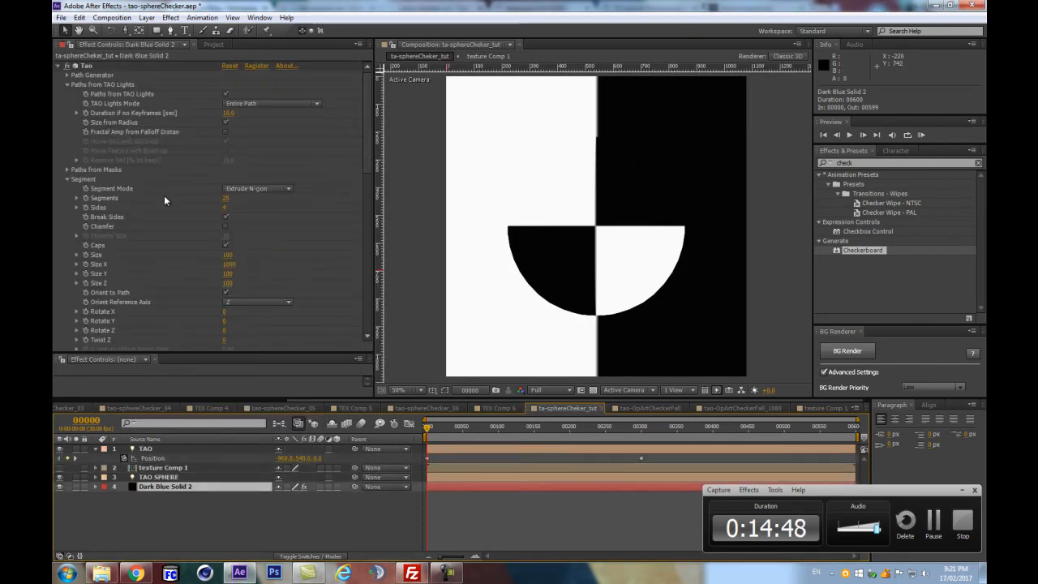
Step: Duplicate the ta-sphereCheker_tut composition in the project and open the duplicate
{"action": "left_click", "coordinate": [213, 44]}
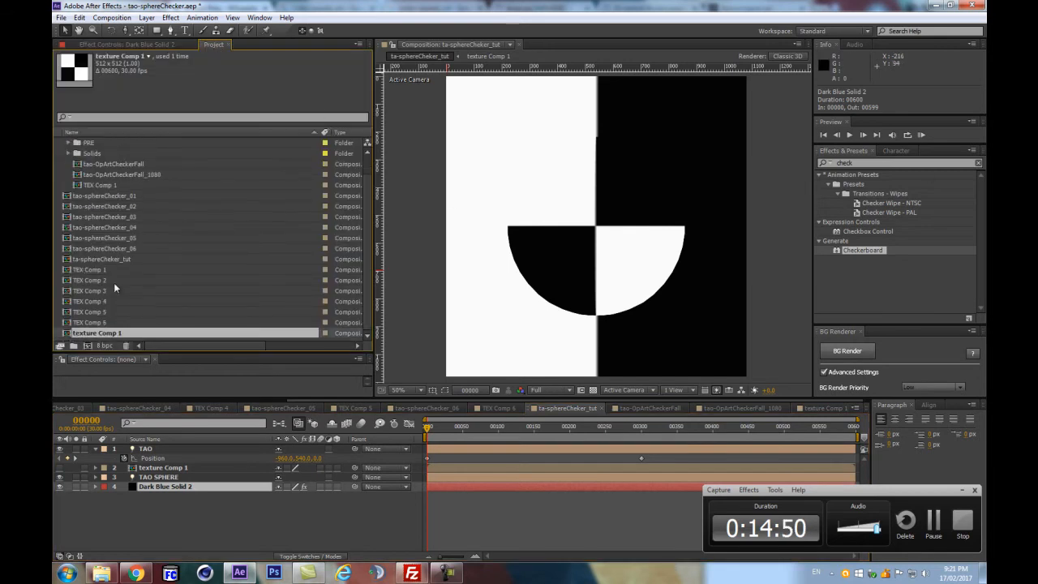
{"action": "left_click", "coordinate": [121, 260]}
{"action": "key", "text": "ctrl+d"}
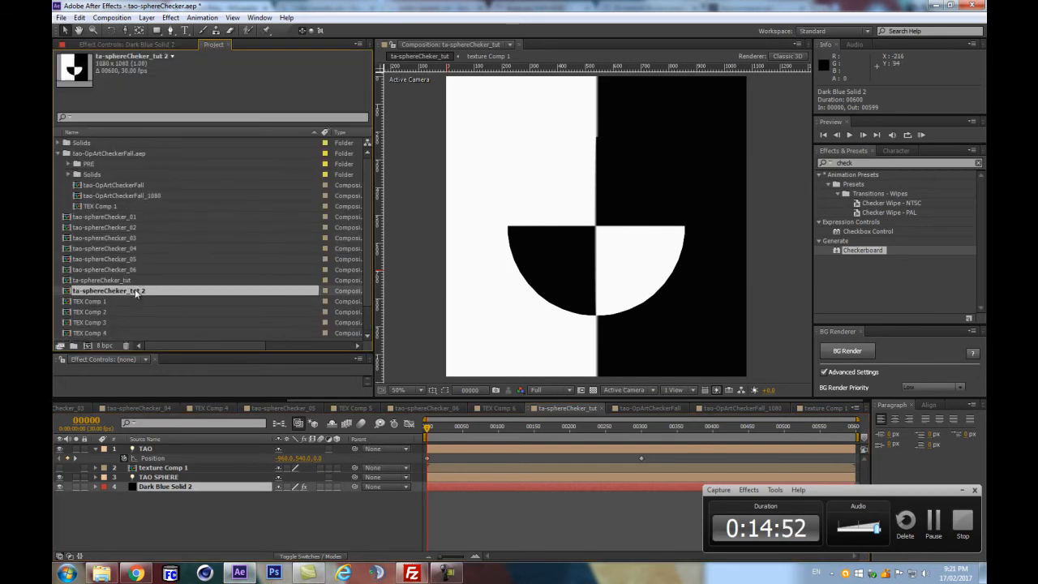
{"action": "double_click", "coordinate": [130, 290]}
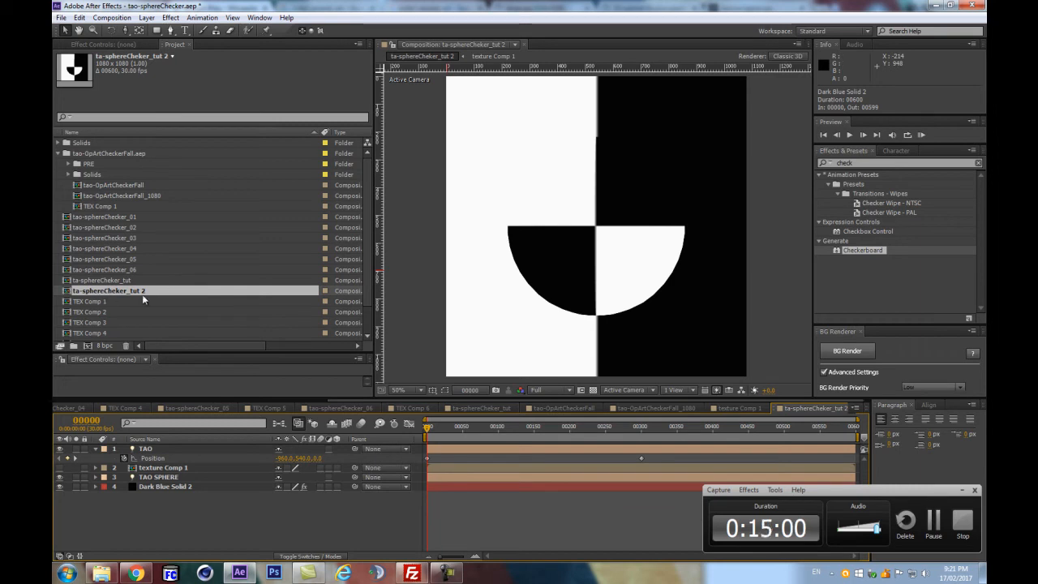
{"action": "key", "text": "Return"}
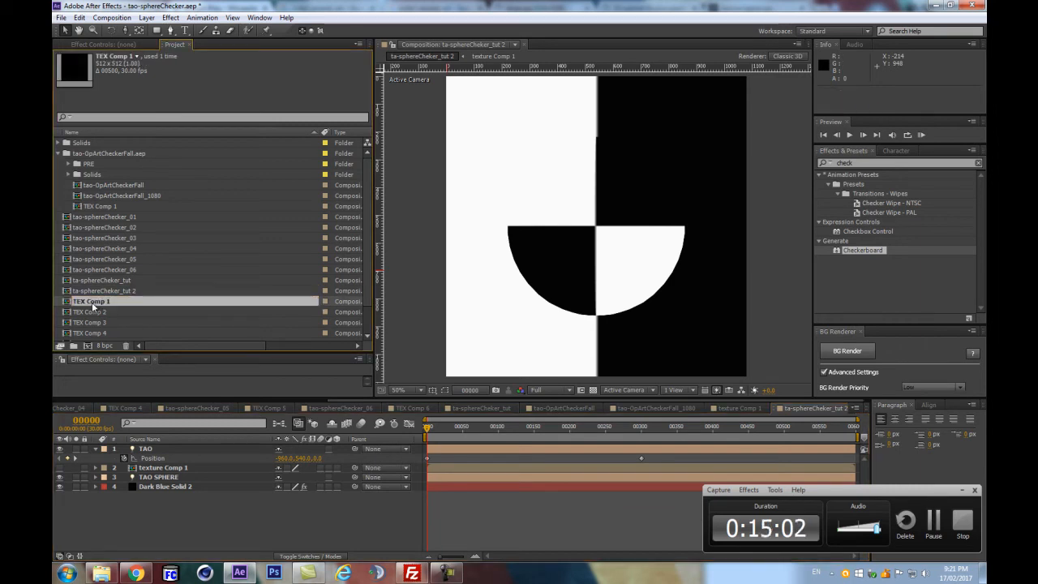
{"action": "key", "text": "Return"}
{"action": "left_click", "coordinate": [99, 281]}
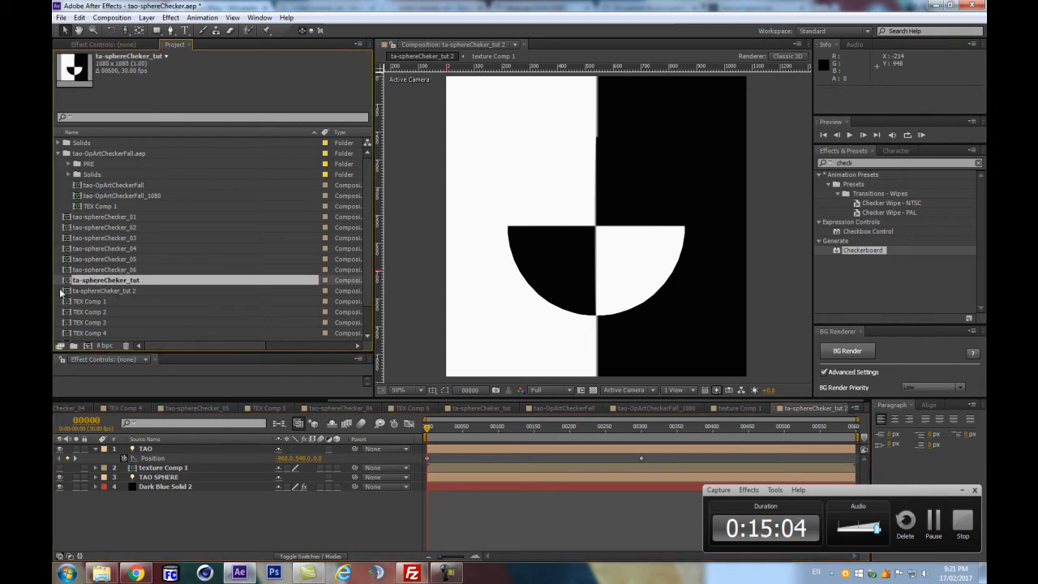
{"action": "double_click", "coordinate": [91, 291]}
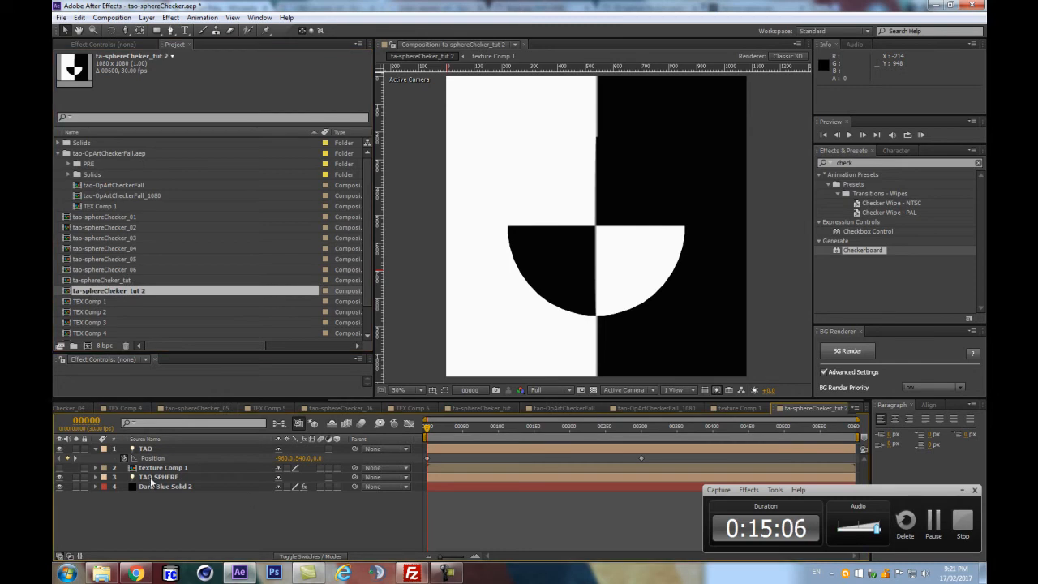
Step: Duplicate the texture Comp 1 composition in the project
{"action": "scroll", "coordinate": [84, 350], "scroll_direction": "down", "scroll_amount": 1}
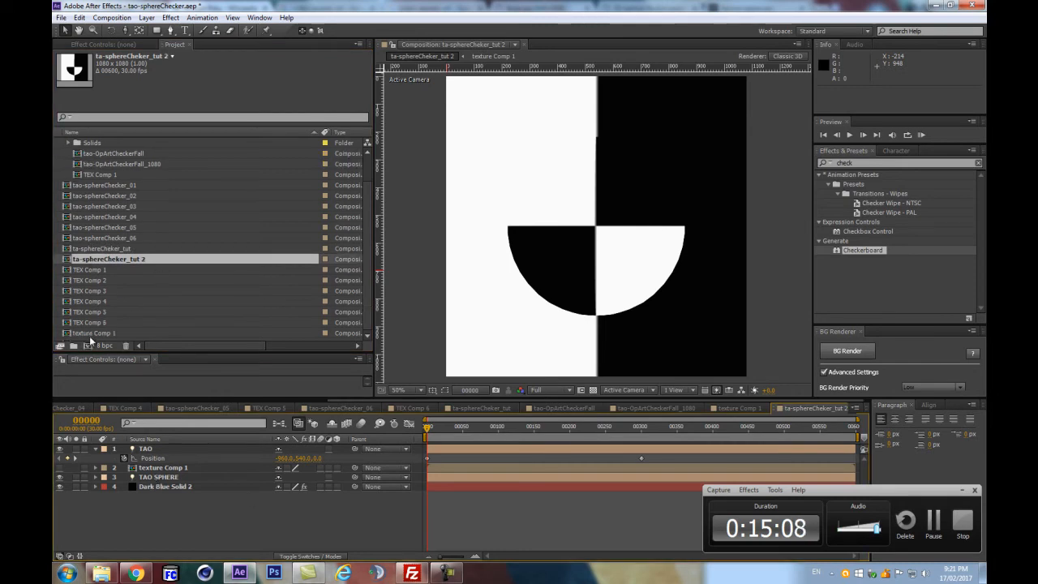
{"action": "left_click", "coordinate": [99, 332]}
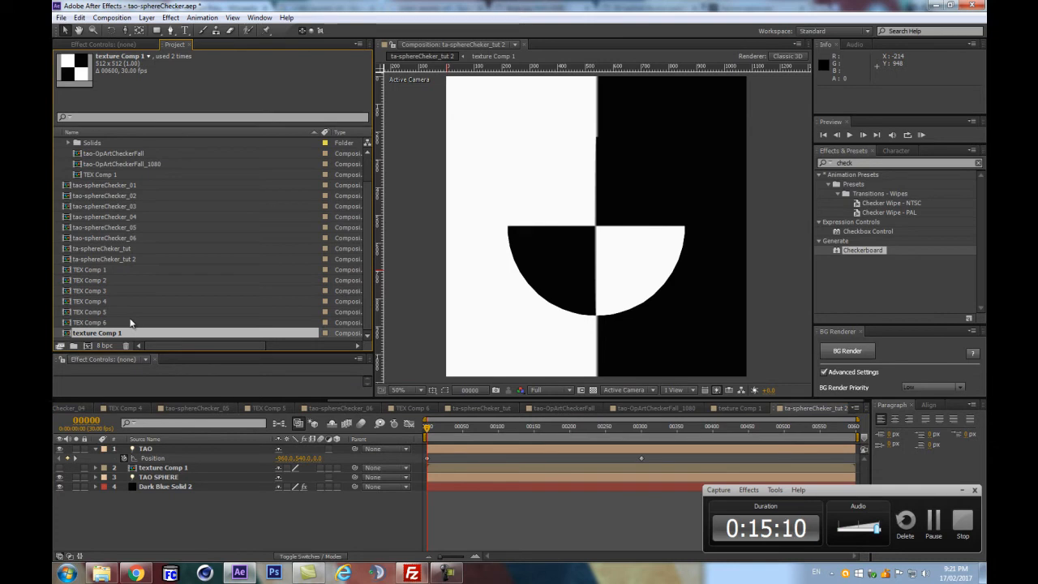
{"action": "key", "text": "ctrl+d"}
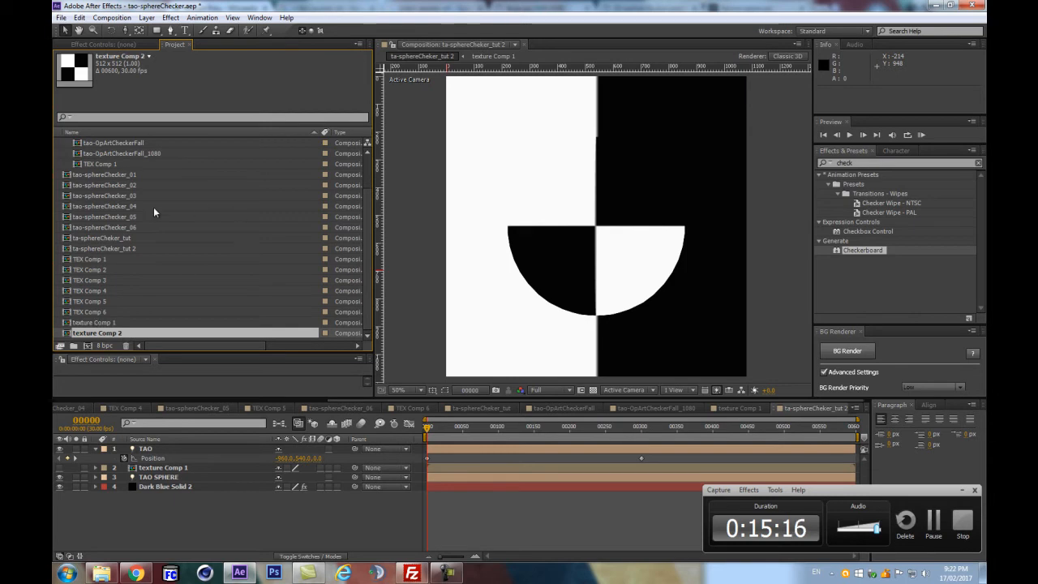
Step: Replace the texture Comp 1 layer in ta-sphereCheker_tut 2 with texture Comp 2
{"action": "left_click", "coordinate": [105, 238]}
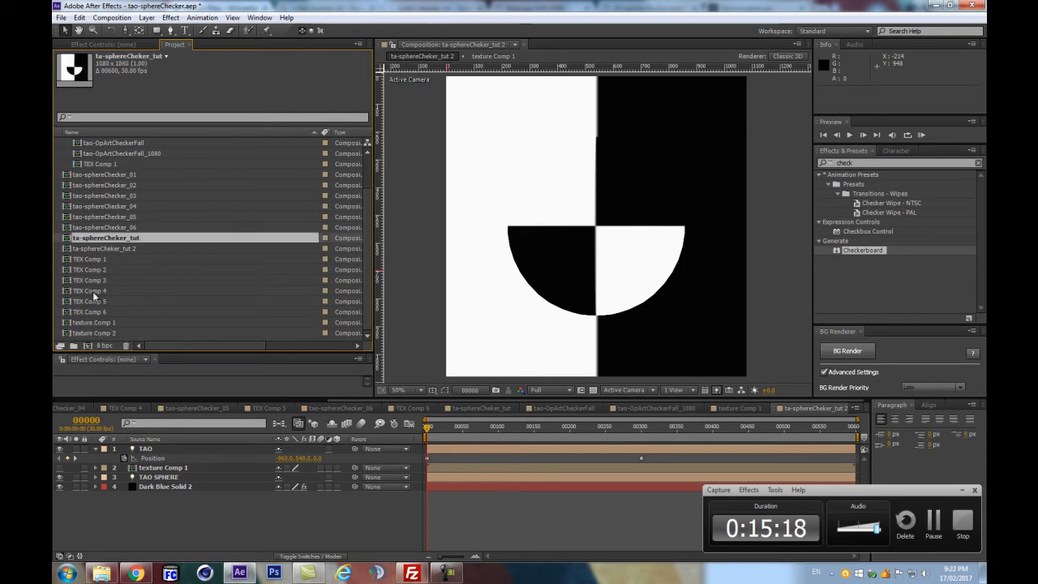
{"action": "left_click", "coordinate": [108, 248]}
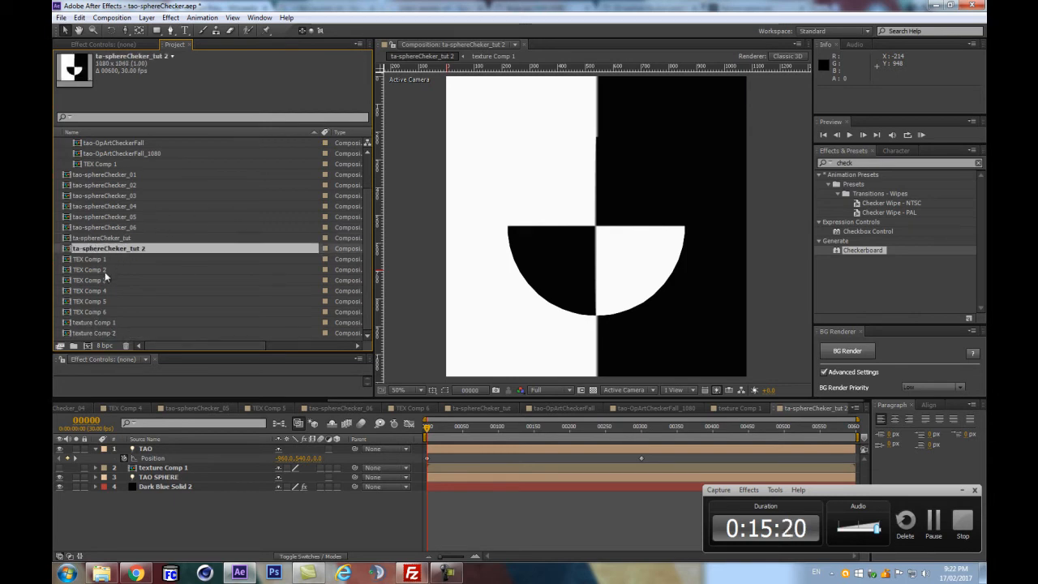
{"action": "left_click", "coordinate": [90, 336]}
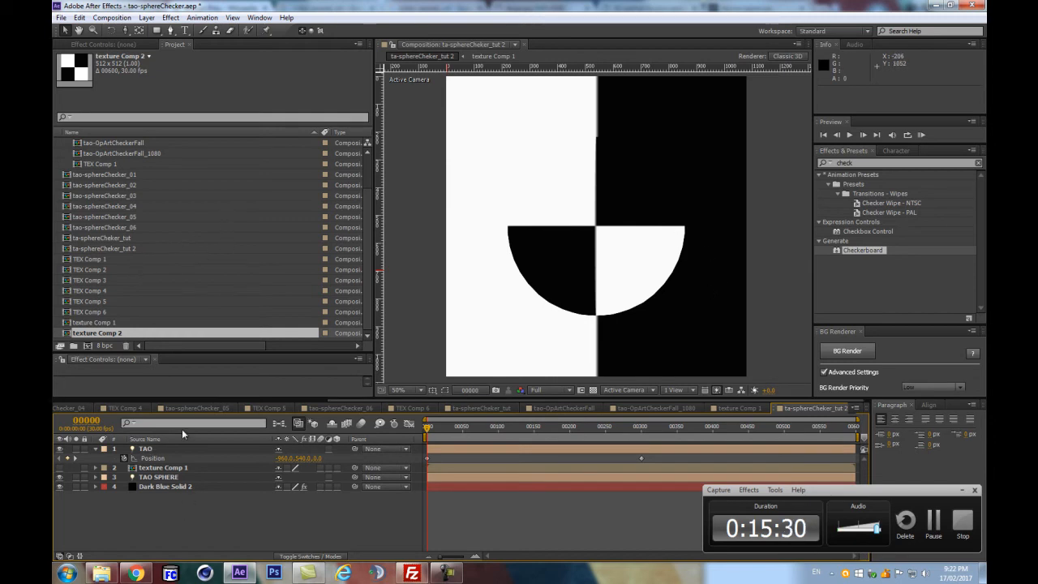
{"action": "left_click", "coordinate": [154, 467]}
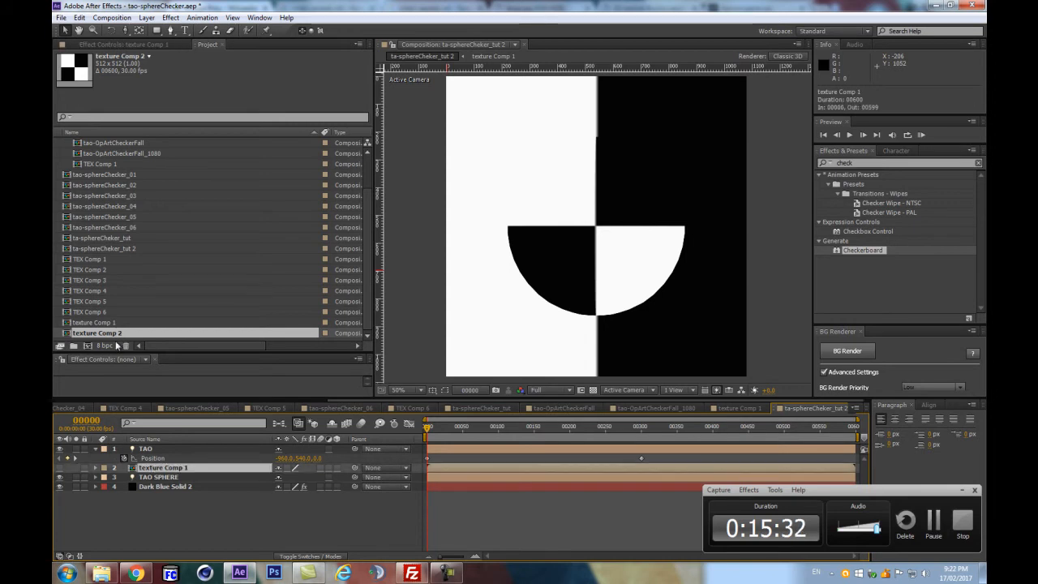
{"action": "left_click_drag", "start_coordinate": [100, 335], "coordinate": [178, 468]}
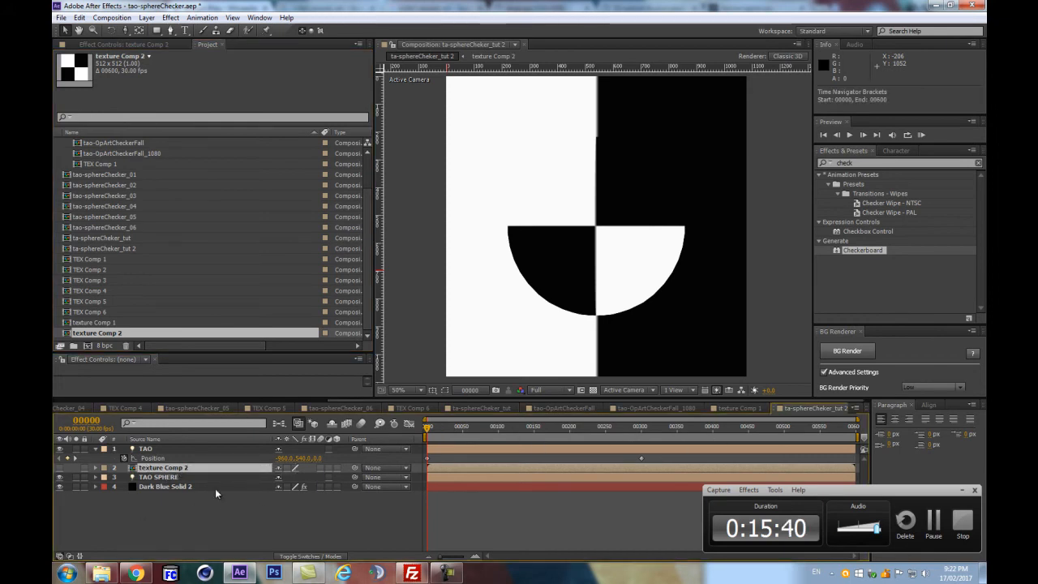
Step: Set Tao's Texture Scale X on Dark Blue Solid 2 to 15
{"action": "left_click", "coordinate": [243, 487]}
{"action": "left_click_drag", "start_coordinate": [279, 351], "coordinate": [240, 323]}
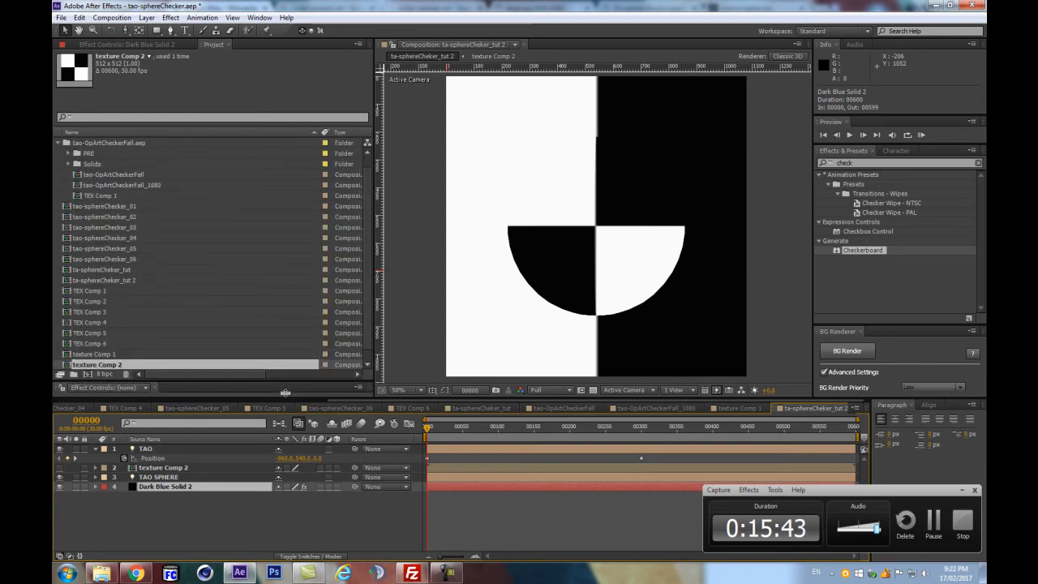
{"action": "left_click", "coordinate": [125, 44]}
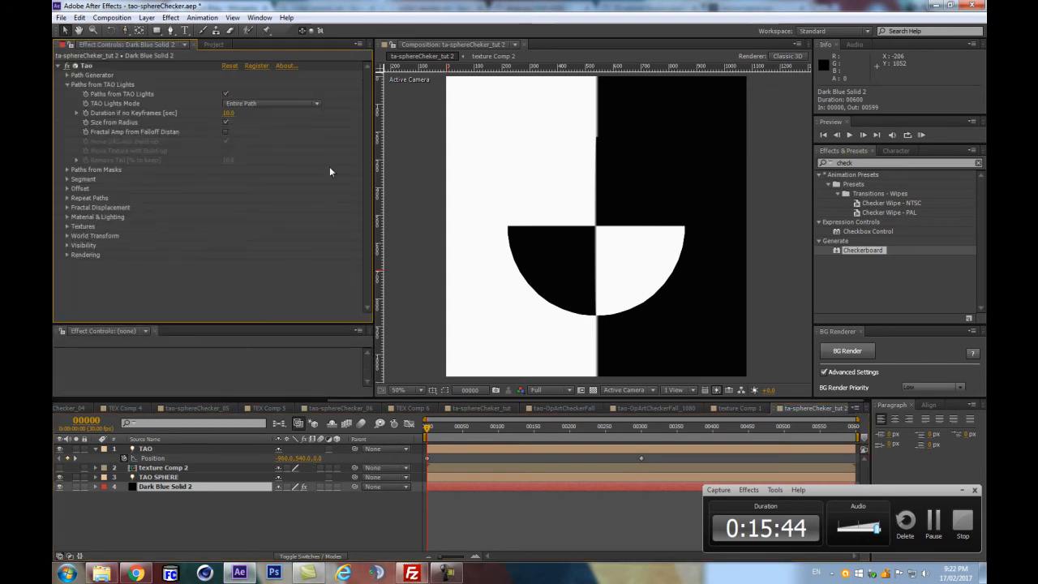
{"action": "left_click", "coordinate": [67, 226]}
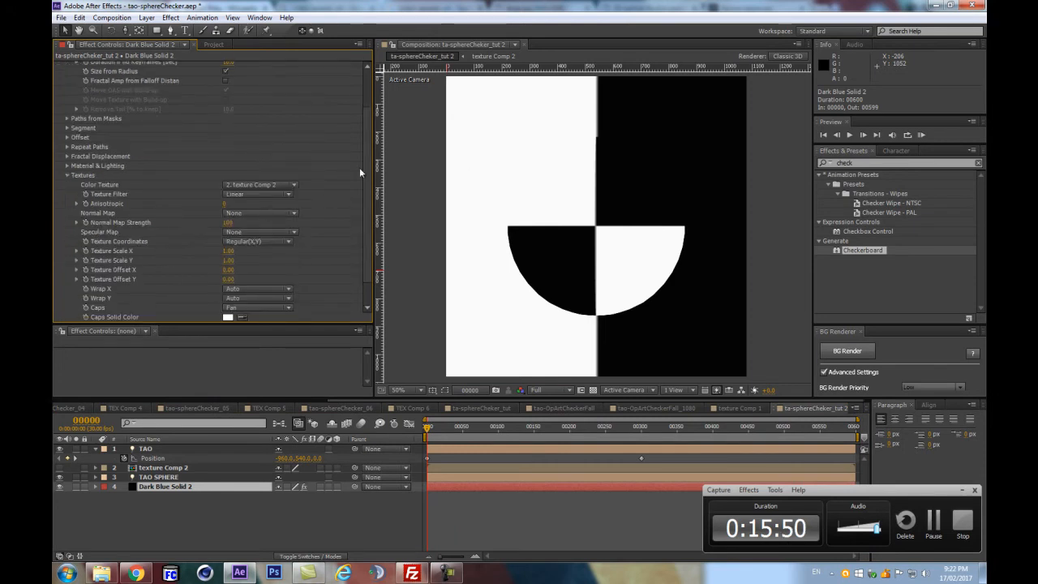
{"action": "scroll", "coordinate": [178, 235], "scroll_direction": "down", "scroll_amount": 1}
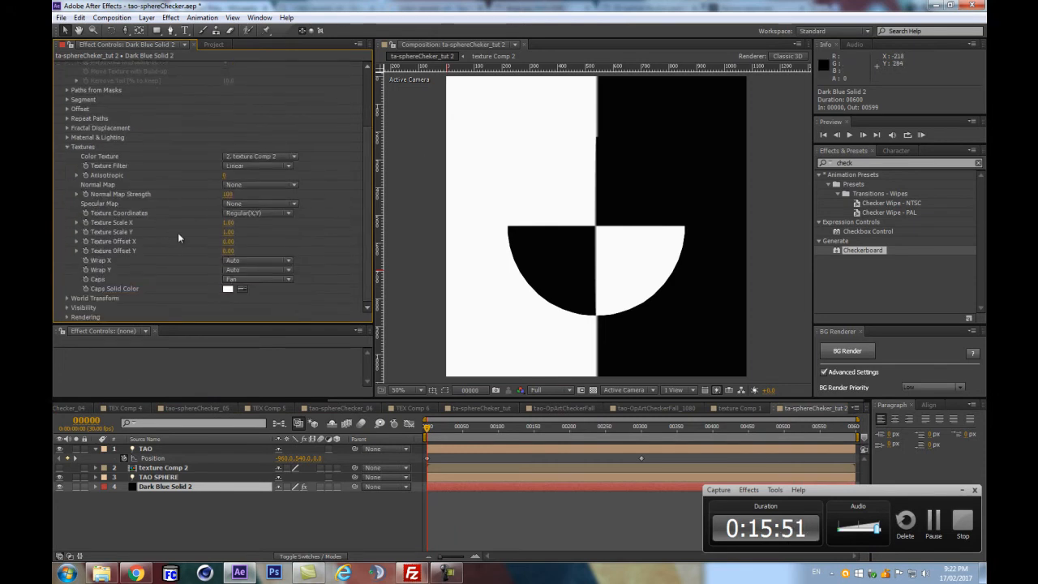
{"action": "left_click_drag", "start_coordinate": [228, 223], "coordinate": [296, 222]}
{"action": "left_click_drag", "start_coordinate": [663, 156], "coordinate": [833, 143]}
{"action": "left_click", "coordinate": [230, 222]}
{"action": "type", "text": "10"}
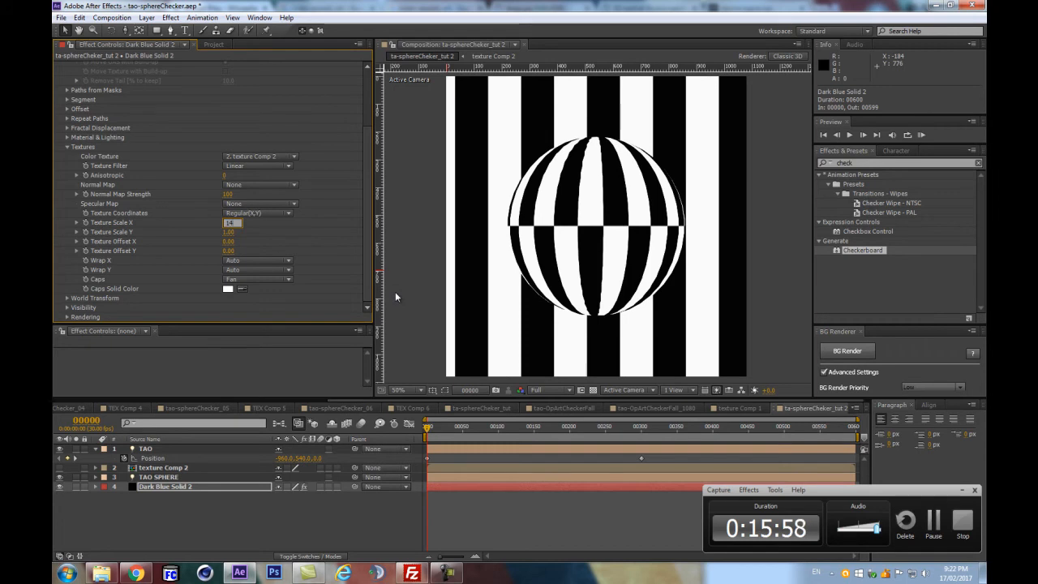
{"action": "key", "text": "Return"}
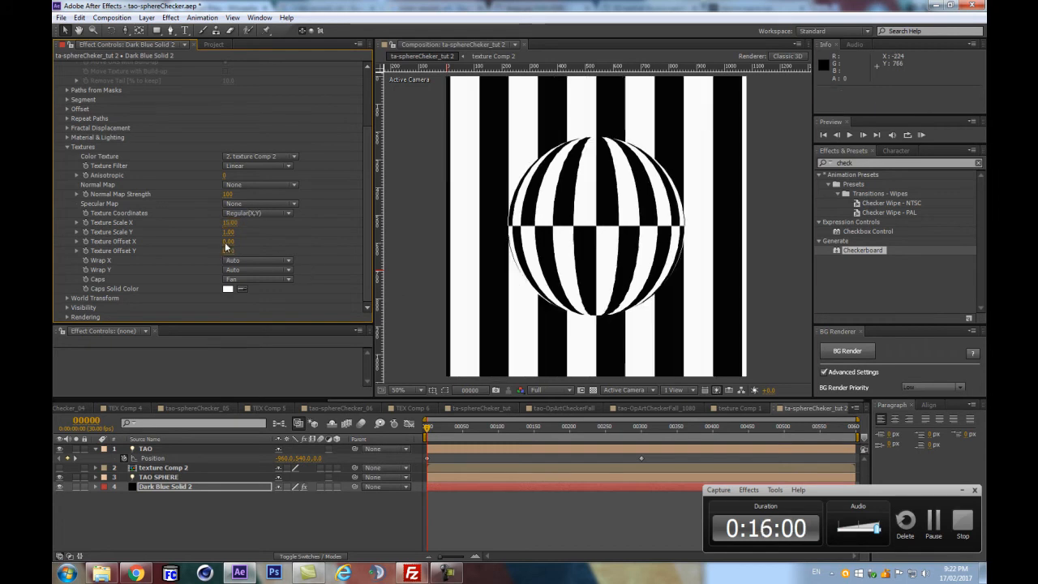
Step: Set Tao's Texture Scale Y on Dark Blue Solid 2 to 54
{"action": "left_click_drag", "start_coordinate": [229, 231], "coordinate": [979, 180]}
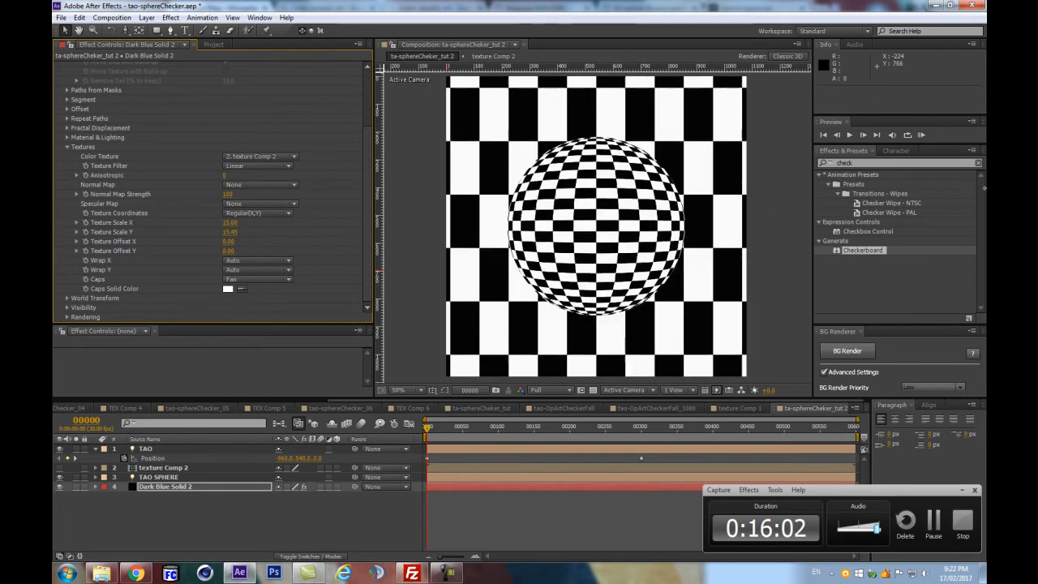
{"action": "left_click_drag", "start_coordinate": [231, 232], "coordinate": [917, 164]}
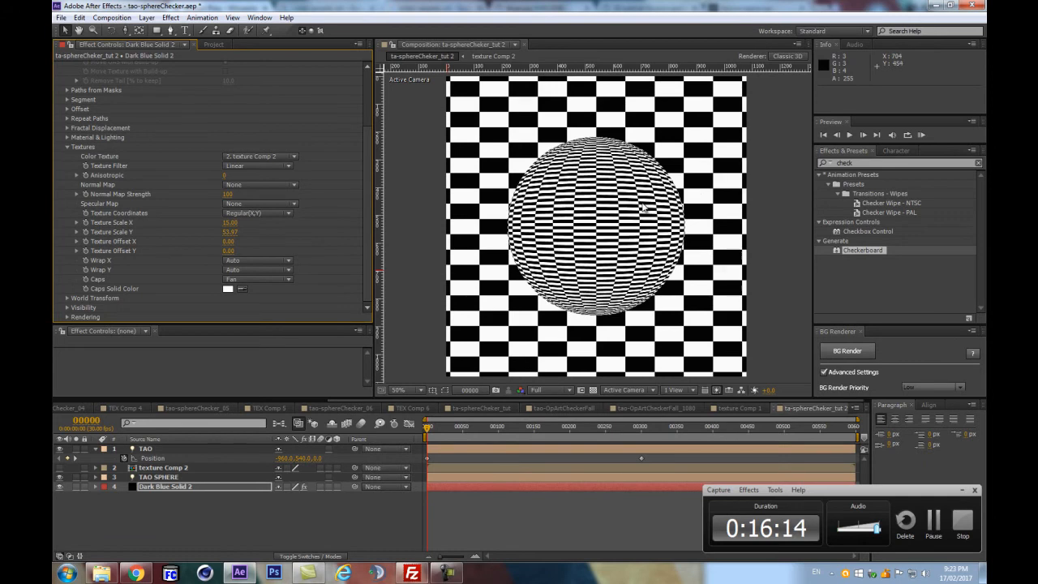
{"action": "key", "text": "comma"}
{"action": "left_click", "coordinate": [230, 232]}
{"action": "type", "text": "5"}
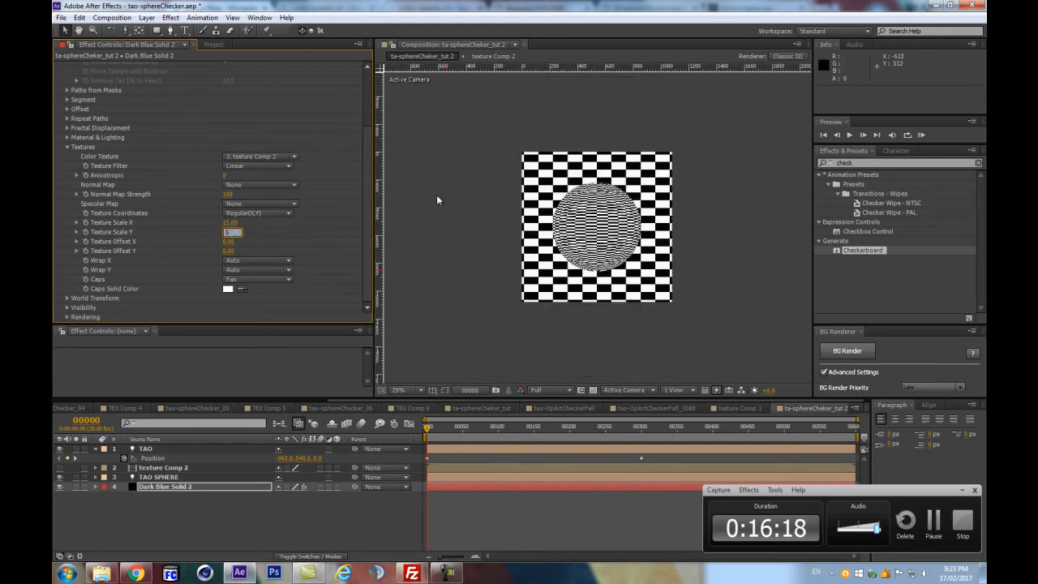
{"action": "type", "text": "5"}
{"action": "key", "text": "Return"}
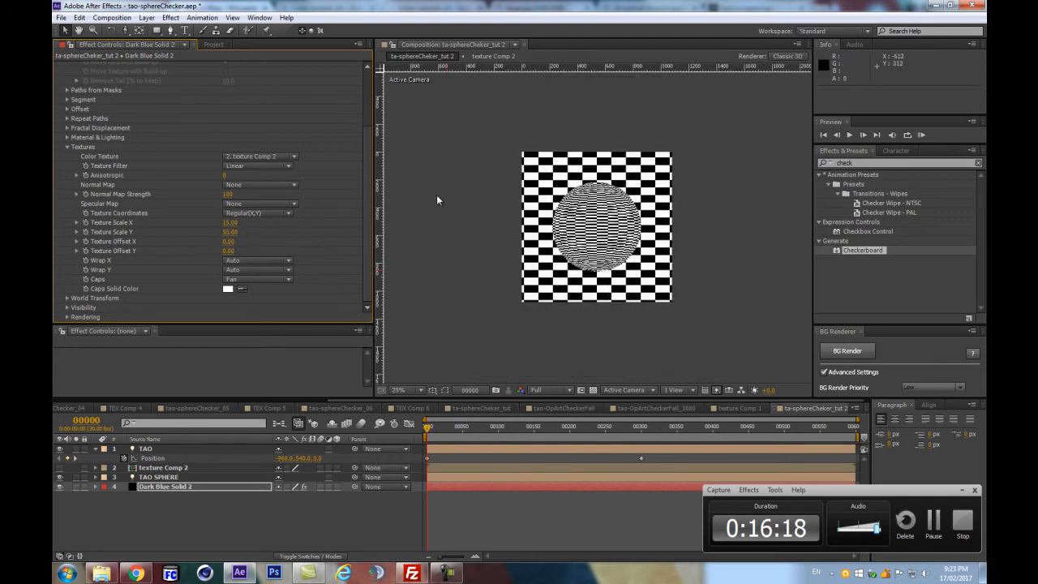
{"action": "left_click", "coordinate": [230, 232]}
{"action": "key", "text": "Return"}
{"action": "scroll", "coordinate": [598, 207], "scroll_direction": "up", "scroll_amount": 2}
{"action": "scroll", "coordinate": [598, 206], "scroll_direction": "down", "scroll_amount": 1}
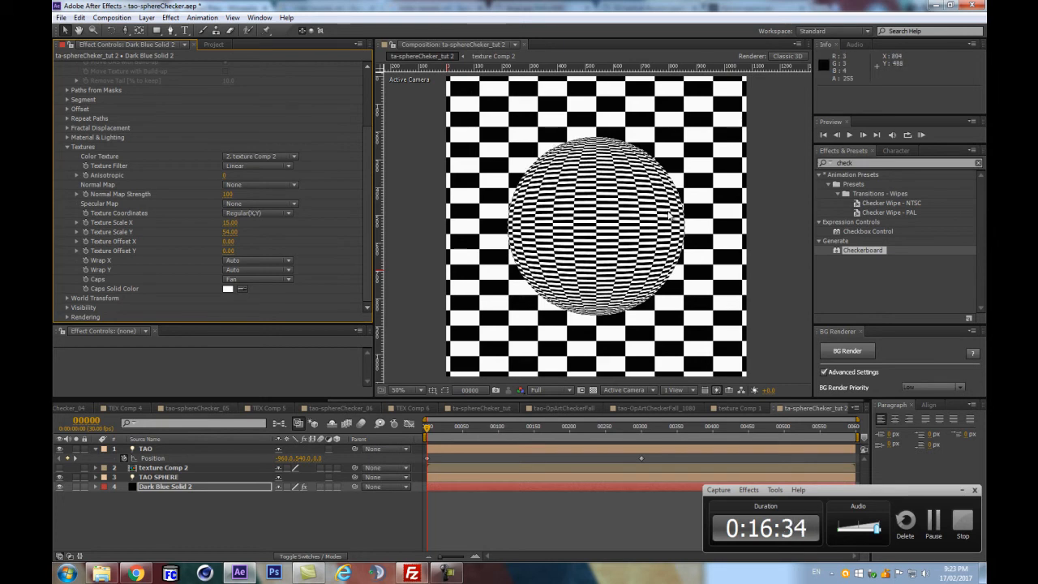
Step: Look inside the texture Comp 2 composition and return to ta-sphereCheker_tut 2
{"action": "mouse_move", "coordinate": [428, 428]}
{"action": "left_mouse_down"}
{"action": "mouse_move", "coordinate": [573, 425]}
{"action": "mouse_move", "coordinate": [428, 429]}
{"action": "left_mouse_up"}
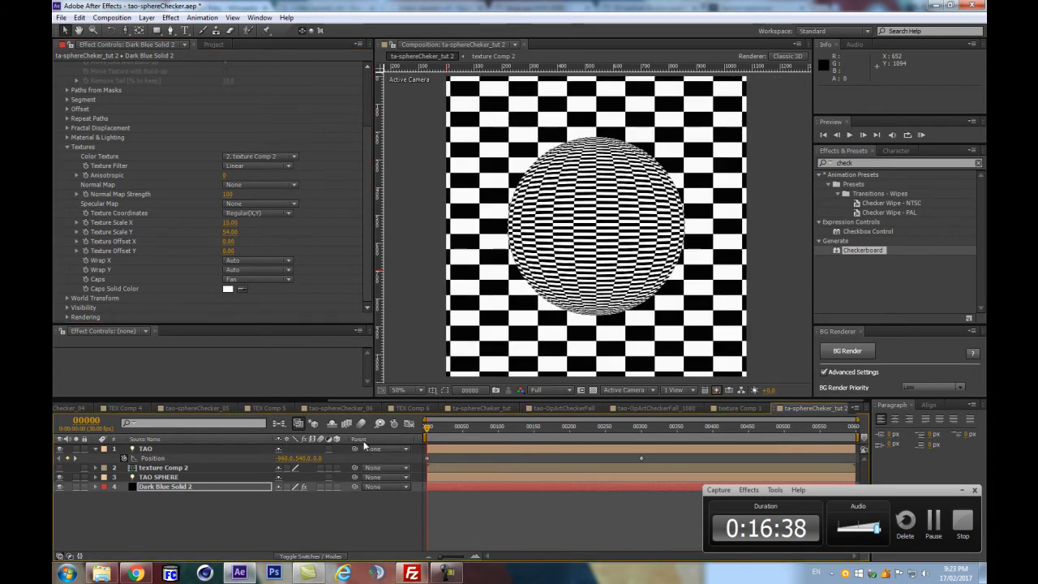
{"action": "left_click_drag", "start_coordinate": [548, 400], "coordinate": [528, 419]}
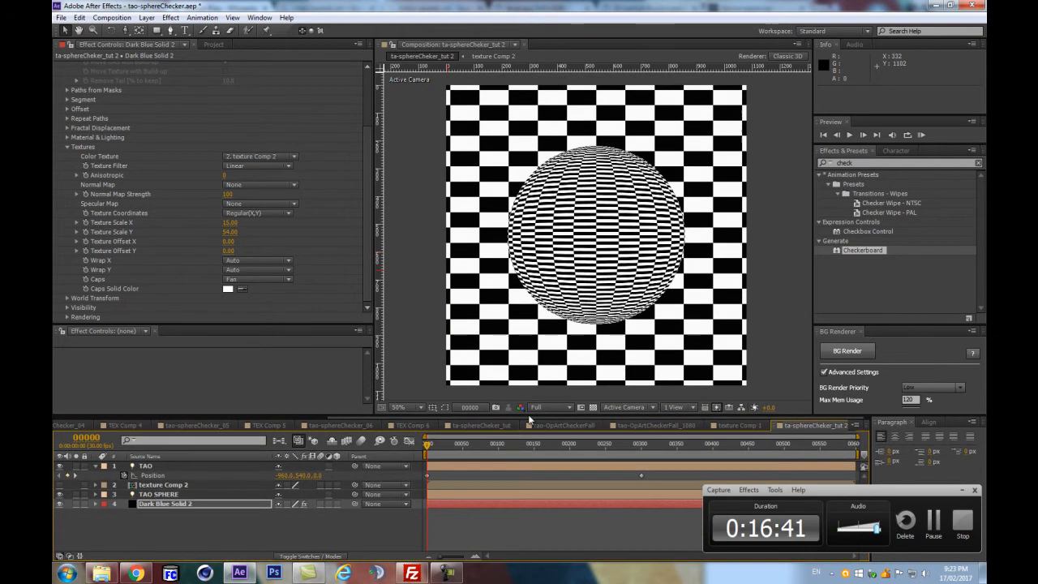
{"action": "left_click", "coordinate": [163, 485]}
{"action": "double_click", "coordinate": [163, 485]}
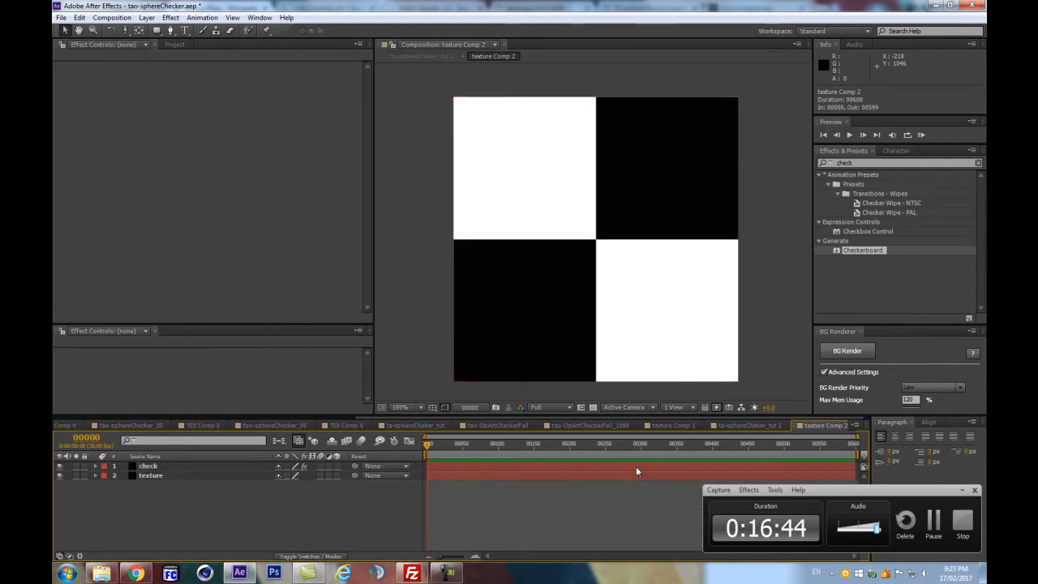
{"action": "left_click", "coordinate": [279, 440]}
{"action": "left_click", "coordinate": [211, 445]}
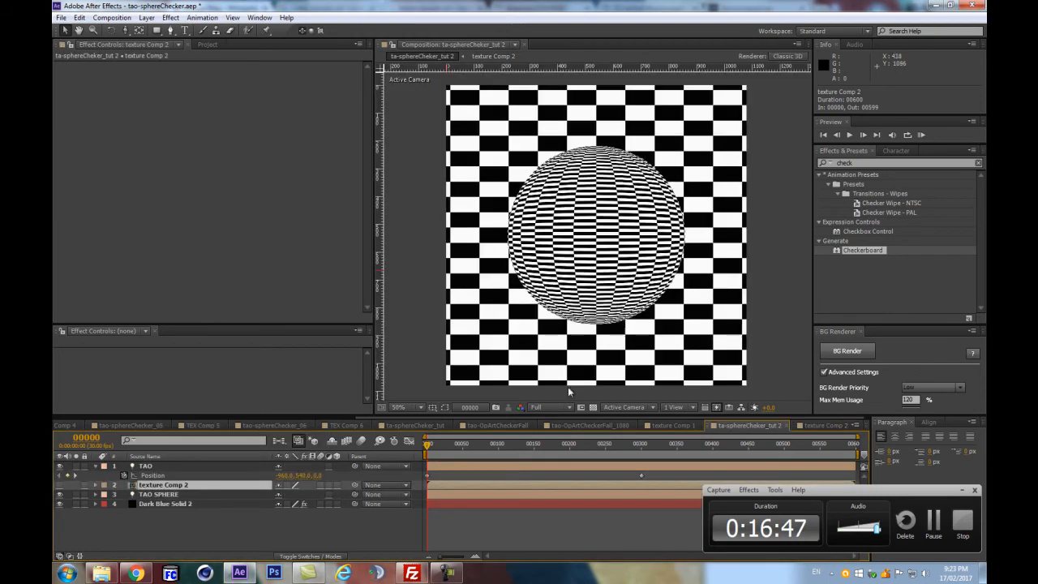
Step: Duplicate the ta-sphereCheker_tut 2 composition in the project and open the duplicate
{"action": "left_click", "coordinate": [208, 45]}
{"action": "left_click", "coordinate": [121, 251]}
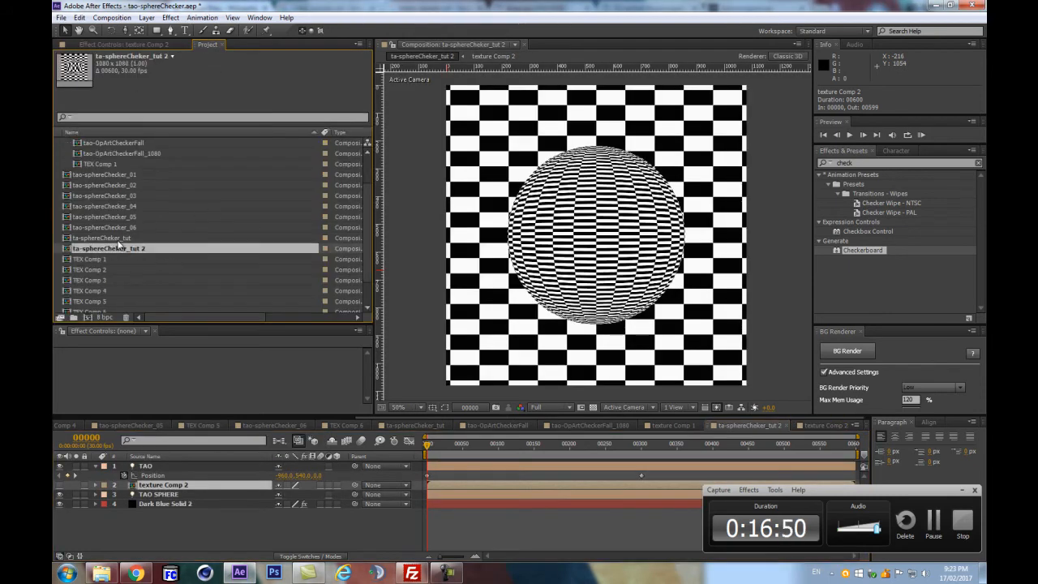
{"action": "key", "text": "ctrl+d"}
{"action": "double_click", "coordinate": [139, 217]}
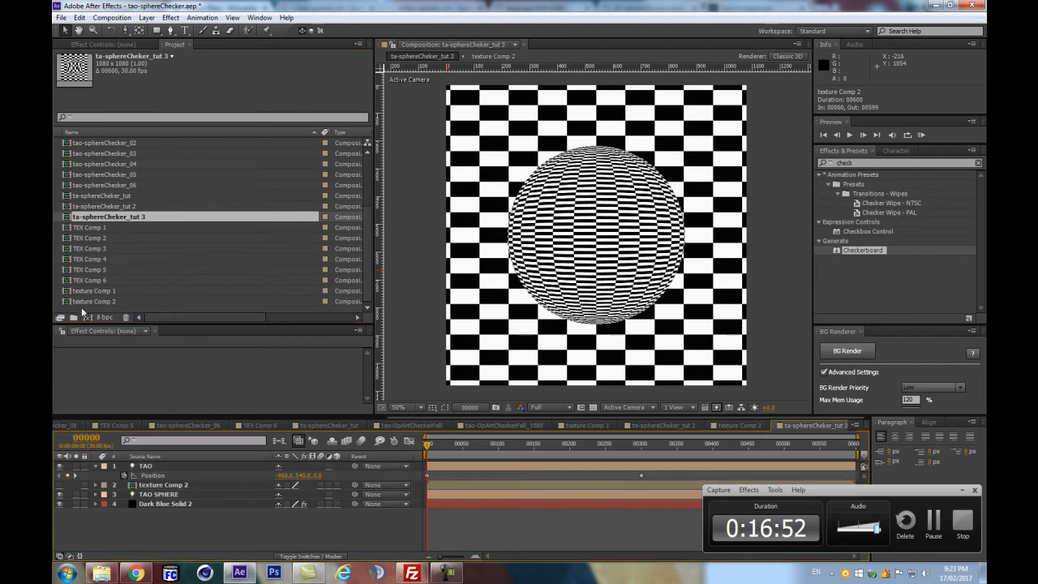
Step: Duplicate texture Comp 2 and replace the texture layer in ta-sphereCheker_tut 3 with texture Comp 3
{"action": "left_click", "coordinate": [81, 304]}
{"action": "key", "text": "ctrl+d"}
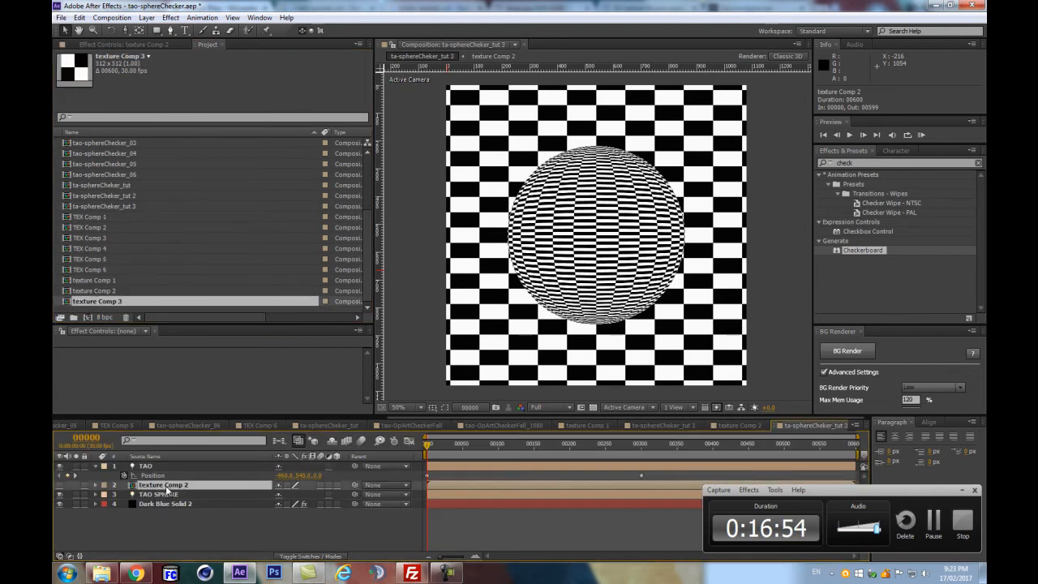
{"action": "left_click_drag", "start_coordinate": [113, 303], "coordinate": [189, 487]}
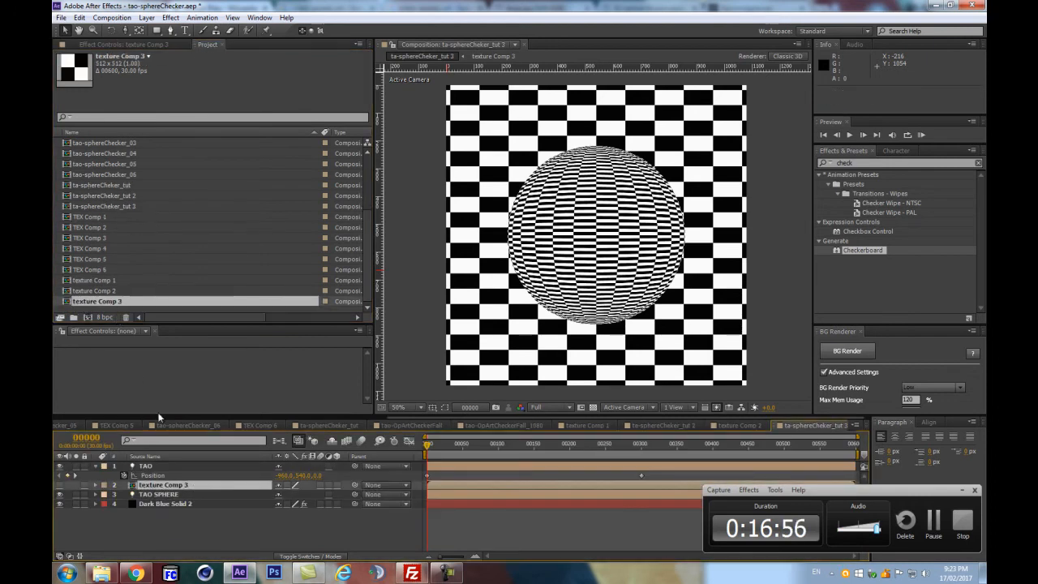
Step: Review ta-sphereCheker_tut 2, texture Comp 2 and ta-sphereCheker_tut, and return to ta-sphereCheker_tut 3
{"action": "double_click", "coordinate": [94, 196]}
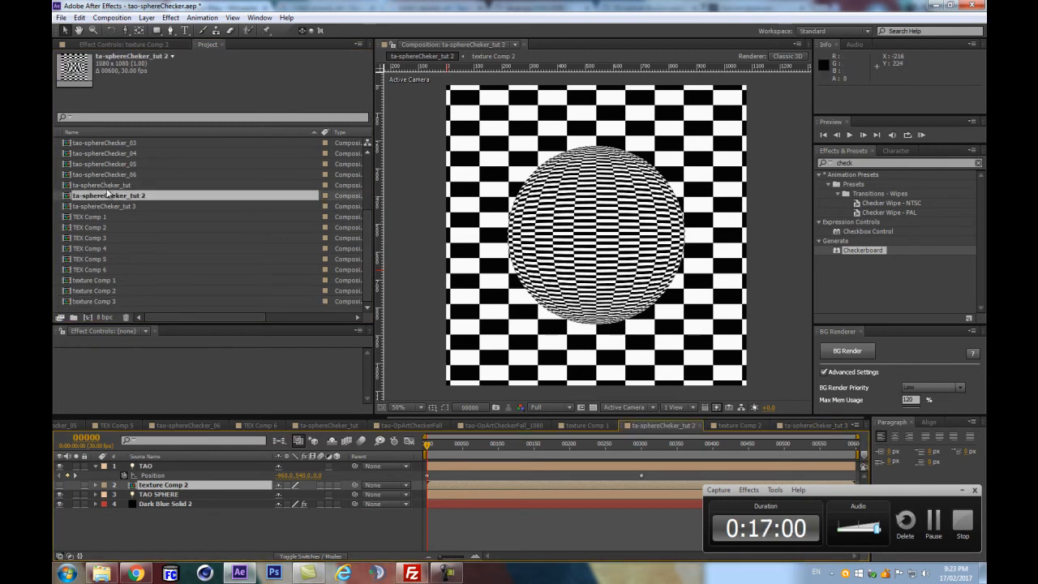
{"action": "double_click", "coordinate": [101, 290]}
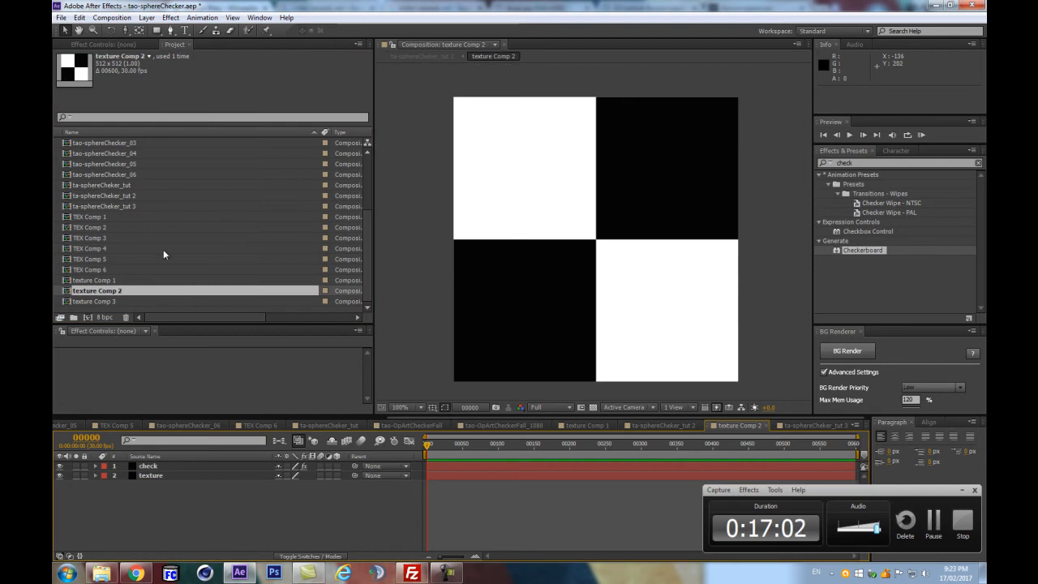
{"action": "left_click", "coordinate": [91, 291]}
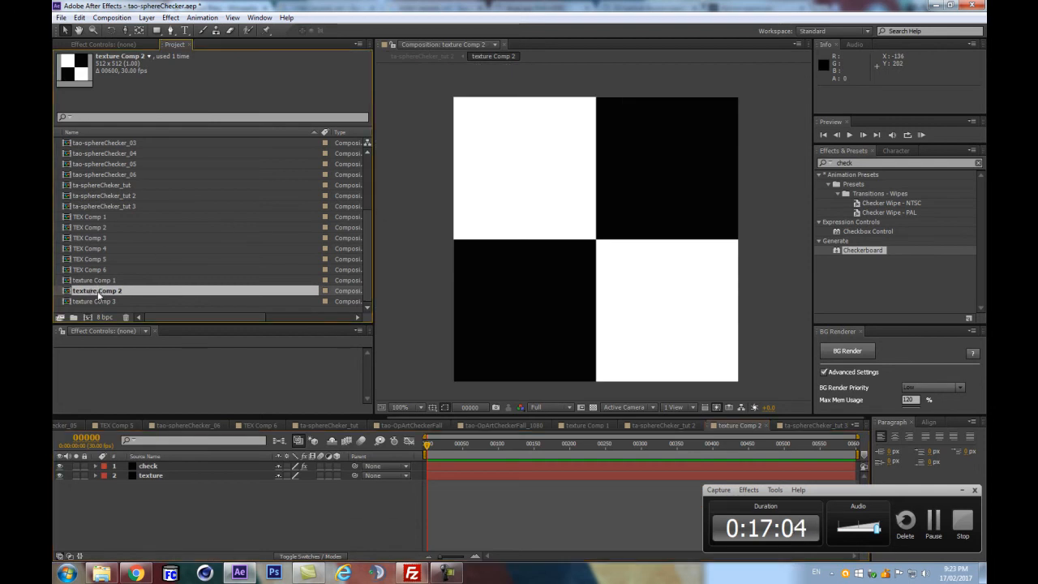
{"action": "double_click", "coordinate": [111, 186]}
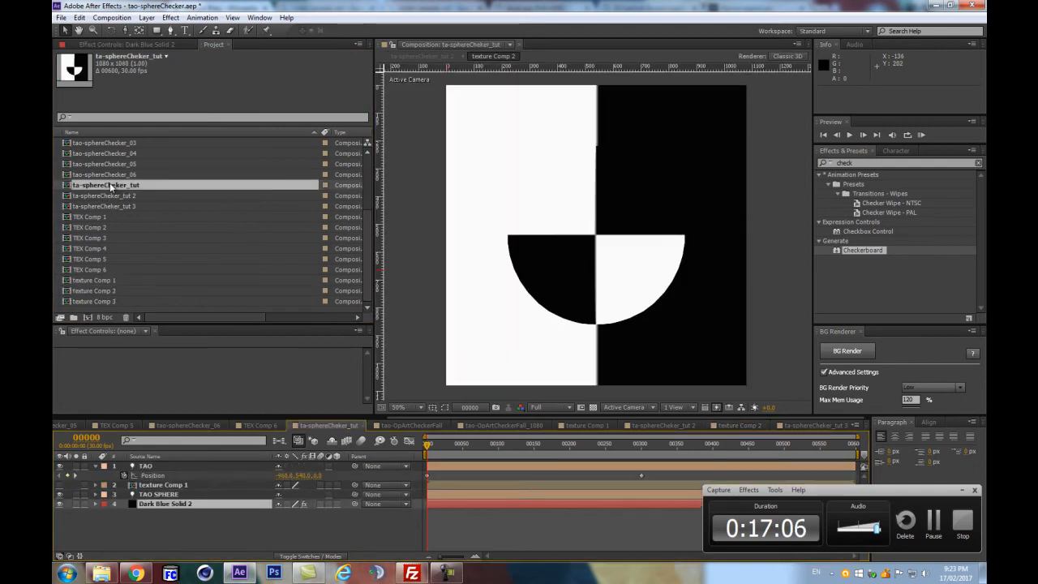
{"action": "double_click", "coordinate": [95, 206]}
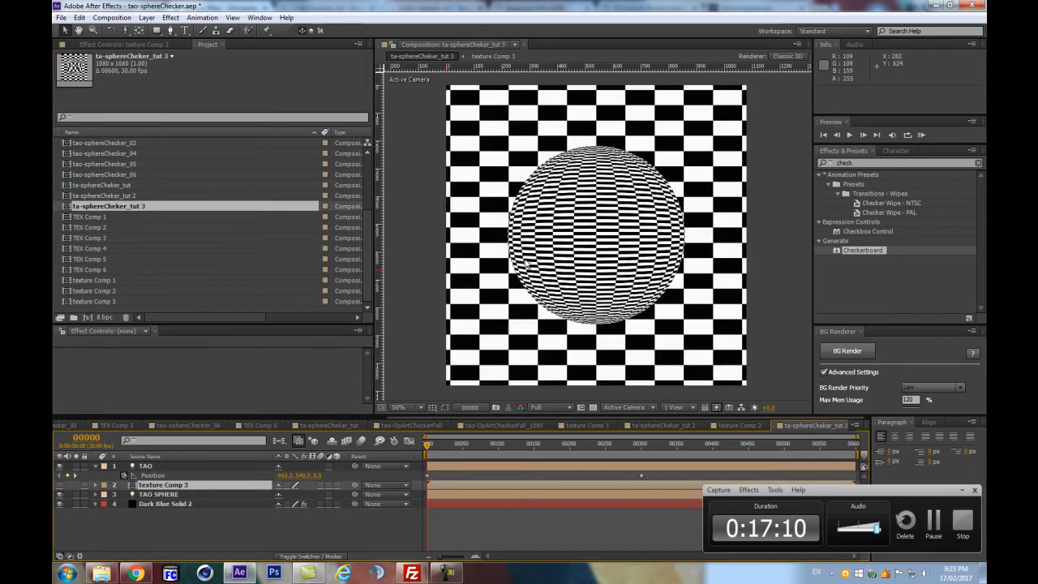
Step: Show the Textures settings of the Tao effect on Dark Blue Solid 2 in ta-sphereCheker_tut 3
{"action": "left_click", "coordinate": [153, 503]}
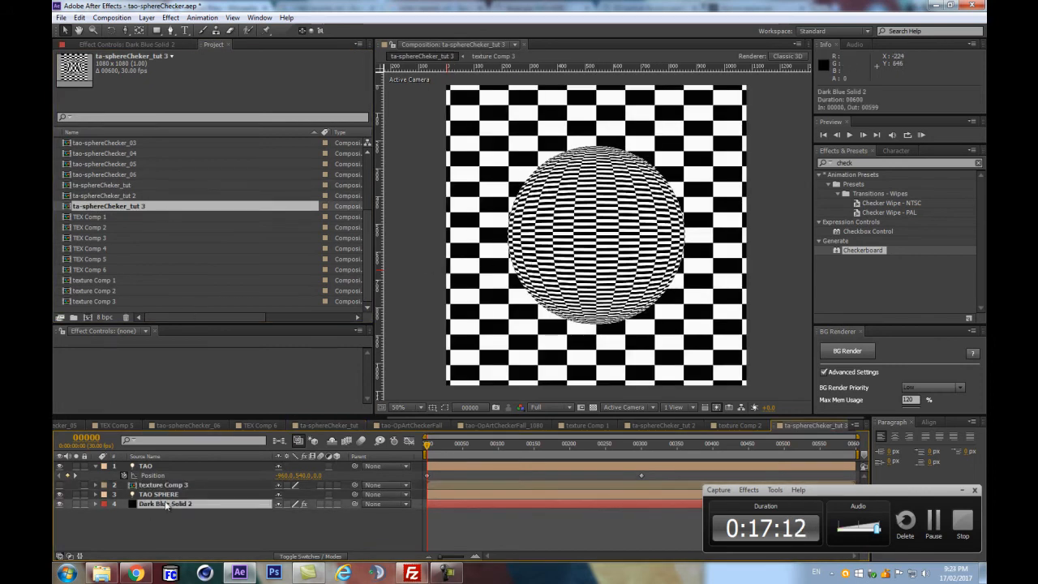
{"action": "mouse_move", "coordinate": [250, 324]}
{"action": "left_mouse_down"}
{"action": "mouse_move", "coordinate": [243, 356]}
{"action": "mouse_move", "coordinate": [250, 283]}
{"action": "mouse_move", "coordinate": [264, 323]}
{"action": "left_mouse_up"}
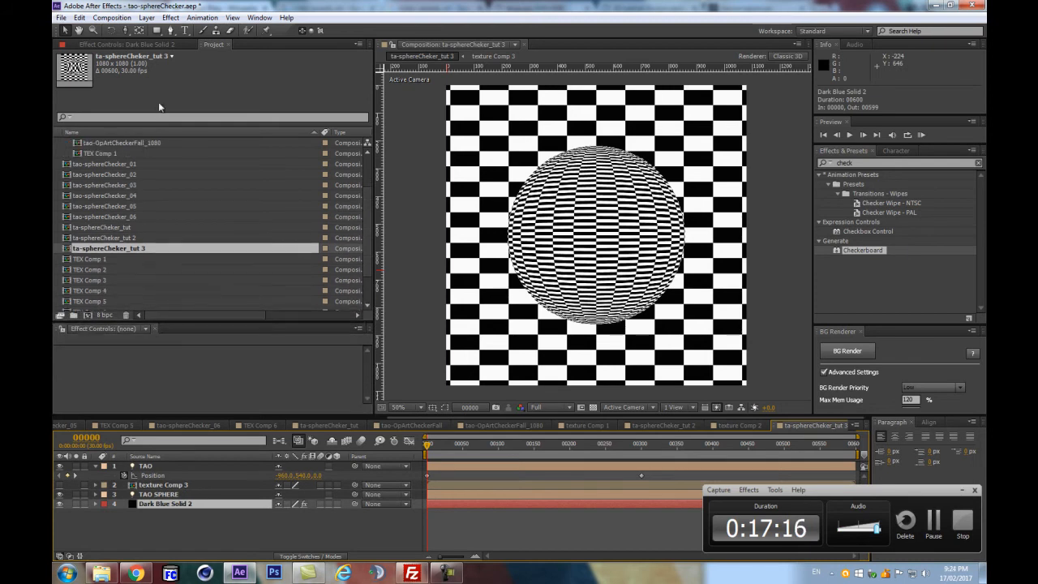
{"action": "left_click", "coordinate": [123, 44]}
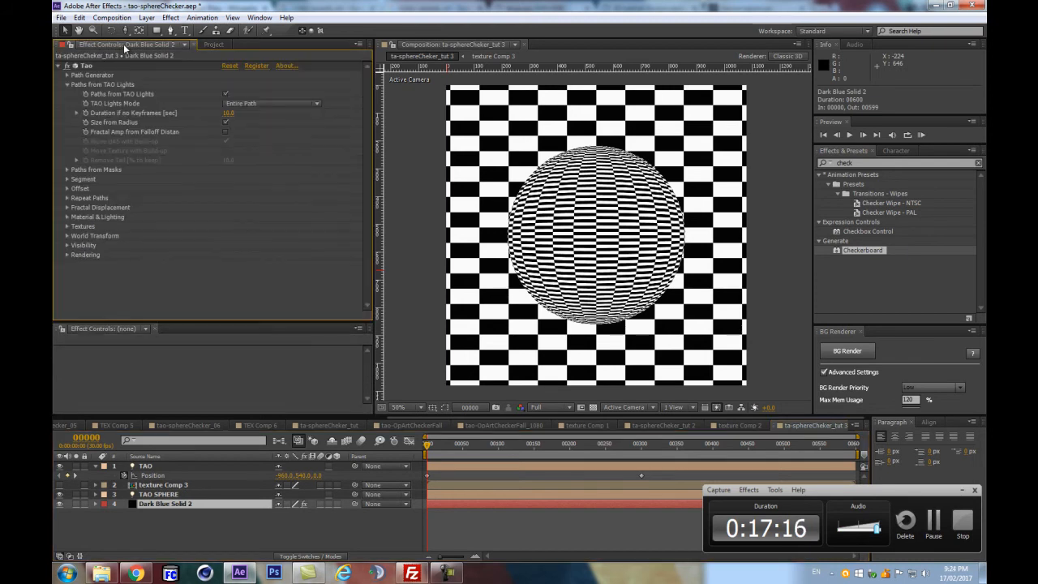
{"action": "left_click", "coordinate": [67, 217]}
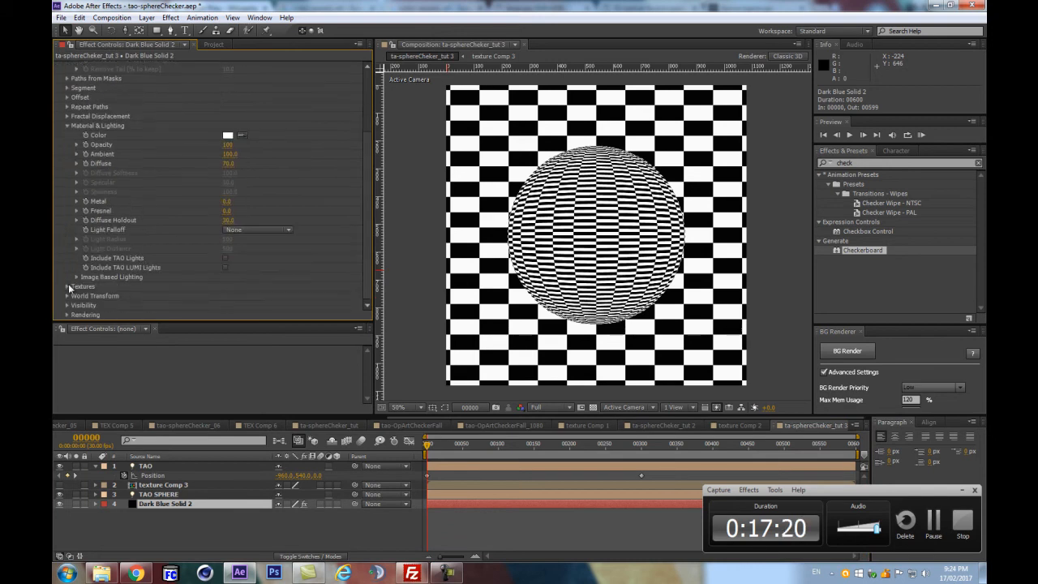
{"action": "left_click", "coordinate": [67, 286]}
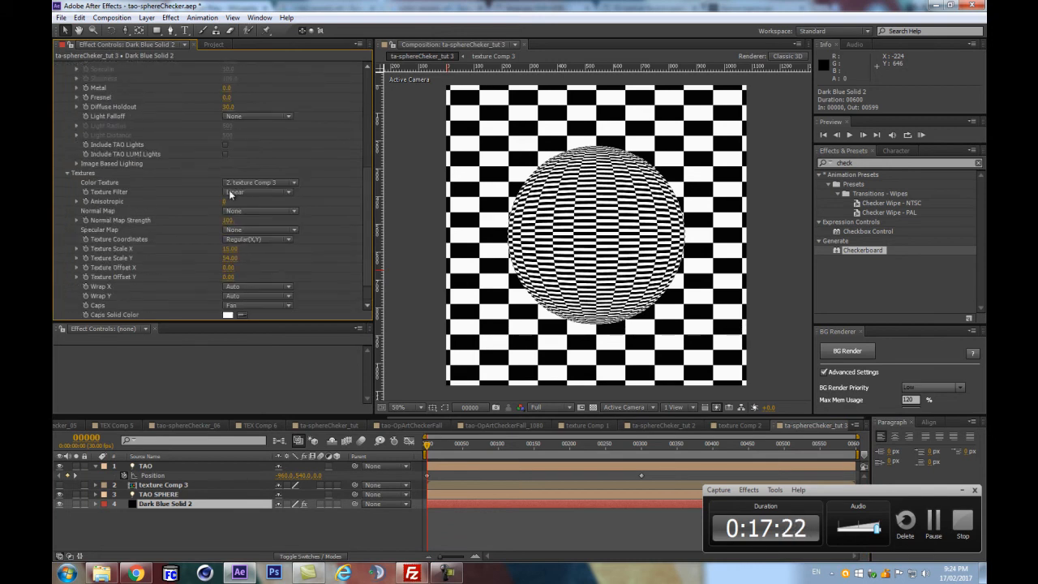
Step: Try Solid Face as Tao's Texture Filter and undo the change
{"action": "left_click", "coordinate": [239, 192]}
{"action": "left_click", "coordinate": [244, 227]}
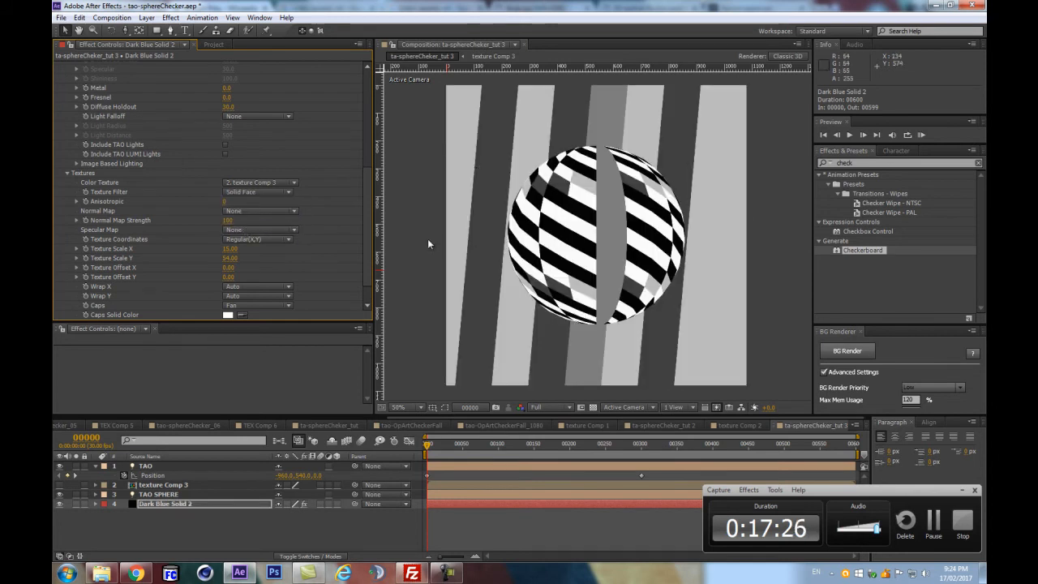
{"action": "key", "text": "ctrl+z"}
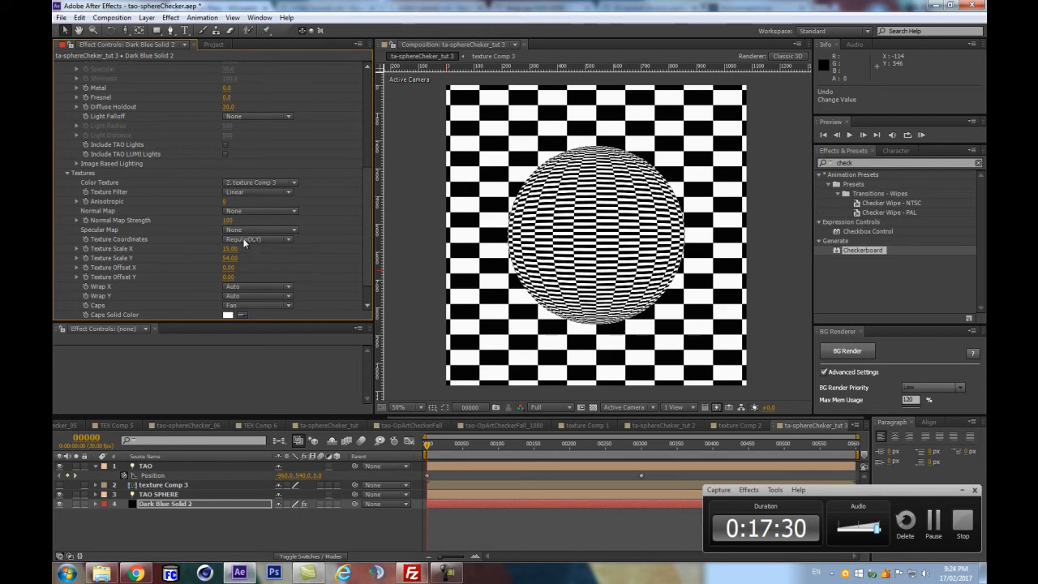
Step: Try the X, N.z Squared, X, Fractal Y and X, World X options for Tao's Texture Coordinates
{"action": "scroll", "coordinate": [243, 238], "scroll_direction": "down", "scroll_amount": 1}
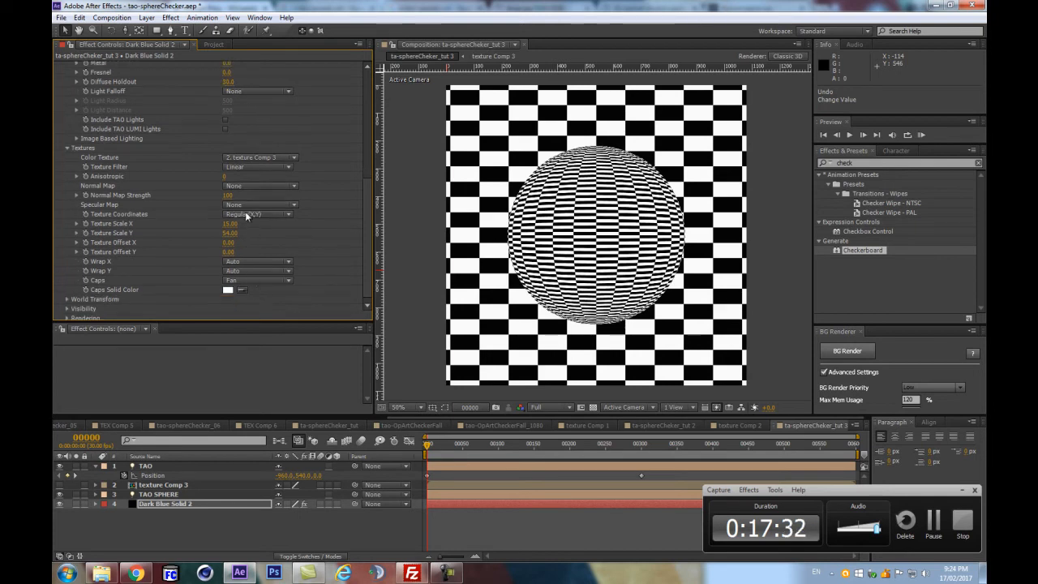
{"action": "left_click", "coordinate": [245, 214]}
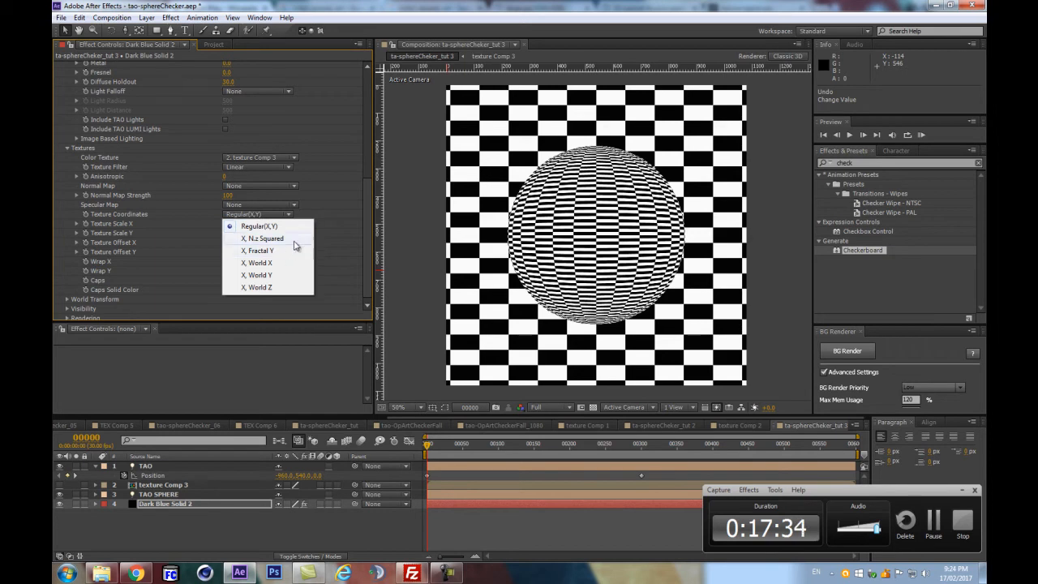
{"action": "left_click", "coordinate": [291, 240]}
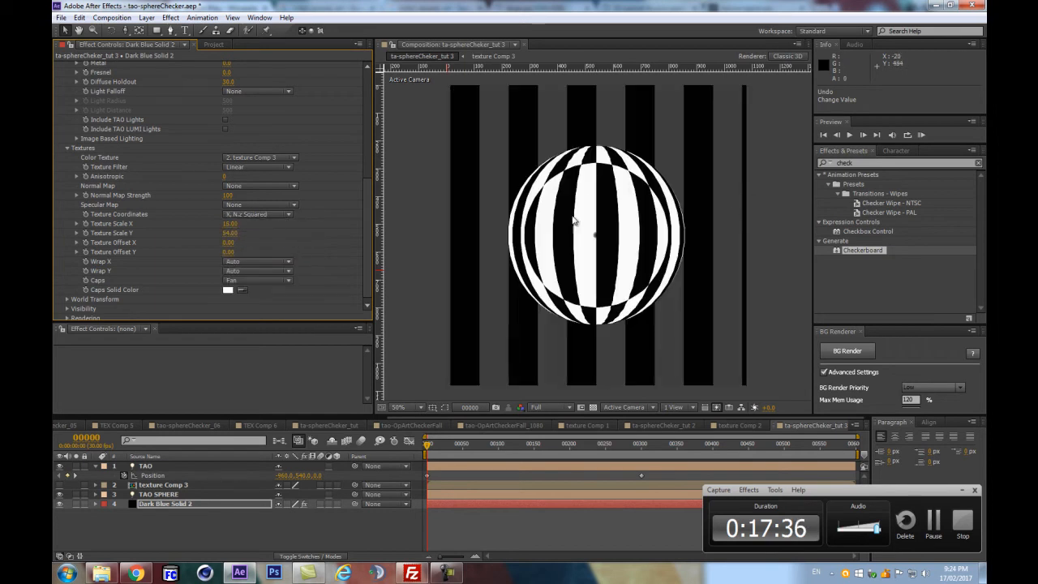
{"action": "left_click", "coordinate": [251, 214]}
{"action": "left_click", "coordinate": [256, 249]}
{"action": "left_click", "coordinate": [235, 215]}
{"action": "left_click", "coordinate": [250, 260]}
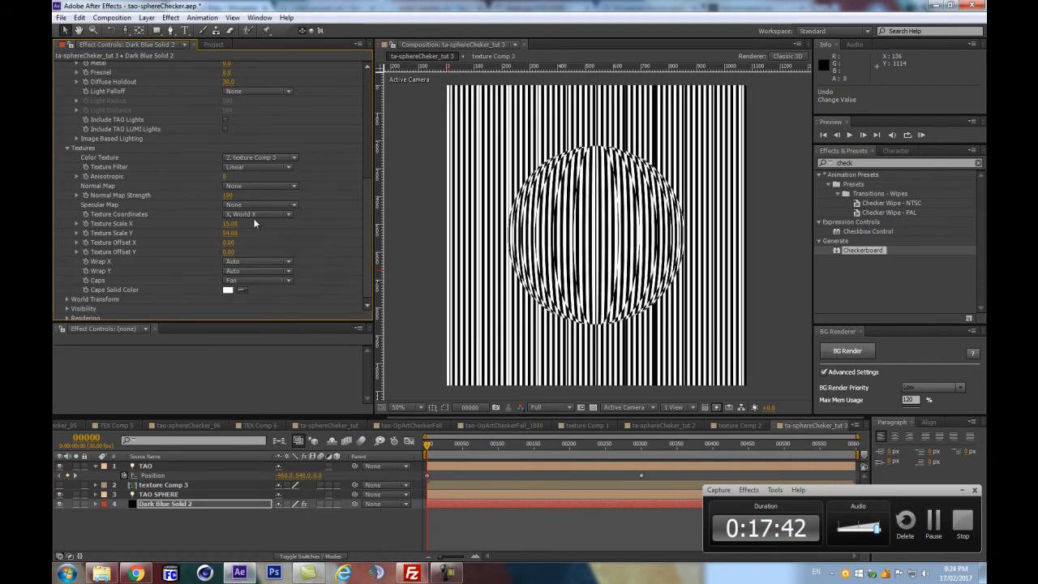
Step: Set Tao's Texture Coordinates to X, World Y and reduce Texture Scale X to about 11.5
{"action": "left_click", "coordinate": [254, 214]}
{"action": "left_click", "coordinate": [273, 274]}
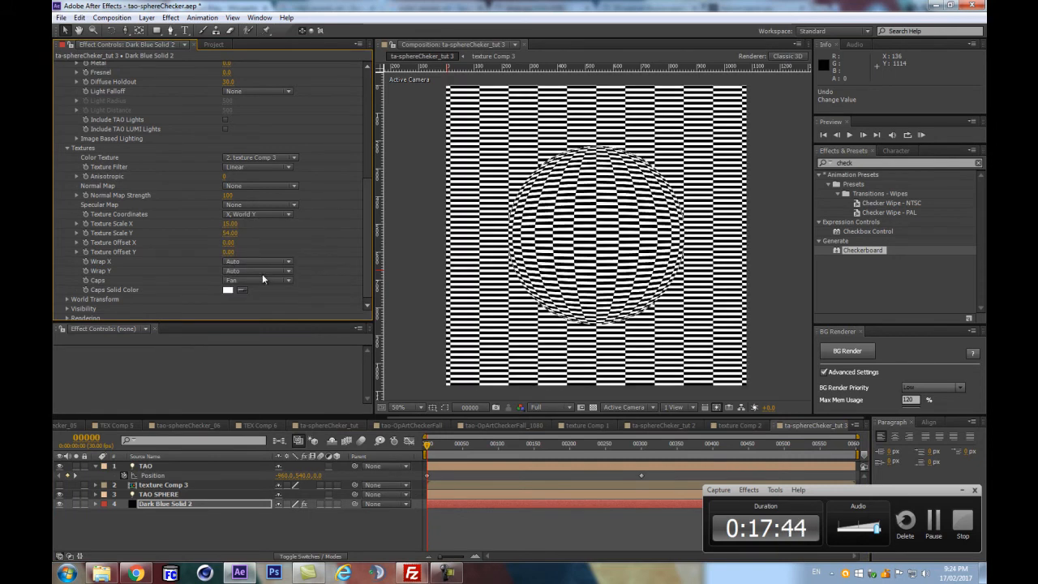
{"action": "left_click_drag", "start_coordinate": [229, 225], "coordinate": [160, 233]}
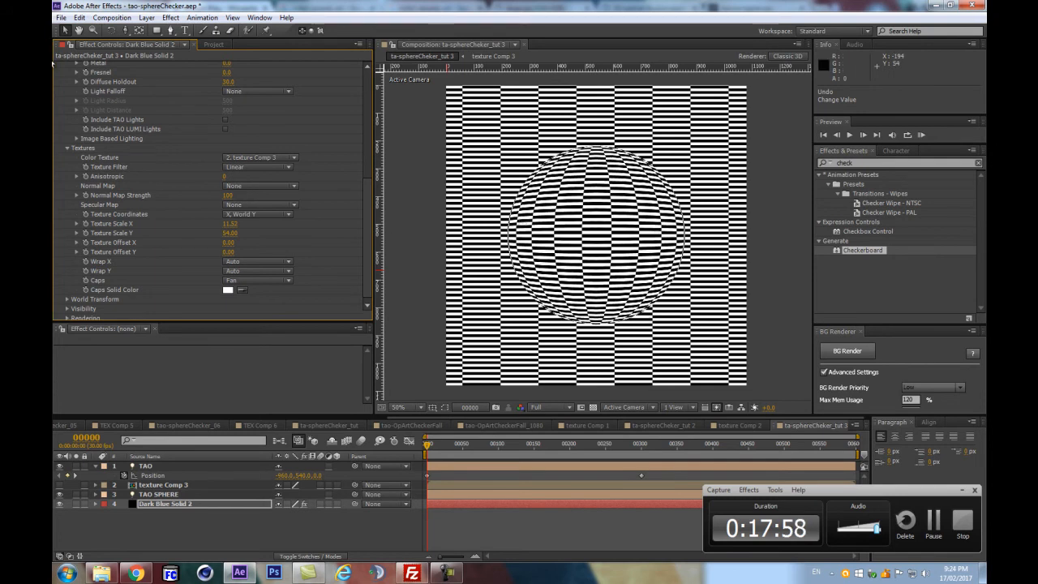
Step: Duplicate the ta-sphereCheker_tut 3 composition in the project
{"action": "left_click", "coordinate": [211, 44]}
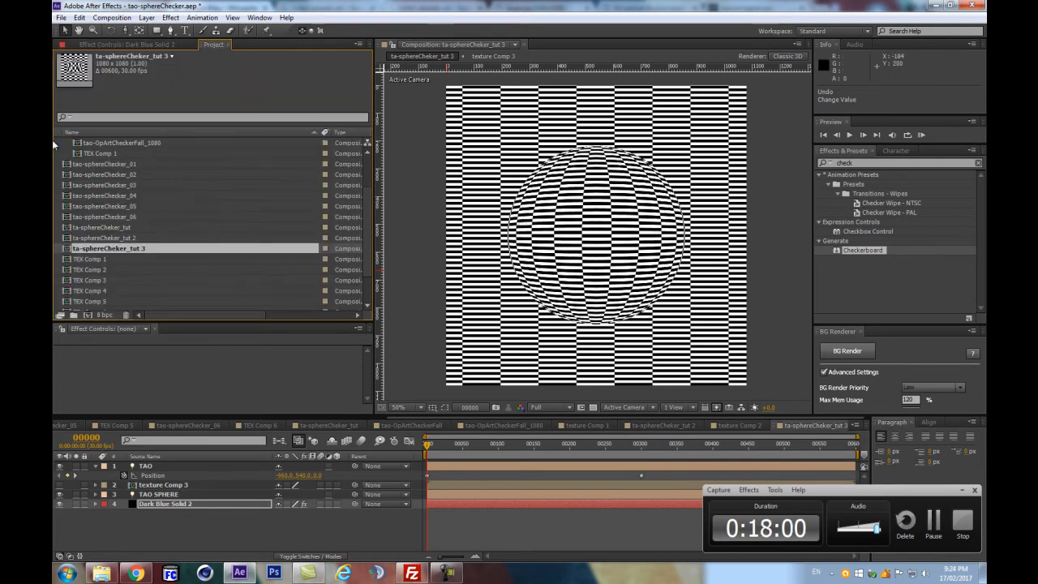
{"action": "left_click", "coordinate": [86, 218]}
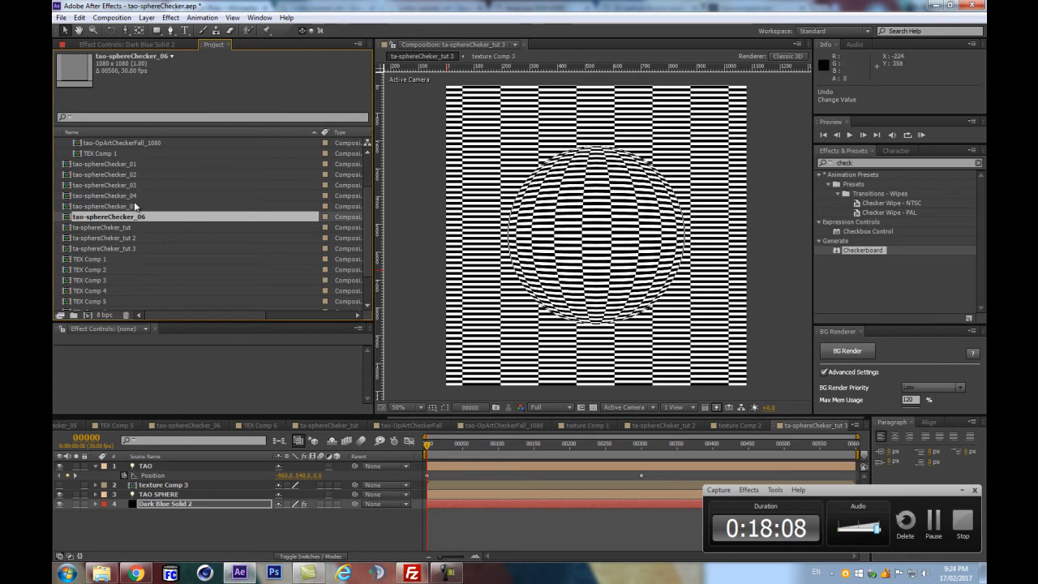
{"action": "left_click", "coordinate": [101, 248]}
{"action": "key", "text": "ctrl+d"}
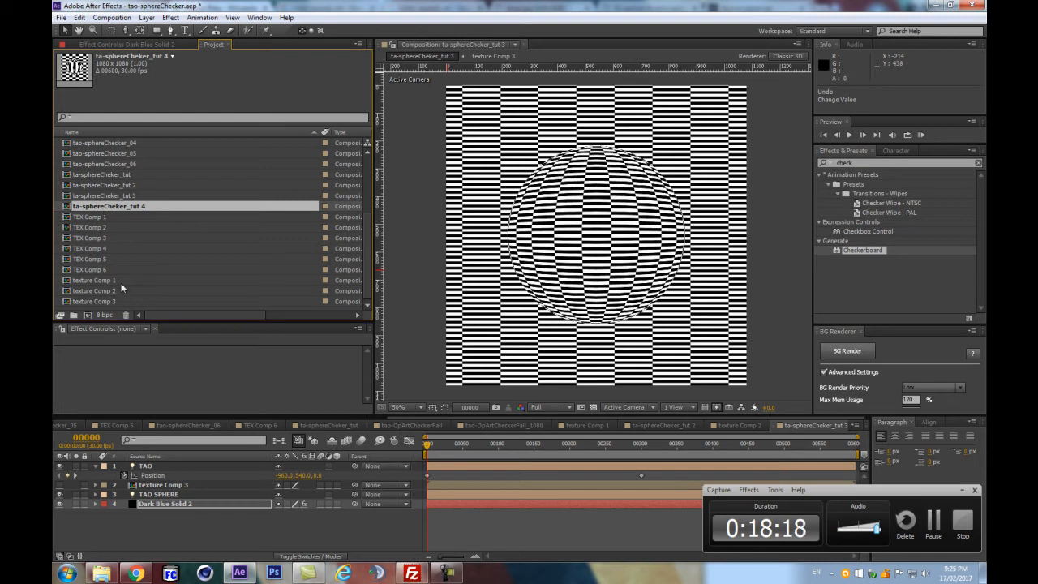
Step: Duplicate texture Comp 3 and replace the texture layer in ta-sphereCheker_tut 4 with texture Comp 4
{"action": "left_click", "coordinate": [103, 301]}
{"action": "key", "text": "ctrl+d"}
{"action": "double_click", "coordinate": [112, 196]}
{"action": "left_click", "coordinate": [156, 485]}
{"action": "left_click_drag", "start_coordinate": [97, 301], "coordinate": [158, 485]}
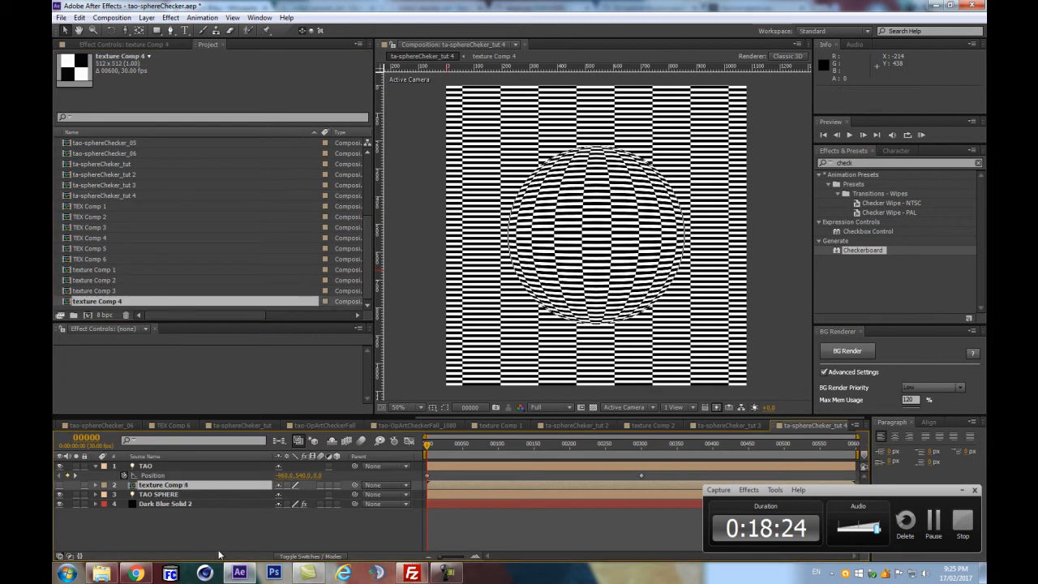
Step: Rename the TAO SPHERE light layer as TAO CUBE
{"action": "left_click", "coordinate": [150, 503]}
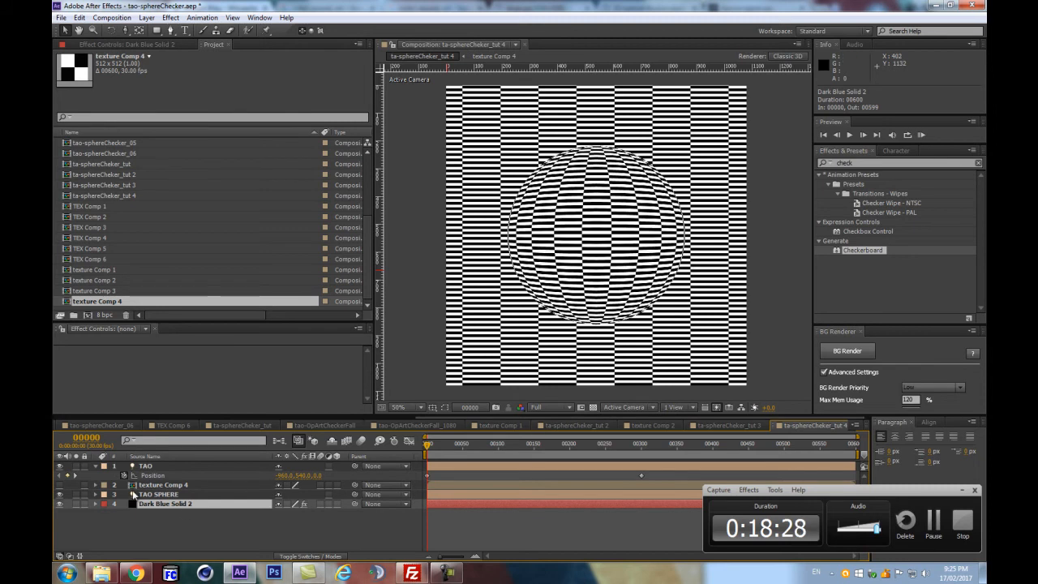
{"action": "left_click", "coordinate": [151, 44]}
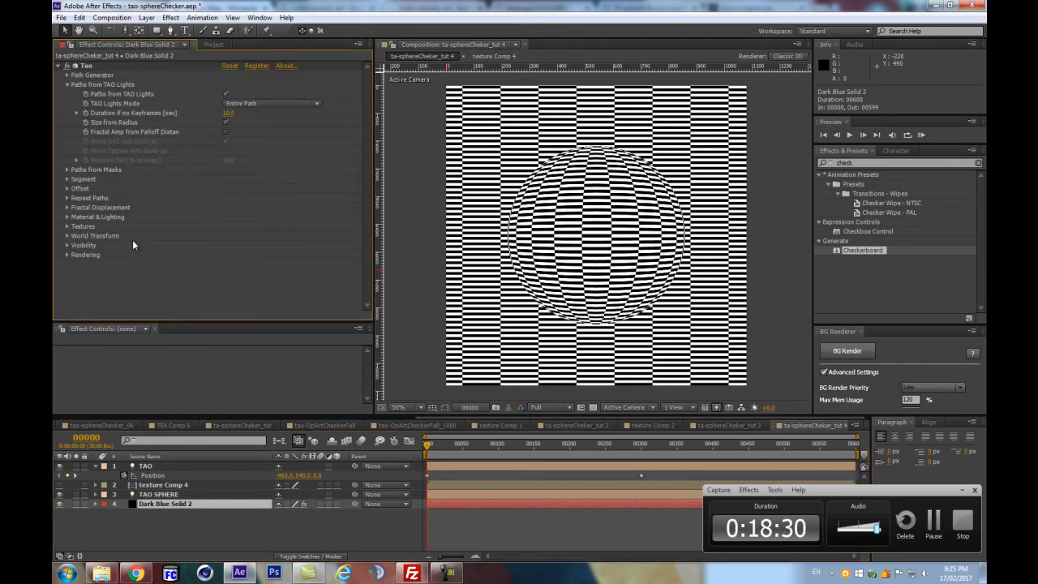
{"action": "left_click", "coordinate": [158, 494]}
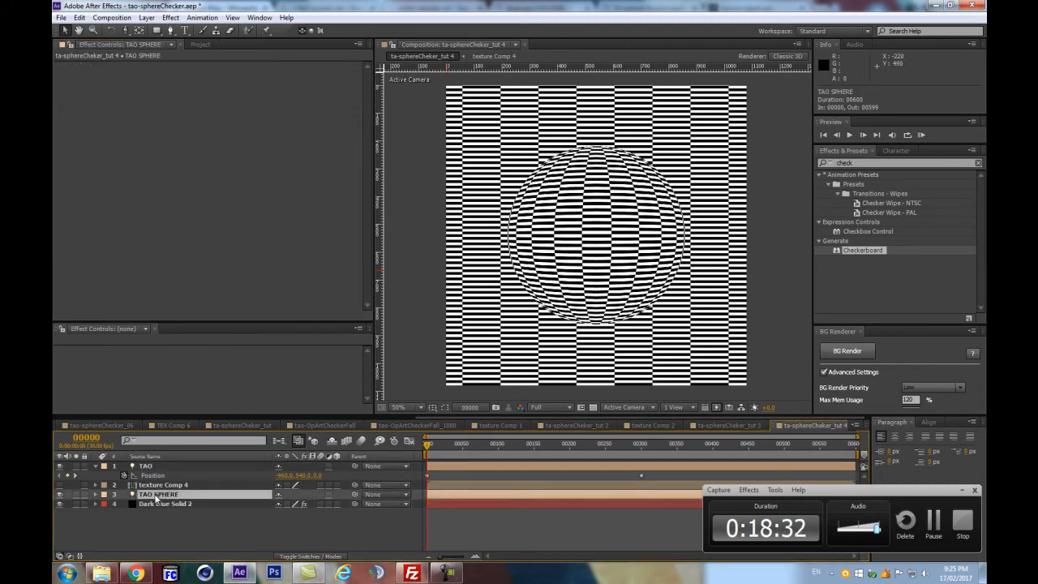
{"action": "key", "text": "Return"}
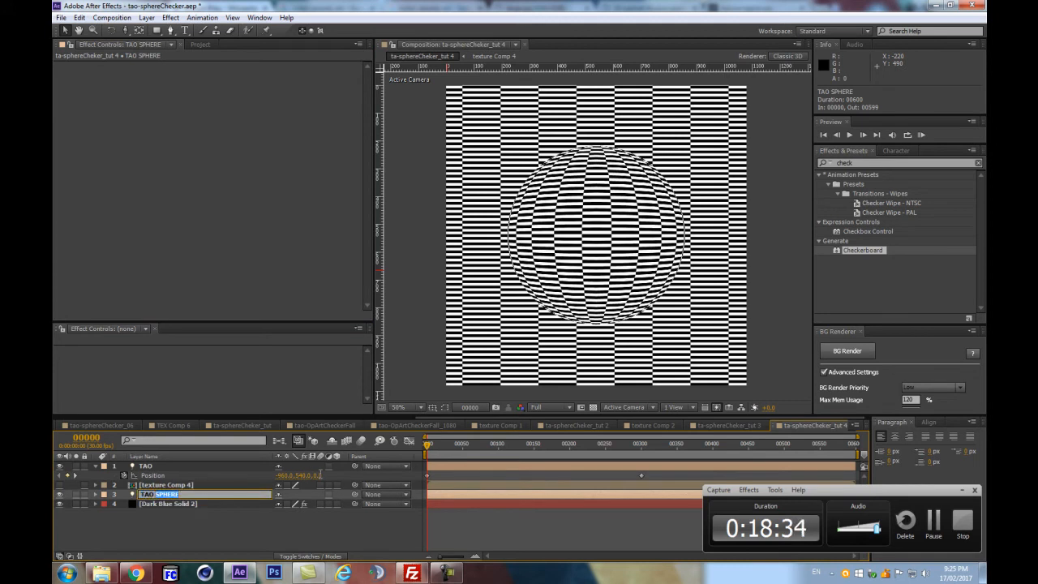
{"action": "key", "text": "BackSpace"}
{"action": "type", "text": "CUBE"}
{"action": "key", "text": "Return"}
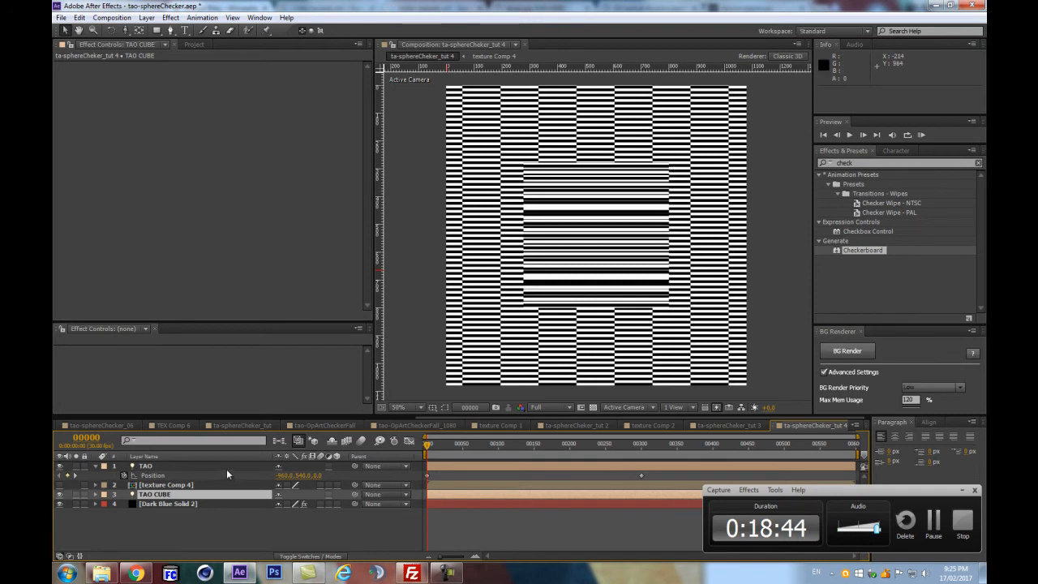
Step: Set the segment Sides of the Tao effect on Dark Blue Solid 2 to 8
{"action": "left_click", "coordinate": [153, 504]}
{"action": "key", "text": "ctrl+Up"}
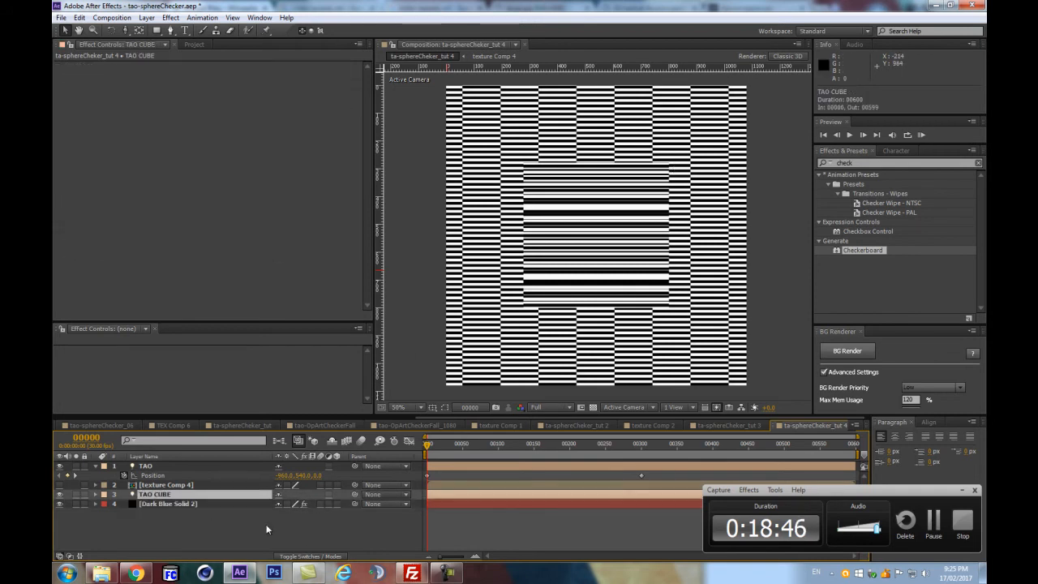
{"action": "key", "text": "ctrl+Down"}
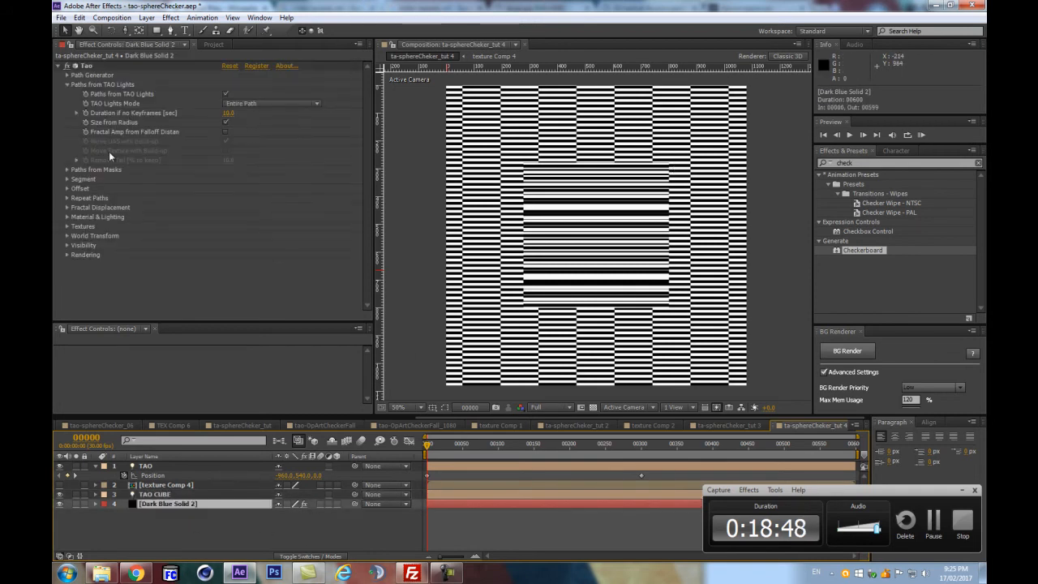
{"action": "left_click", "coordinate": [68, 178]}
{"action": "scroll", "coordinate": [68, 180], "scroll_direction": "down", "scroll_amount": 3}
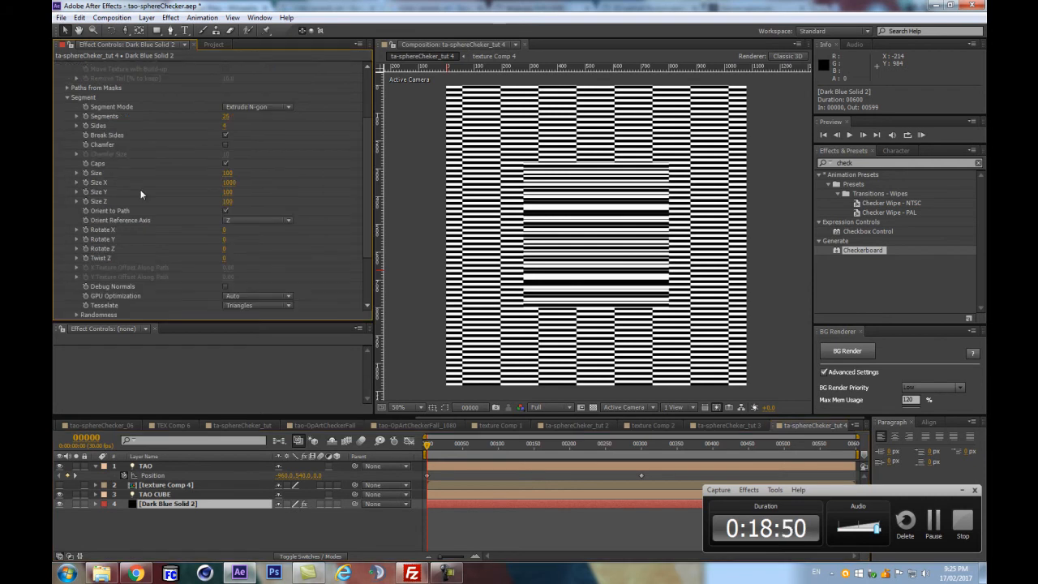
{"action": "left_click", "coordinate": [225, 126]}
{"action": "type", "text": "8"}
{"action": "key", "text": "Return"}
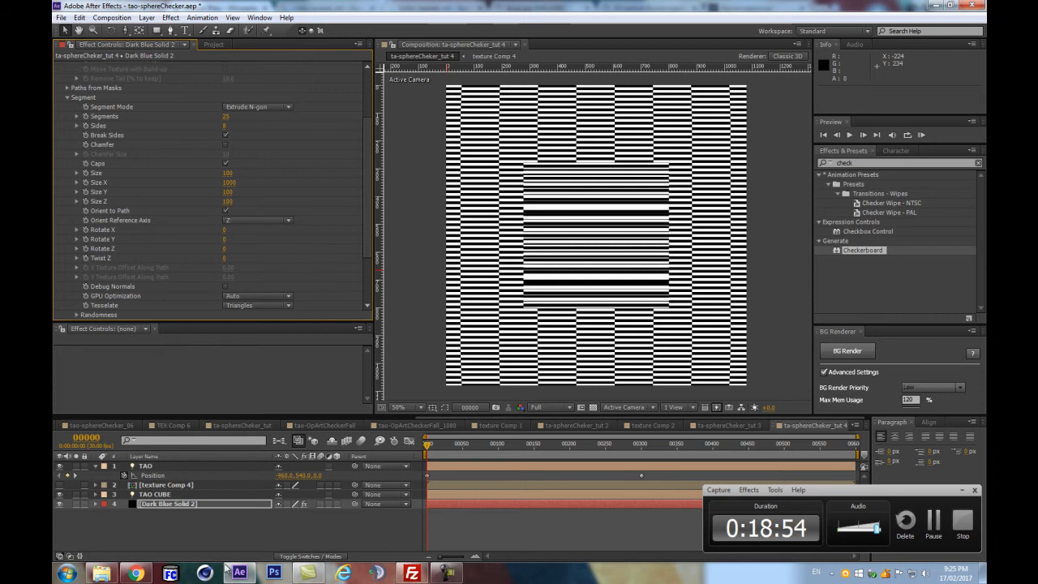
Step: Try an X Rotation of 0° on the TAO CUBE light and undo it
{"action": "left_click", "coordinate": [208, 503]}
{"action": "left_click", "coordinate": [213, 494]}
{"action": "key", "text": "r"}
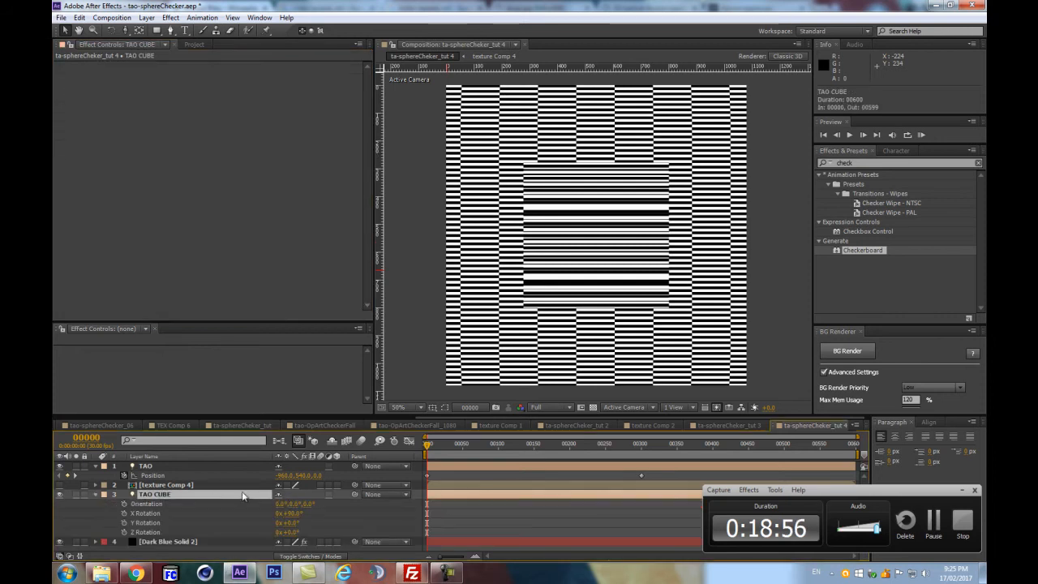
{"action": "left_click", "coordinate": [290, 513]}
{"action": "type", "text": "0"}
{"action": "key", "text": "Return"}
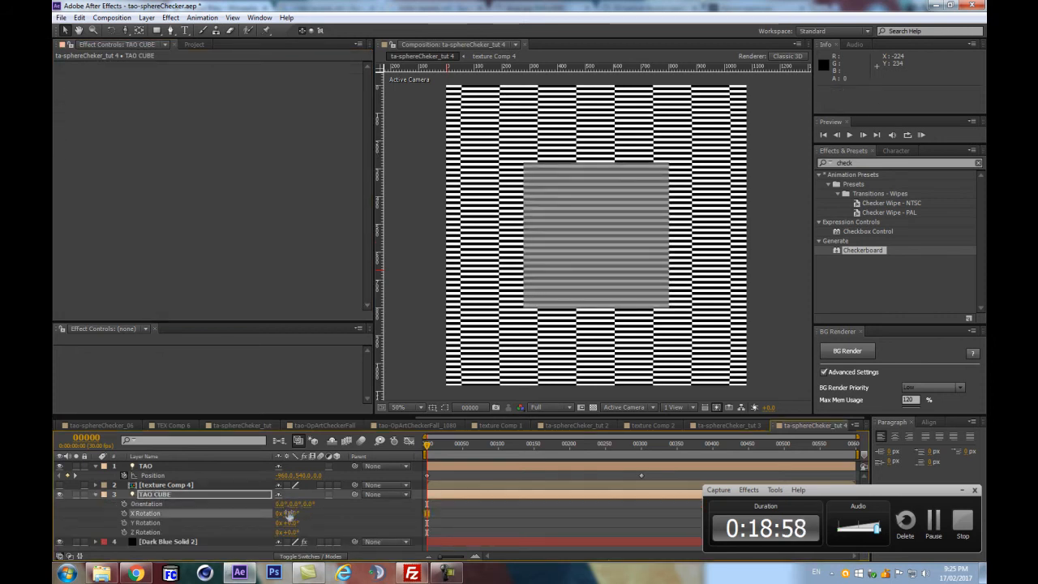
{"action": "key", "text": "ctrl+z"}
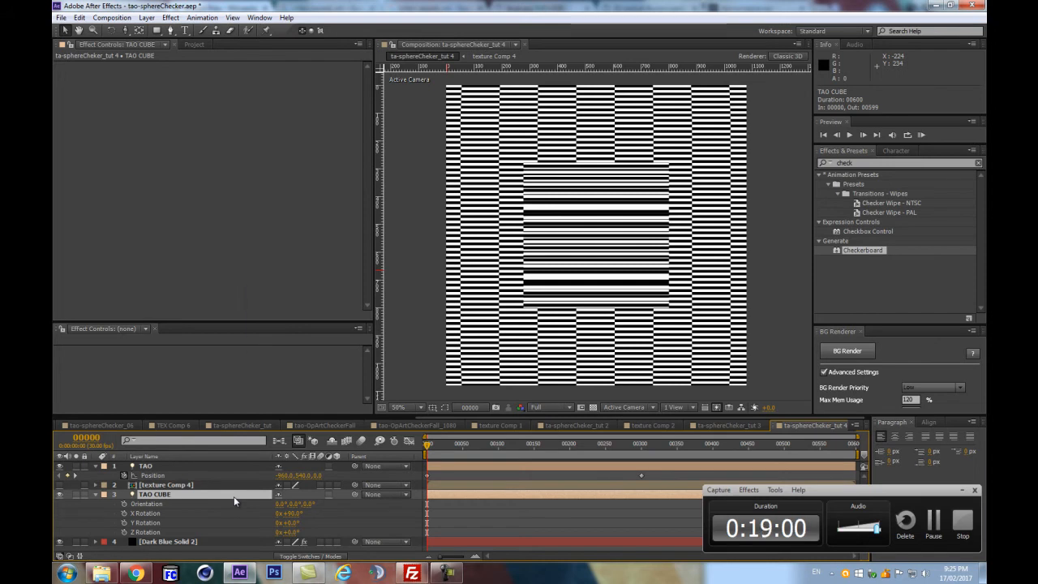
Step: Set the TAO CUBE light's auto-orientation to Off and its X Rotation to 0°
{"action": "key", "text": "ctrl+alt+o"}
{"action": "left_click", "coordinate": [286, 328]}
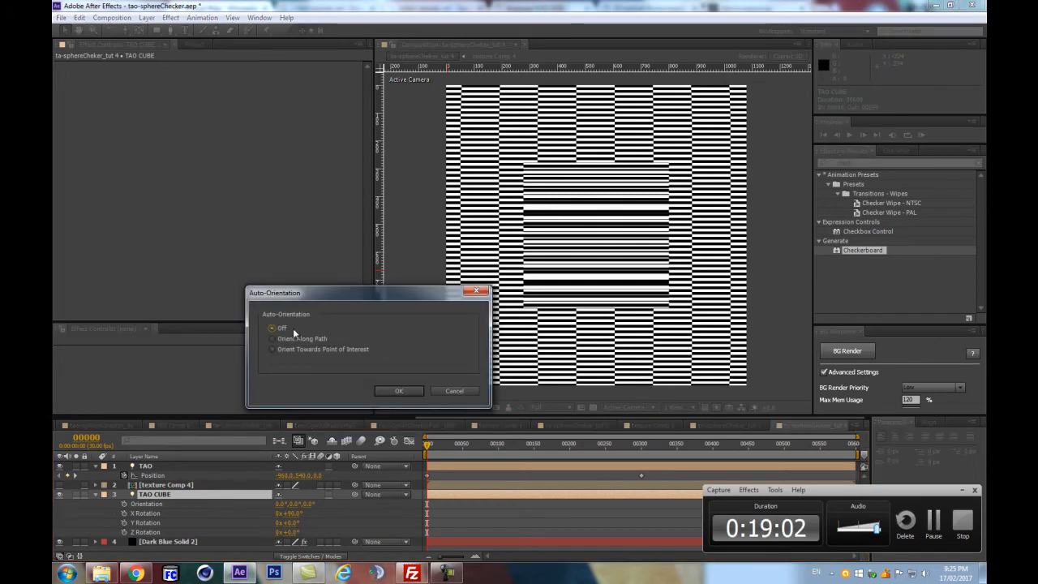
{"action": "key", "text": "Return"}
{"action": "left_click", "coordinate": [292, 514]}
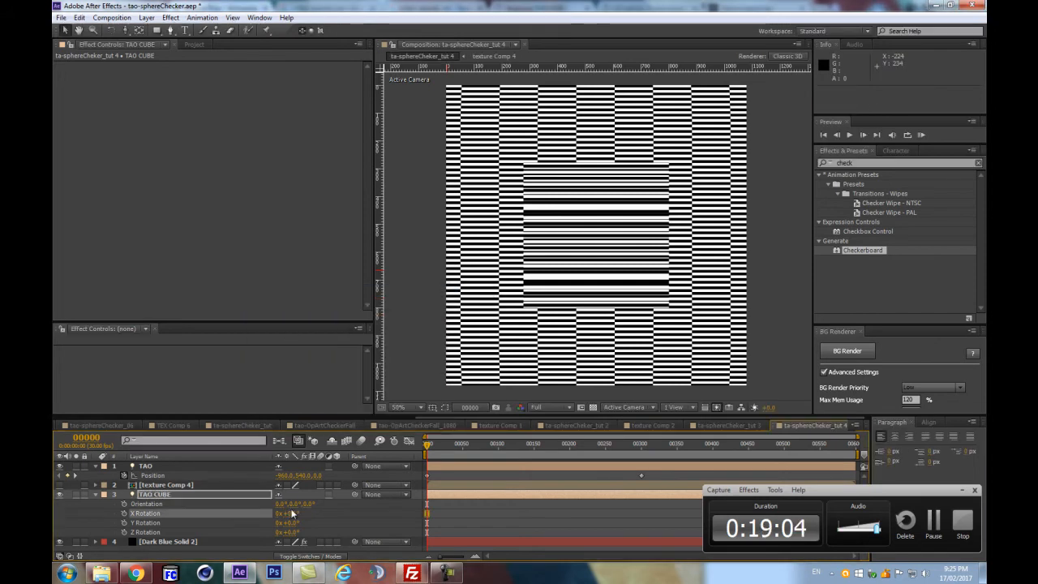
{"action": "type", "text": "0"}
{"action": "key", "text": "Return"}
Step: Try rotating the TAO CUBE light about its Y axis and undo the changes
{"action": "left_click_drag", "start_coordinate": [285, 523], "coordinate": [339, 518]}
{"action": "key", "text": "ctrl+z"}
{"action": "key", "text": "ctrl+z"}
{"action": "key", "text": "ctrl+z"}
{"action": "key", "text": "ctrl+z"}
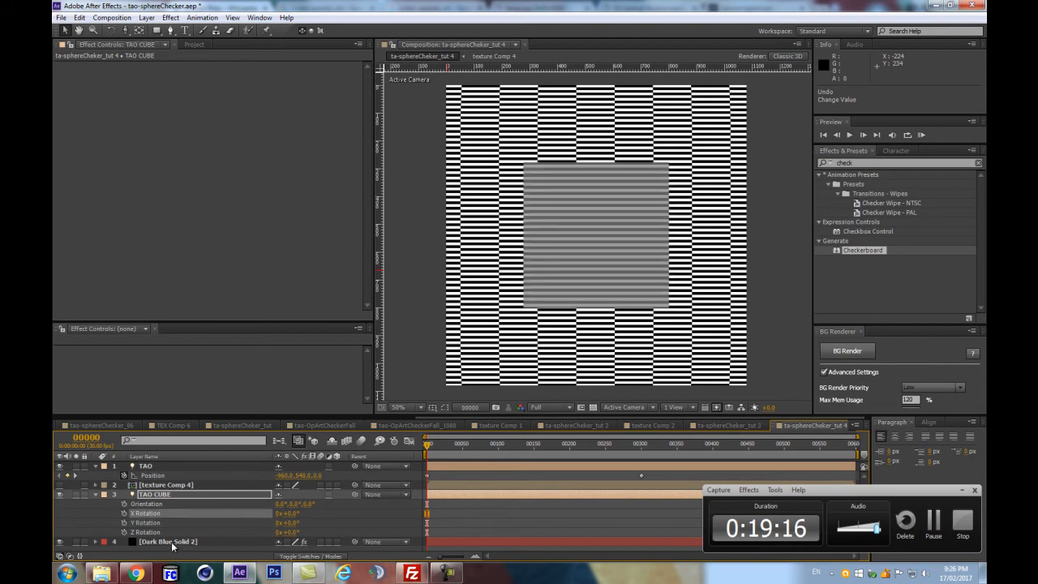
Step: Increase Tao's segment Sides to about 72 on Dark Blue Solid 2
{"action": "left_click", "coordinate": [172, 542]}
{"action": "left_click_drag", "start_coordinate": [224, 207], "coordinate": [551, 178]}
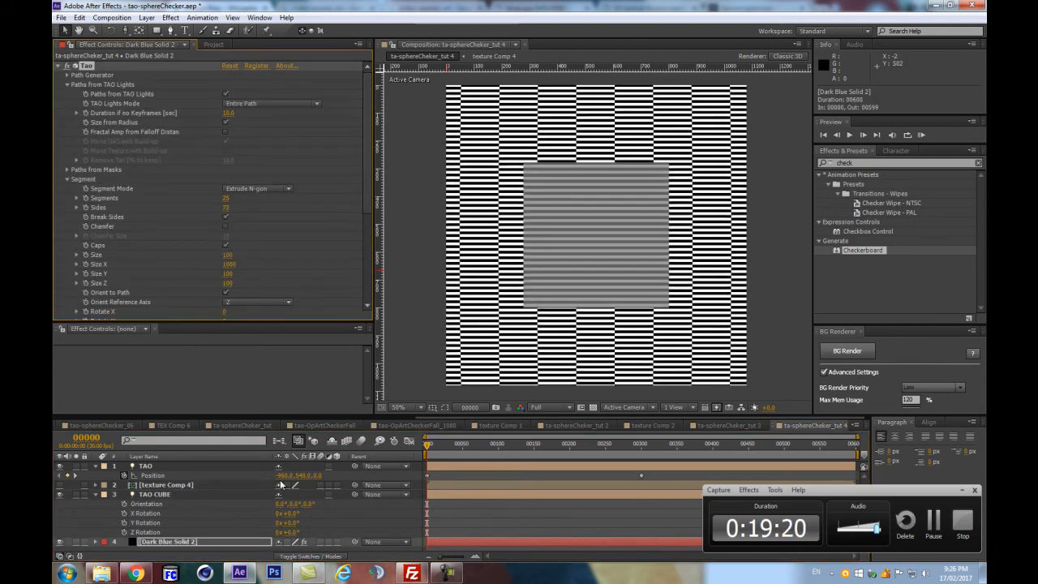
{"action": "left_click", "coordinate": [187, 494]}
{"action": "left_click", "coordinate": [174, 539]}
{"action": "left_click", "coordinate": [227, 207]}
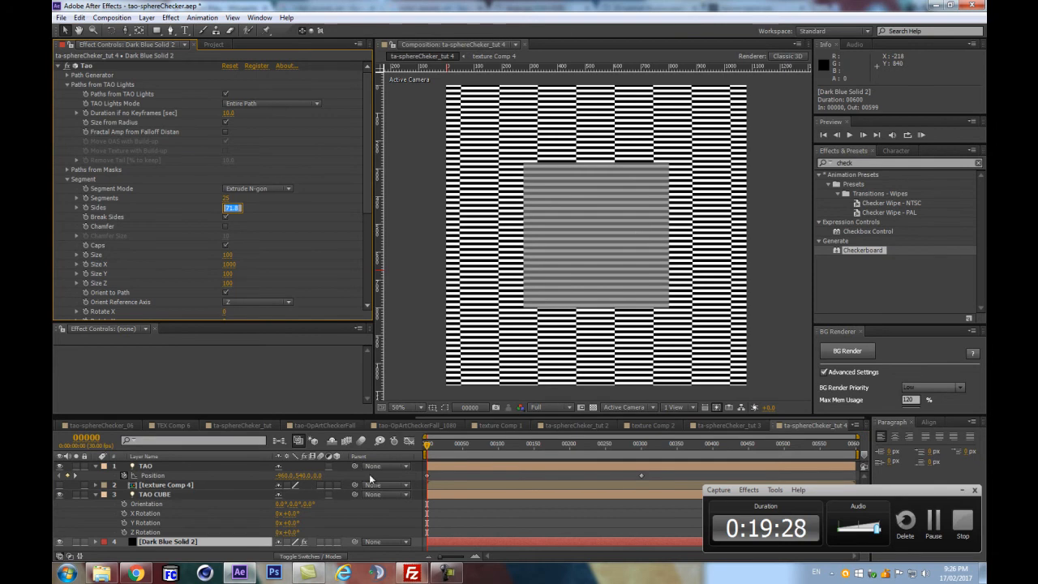
Step: Rotate the TAO CUBE light about X to about 98° and set Tao's segment Sides to 4
{"action": "left_click_drag", "start_coordinate": [290, 514], "coordinate": [342, 511]}
{"action": "left_click", "coordinate": [162, 541]}
{"action": "left_click", "coordinate": [227, 208]}
{"action": "left_click", "coordinate": [311, 199]}
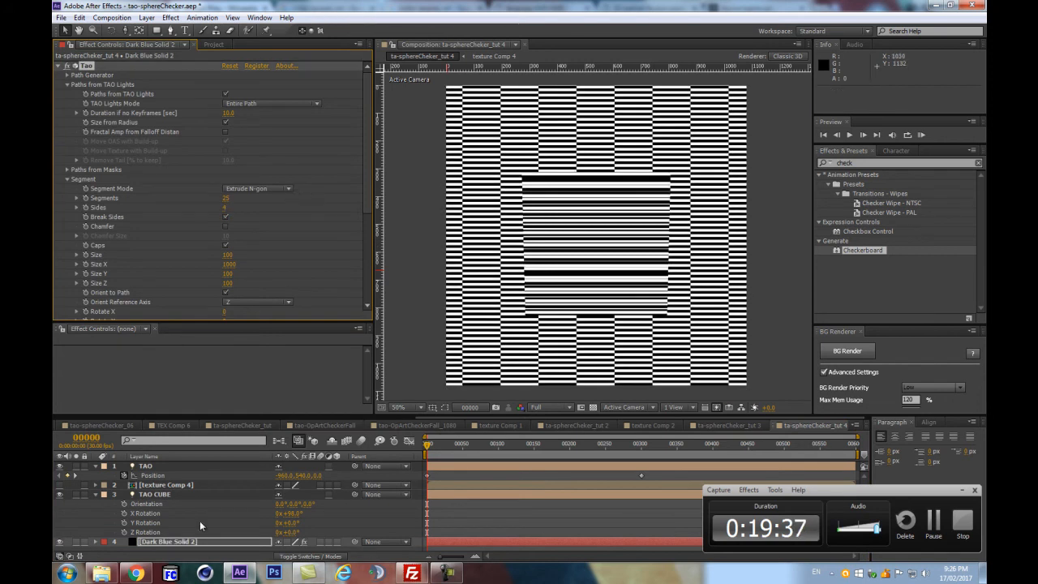
Step: Rename the TAO CUBE light layer as TAO CUBE sid:8
{"action": "left_click", "coordinate": [162, 494]}
{"action": "key", "text": "Return"}
{"action": "type", "text": "sid:"}
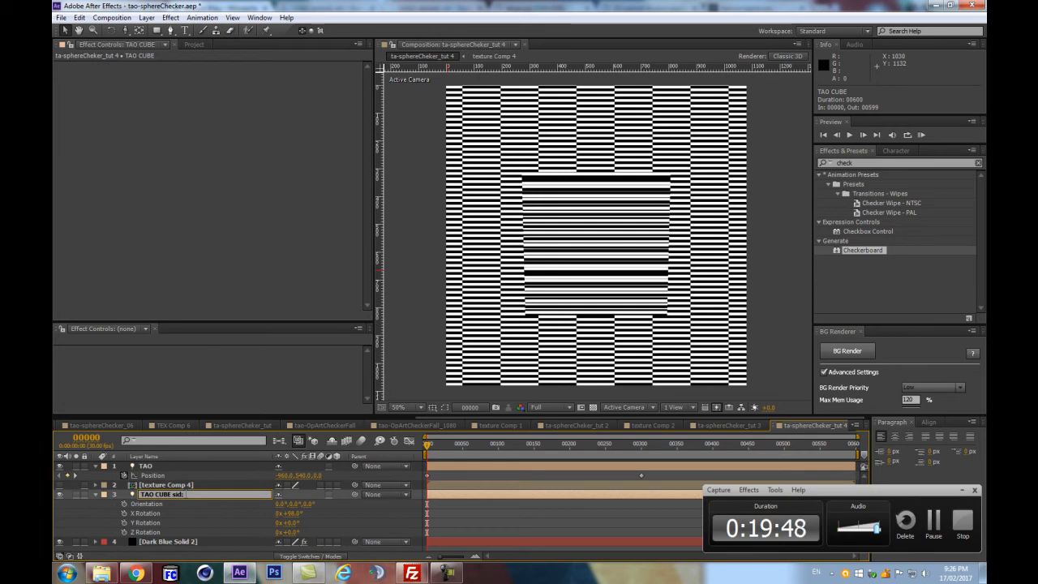
{"action": "type", "text": "8"}
{"action": "key", "text": "Return"}
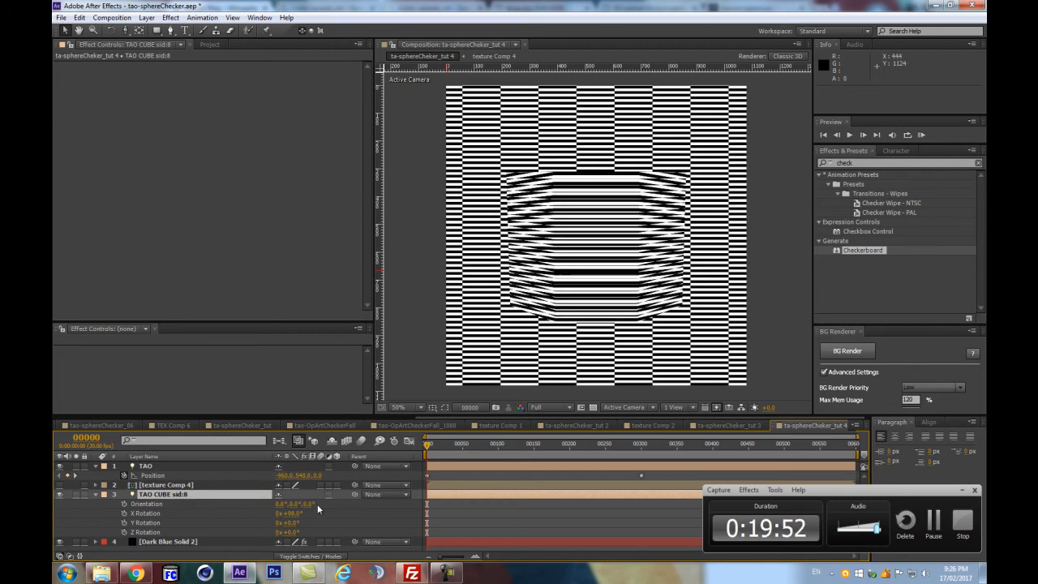
Step: Set the X Rotation of the TAO CUBE sid:8 light to 0°
{"action": "mouse_move", "coordinate": [290, 513]}
{"action": "left_mouse_down"}
{"action": "mouse_move", "coordinate": [337, 506]}
{"action": "mouse_move", "coordinate": [260, 533]}
{"action": "mouse_move", "coordinate": [297, 513]}
{"action": "left_mouse_up"}
{"action": "left_click", "coordinate": [290, 517]}
{"action": "type", "text": "0"}
{"action": "key", "text": "Return"}
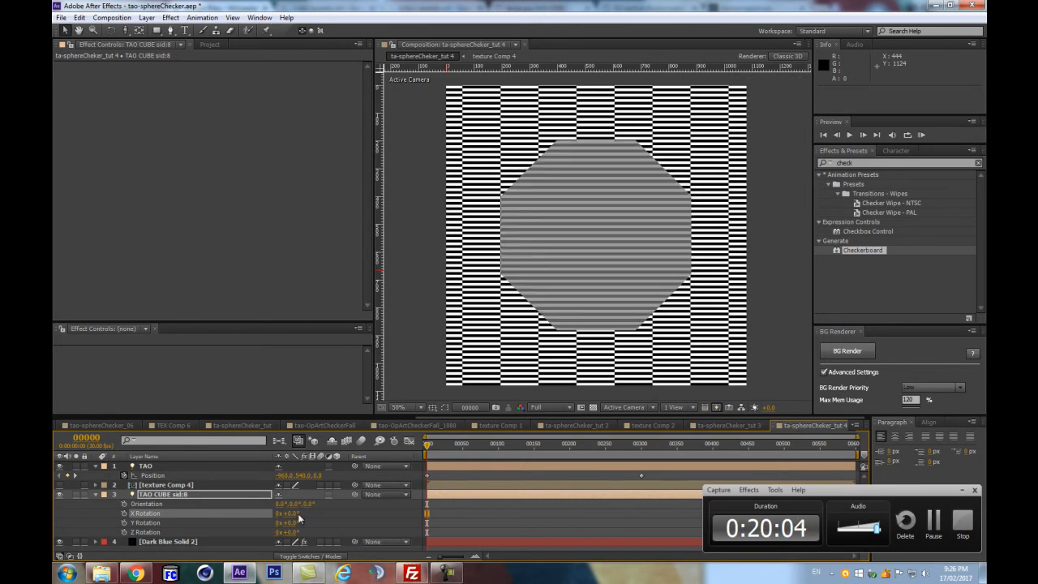
Step: Rename the TAO CUBE sid:8 light layer as TAO CUBE sid:22
{"action": "left_click", "coordinate": [195, 494]}
{"action": "key", "text": "Return"}
{"action": "key", "text": "BackSpace"}
{"action": "type", "text": "22"}
{"action": "key", "text": "Return"}
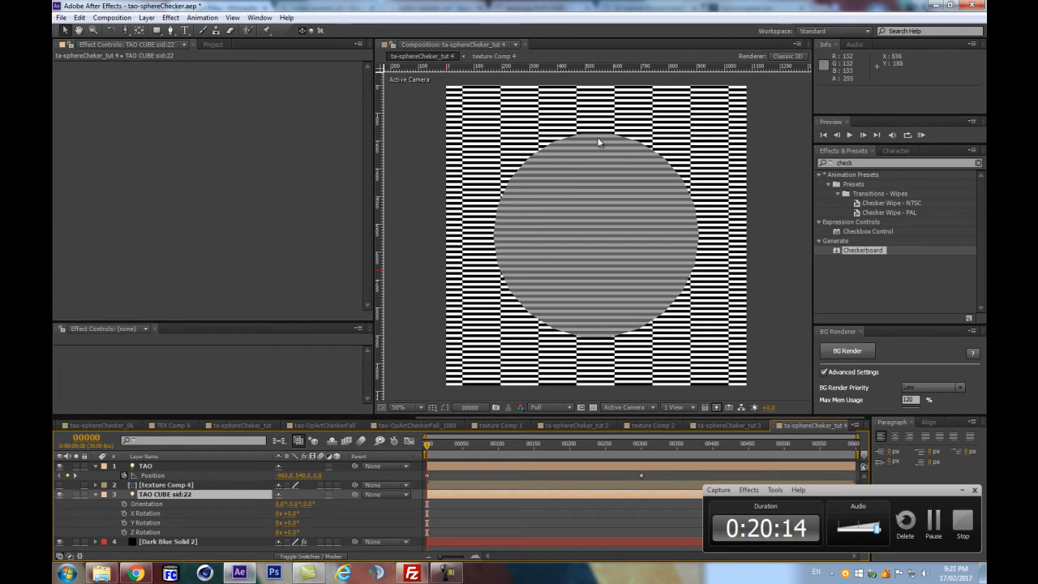
Step: Try an X Rotation of about 92° on the TAO CUBE sid:22 light and reset it to 0°
{"action": "left_click_drag", "start_coordinate": [294, 510], "coordinate": [334, 503]}
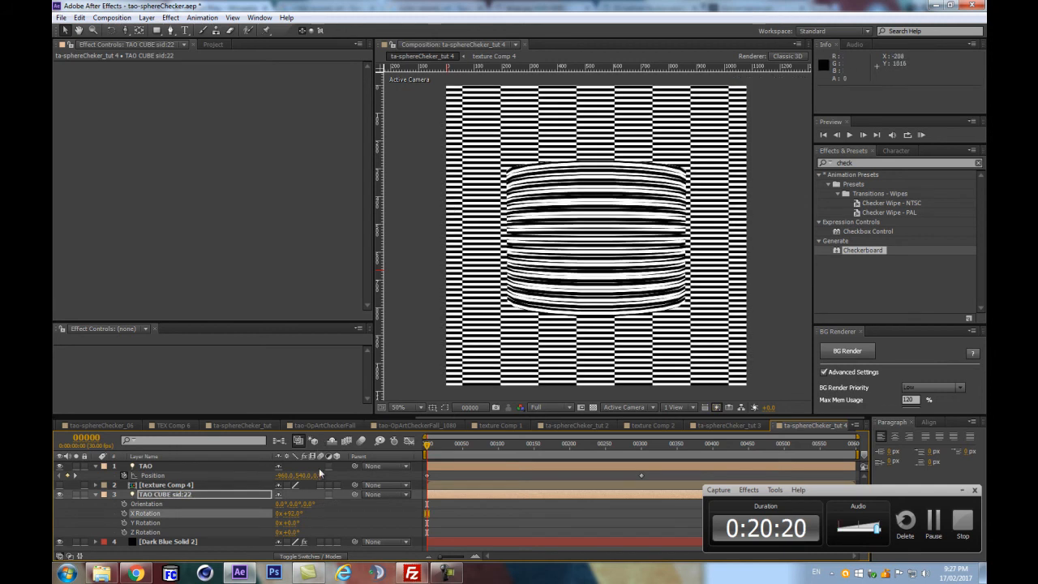
{"action": "left_click", "coordinate": [292, 513]}
{"action": "type", "text": "0"}
{"action": "key", "text": "Return"}
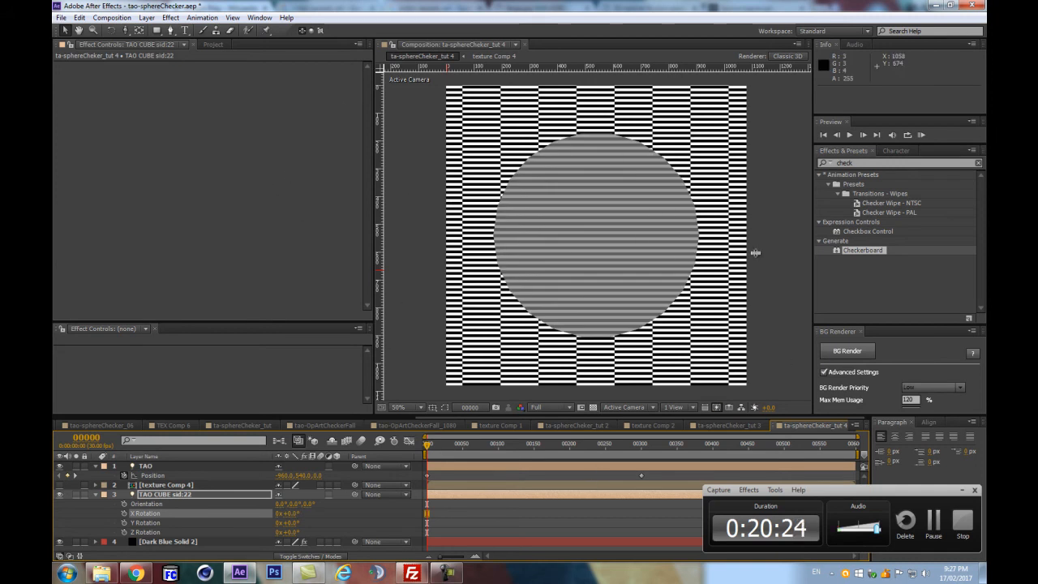
Step: Try disabling Tao's segment Caps on Dark Blue Solid 2 and enable them again
{"action": "left_click", "coordinate": [162, 541]}
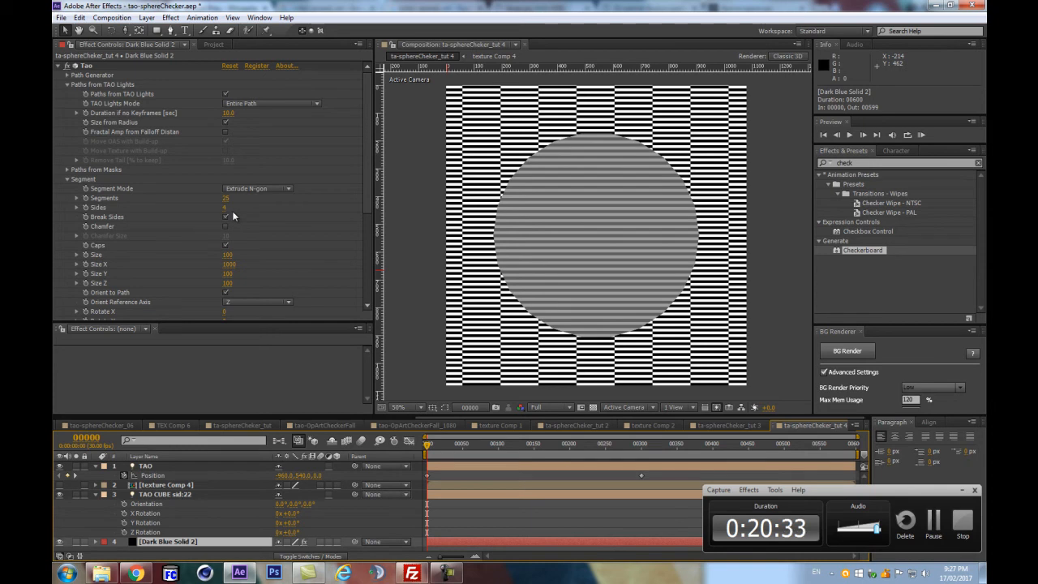
{"action": "left_click", "coordinate": [225, 245]}
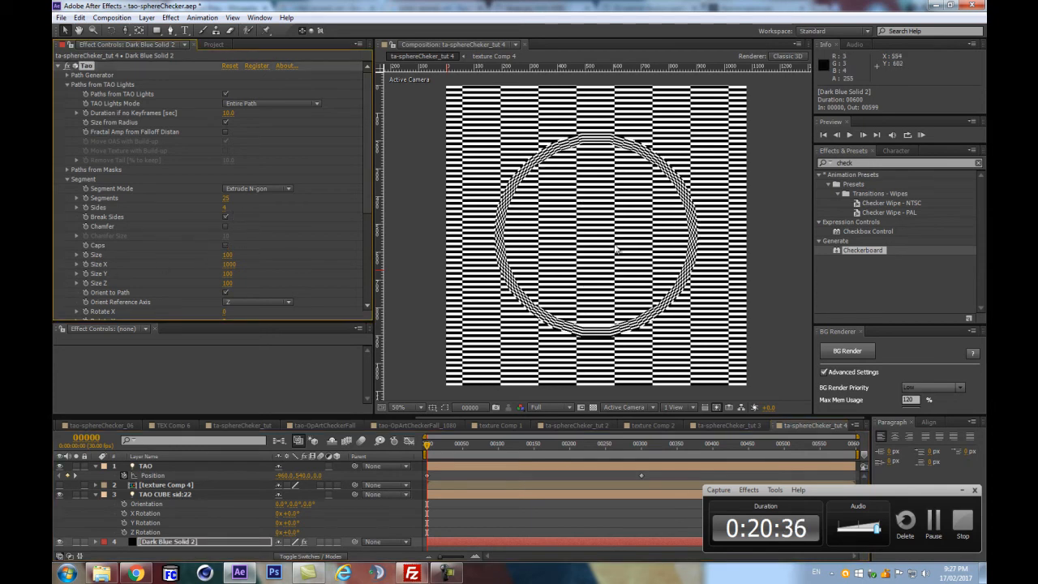
{"action": "left_click", "coordinate": [226, 246]}
Step: Set the Caps option in Tao's Textures settings to Full
{"action": "scroll", "coordinate": [247, 252], "scroll_direction": "down", "scroll_amount": 5}
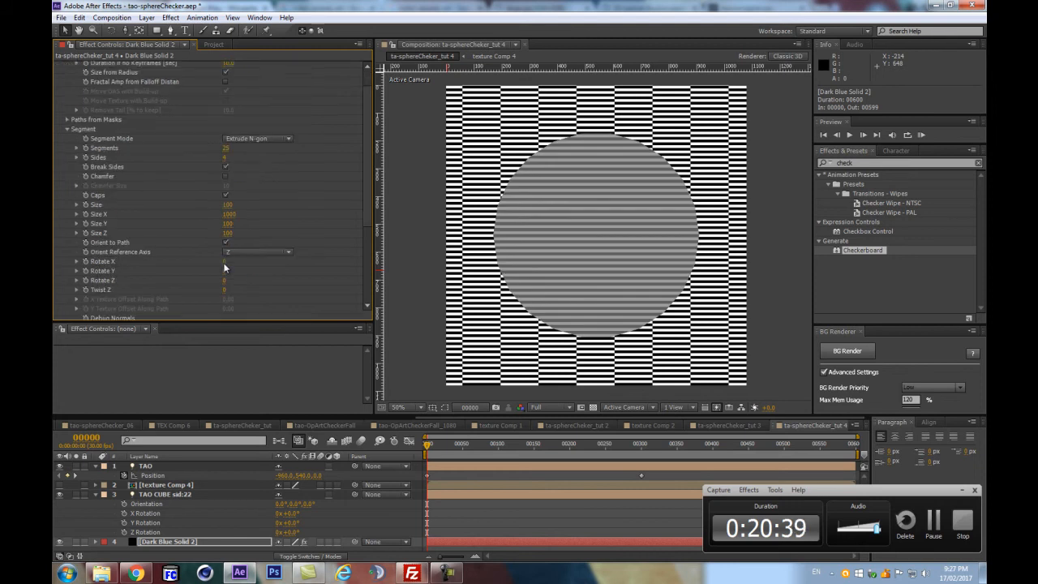
{"action": "left_click", "coordinate": [68, 286]}
{"action": "scroll", "coordinate": [150, 88], "scroll_direction": "down", "scroll_amount": 4}
{"action": "scroll", "coordinate": [275, 283], "scroll_direction": "down", "scroll_amount": 1}
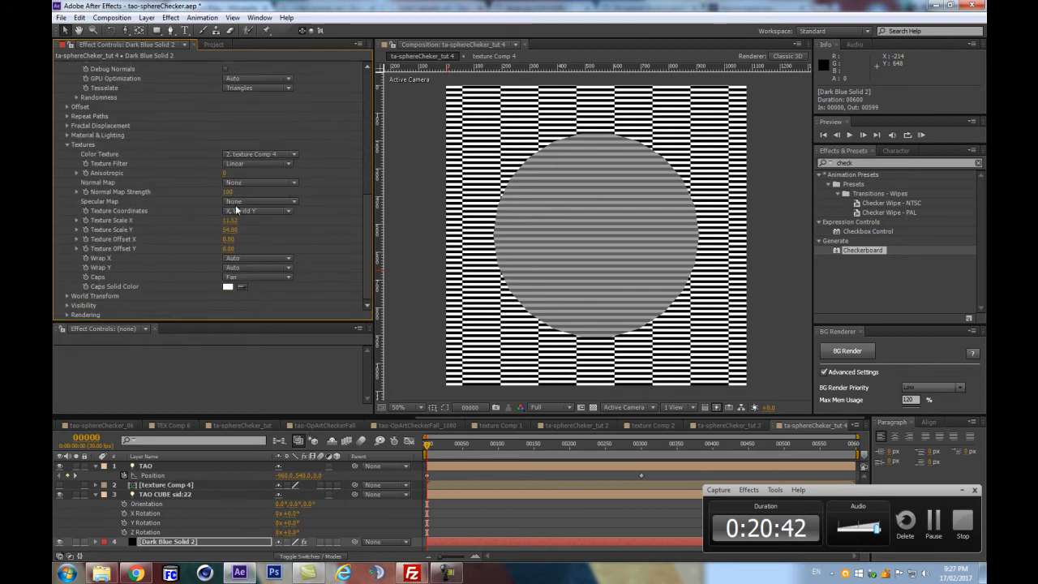
{"action": "left_click", "coordinate": [253, 277]}
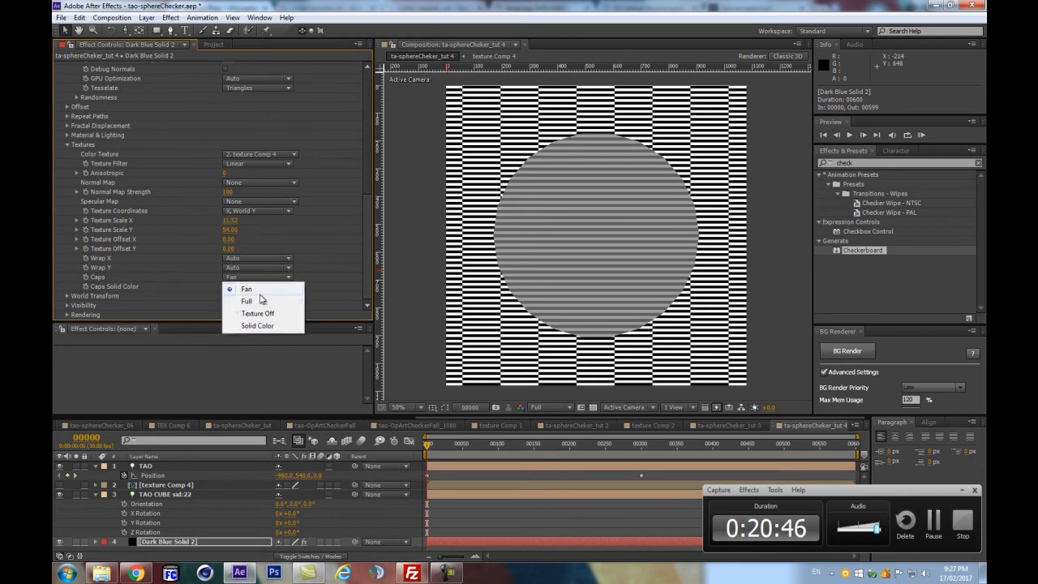
{"action": "left_click", "coordinate": [244, 301]}
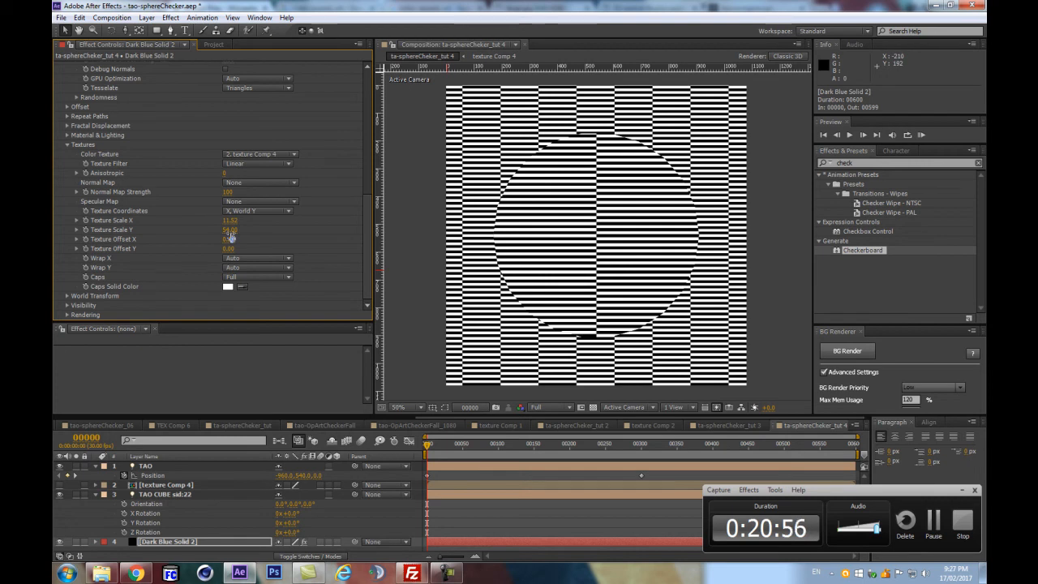
Step: Try a Texture Scale X of about 38 in Tao and set it to 1
{"action": "left_click_drag", "start_coordinate": [230, 220], "coordinate": [347, 203]}
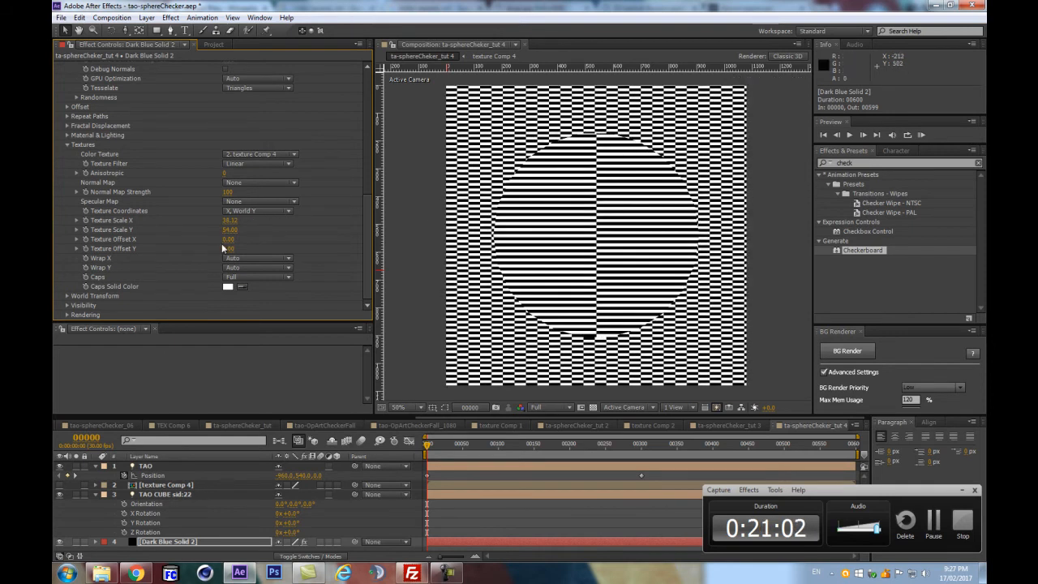
{"action": "left_click_drag", "start_coordinate": [231, 220], "coordinate": [235, 221]}
{"action": "left_click", "coordinate": [234, 221]}
{"action": "type", "text": "1"}
{"action": "key", "text": "Return"}
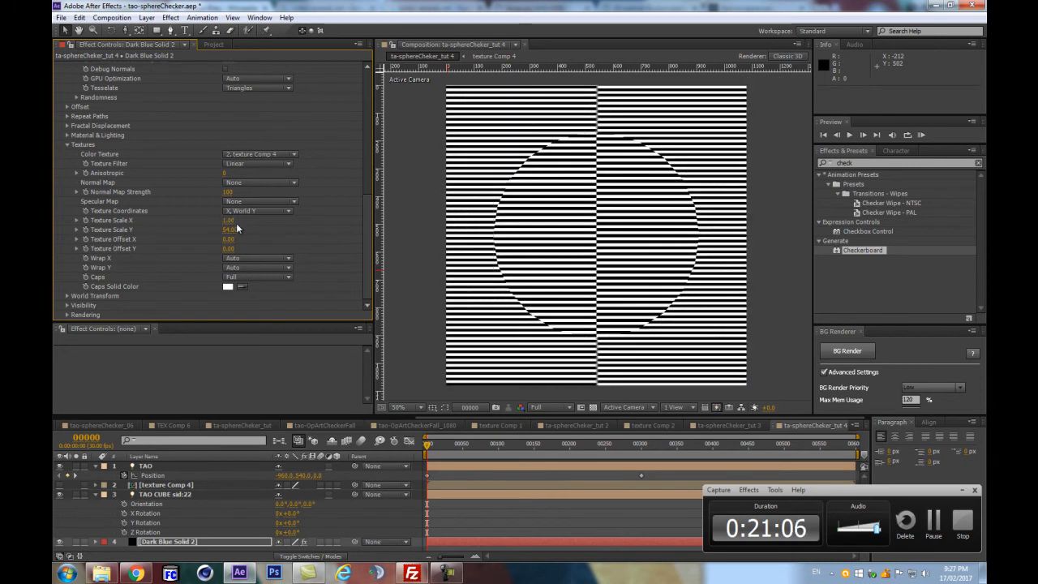
Step: Set Tao's Texture Scale Y to 1 and reduce Texture Scale X to about 0.5
{"action": "left_click", "coordinate": [230, 230]}
{"action": "type", "text": "1"}
{"action": "key", "text": "Return"}
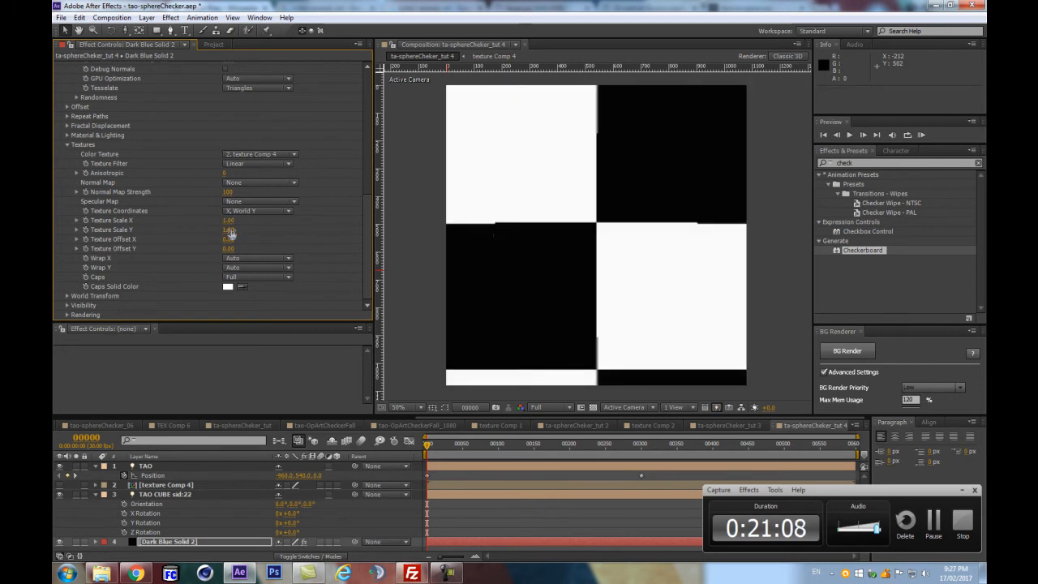
{"action": "mouse_move", "coordinate": [228, 220]}
{"action": "left_mouse_down"}
{"action": "mouse_move", "coordinate": [296, 214]}
{"action": "mouse_move", "coordinate": [208, 218]}
{"action": "left_mouse_up"}
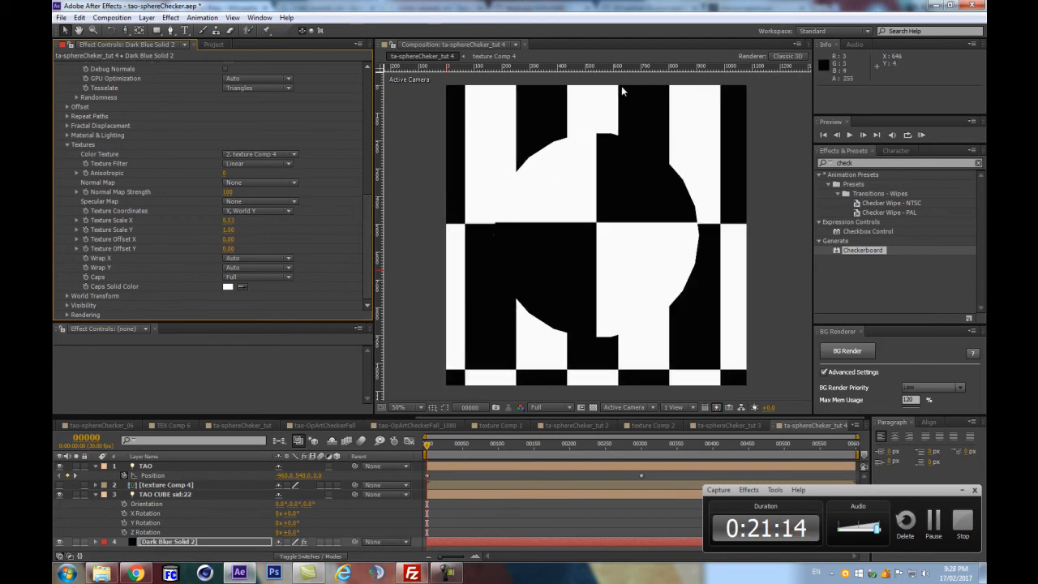
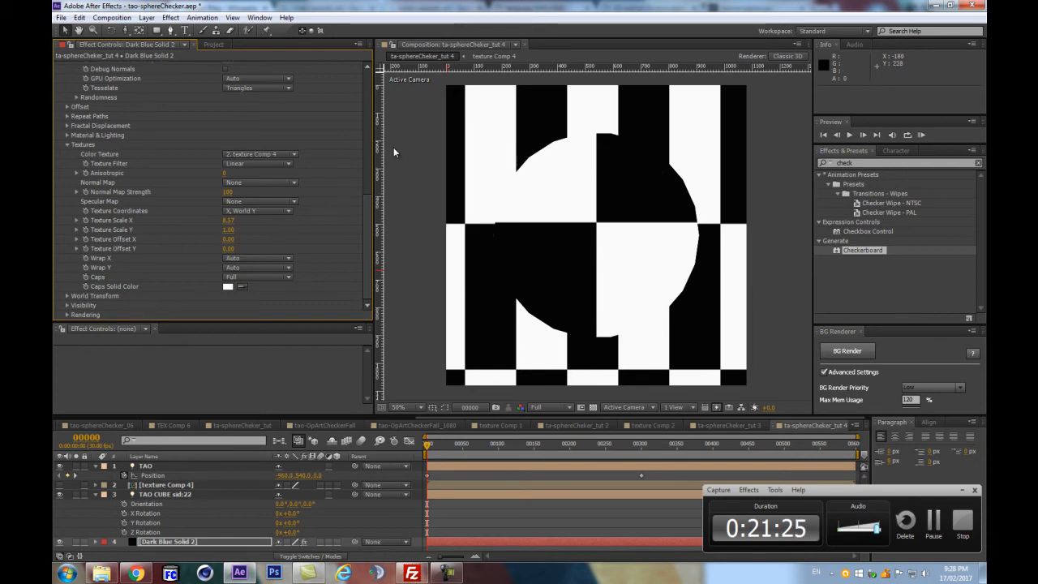
Step: Set Tao's Texture Scale X to 10 on Dark Blue Solid 2
{"action": "left_click", "coordinate": [228, 219]}
{"action": "type", "text": "10"}
{"action": "key", "text": "Return"}
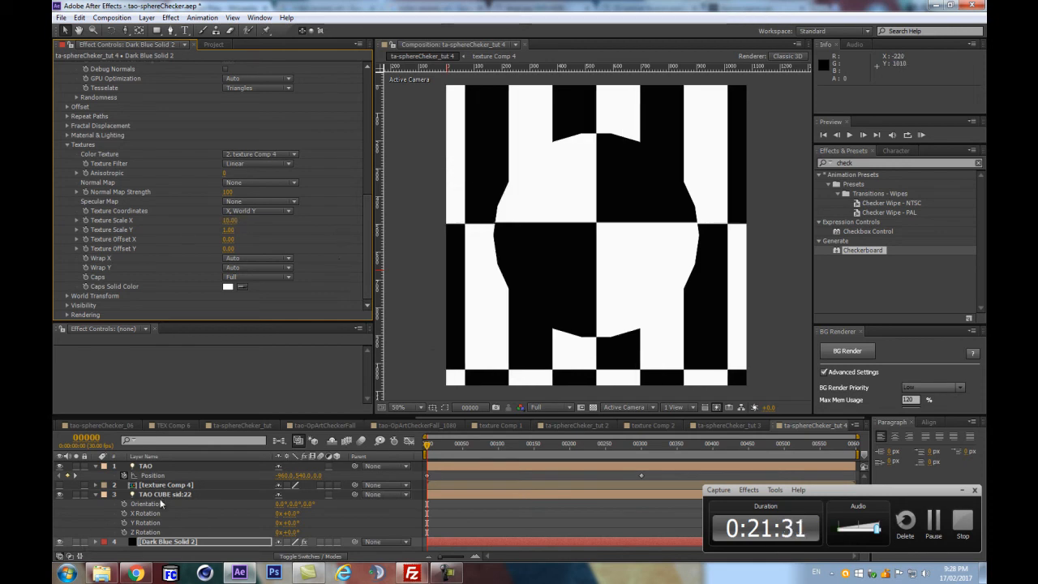
Step: Open the texture Comp 4 composition from its layer in ta-sphereCheker_tut 4
{"action": "left_click", "coordinate": [166, 484]}
{"action": "left_click", "coordinate": [208, 44]}
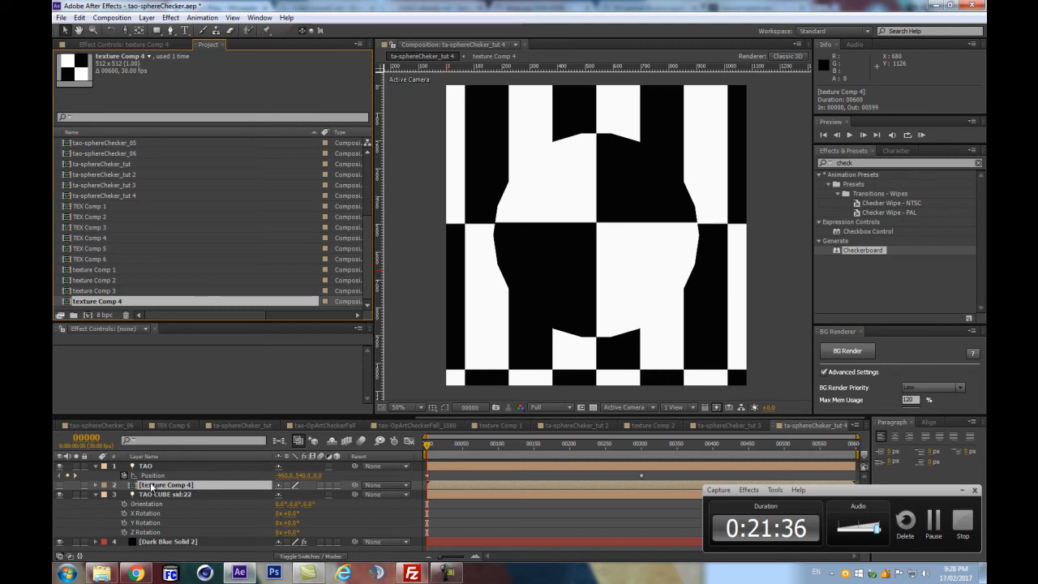
{"action": "left_click", "coordinate": [673, 445]}
{"action": "double_click", "coordinate": [164, 485]}
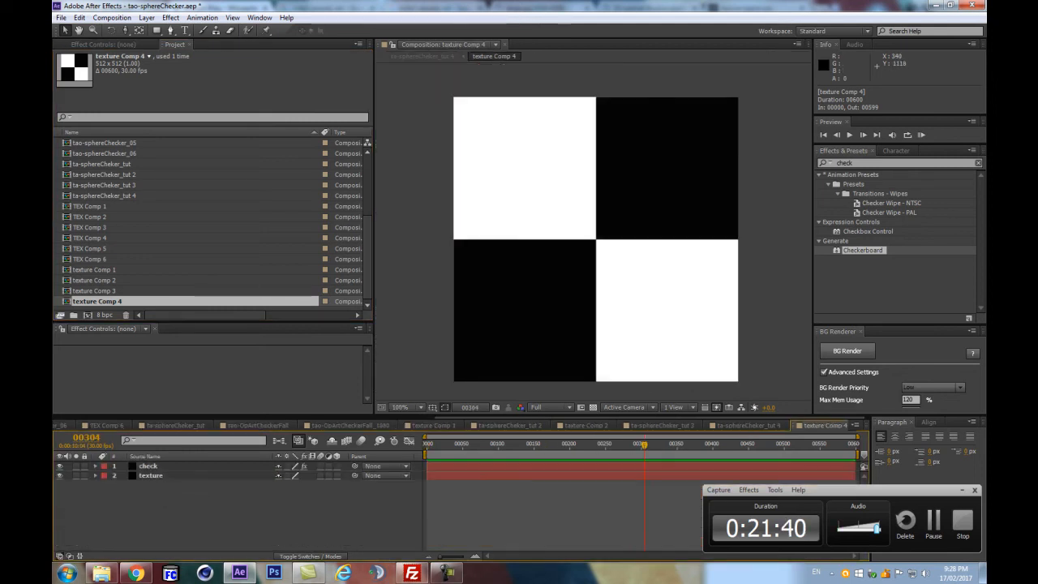
Step: Change the Checkerboard effect's Size From option on the check layer to Width & Height Sliders
{"action": "left_click", "coordinate": [145, 456]}
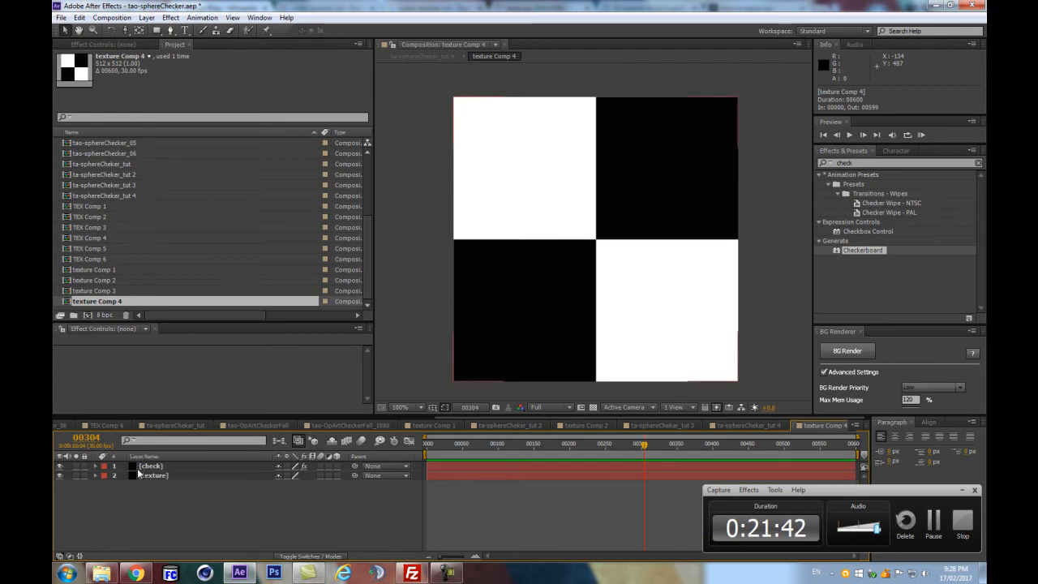
{"action": "left_click", "coordinate": [150, 467]}
{"action": "left_click", "coordinate": [101, 45]}
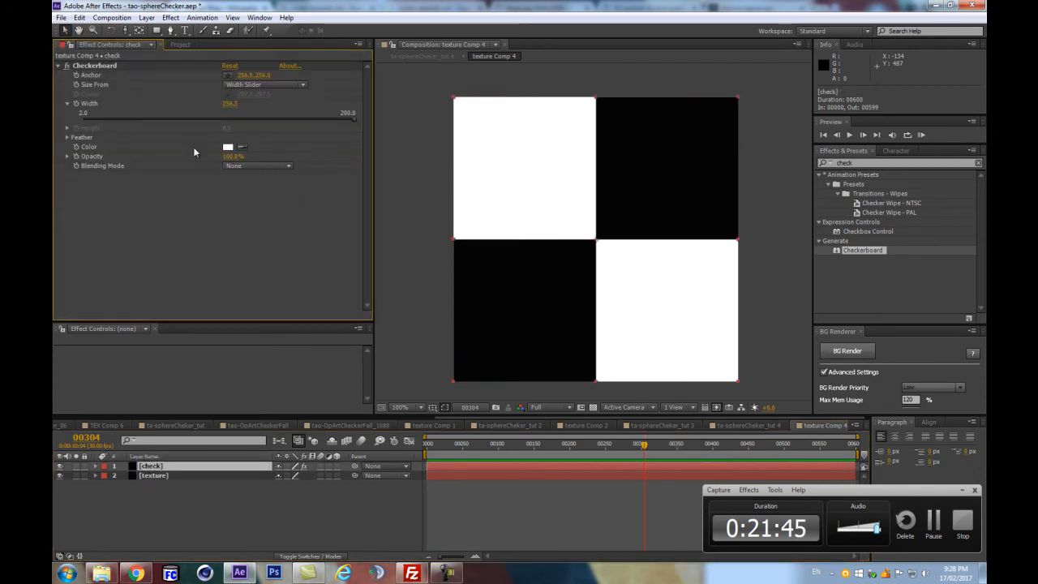
{"action": "left_click", "coordinate": [249, 86]}
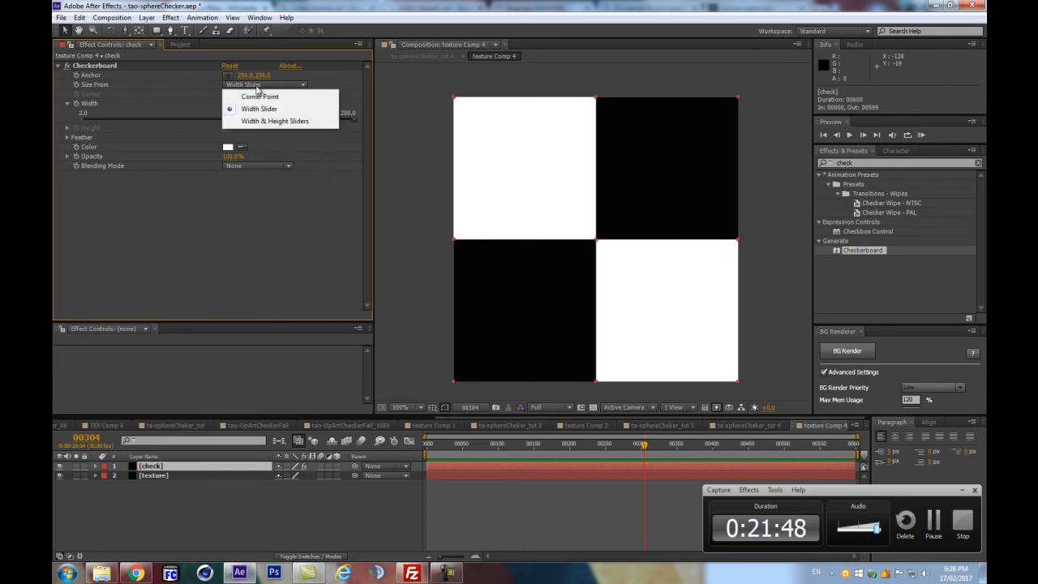
{"action": "left_click", "coordinate": [266, 123]}
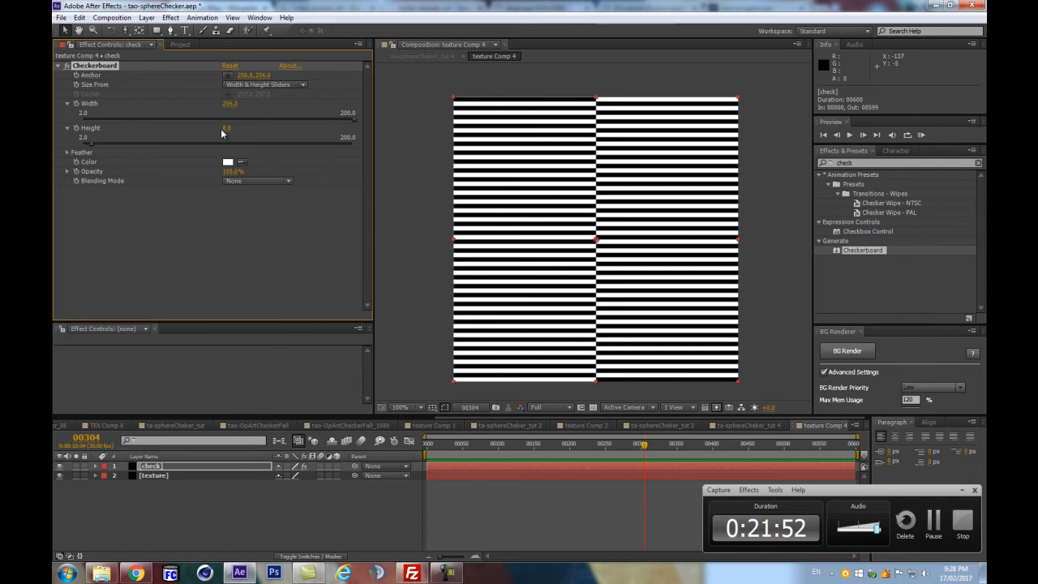
Step: Try a Checkerboard Height of 26 and a Width of 36 on the check layer
{"action": "mouse_move", "coordinate": [229, 131]}
{"action": "left_mouse_down"}
{"action": "mouse_move", "coordinate": [267, 129]}
{"action": "mouse_move", "coordinate": [232, 130]}
{"action": "left_mouse_up"}
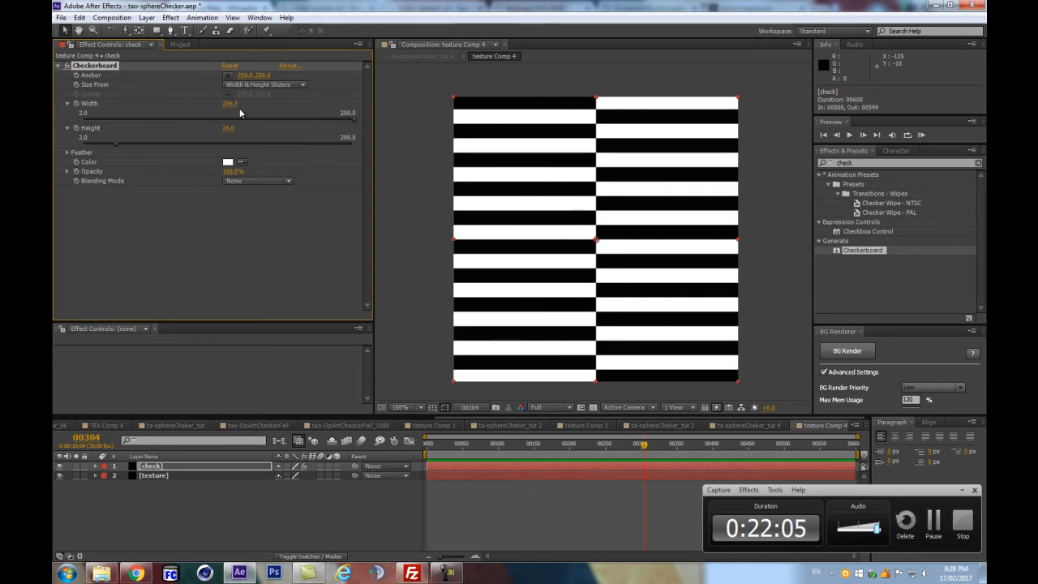
{"action": "left_click_drag", "start_coordinate": [234, 104], "coordinate": [210, 107]}
{"action": "left_click", "coordinate": [198, 103]}
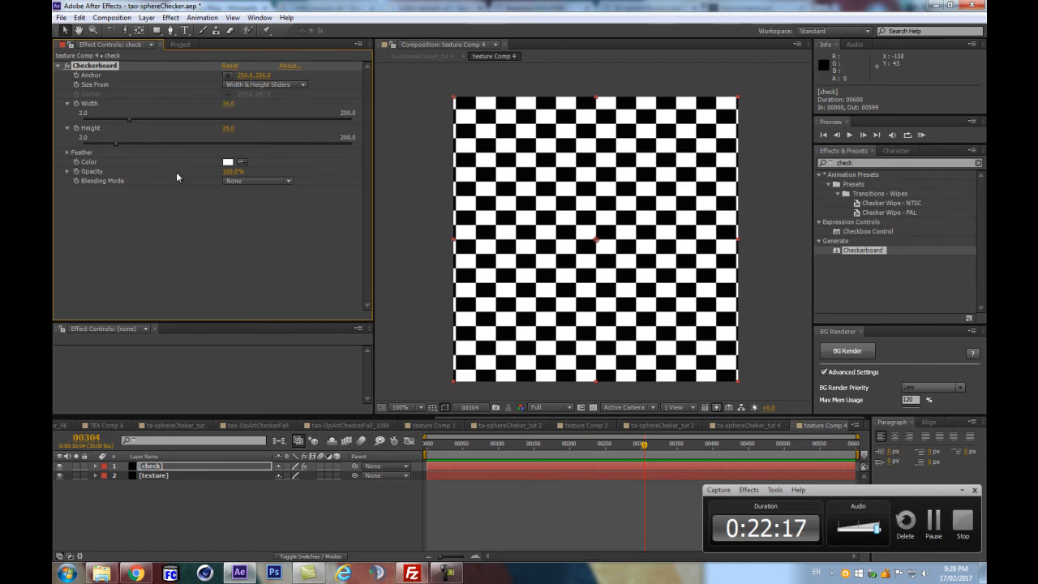
Step: Set the Checkerboard Width to 50 and the Height to 10
{"action": "left_click", "coordinate": [230, 104]}
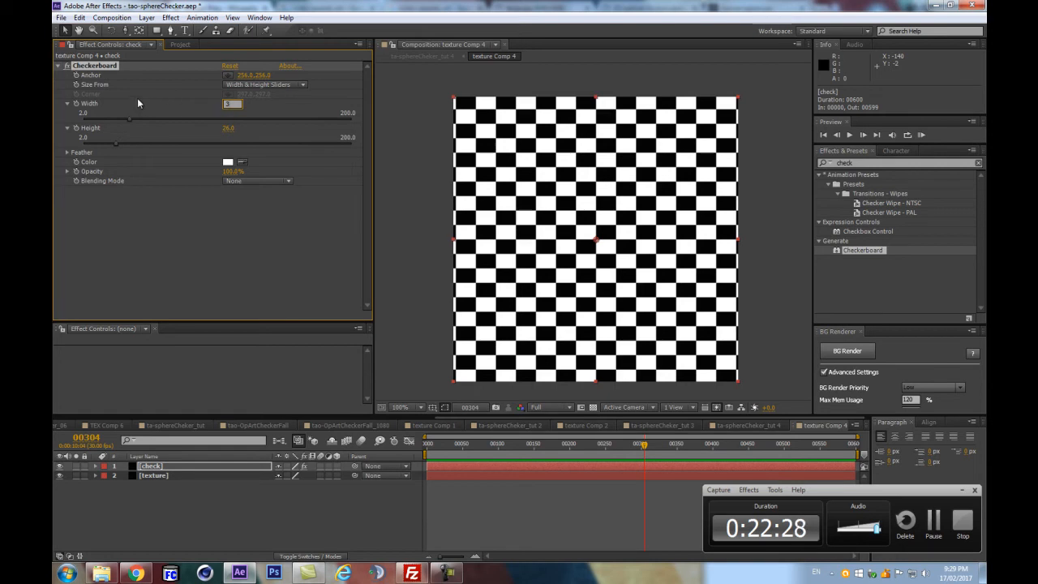
{"action": "double_click", "coordinate": [227, 105]}
{"action": "type", "text": "50"}
{"action": "key", "text": "Return"}
{"action": "left_click", "coordinate": [225, 128]}
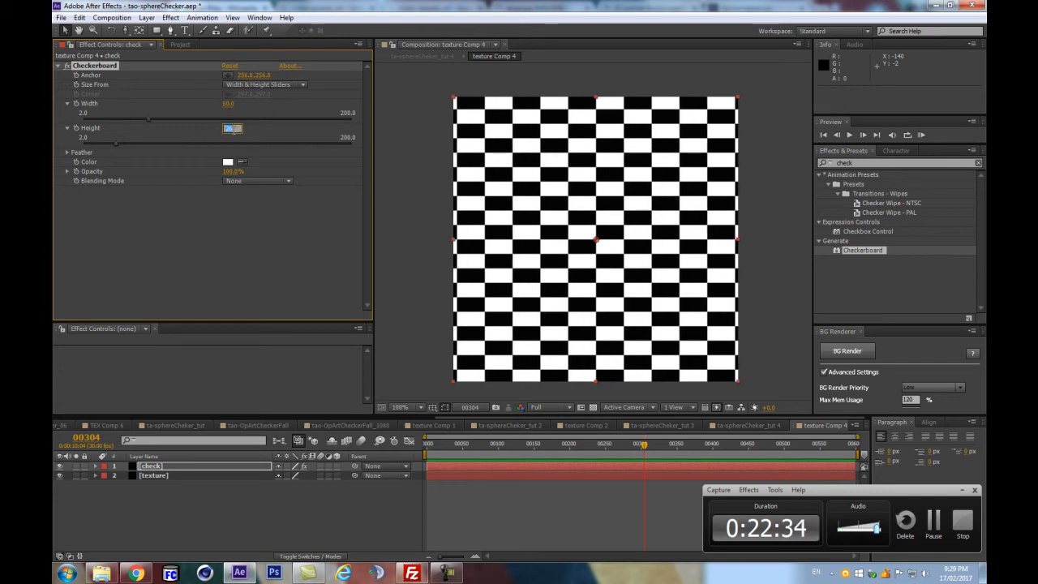
{"action": "type", "text": "10"}
{"action": "key", "text": "Return"}
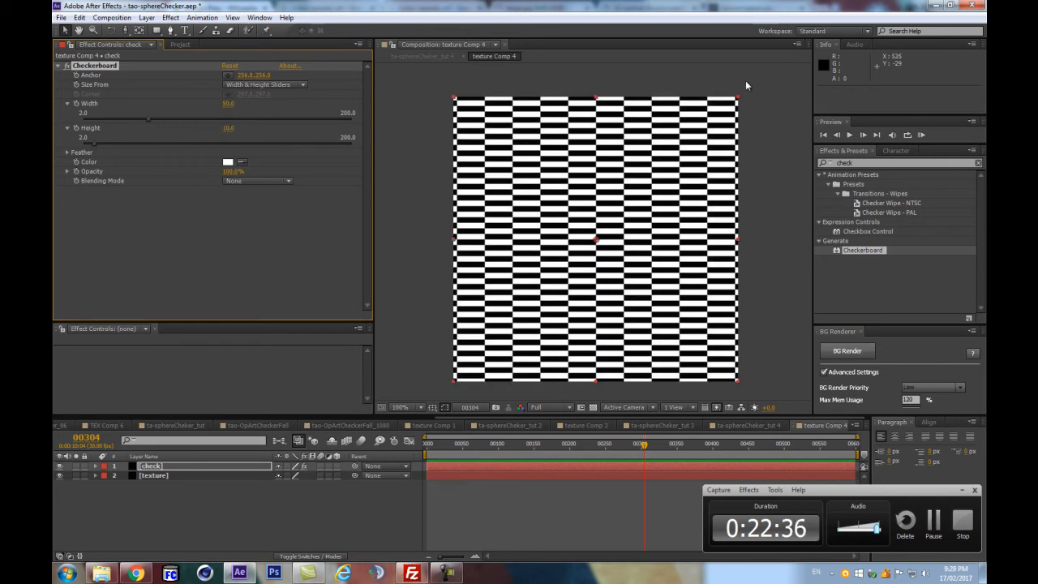
Step: Inspect the checker pattern's upper edge, try a Checkerboard Width of 49 and undo it
{"action": "scroll", "coordinate": [693, 96], "scroll_direction": "up", "scroll_amount": 1}
{"action": "left_click_drag", "start_coordinate": [692, 96], "coordinate": [668, 319]}
{"action": "scroll", "coordinate": [690, 212], "scroll_direction": "up", "scroll_amount": 1}
{"action": "scroll", "coordinate": [668, 319], "scroll_direction": "down", "scroll_amount": 1}
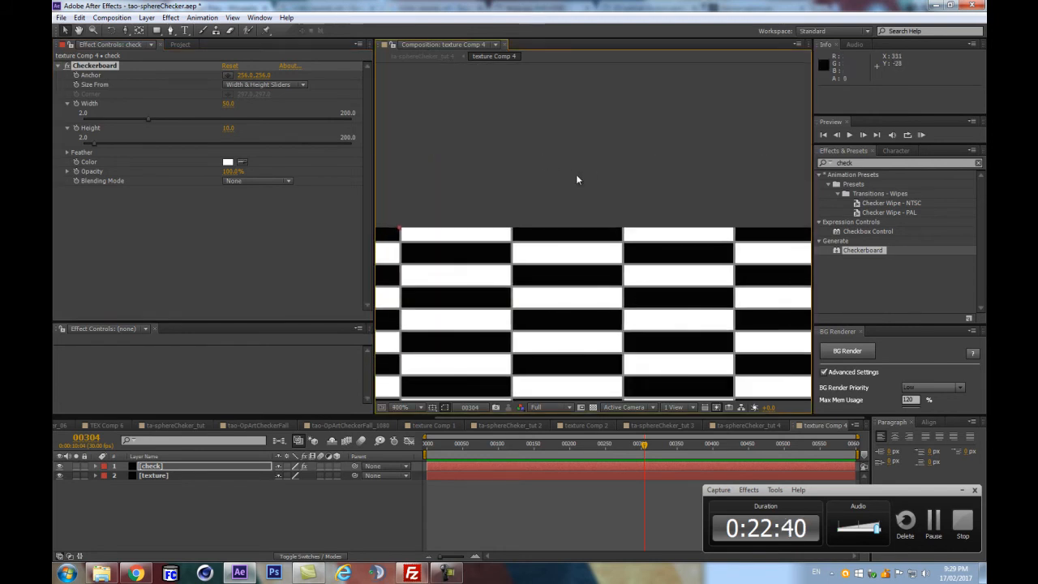
{"action": "left_click", "coordinate": [228, 105]}
{"action": "type", "text": "49"}
{"action": "key", "text": "Return"}
{"action": "key", "text": "ctrl+z"}
Step: Try a Checkerboard Height of 12, then raise it to 12.5
{"action": "left_click", "coordinate": [230, 129]}
{"action": "type", "text": "12"}
{"action": "key", "text": "Return"}
{"action": "left_click", "coordinate": [230, 129]}
{"action": "left_click", "coordinate": [238, 130]}
{"action": "type", "text": ".5"}
{"action": "key", "text": "Return"}
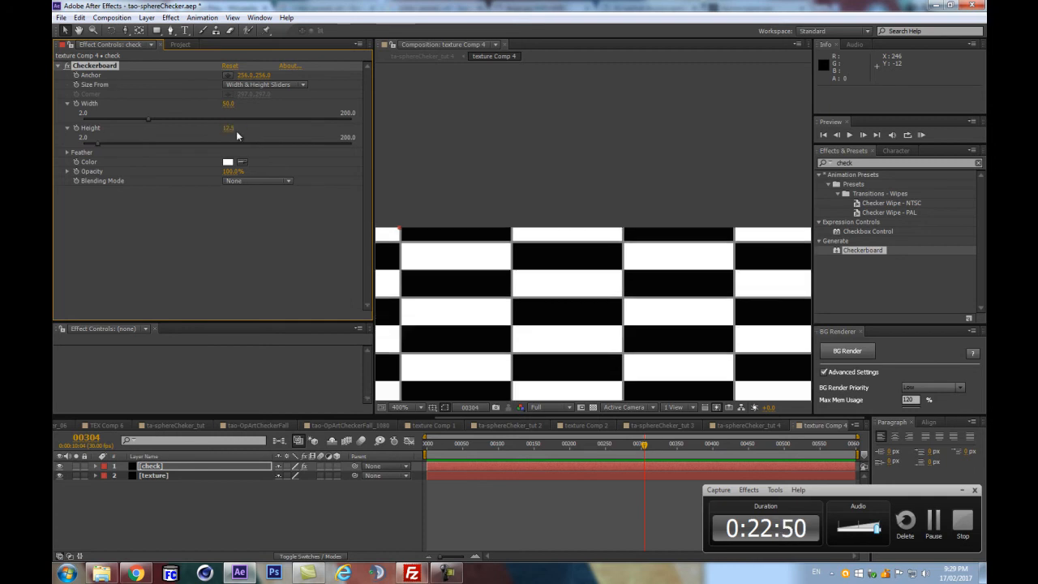
Step: Set the Checkerboard Height to 12.3 to fit whole rows at the texture's upper edge
{"action": "left_click", "coordinate": [233, 128]}
{"action": "type", "text": "12.3"}
{"action": "key", "text": "Return"}
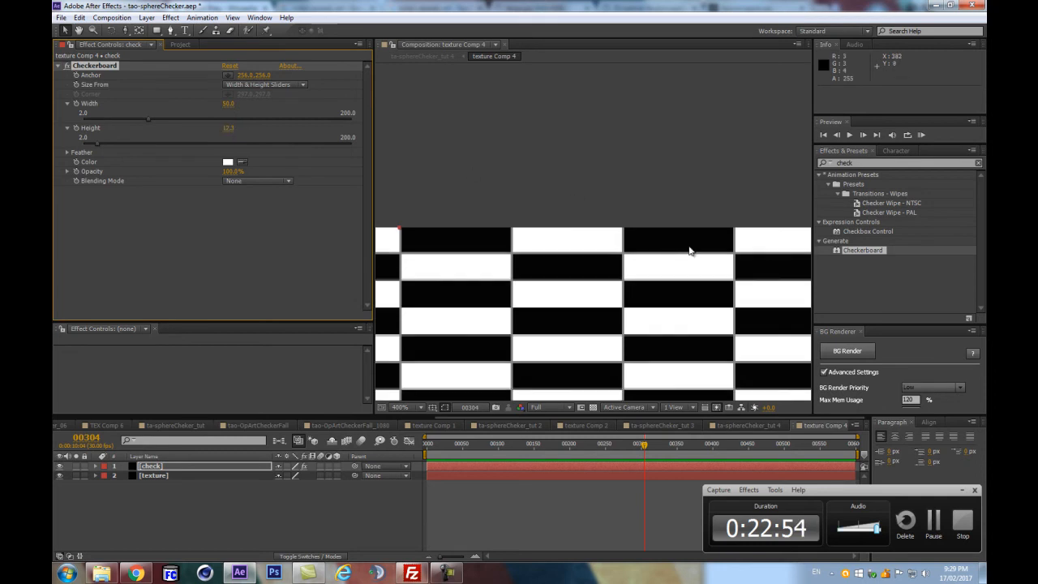
Step: Try Checkerboard Height values of 12.4, 12 and 12.2, and undo back to 12.3
{"action": "left_click", "coordinate": [233, 128]}
{"action": "type", "text": "12.4"}
{"action": "key", "text": "Return"}
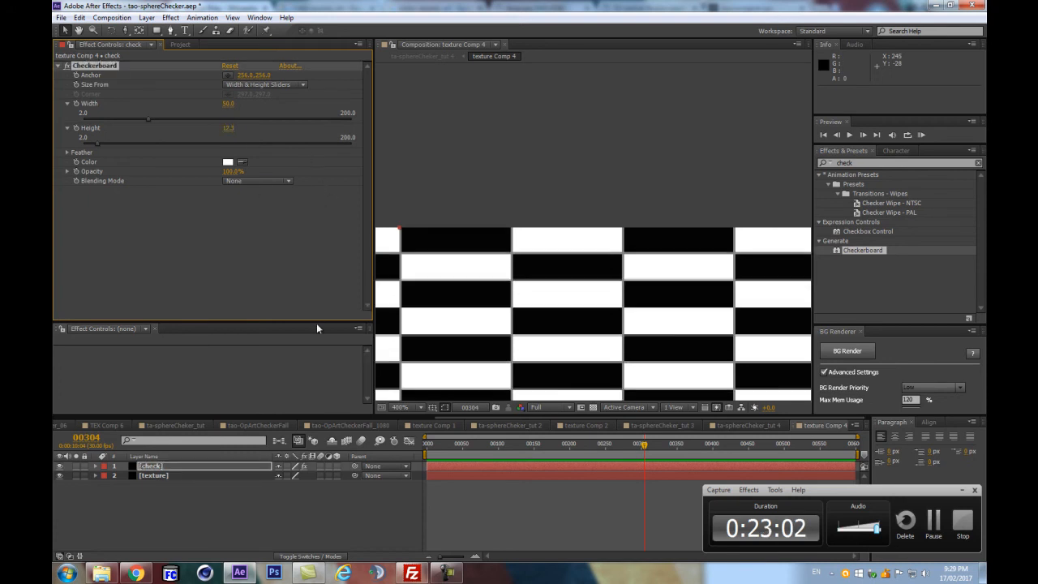
{"action": "left_click", "coordinate": [233, 128]}
{"action": "type", "text": "12"}
{"action": "key", "text": "Return"}
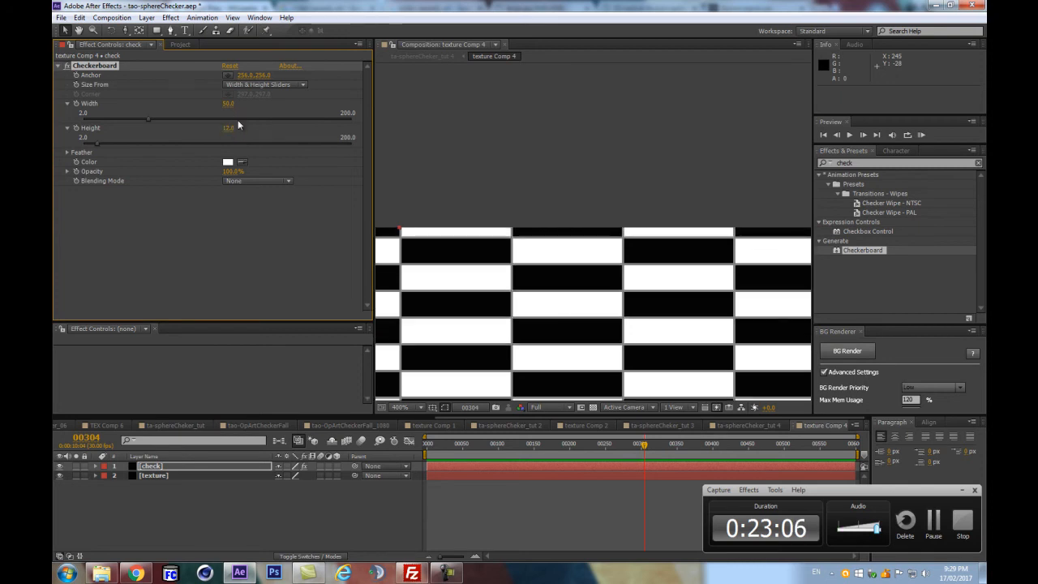
{"action": "key", "text": "ctrl+z"}
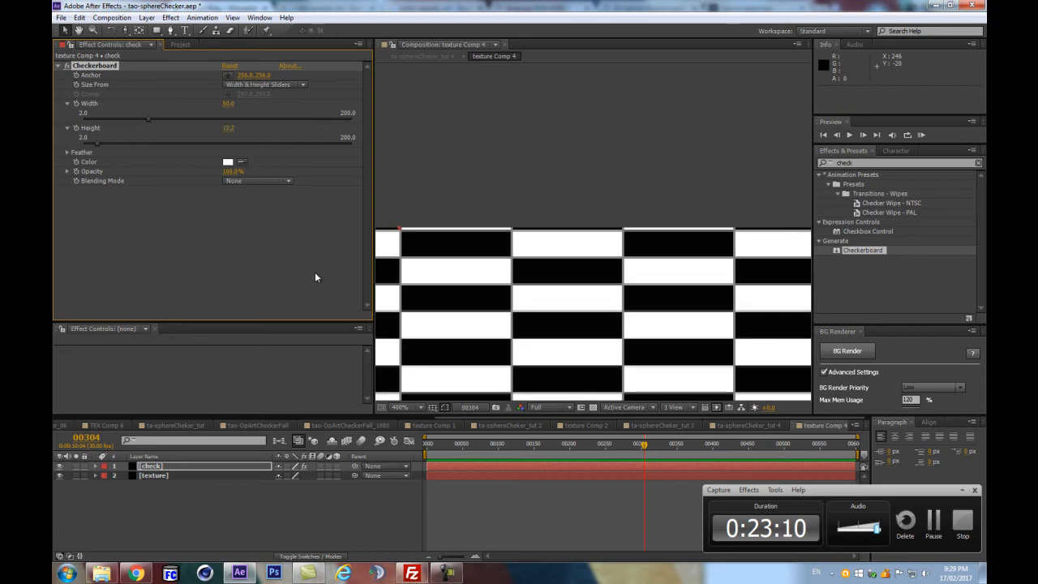
{"action": "key", "text": "ctrl+z"}
Step: Check the columns at the texture's side edge while trying Checkerboard Widths of 52 and 52.5
{"action": "scroll", "coordinate": [771, 217], "scroll_direction": "down", "scroll_amount": 2}
{"action": "left_click_drag", "start_coordinate": [551, 339], "coordinate": [592, 162]}
{"action": "scroll", "coordinate": [599, 227], "scroll_direction": "up", "scroll_amount": 4}
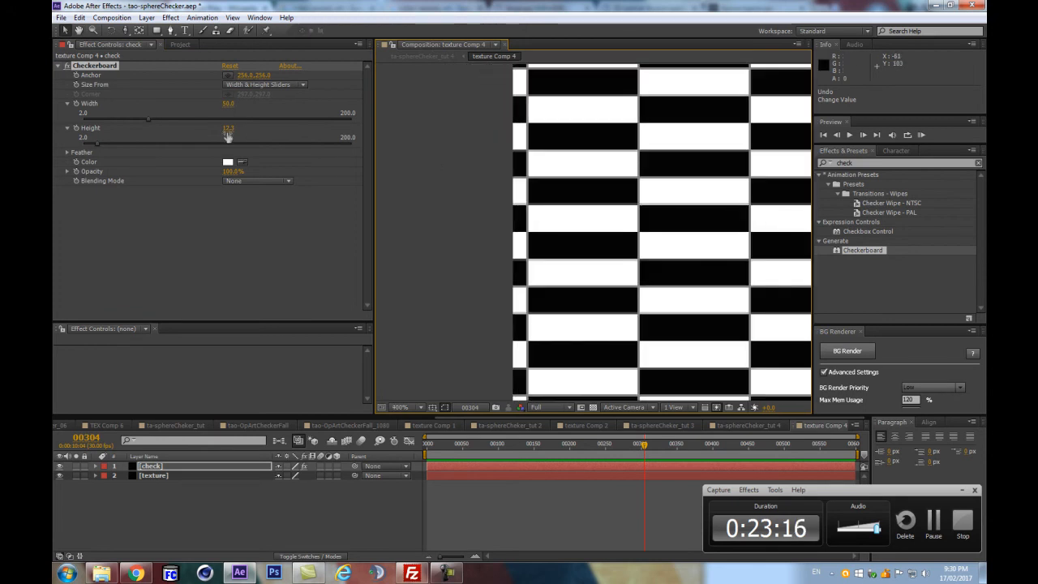
{"action": "left_click", "coordinate": [230, 104]}
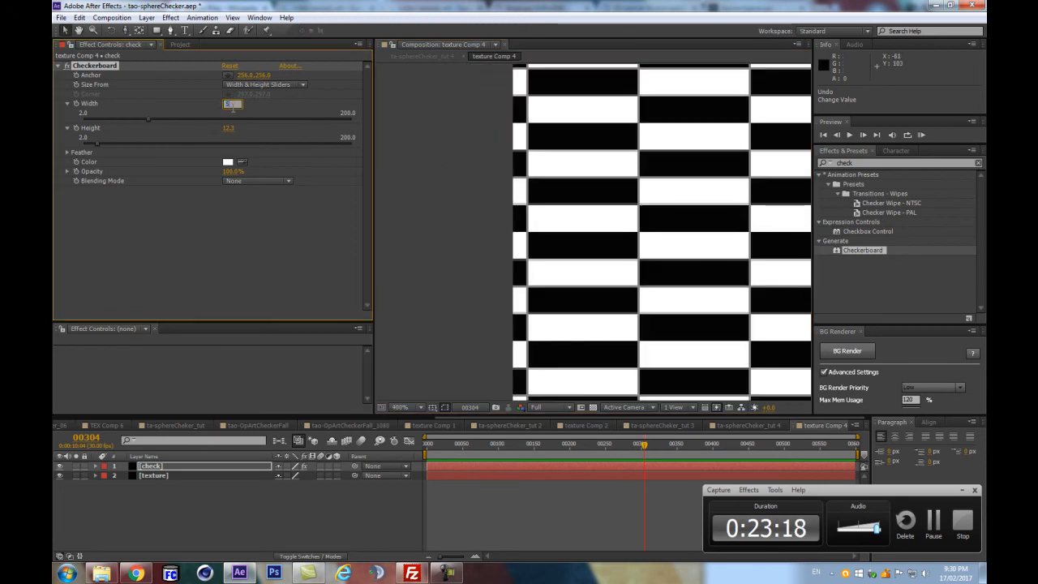
{"action": "type", "text": "52"}
{"action": "key", "text": "Return"}
{"action": "key", "text": "h"}
{"action": "left_click_drag", "start_coordinate": [470, 154], "coordinate": [477, 339]}
{"action": "left_click", "coordinate": [232, 103]}
{"action": "type", "text": "52.5"}
{"action": "key", "text": "Return"}
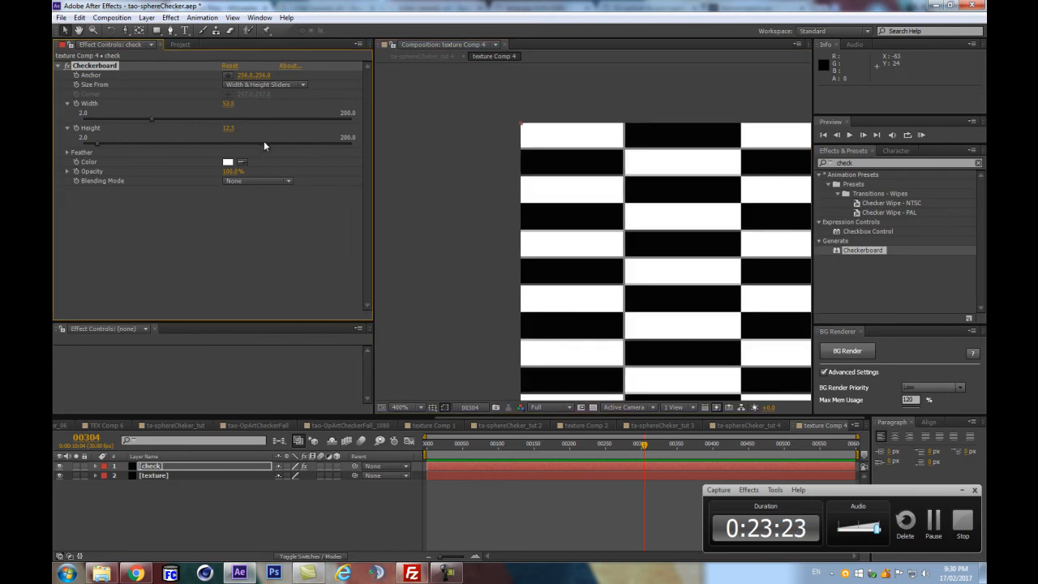
Step: Compare Checkerboard Widths of 51.5, 51 and 51.3 against the texture's side edge
{"action": "left_click", "coordinate": [232, 103]}
{"action": "type", "text": "55"}
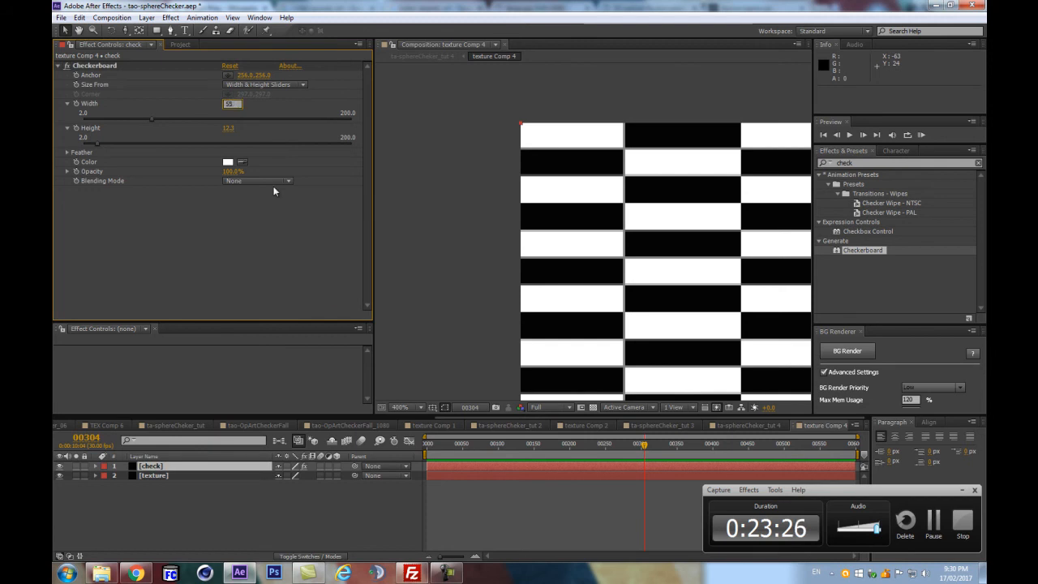
{"action": "key", "text": "Return"}
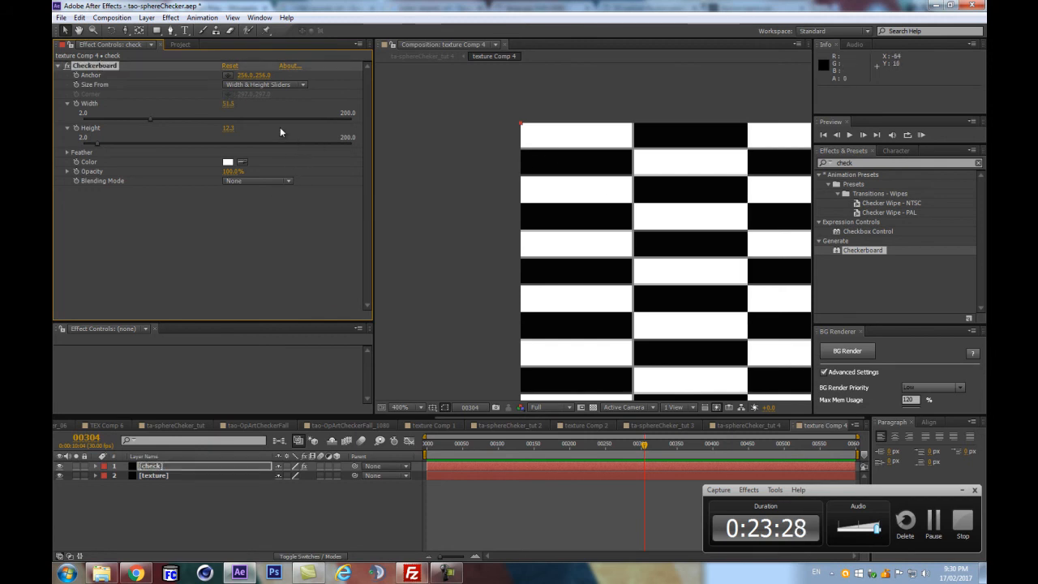
{"action": "left_click", "coordinate": [229, 104]}
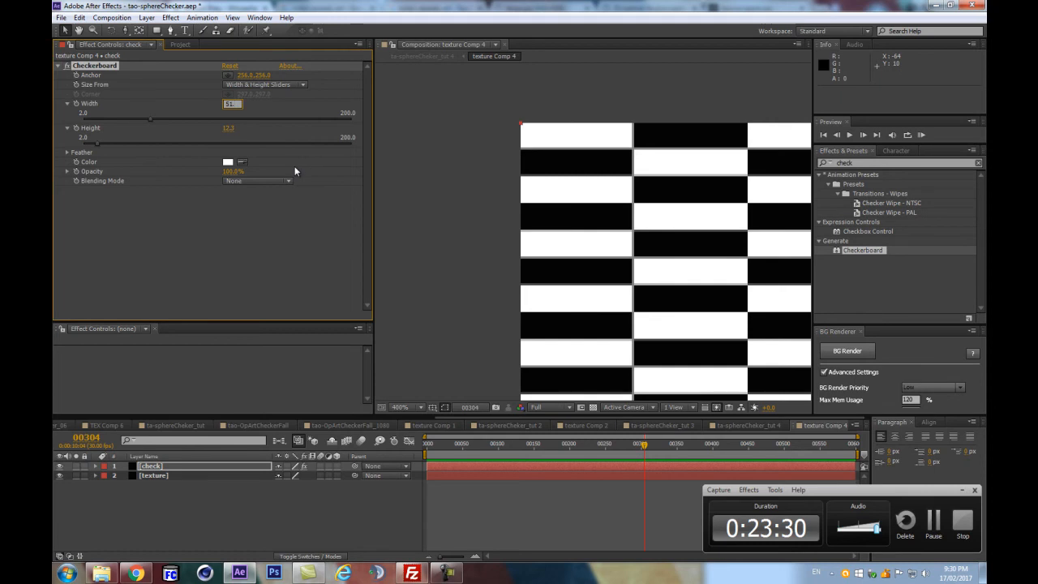
{"action": "type", "text": "51"}
{"action": "key", "text": "Return"}
{"action": "left_click", "coordinate": [228, 104]}
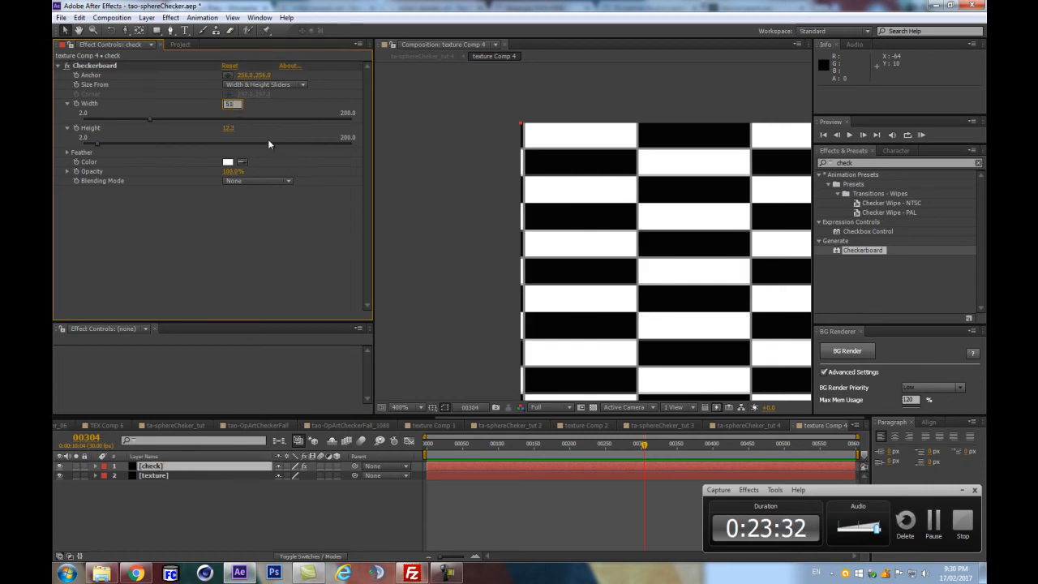
{"action": "type", "text": "51.3"}
{"action": "key", "text": "Return"}
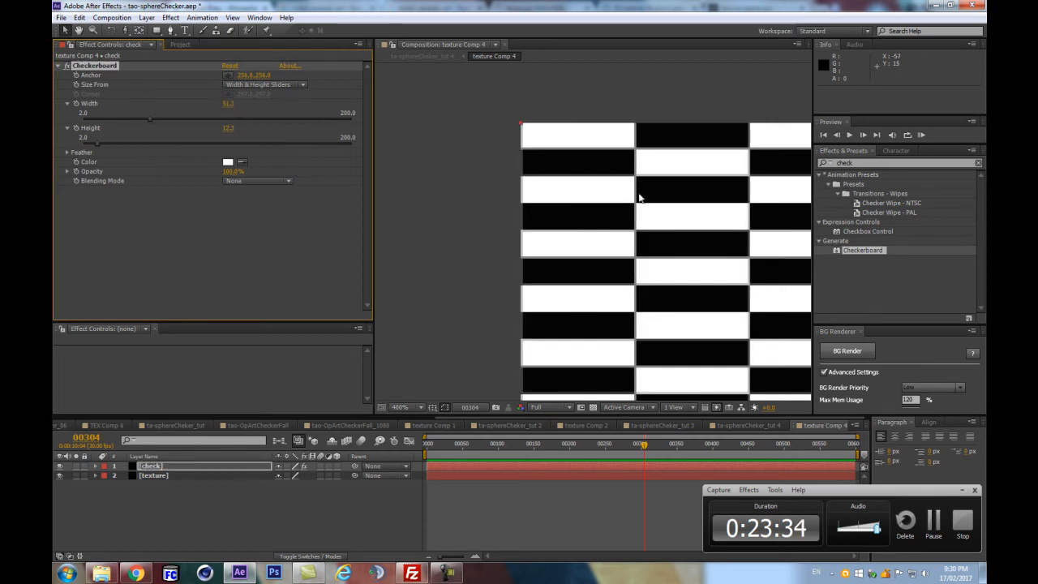
Step: Set the Checkerboard Width to 51.5 and check the pattern across the whole texture
{"action": "scroll", "coordinate": [577, 172], "scroll_direction": "up", "scroll_amount": 1}
{"action": "left_click", "coordinate": [230, 103]}
{"action": "type", "text": "51.5"}
{"action": "key", "text": "Return"}
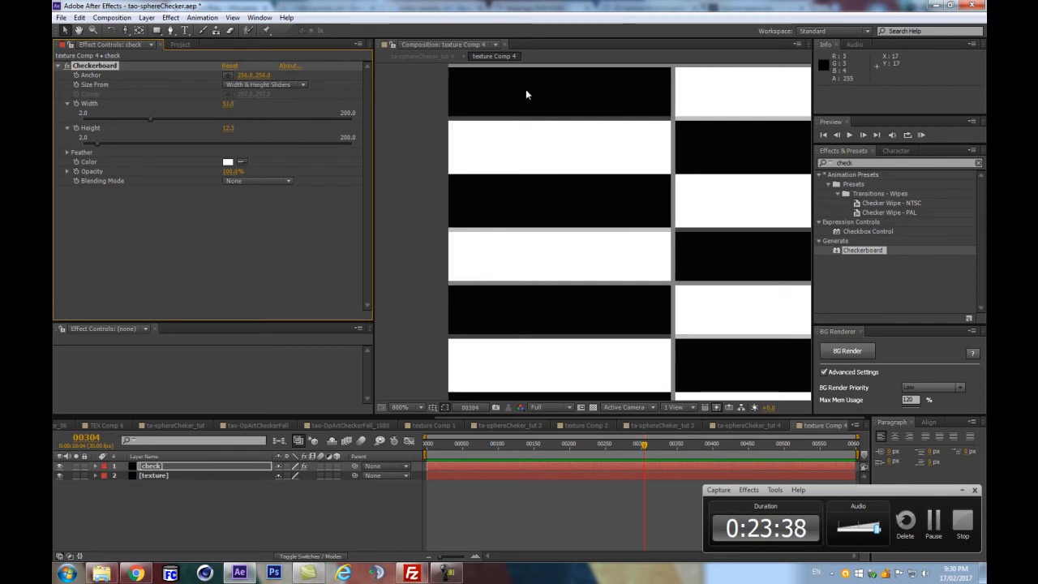
{"action": "scroll", "coordinate": [530, 94], "scroll_direction": "down", "scroll_amount": 3}
{"action": "key", "text": "space"}
{"action": "left_click_drag", "start_coordinate": [655, 296], "coordinate": [455, 235]}
{"action": "left_click_drag", "start_coordinate": [596, 155], "coordinate": [728, 96]}
Step: Add an Anchor keyframe at frame 0 for the check layer's Checkerboard effect and reveal it in the timeline
{"action": "left_click_drag", "start_coordinate": [643, 444], "coordinate": [349, 442]}
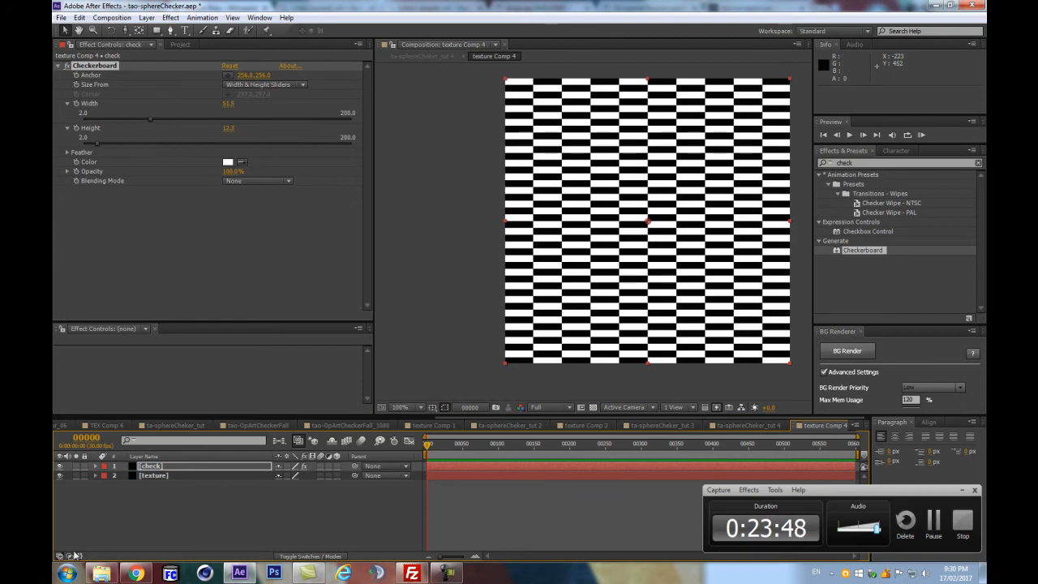
{"action": "left_click", "coordinate": [147, 467]}
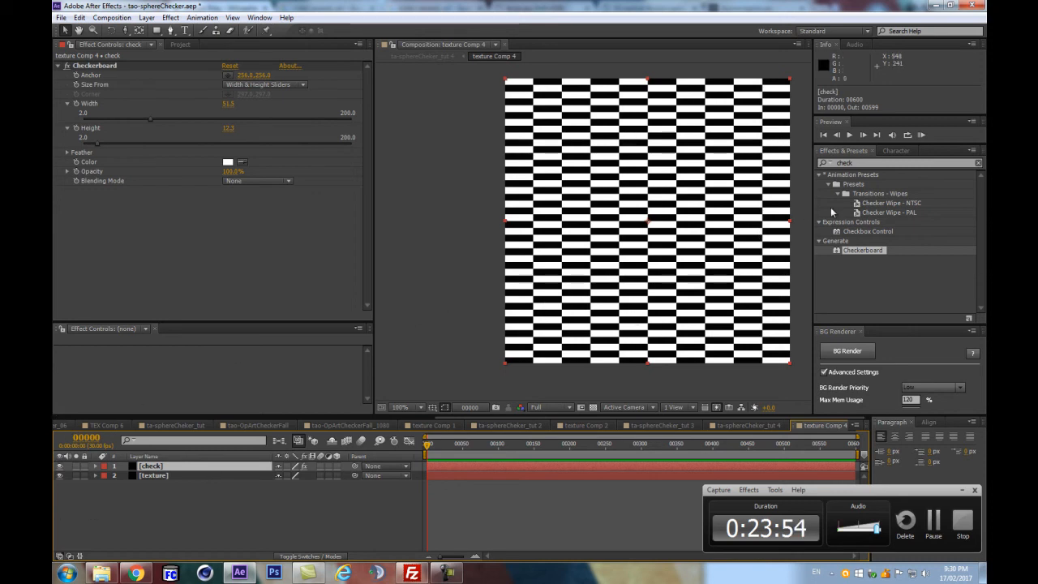
{"action": "left_click_drag", "start_coordinate": [816, 210], "coordinate": [853, 210]}
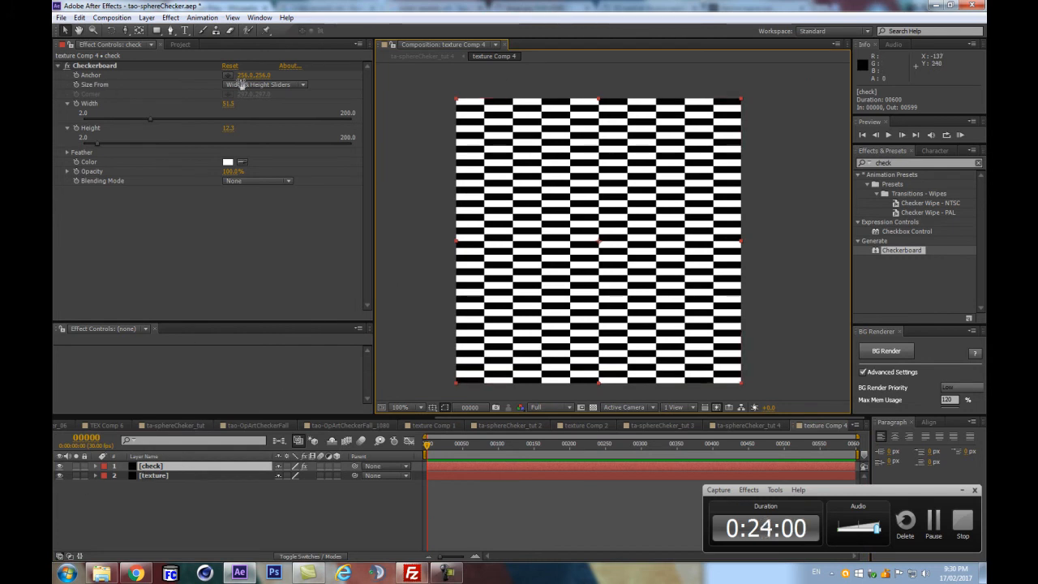
{"action": "left_click_drag", "start_coordinate": [245, 75], "coordinate": [264, 79]}
{"action": "key", "text": "ctrl+z"}
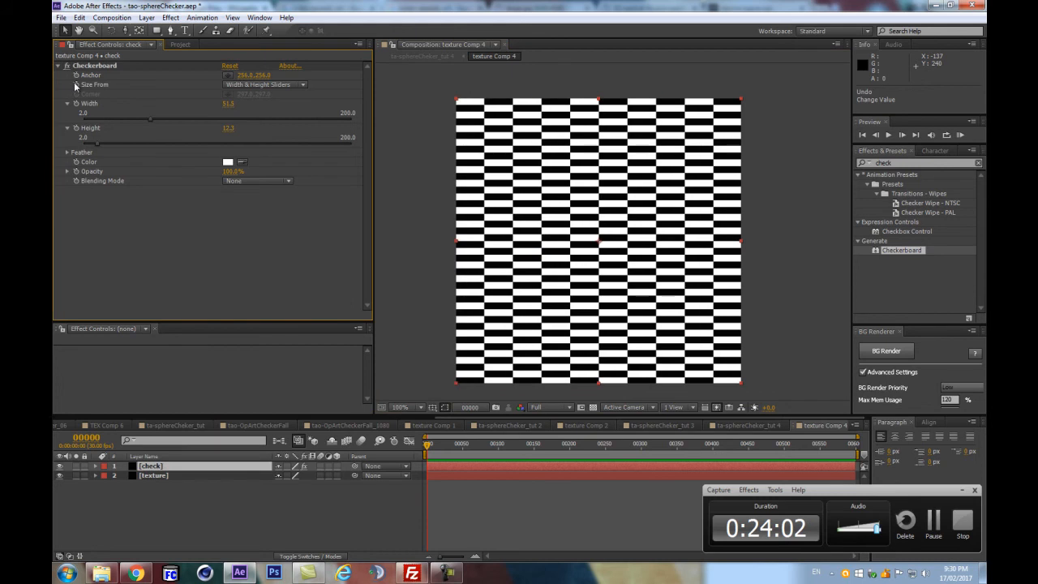
{"action": "left_click", "coordinate": [129, 156]}
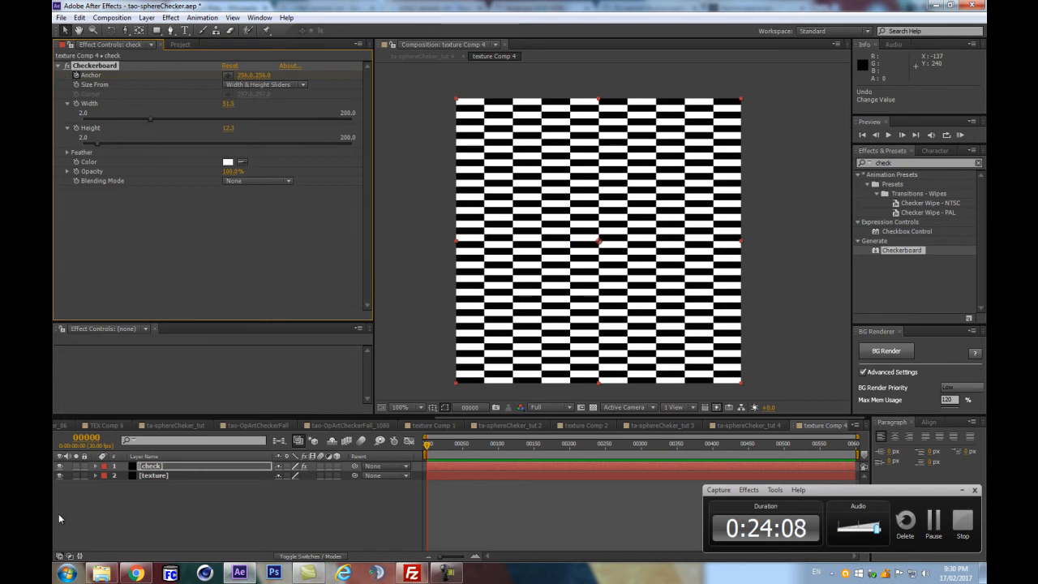
{"action": "key", "text": "u"}
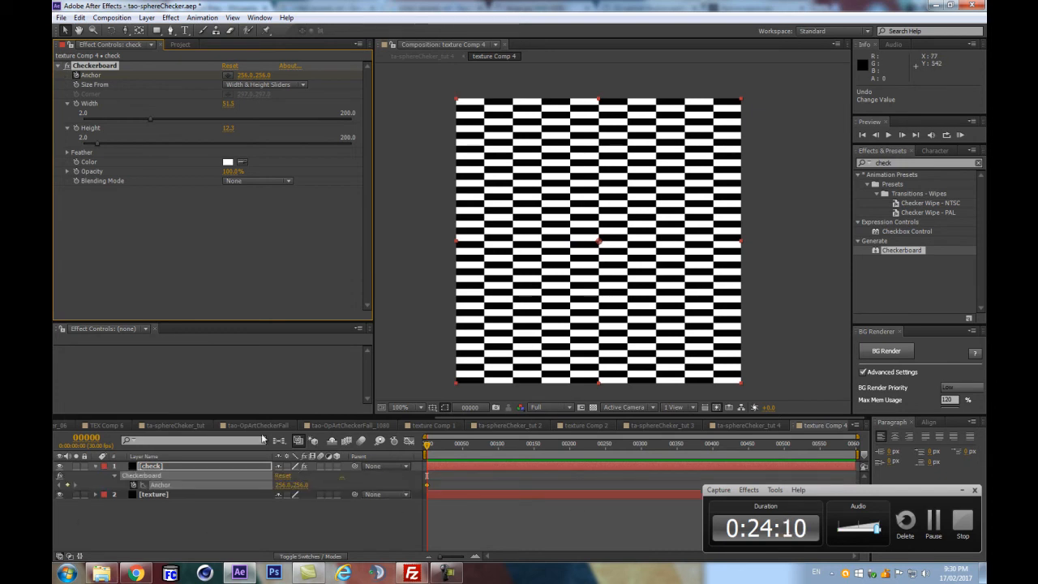
Step: Keyframe the check layer's Checkerboard Anchor at frame 10 with an X value of 359
{"action": "left_click", "coordinate": [82, 439]}
{"action": "type", "text": "10"}
{"action": "key", "text": "Return"}
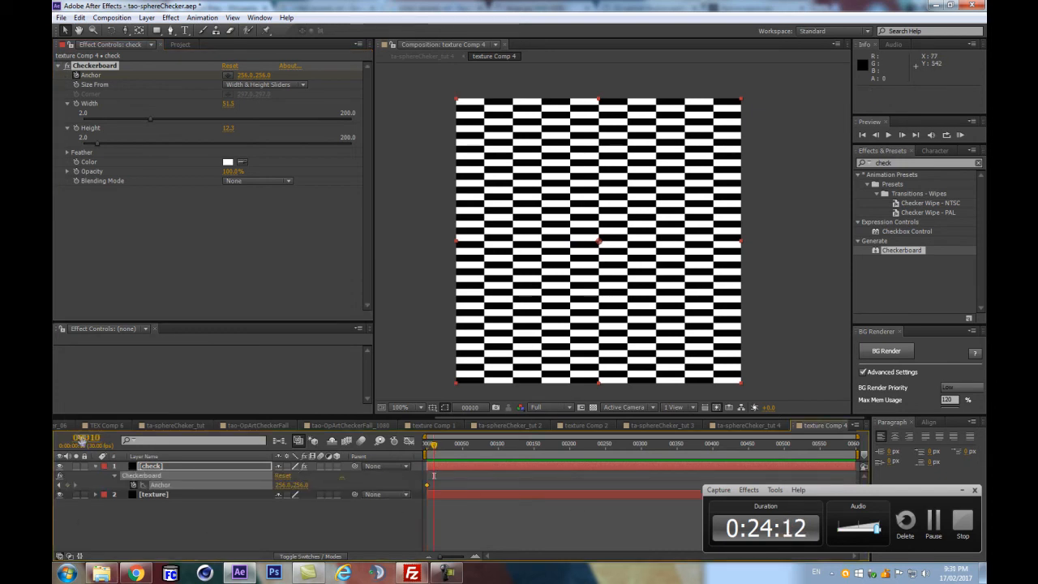
{"action": "left_click", "coordinate": [204, 536]}
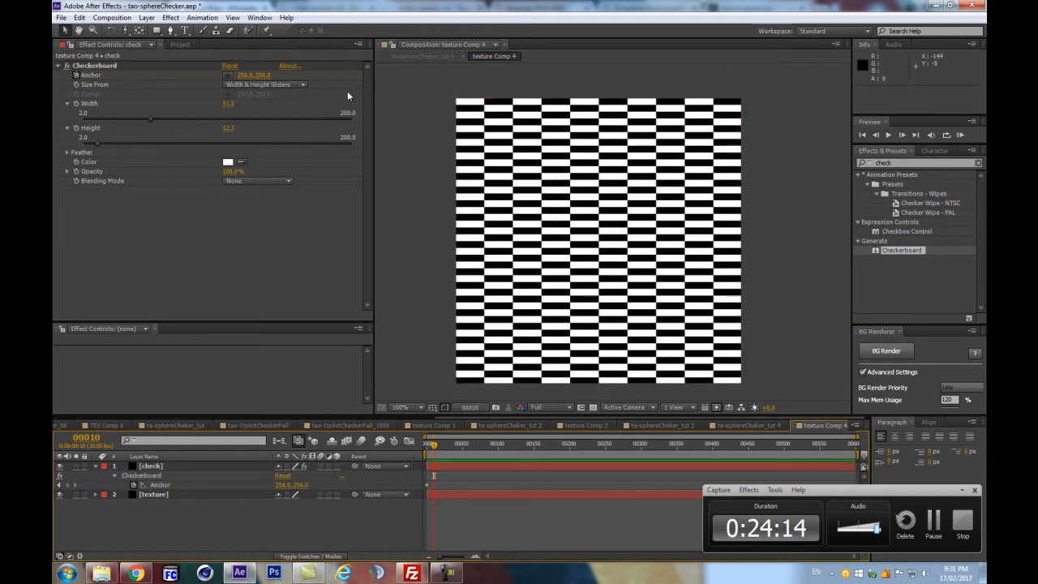
{"action": "left_click", "coordinate": [232, 105]}
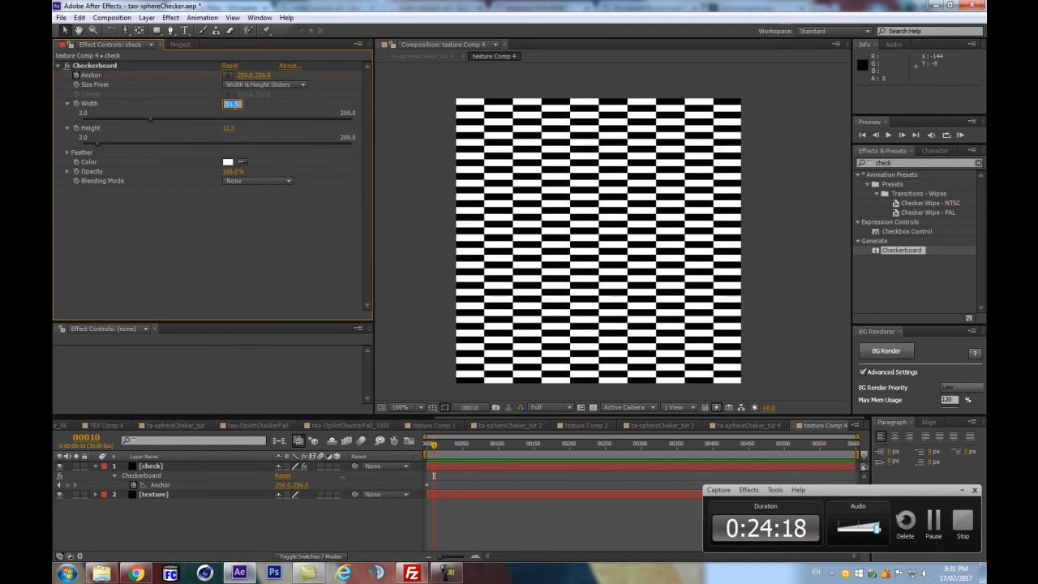
{"action": "left_click", "coordinate": [217, 535]}
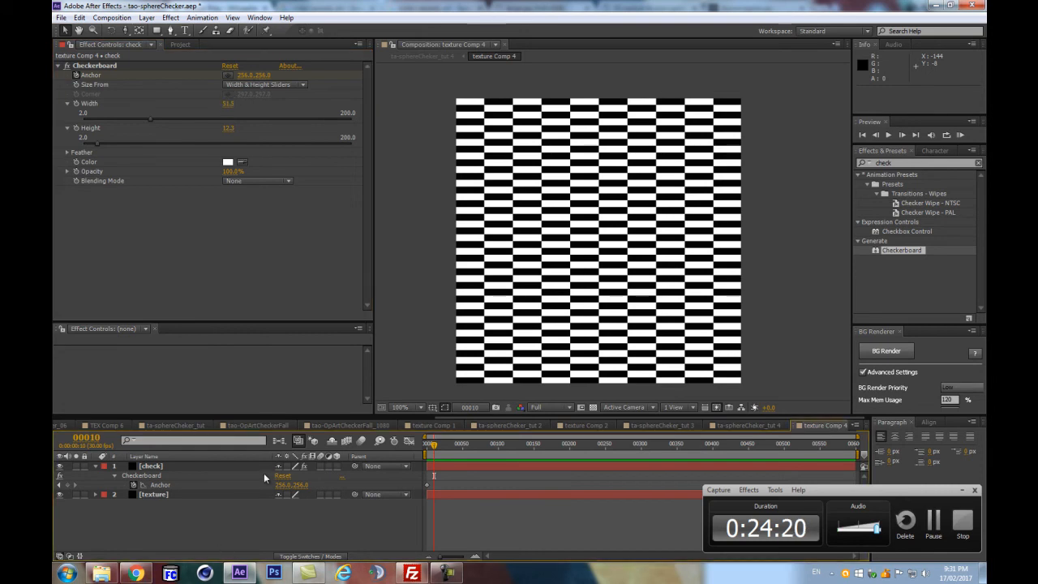
{"action": "left_click_drag", "start_coordinate": [278, 484], "coordinate": [289, 487]}
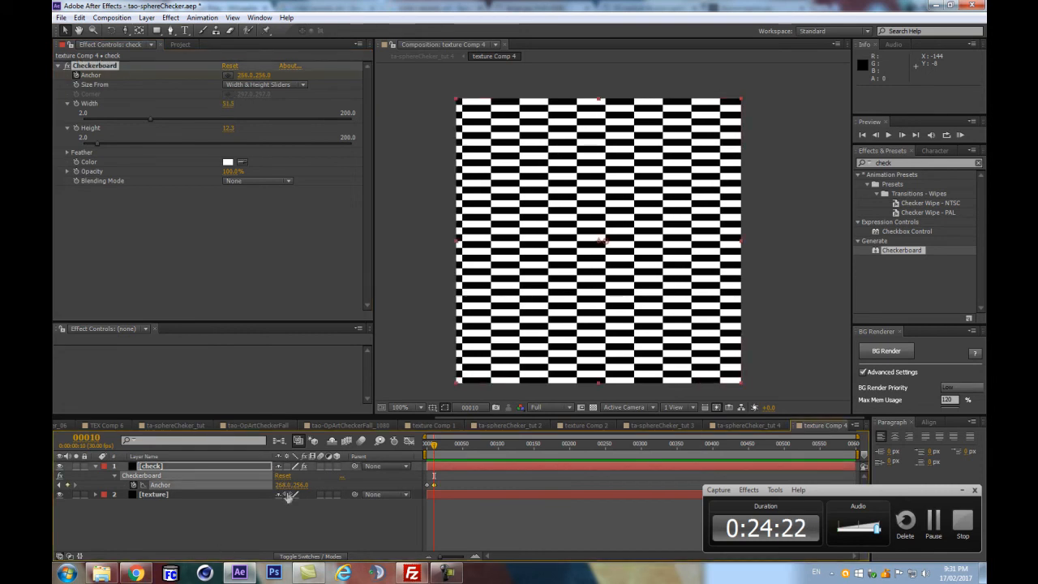
{"action": "key", "text": "ctrl+z"}
{"action": "left_click", "coordinate": [283, 484]}
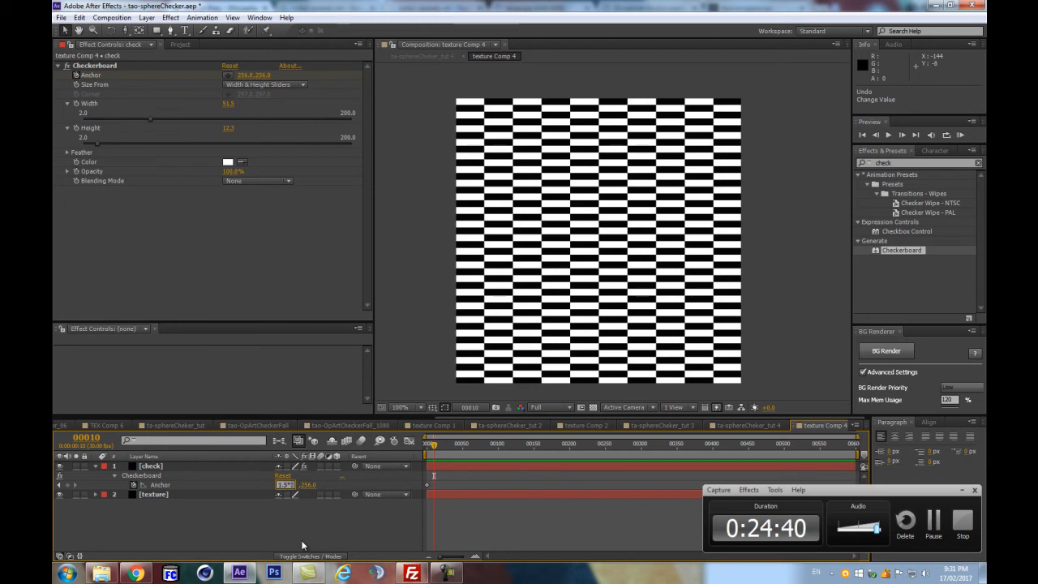
{"action": "key", "text": "Return"}
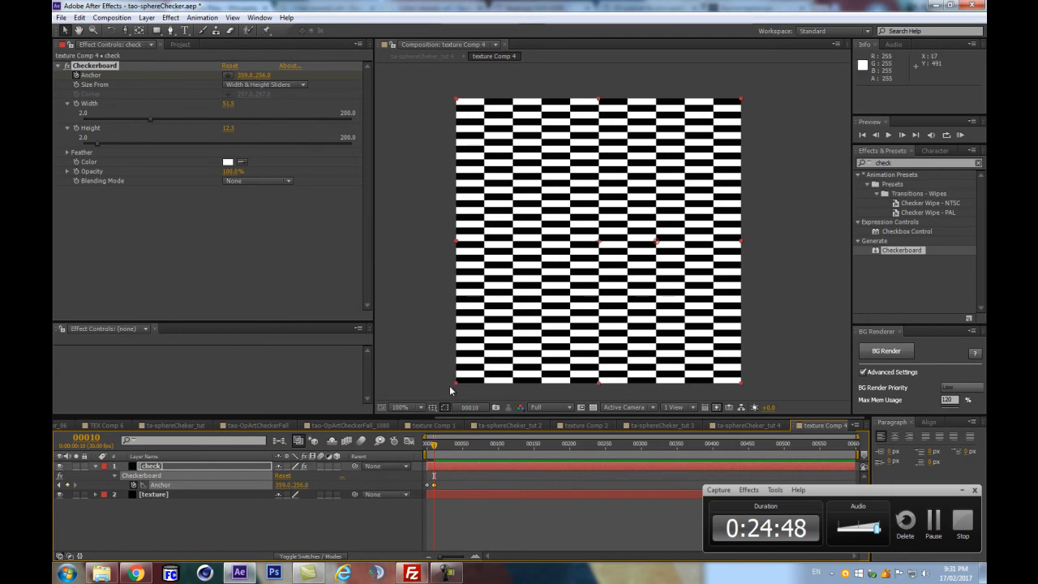
Step: End the texture comp's work area at frame 9, preview the shifting checks and enlarge the timeline scale
{"action": "key", "text": "Page_Up"}
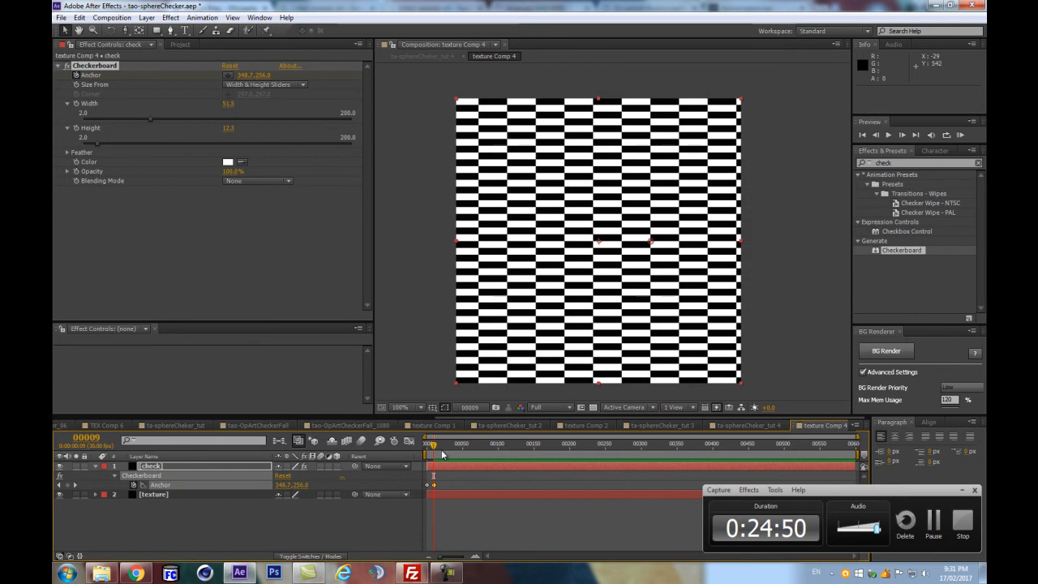
{"action": "key", "text": "n"}
{"action": "key", "text": "space"}
{"action": "key", "text": "space"}
{"action": "key", "text": "equal"}
{"action": "key", "text": "equal"}
{"action": "key", "text": "equal"}
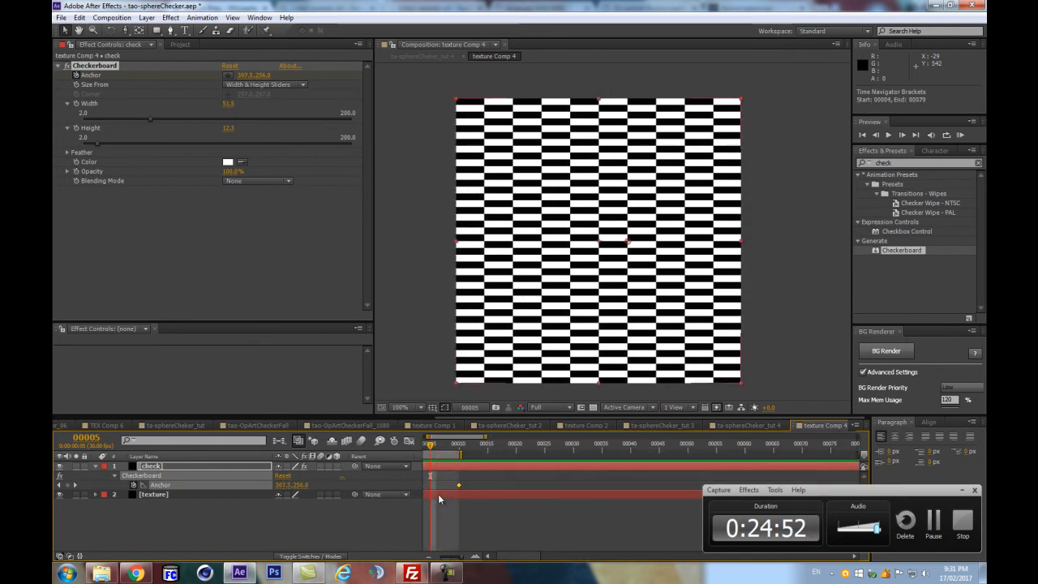
Step: Compare the texture at frames 0 and 10, then preview the loop with the work area ending at frame 9
{"action": "left_click_drag", "start_coordinate": [476, 452], "coordinate": [484, 446]}
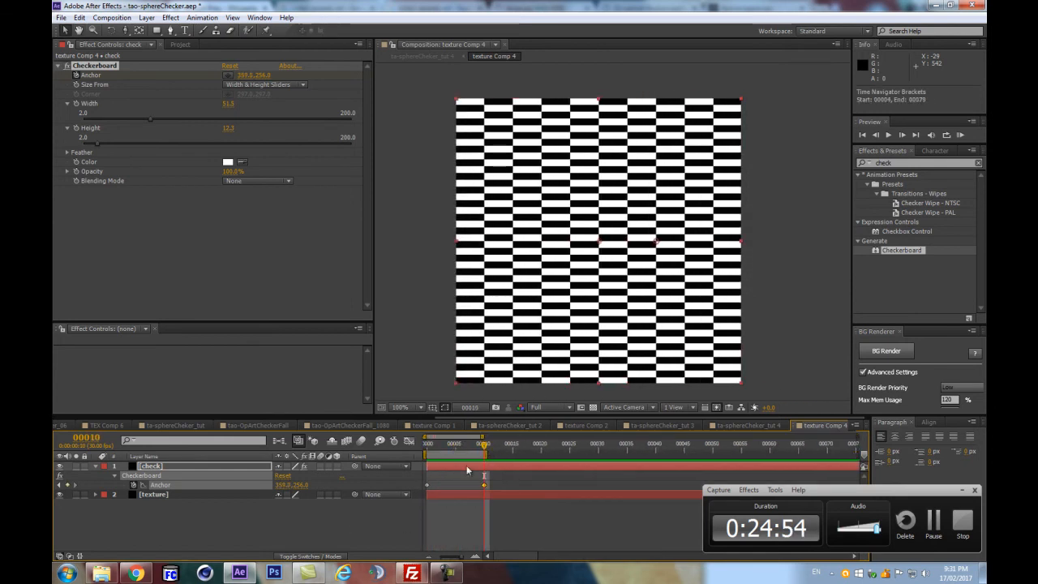
{"action": "key", "text": "Home"}
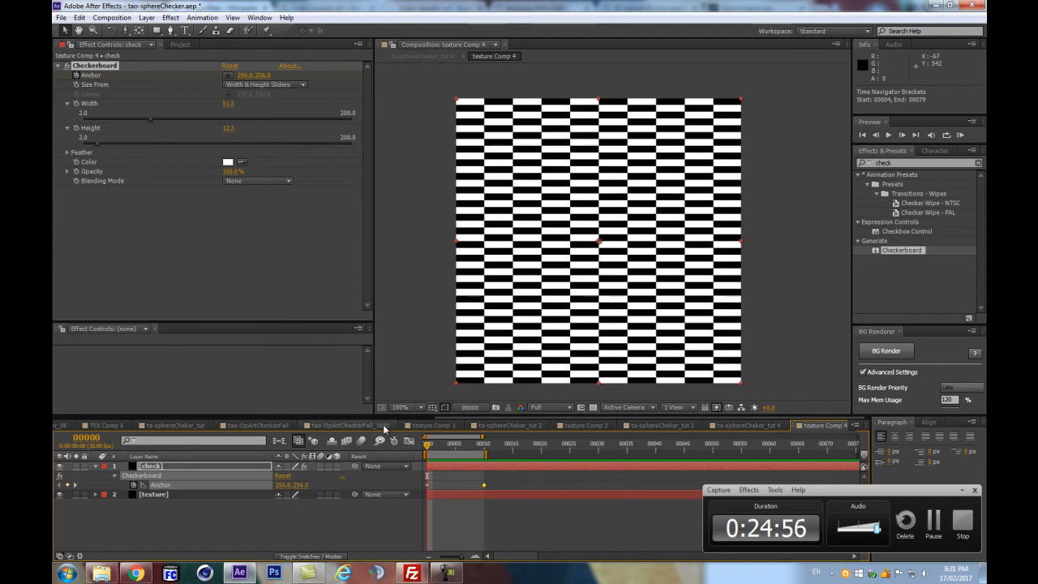
{"action": "left_click_drag", "start_coordinate": [428, 448], "coordinate": [487, 443]}
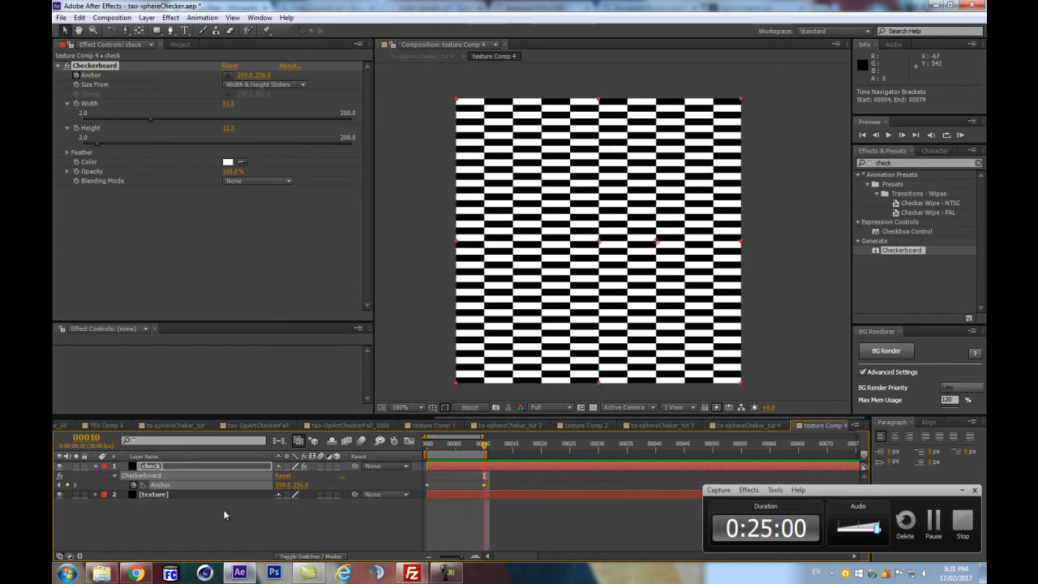
{"action": "key", "text": "Page_Up"}
{"action": "key", "text": "n"}
{"action": "key", "text": "space"}
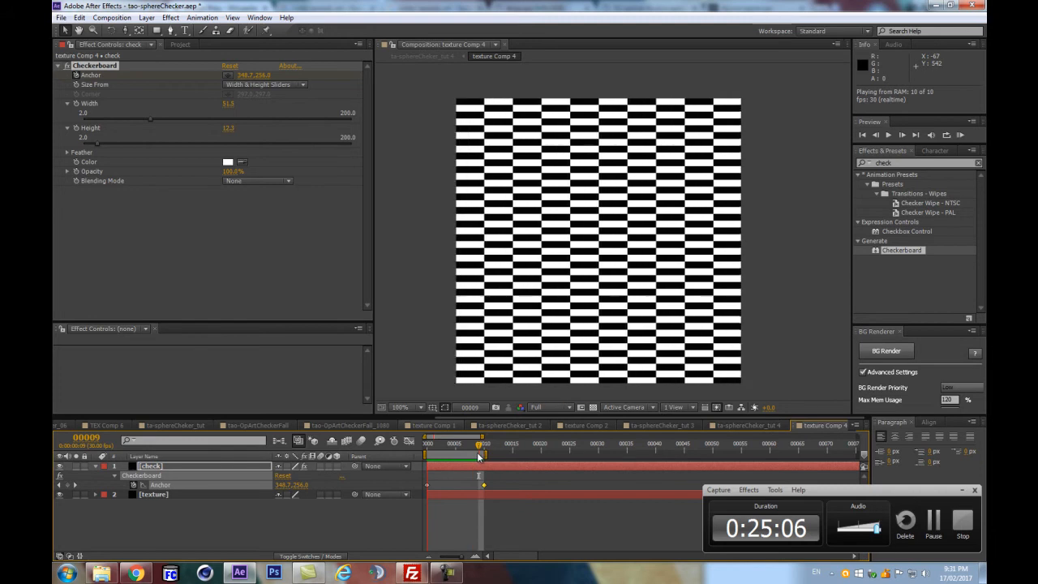
{"action": "key", "text": "space"}
Step: Switch to the ta-sphereCheker_tut 4 composition, limit its work area to frames 0 to 9 and preview the loop
{"action": "key", "text": "Tab"}
{"action": "left_click", "coordinate": [223, 442]}
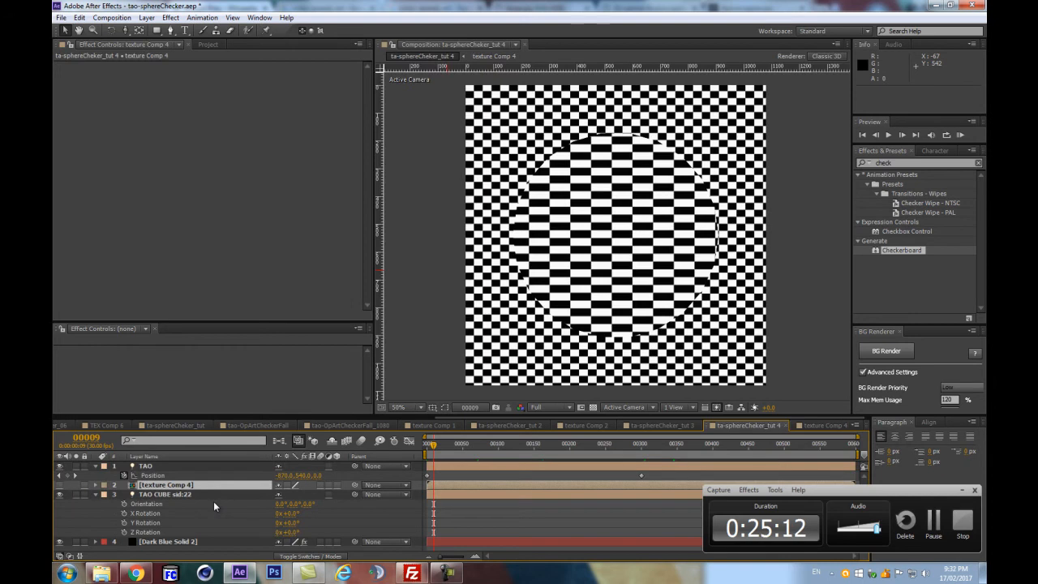
{"action": "key", "text": "space"}
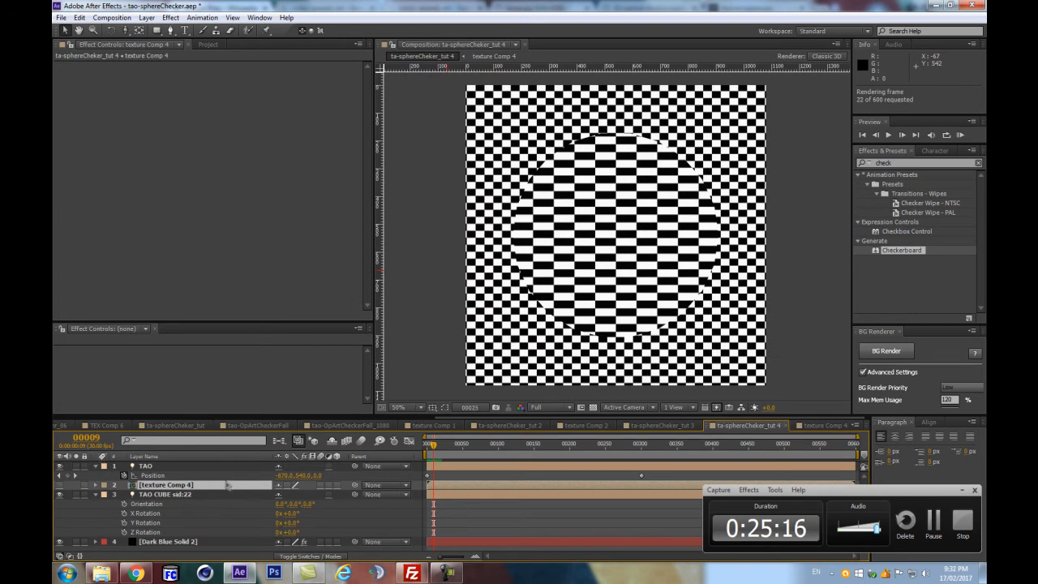
{"action": "key", "text": "space"}
{"action": "left_click_drag", "start_coordinate": [858, 437], "coordinate": [485, 436]}
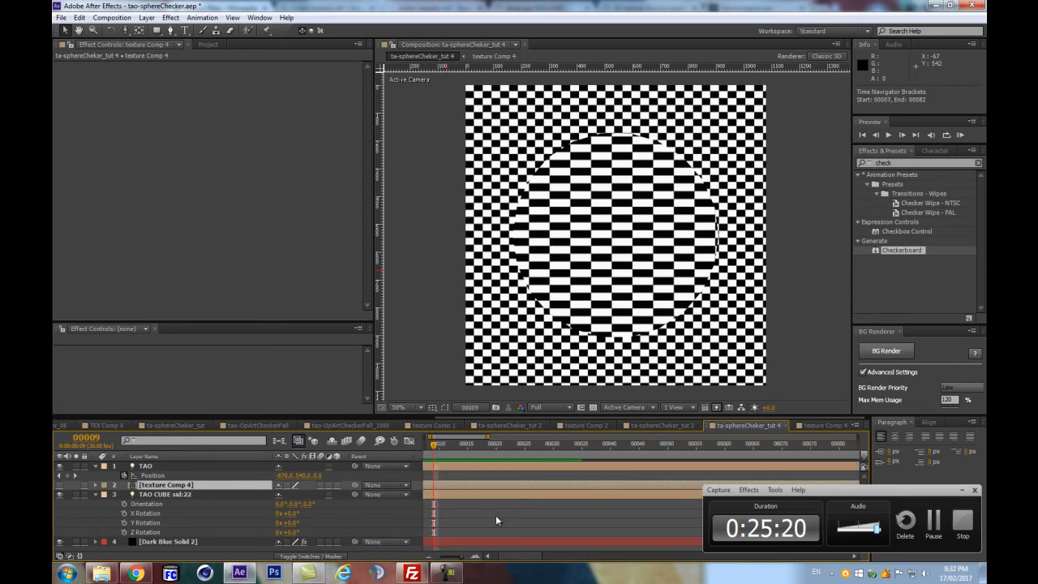
{"action": "key", "text": "space"}
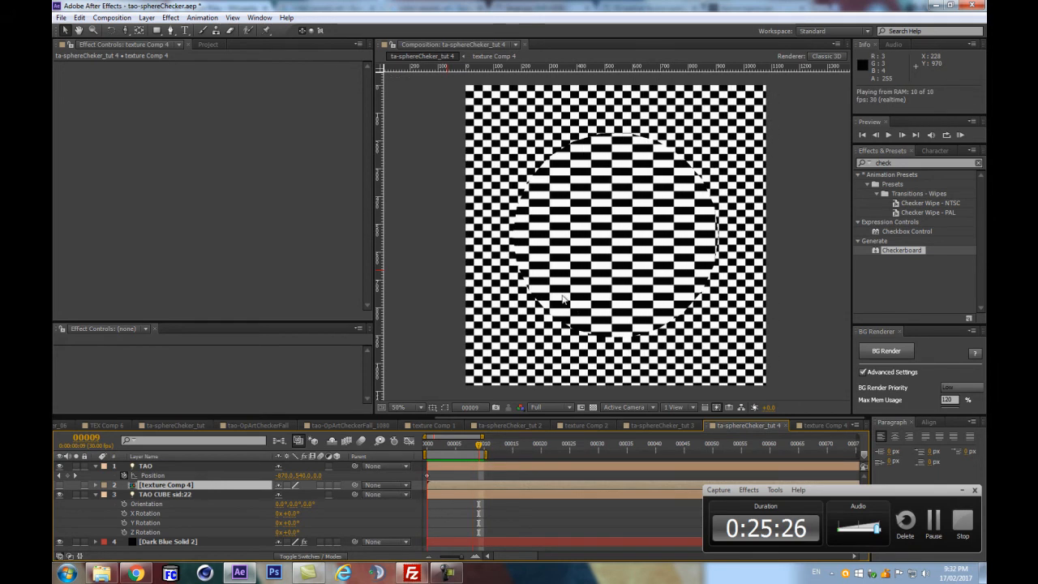
{"action": "key", "text": "space"}
Step: Set the Texture Scale X of Dark Blue Solid 2's Tao textures to 15
{"action": "left_click", "coordinate": [166, 540]}
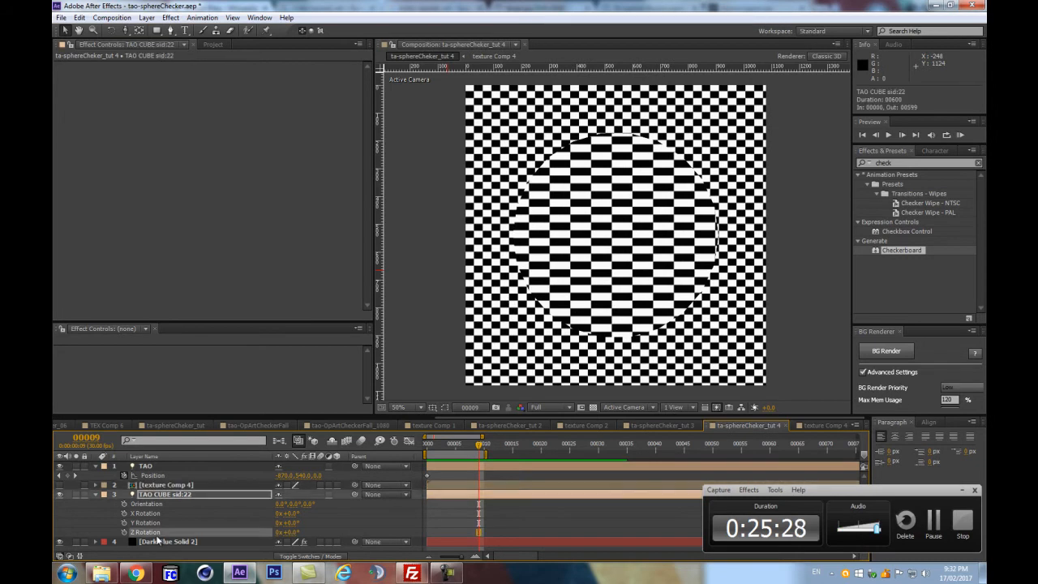
{"action": "scroll", "coordinate": [265, 181], "scroll_direction": "down", "scroll_amount": 15}
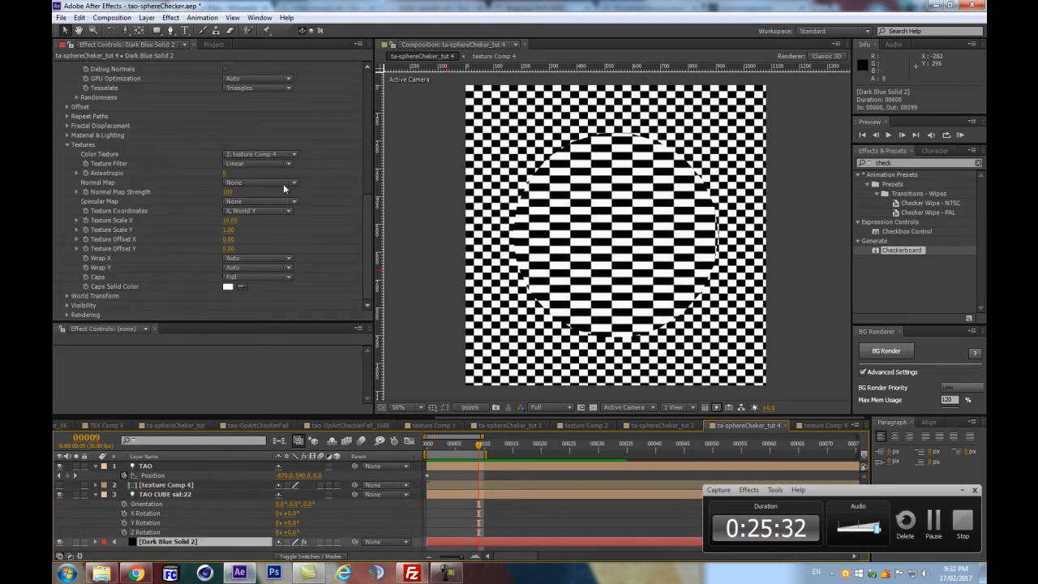
{"action": "left_click", "coordinate": [228, 219]}
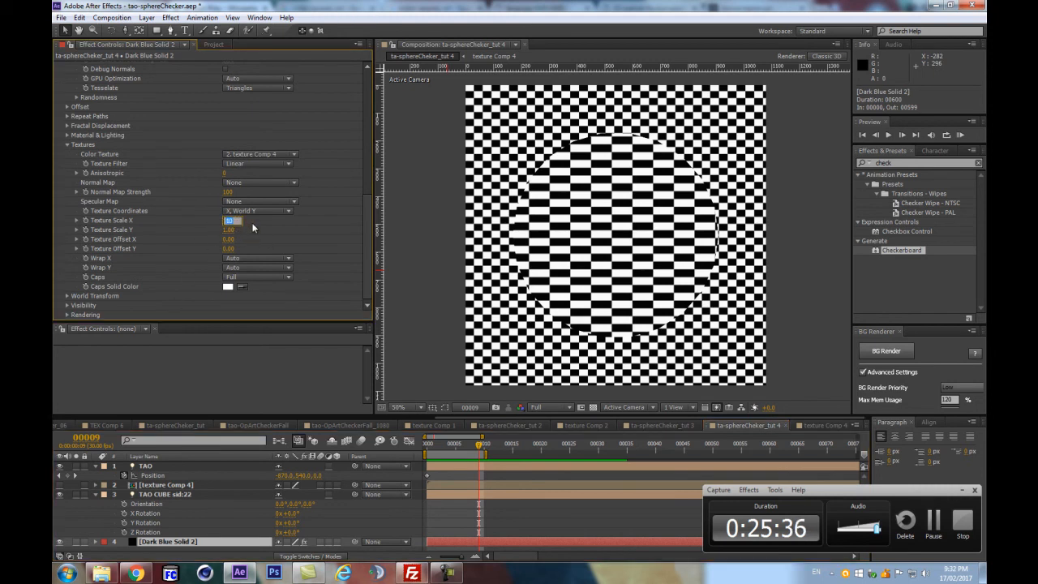
{"action": "type", "text": "10"}
{"action": "key", "text": "Return"}
{"action": "left_click_drag", "start_coordinate": [228, 226], "coordinate": [365, 209]}
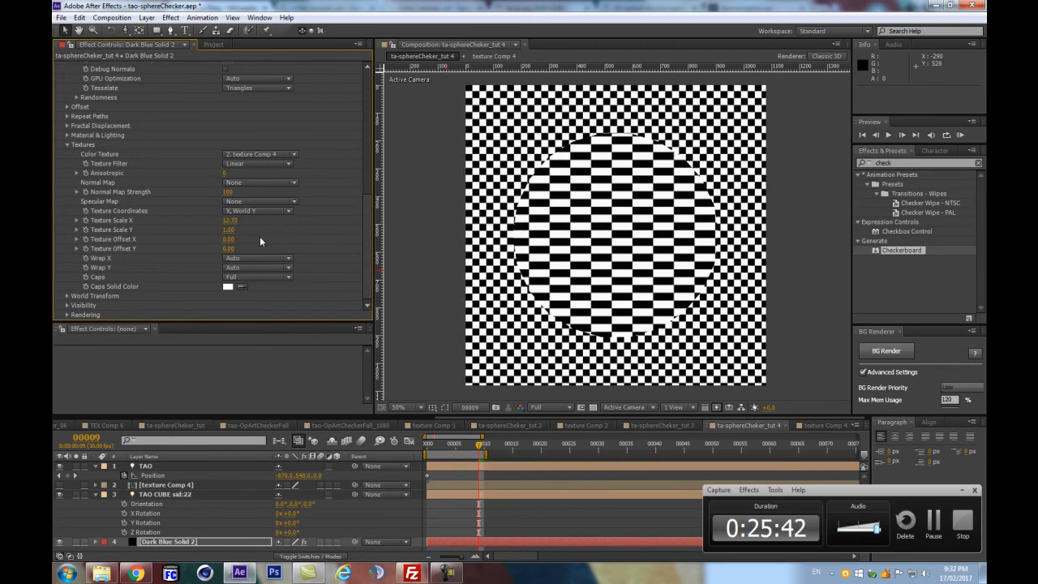
{"action": "left_click", "coordinate": [230, 220]}
{"action": "type", "text": "15"}
{"action": "key", "text": "Return"}
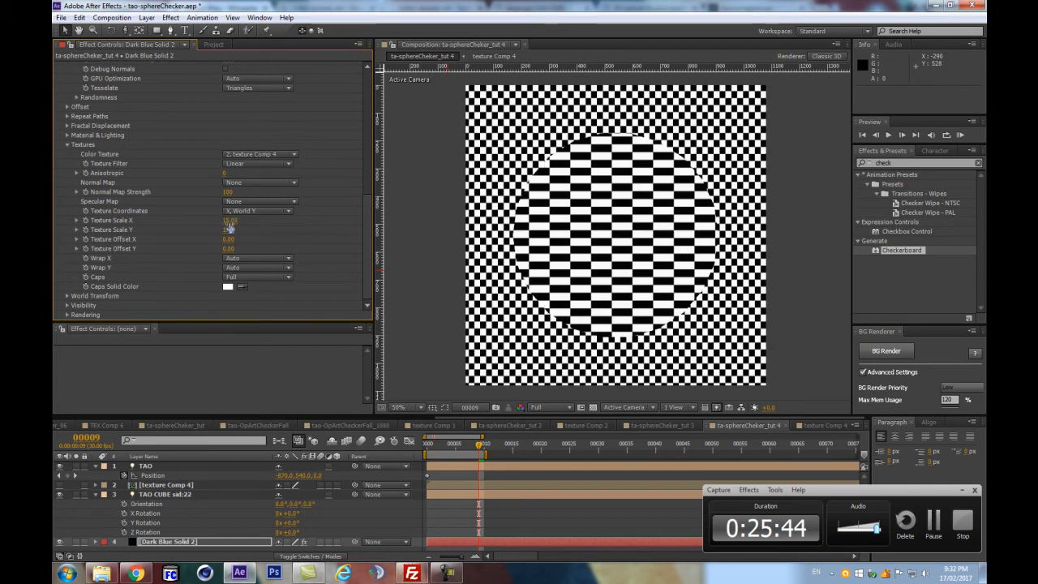
Step: Try Texture Scale Y values of about 2.20 and 1.71, then restore it to 1
{"action": "left_click_drag", "start_coordinate": [226, 227], "coordinate": [297, 222]}
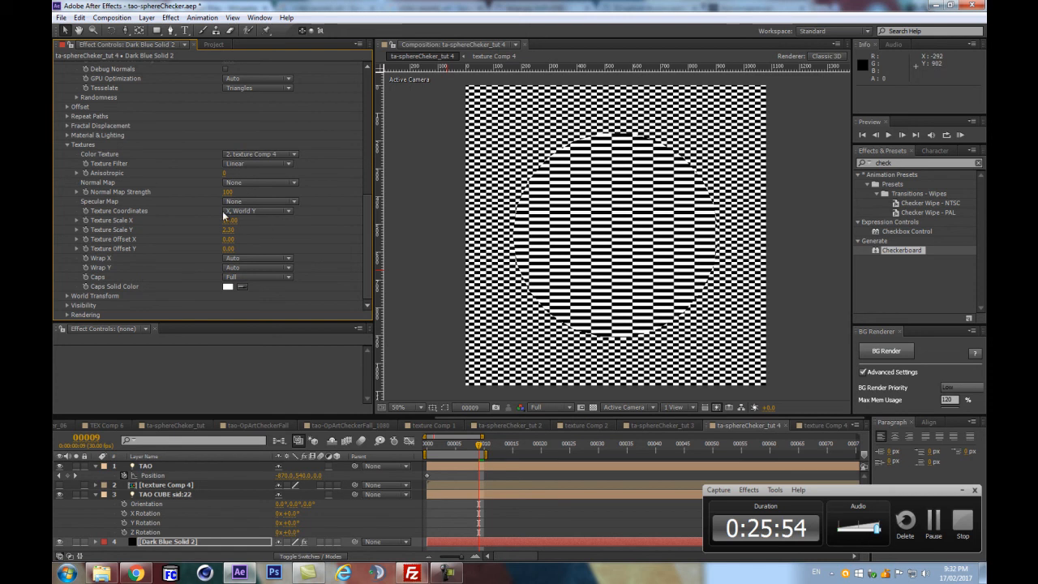
{"action": "left_click_drag", "start_coordinate": [231, 233], "coordinate": [202, 234]}
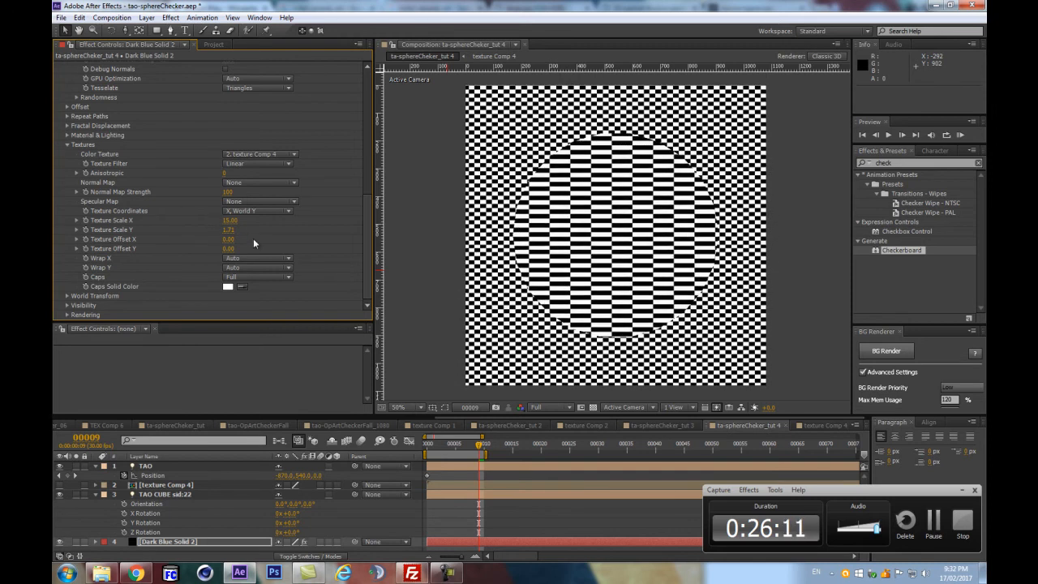
{"action": "left_click", "coordinate": [230, 233]}
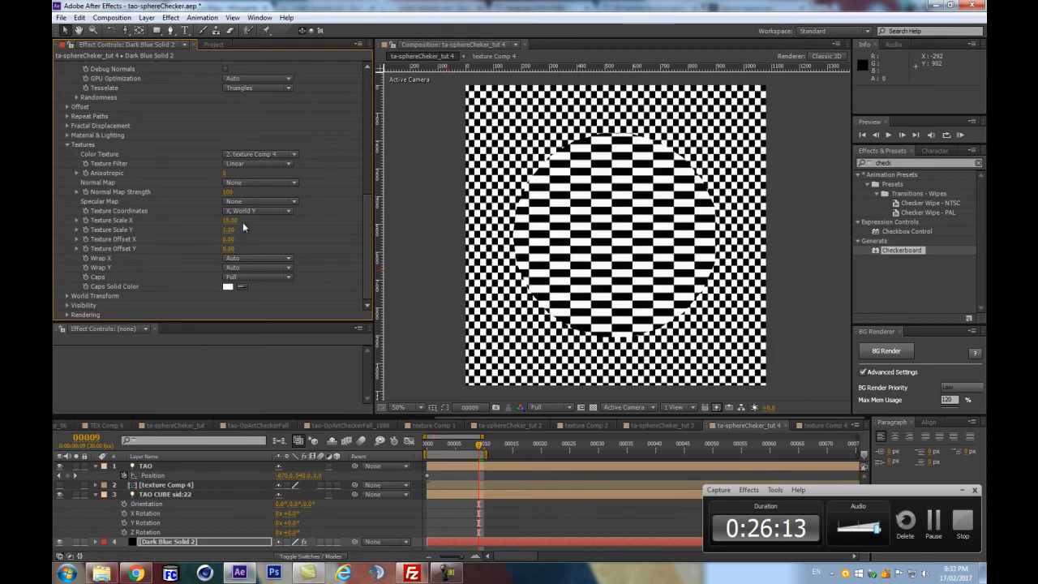
{"action": "type", "text": "1"}
{"action": "key", "text": "Return"}
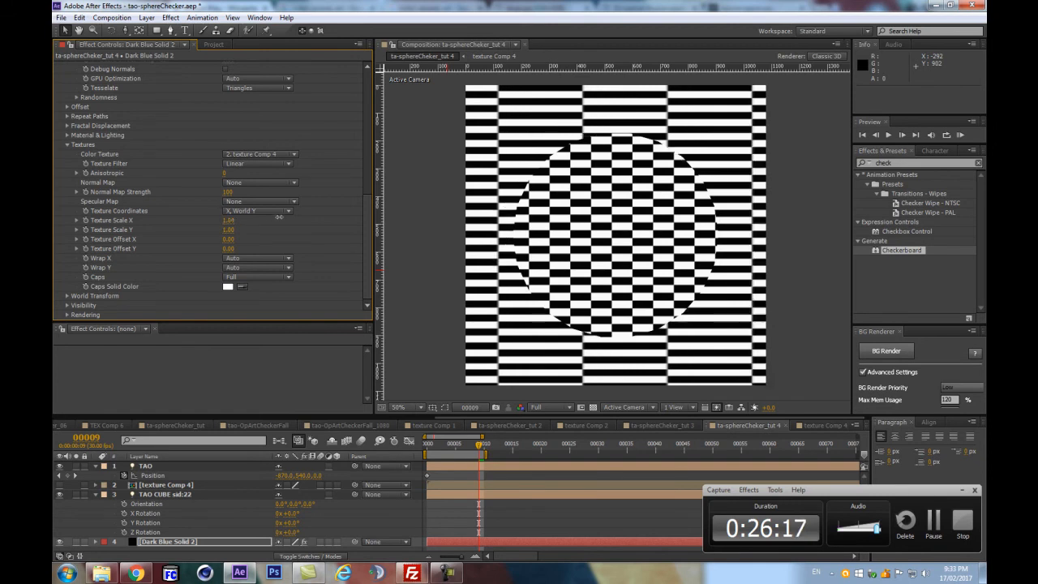
Step: Set the Tao Texture Scale X to about 6.54 and Texture Scale Y to 2
{"action": "left_click_drag", "start_coordinate": [266, 217], "coordinate": [417, 212]}
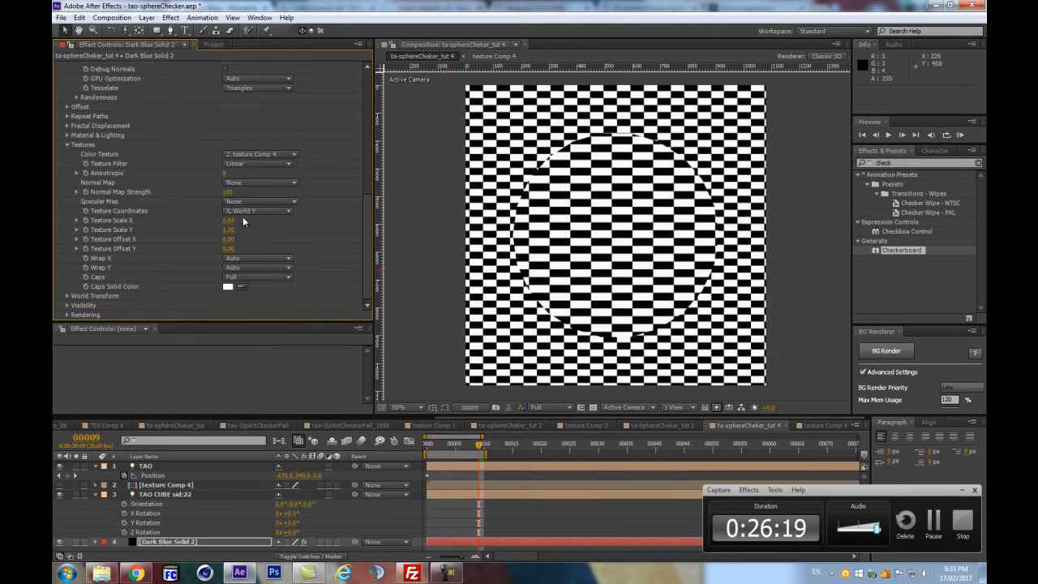
{"action": "left_click_drag", "start_coordinate": [228, 229], "coordinate": [280, 233]}
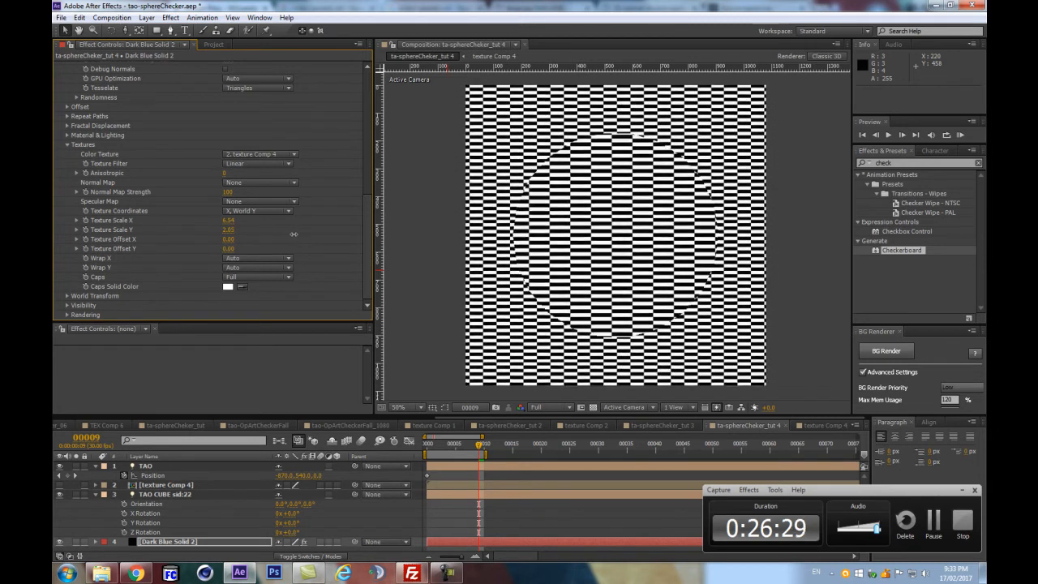
{"action": "left_click_drag", "start_coordinate": [291, 234], "coordinate": [291, 234]}
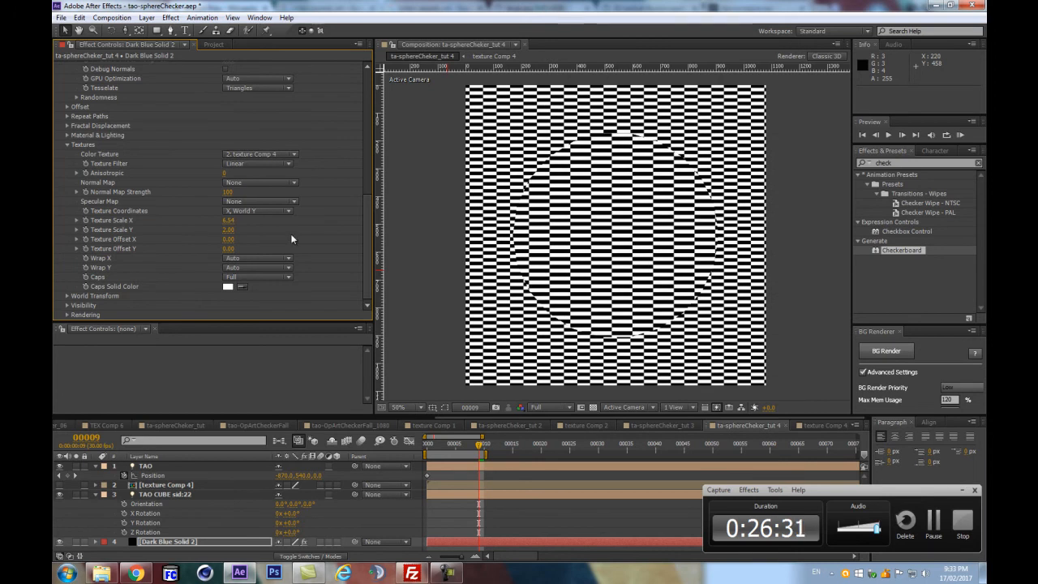
Step: Try Regular(X,Y) Texture Coordinates with Texture Scale Y raised to about 4.49
{"action": "left_click", "coordinate": [251, 212]}
{"action": "left_click", "coordinate": [239, 222]}
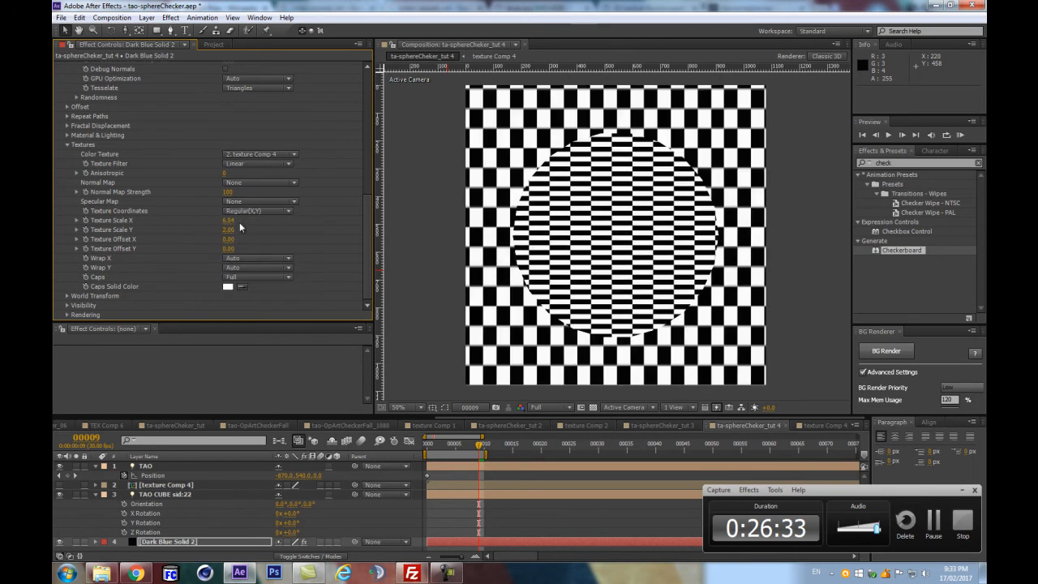
{"action": "left_click_drag", "start_coordinate": [249, 229], "coordinate": [353, 225]}
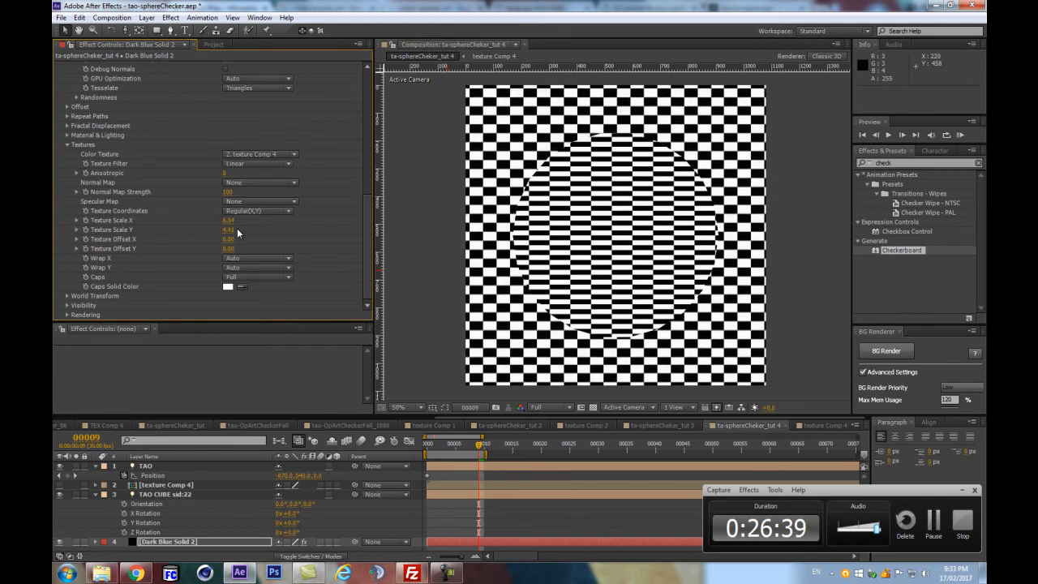
{"action": "left_click_drag", "start_coordinate": [254, 228], "coordinate": [196, 238]}
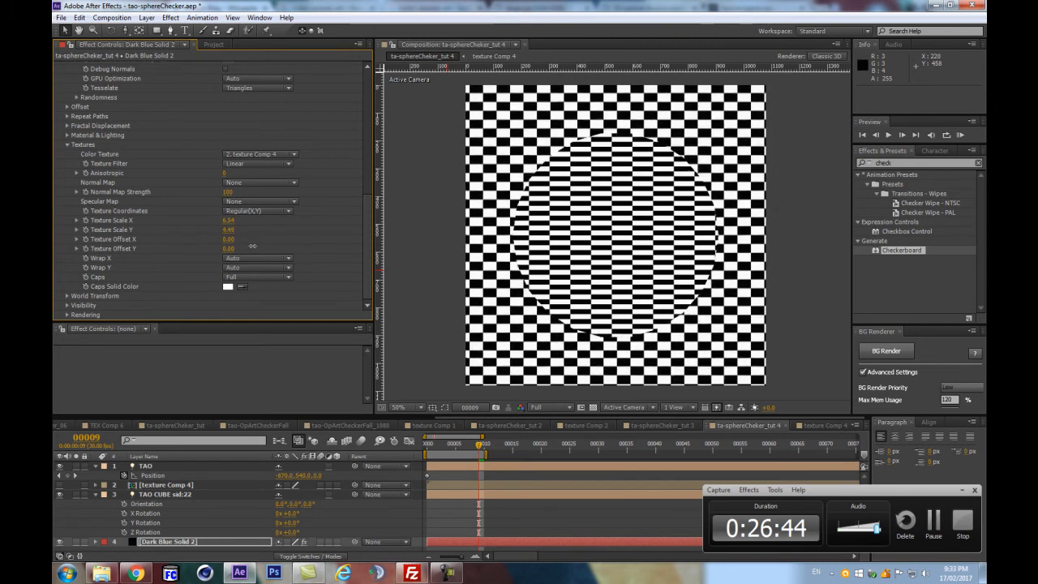
Step: Set Texture Coordinates to X, World Y and lower Texture Scale Y to about 3.70
{"action": "left_click", "coordinate": [271, 209]}
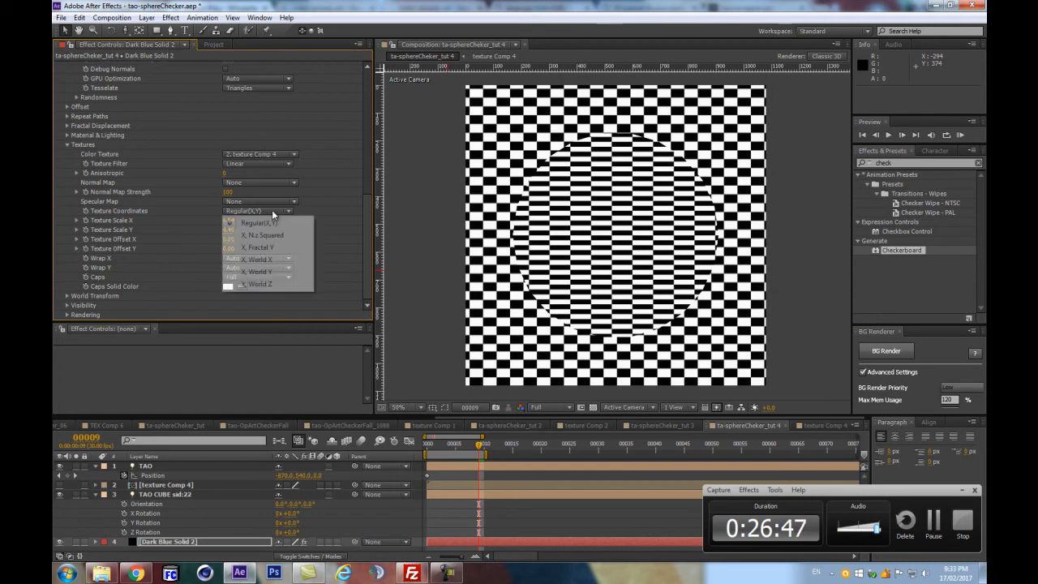
{"action": "left_click", "coordinate": [245, 270]}
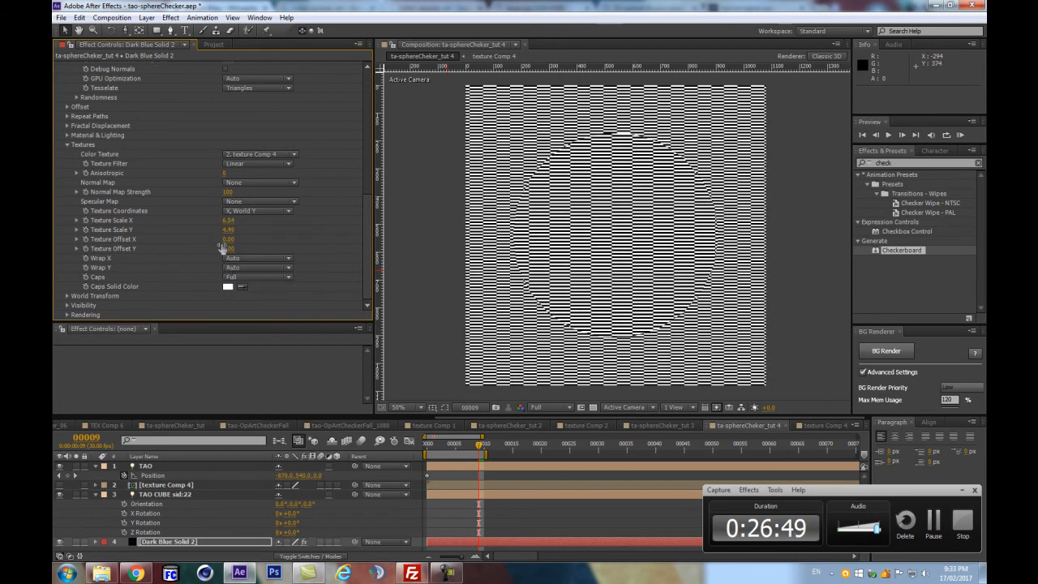
{"action": "left_click_drag", "start_coordinate": [228, 234], "coordinate": [186, 229]}
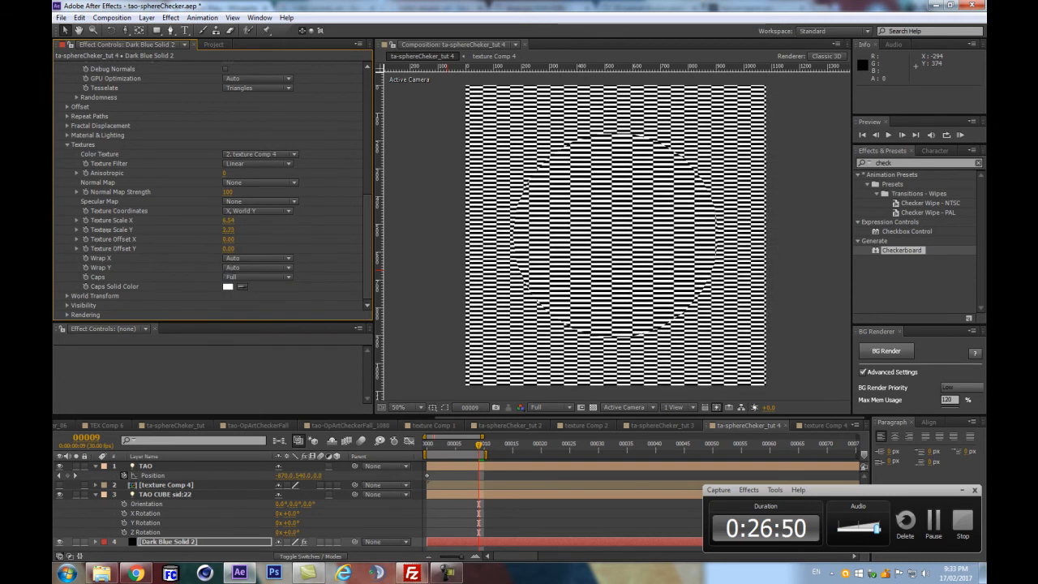
Step: Try Texture Scale Y of about 1.13 with Texture Scale X of about 6.34, and preview the loop
{"action": "left_click_drag", "start_coordinate": [53, 230], "coordinate": [53, 231]}
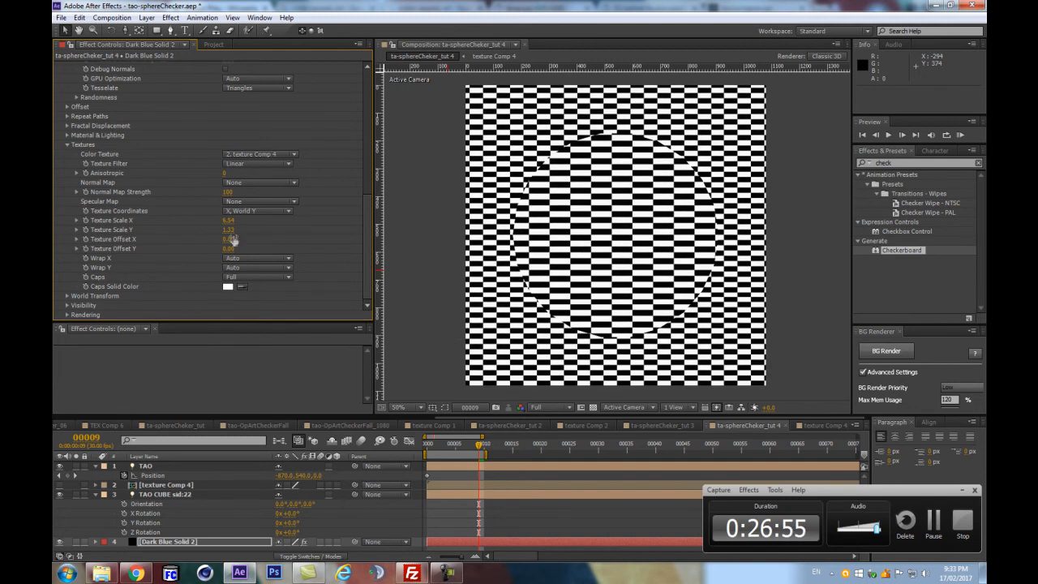
{"action": "left_click_drag", "start_coordinate": [228, 225], "coordinate": [219, 232]}
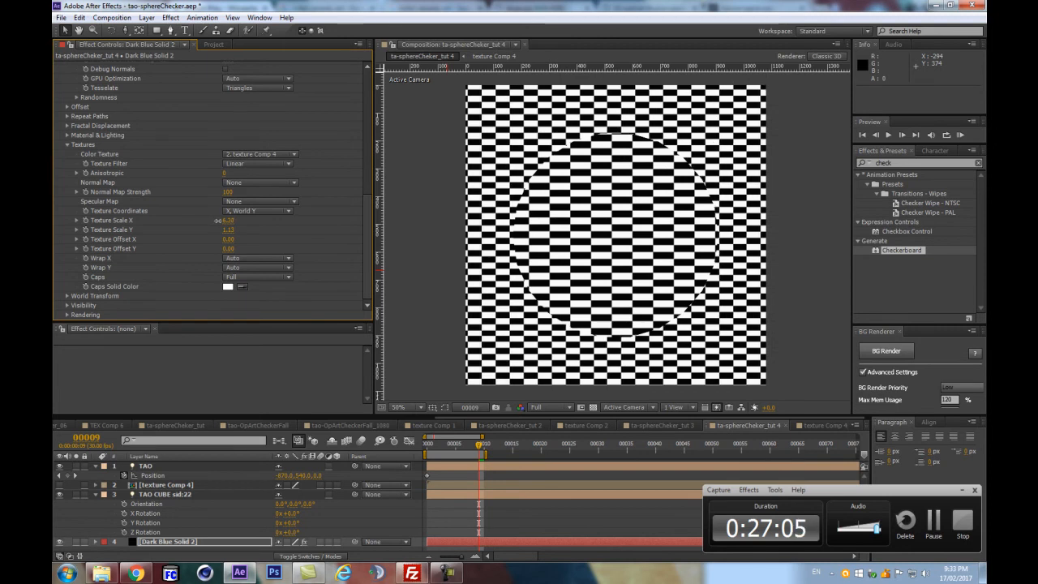
{"action": "left_click_drag", "start_coordinate": [219, 221], "coordinate": [218, 221]}
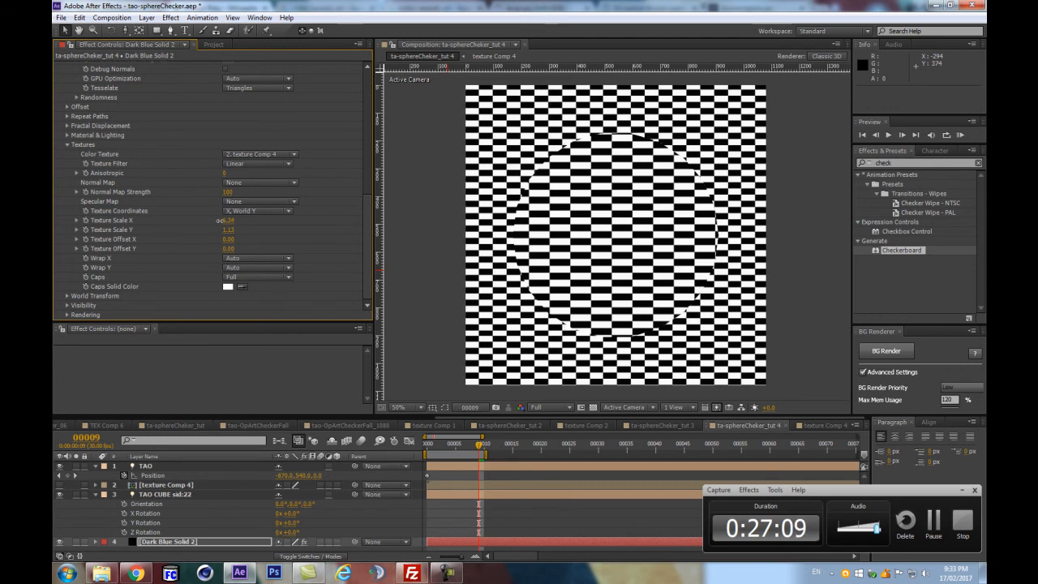
{"action": "key", "text": "space"}
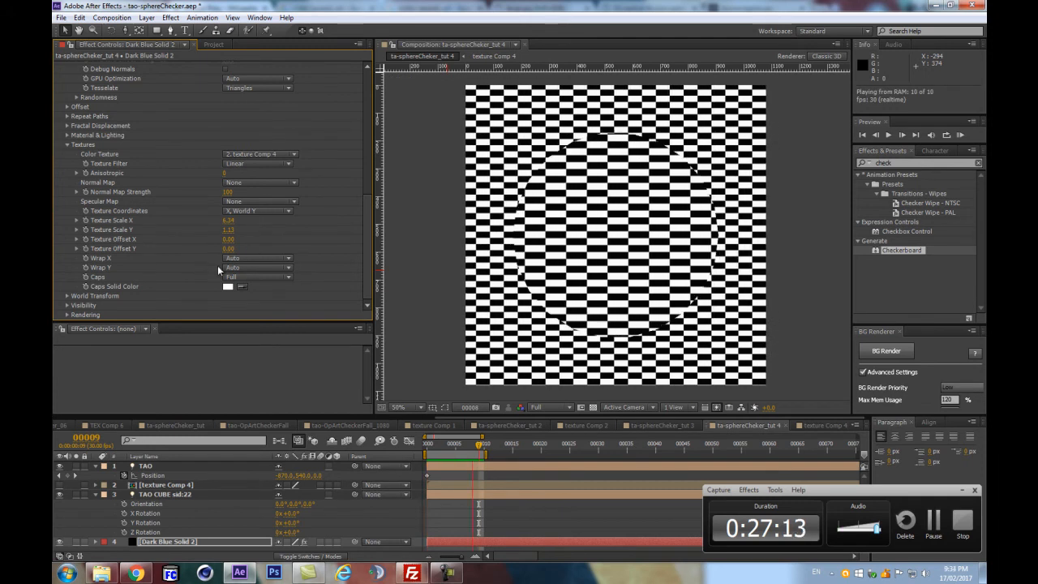
{"action": "key", "text": "space"}
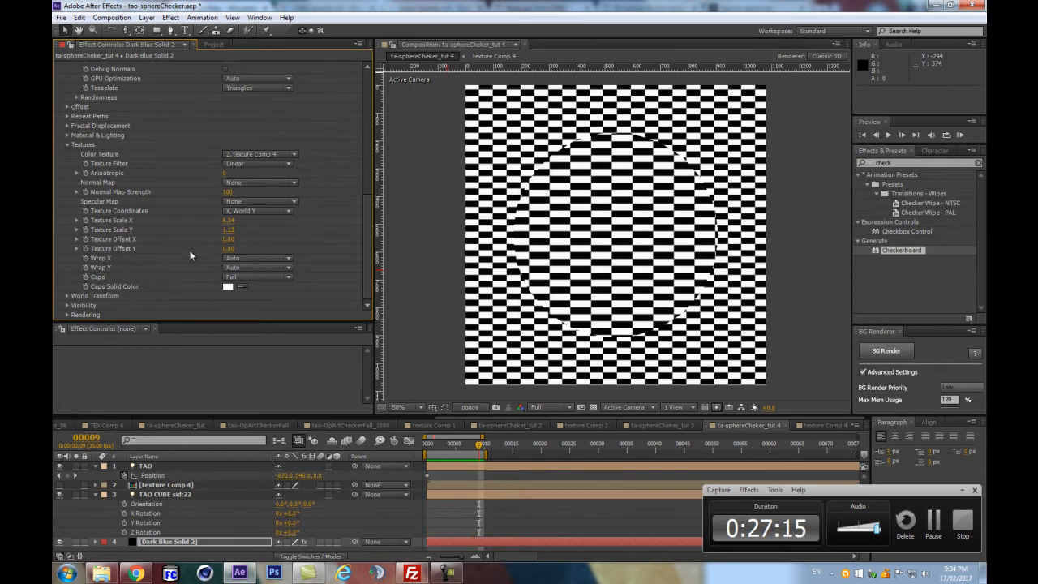
Step: Reset both Texture Scale X and Texture Scale Y to 1 and preview the loop
{"action": "left_click", "coordinate": [227, 221]}
{"action": "type", "text": "1"}
{"action": "key", "text": "Return"}
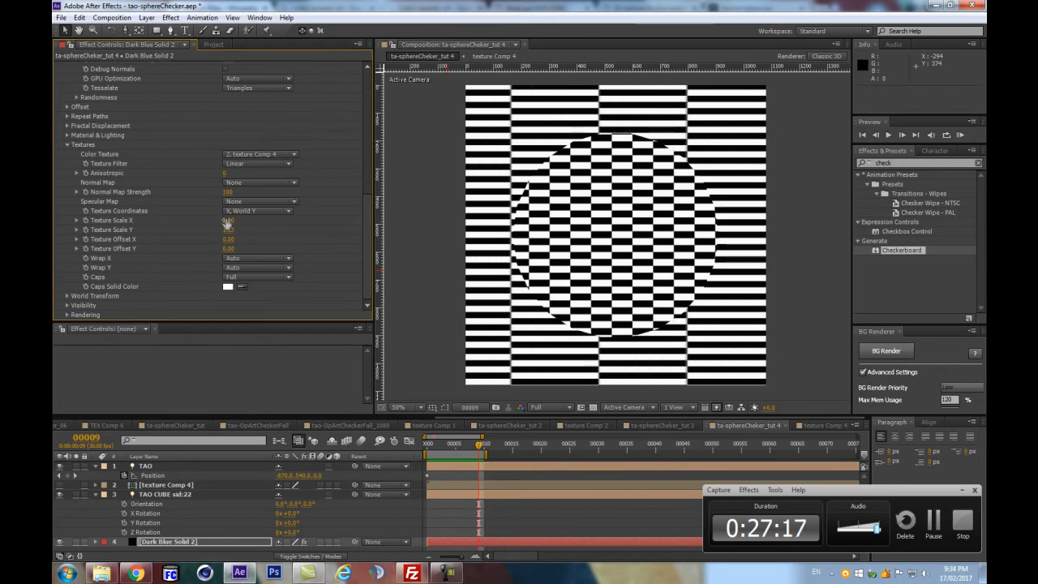
{"action": "left_click", "coordinate": [227, 229]}
{"action": "type", "text": "1"}
{"action": "key", "text": "Return"}
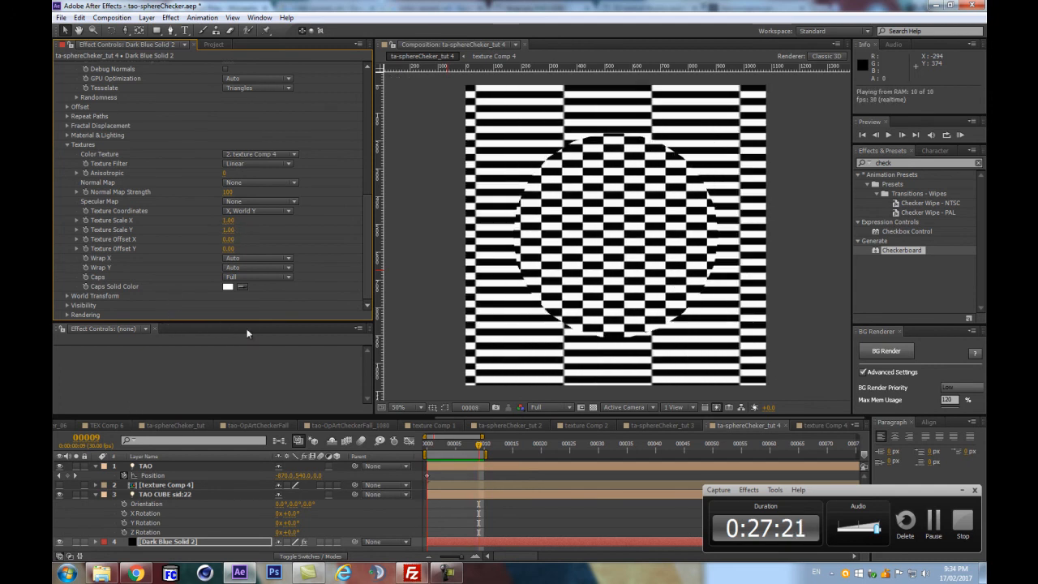
{"action": "key", "text": "space"}
Step: Set Texture Coordinates to Regular(X,Y) and raise Texture Scale Y to about 3.25
{"action": "left_click", "coordinate": [254, 212]}
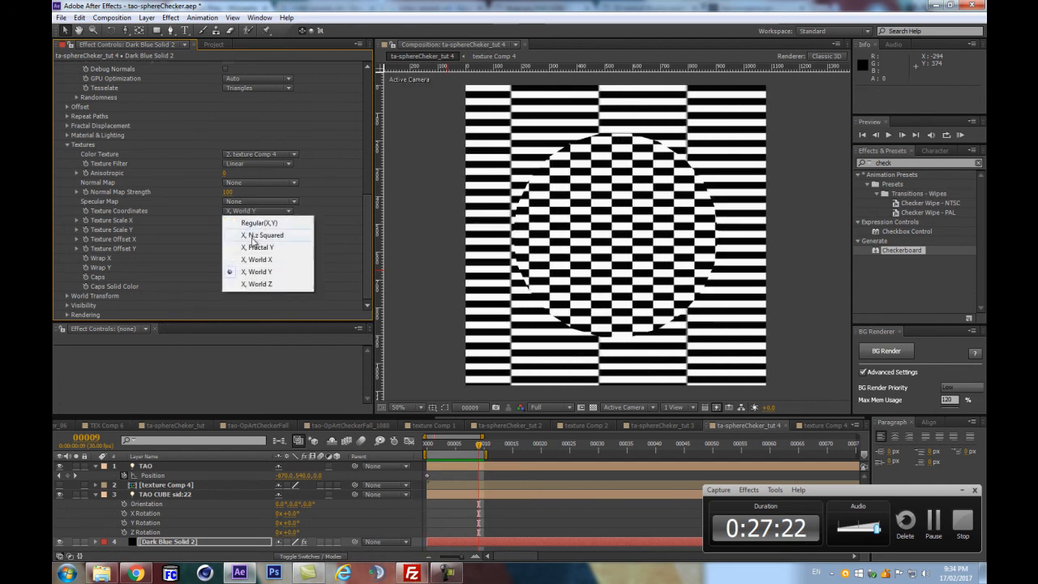
{"action": "left_click", "coordinate": [260, 223]}
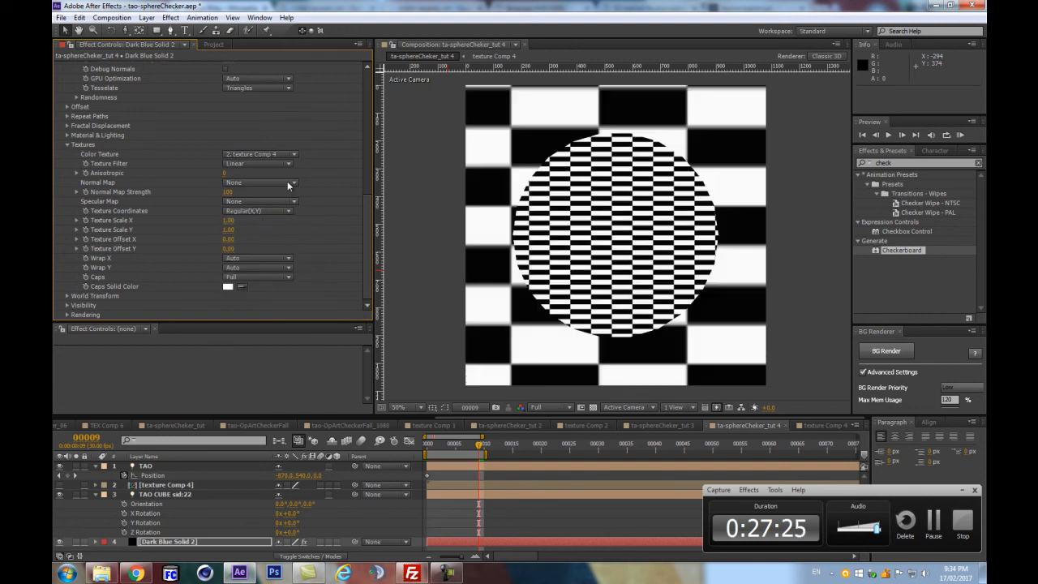
{"action": "mouse_move", "coordinate": [230, 229]}
{"action": "left_mouse_down"}
{"action": "mouse_move", "coordinate": [342, 222]}
{"action": "mouse_move", "coordinate": [241, 238]}
{"action": "left_mouse_up"}
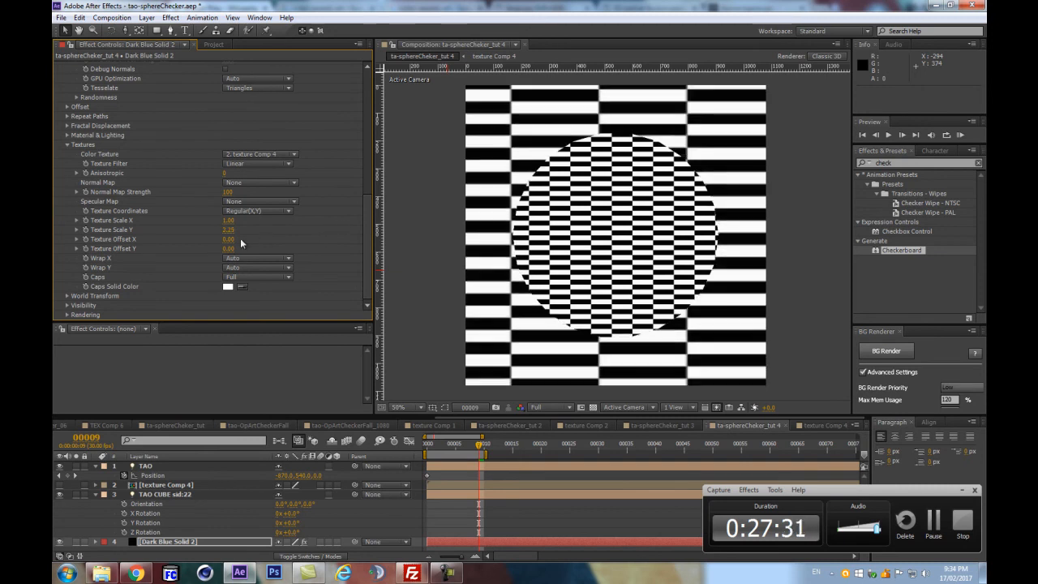
Step: Set Texture Scale X to 4 and Texture Scale Y to about 3.90, and preview the loop
{"action": "left_click_drag", "start_coordinate": [284, 212], "coordinate": [329, 207]}
{"action": "left_click", "coordinate": [230, 220]}
{"action": "key", "text": "Return"}
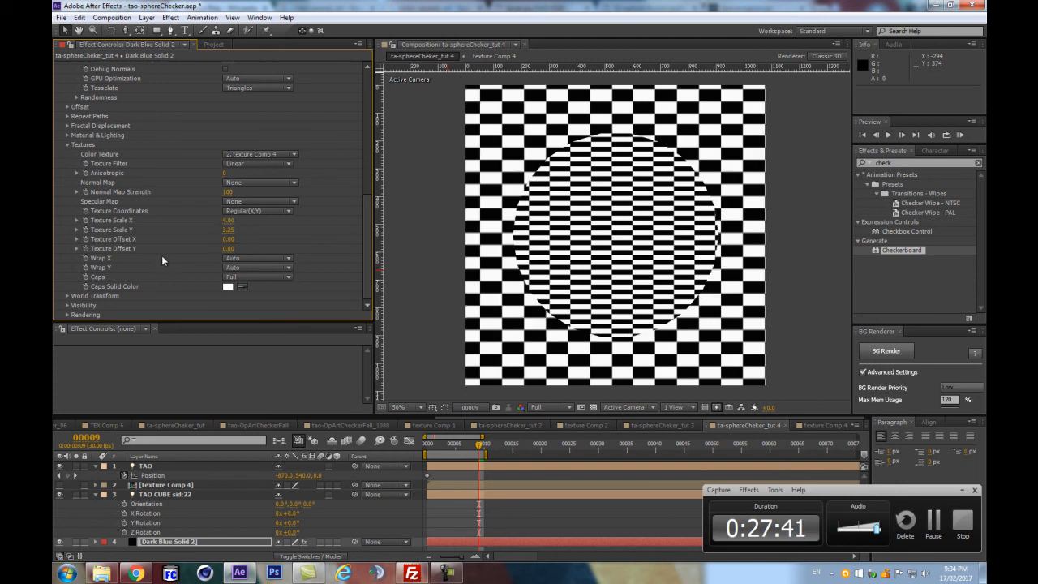
{"action": "left_click_drag", "start_coordinate": [249, 226], "coordinate": [261, 225]}
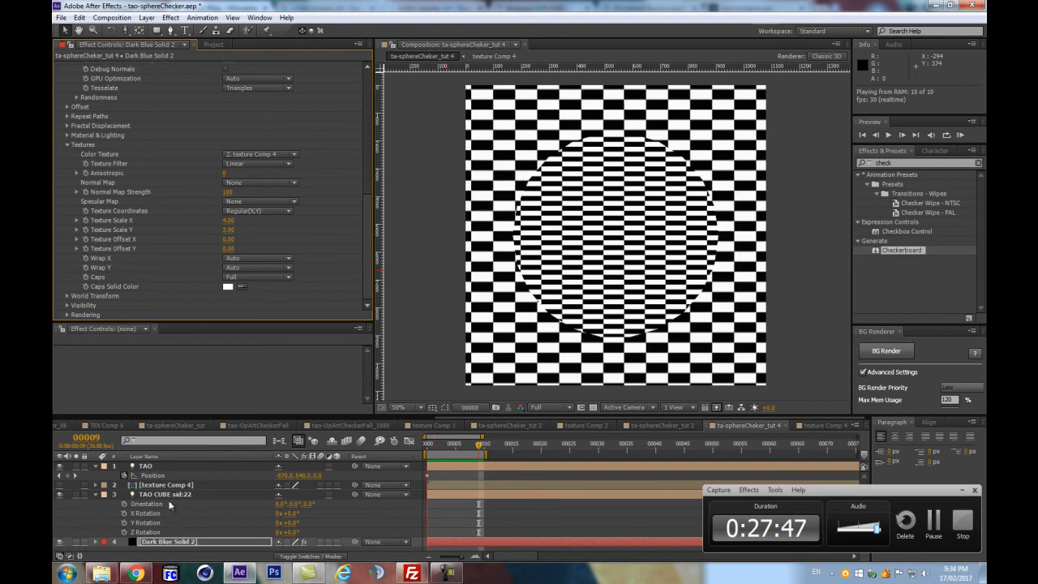
{"action": "key", "text": "space"}
{"action": "key", "text": "space"}
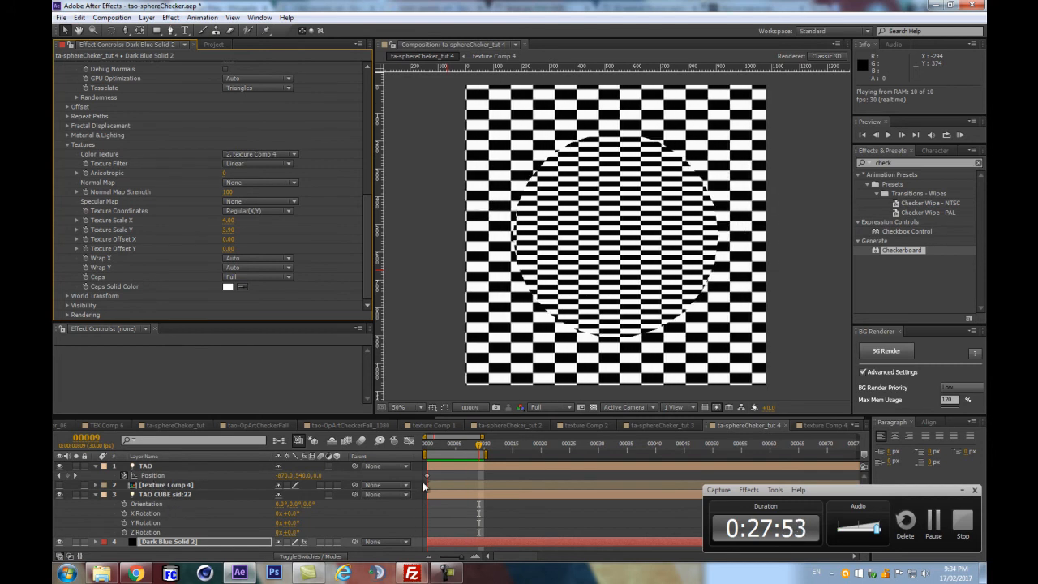
Step: Time-reverse the TAO light's two Position keyframes and preview the motion in the opposite direction
{"action": "left_click_drag", "start_coordinate": [481, 437], "coordinate": [812, 437]}
{"action": "left_click_drag", "start_coordinate": [689, 473], "coordinate": [415, 488]}
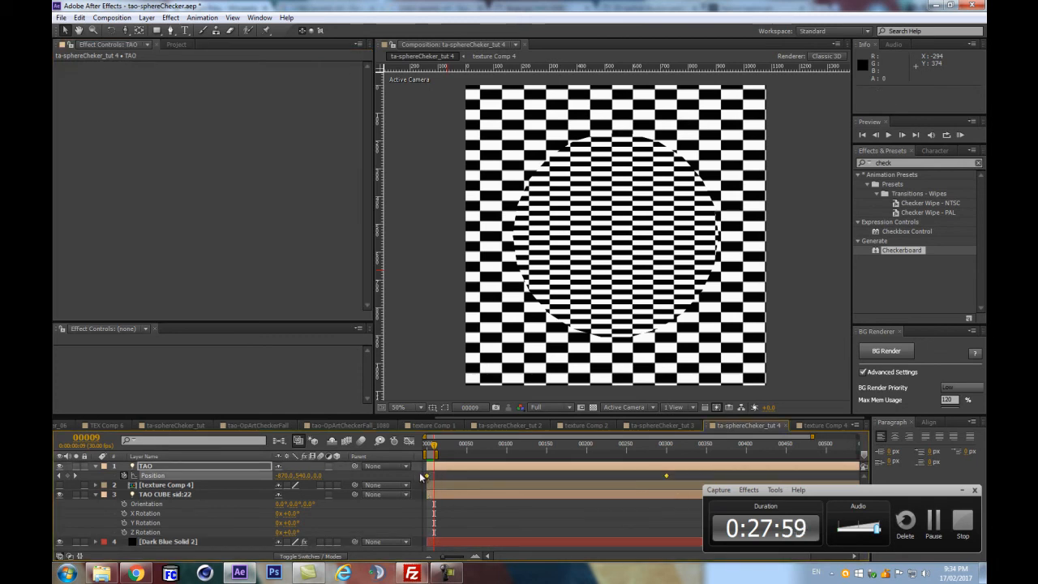
{"action": "right_click", "coordinate": [428, 478]}
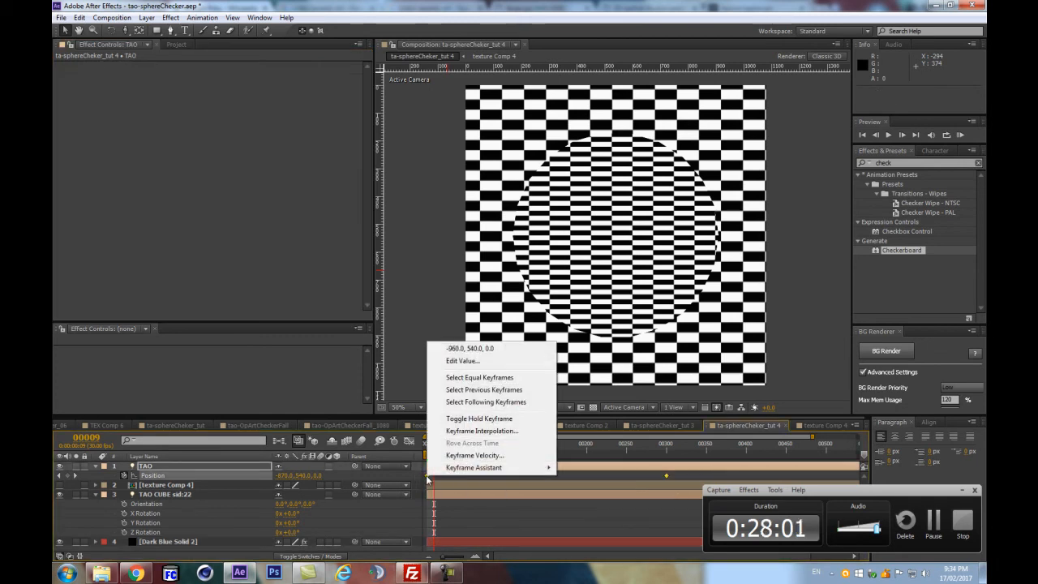
{"action": "mouse_move", "coordinate": [453, 474]}
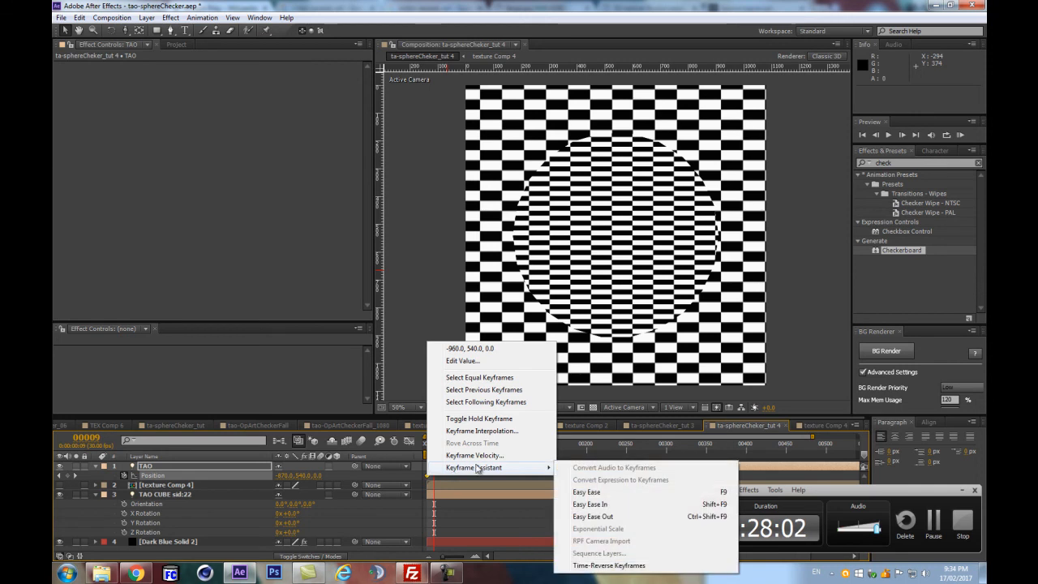
{"action": "left_click", "coordinate": [613, 565]}
{"action": "key", "text": "space"}
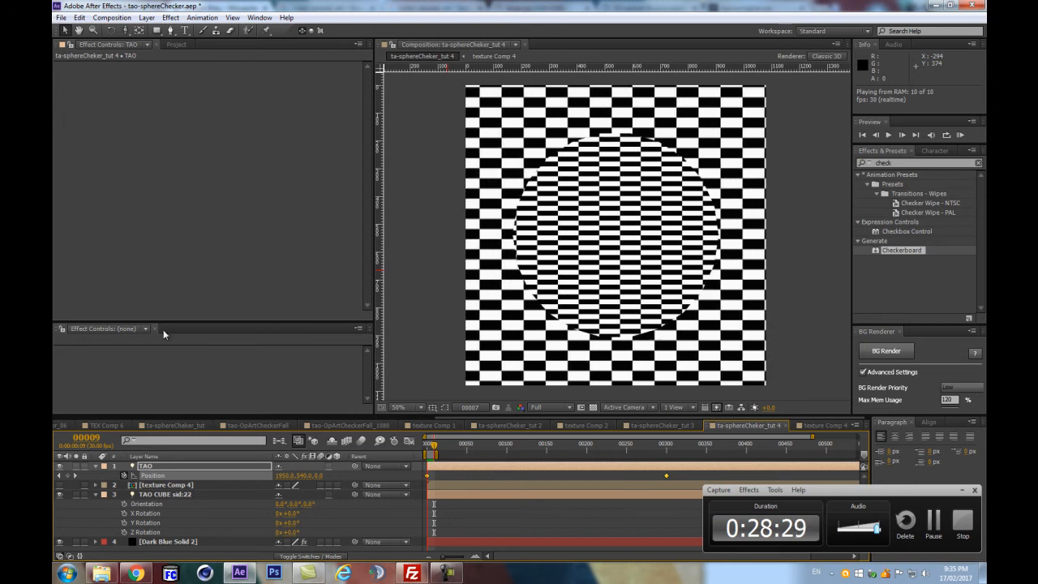
{"action": "key", "text": "space"}
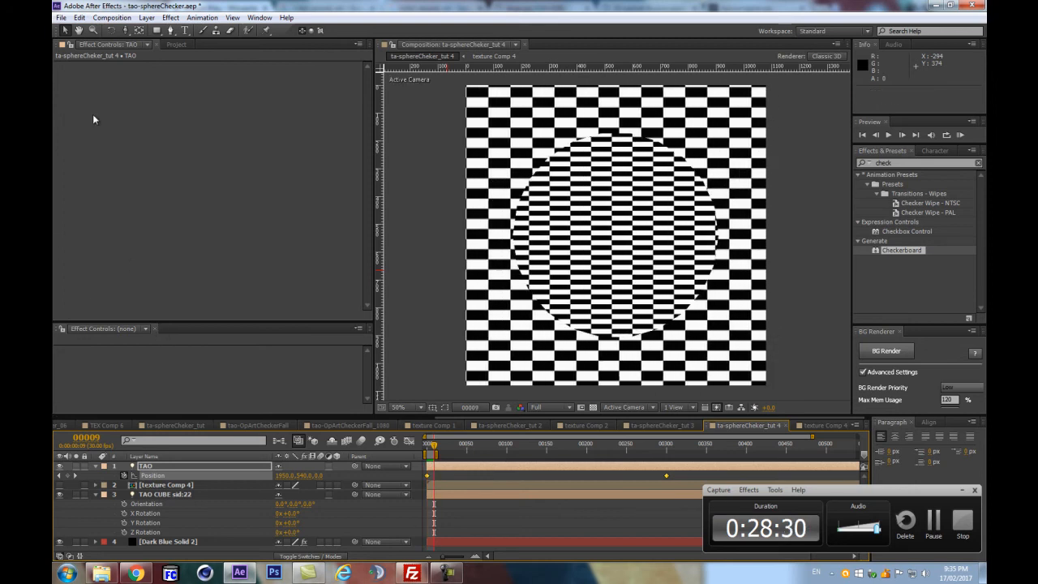
Step: Enlarge the project item list and collapse the tao-OpArtCheckerFall.aep folder to review the compositions
{"action": "left_click", "coordinate": [174, 44]}
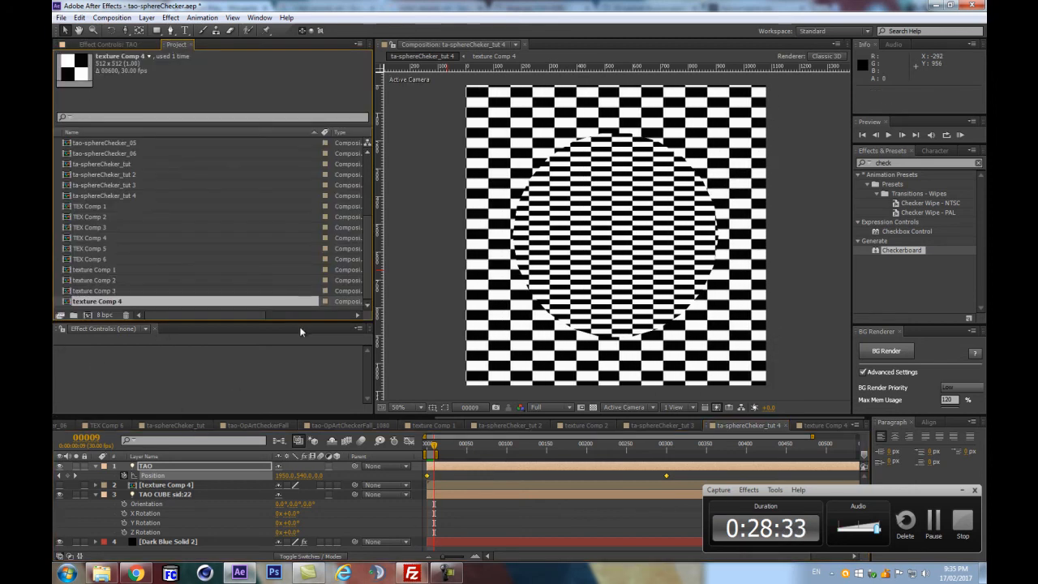
{"action": "left_click_drag", "start_coordinate": [301, 325], "coordinate": [301, 369]}
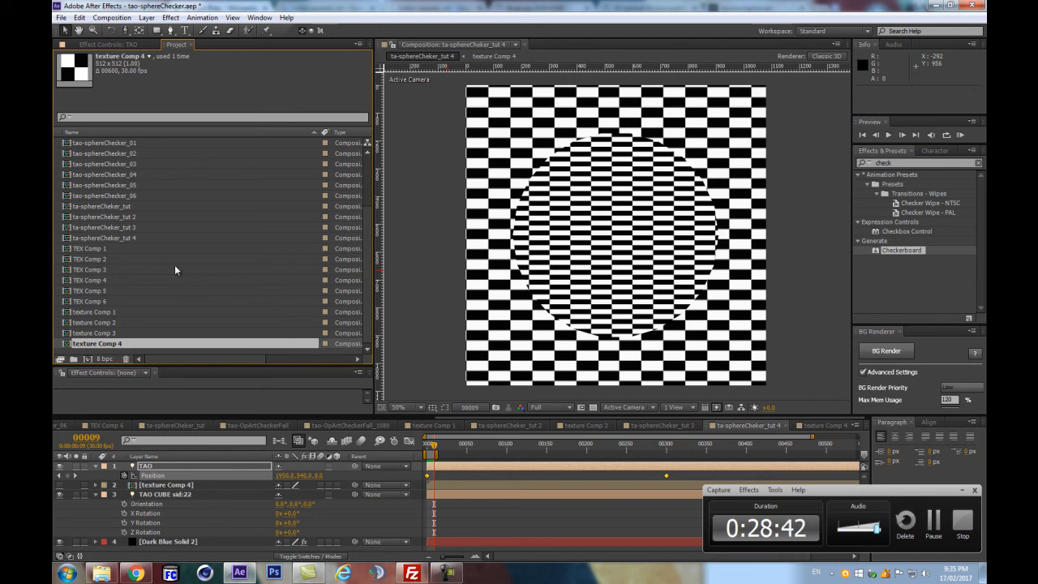
{"action": "scroll", "coordinate": [189, 243], "scroll_direction": "up", "scroll_amount": 3}
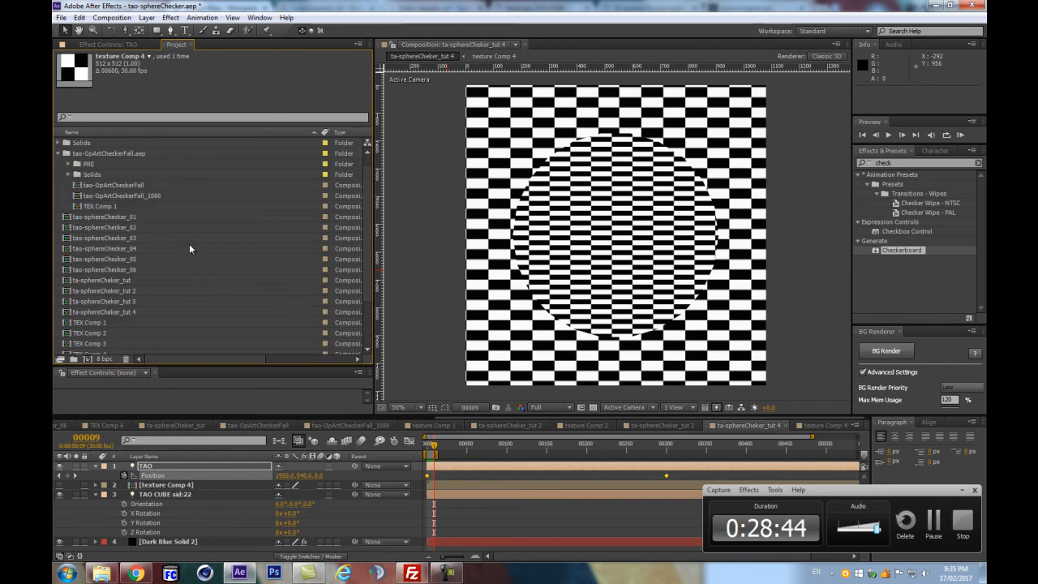
{"action": "left_click", "coordinate": [57, 152]}
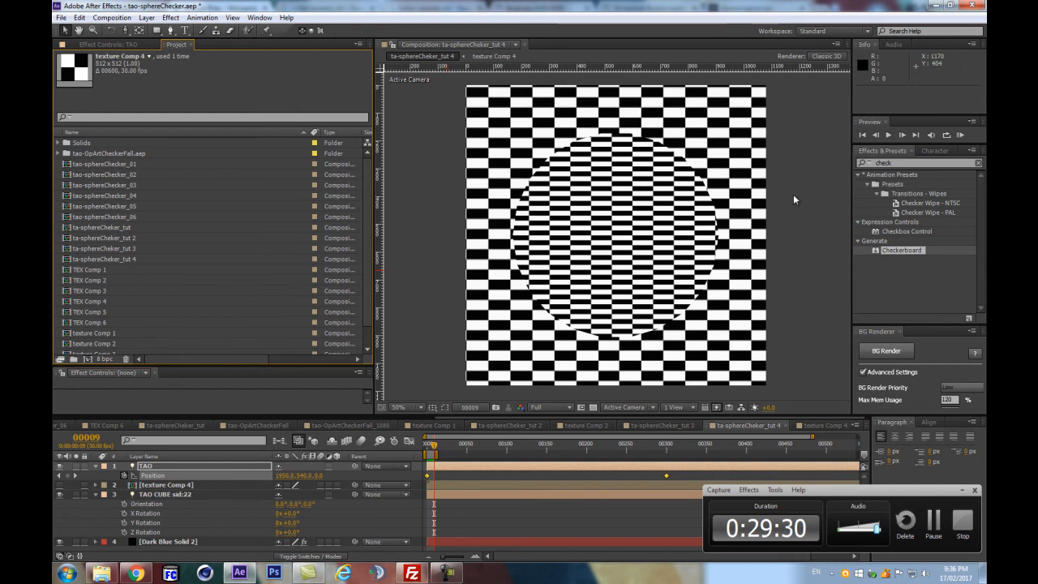
Step: Return to frame 0, add ta-sphereCheker_tut 4 to the Render Queue and enlarge the queue to see its output settings
{"action": "mouse_move", "coordinate": [425, 446]}
{"action": "left_mouse_down"}
{"action": "mouse_move", "coordinate": [417, 448]}
{"action": "mouse_move", "coordinate": [427, 447]}
{"action": "left_mouse_up"}
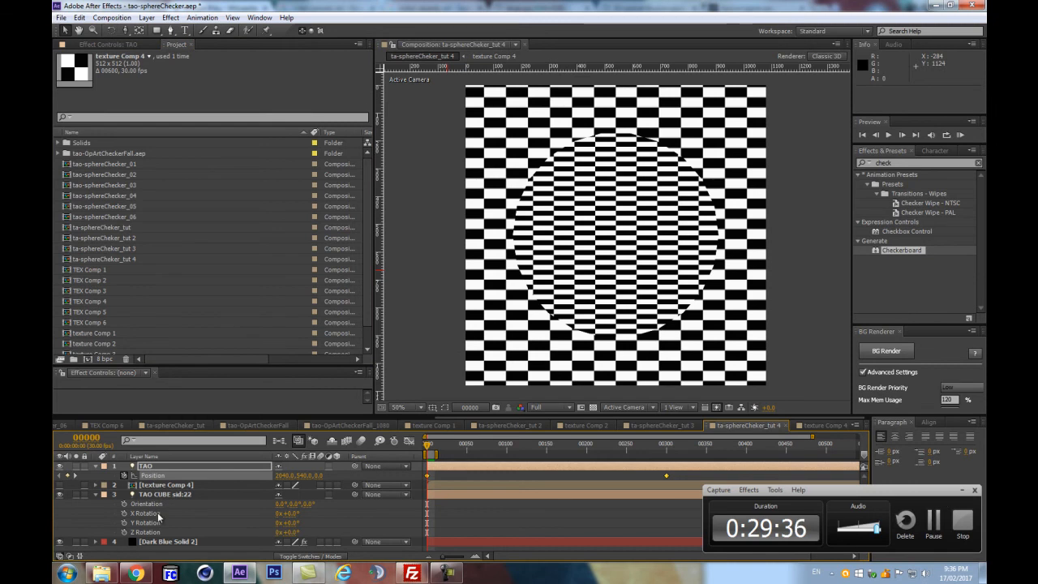
{"action": "key", "text": "ctrl+m"}
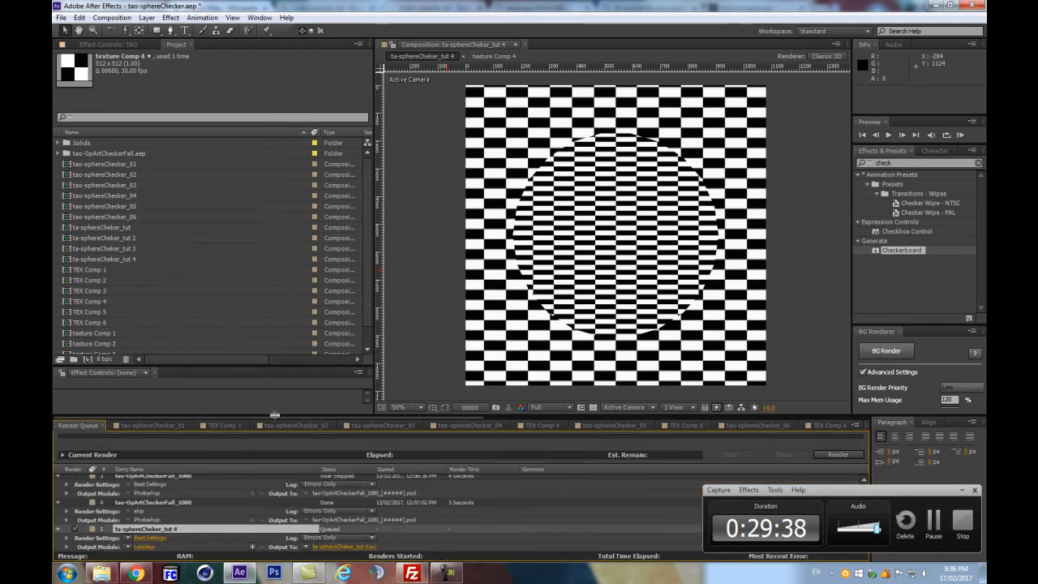
{"action": "left_click_drag", "start_coordinate": [373, 417], "coordinate": [405, 290]}
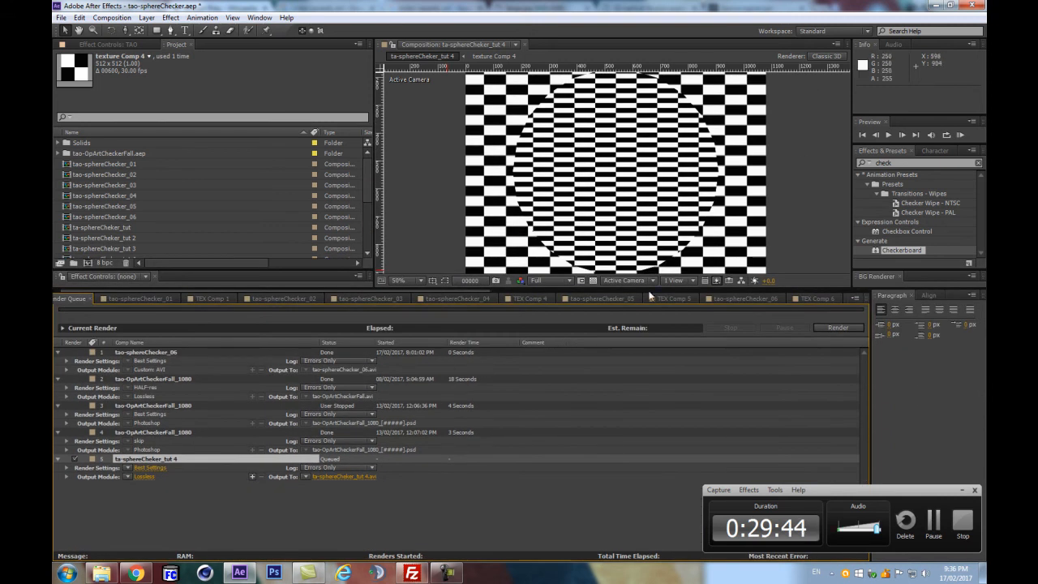
{"action": "left_click_drag", "start_coordinate": [655, 290], "coordinate": [655, 343]}
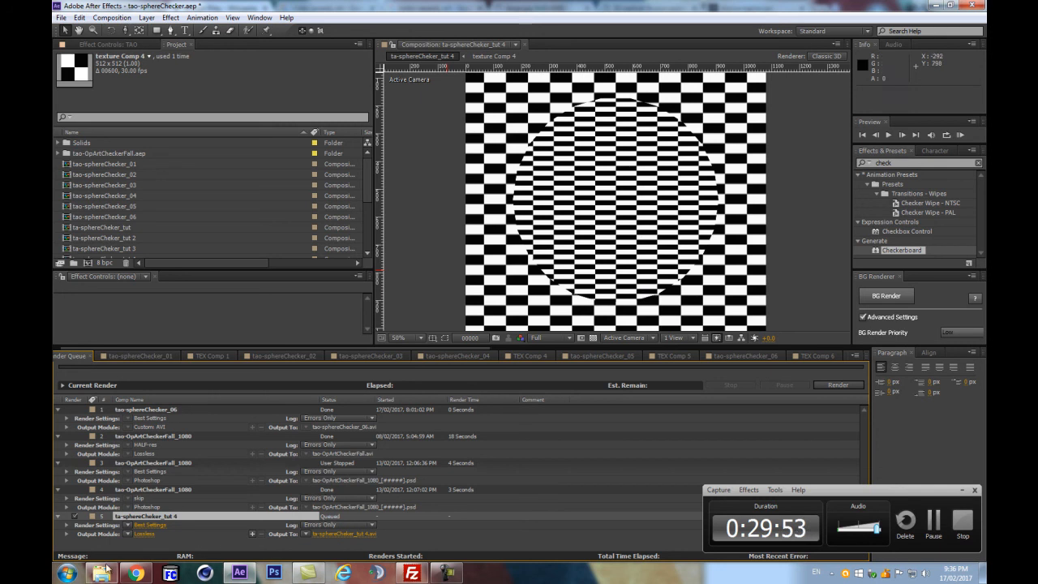
{"action": "left_click", "coordinate": [127, 535]}
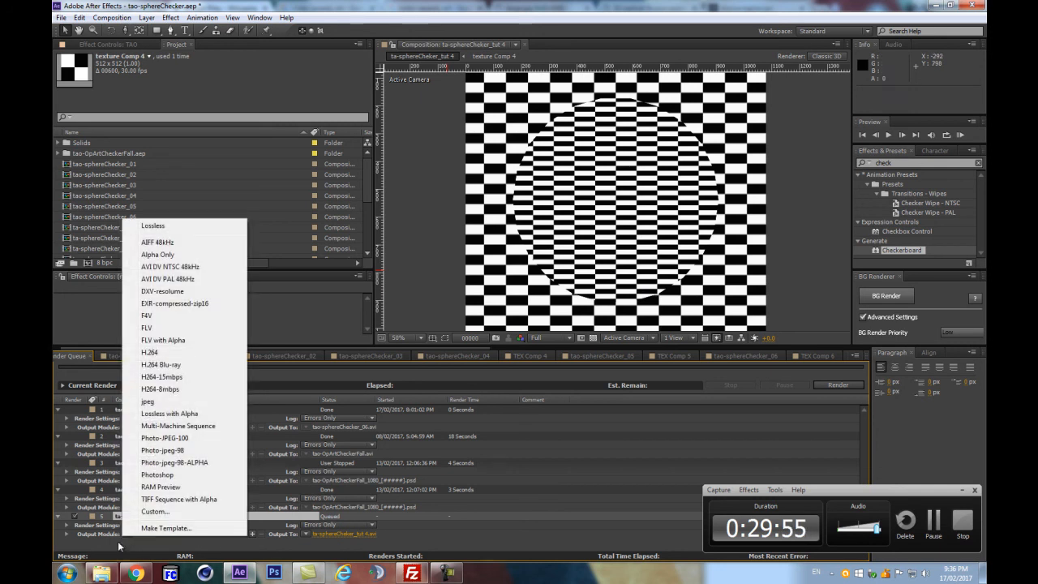
{"action": "left_click", "coordinate": [104, 536]}
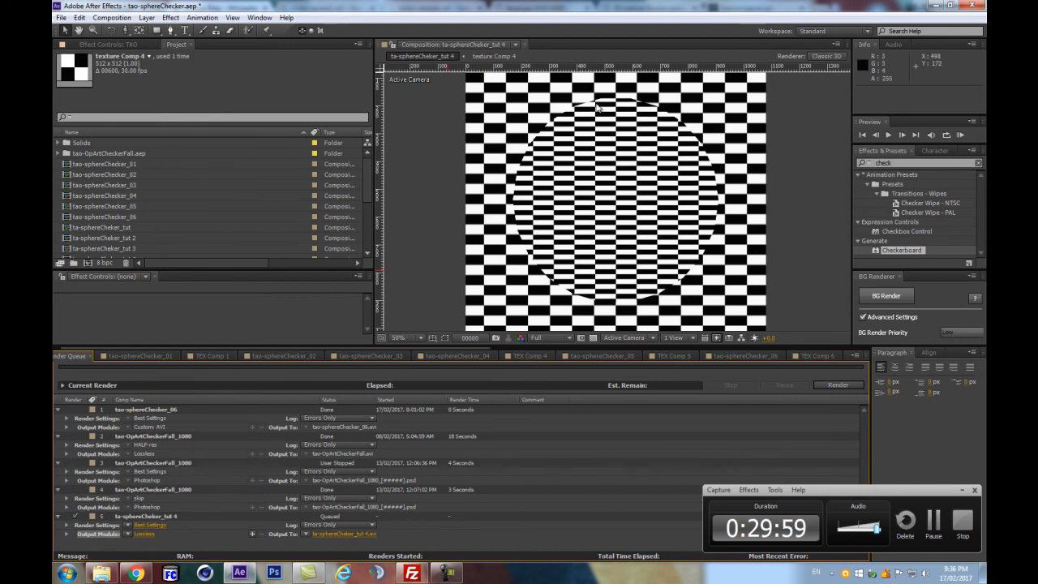
Step: Apply the skip render settings template to the queued ta-sphereCheker_tut 4 and set its resolution to Half
{"action": "left_click", "coordinate": [128, 526]}
{"action": "left_click", "coordinate": [150, 489]}
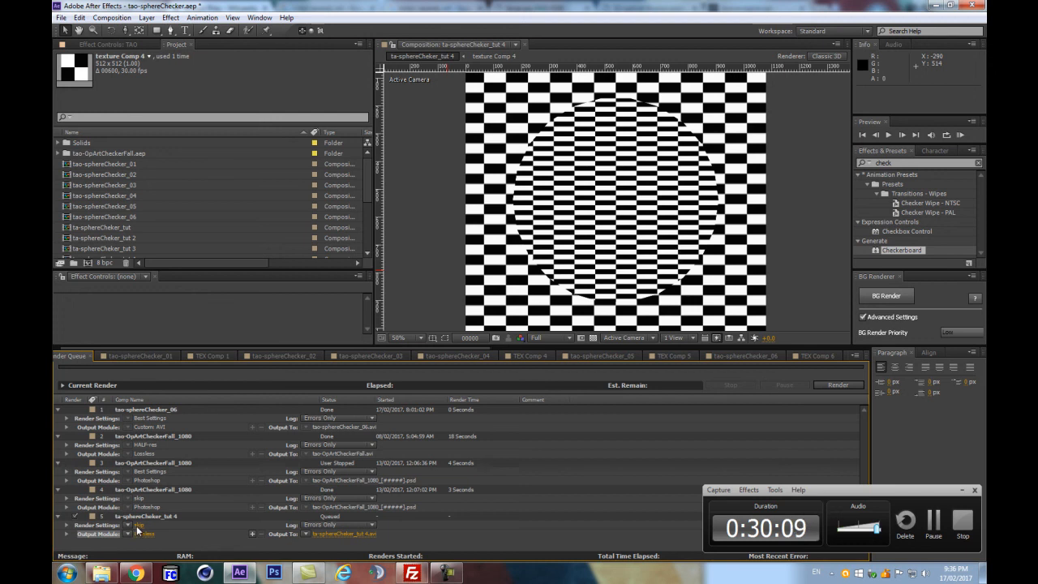
{"action": "left_click", "coordinate": [134, 526]}
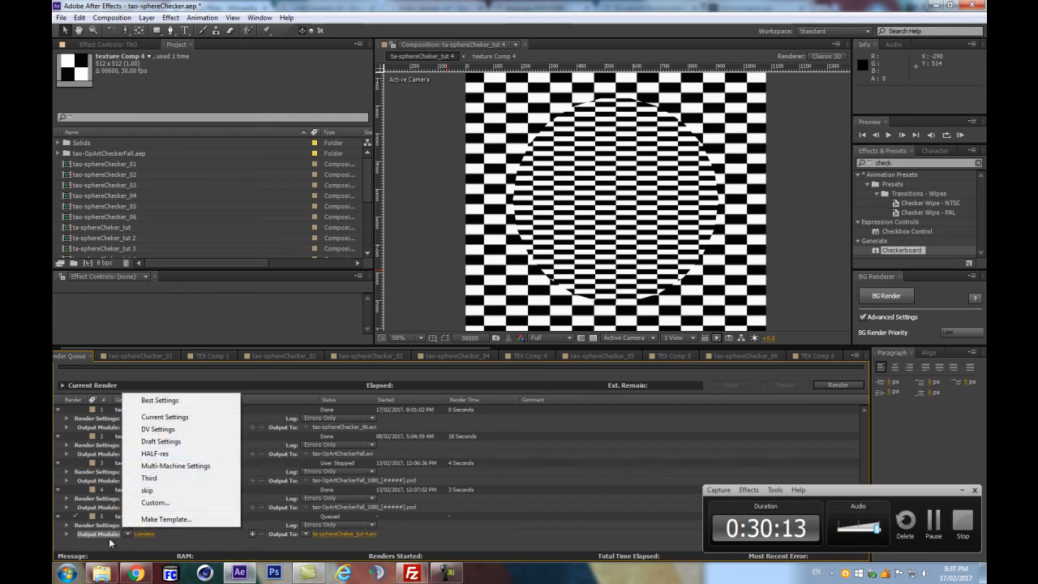
{"action": "left_click", "coordinate": [145, 546]}
{"action": "left_click", "coordinate": [136, 525]}
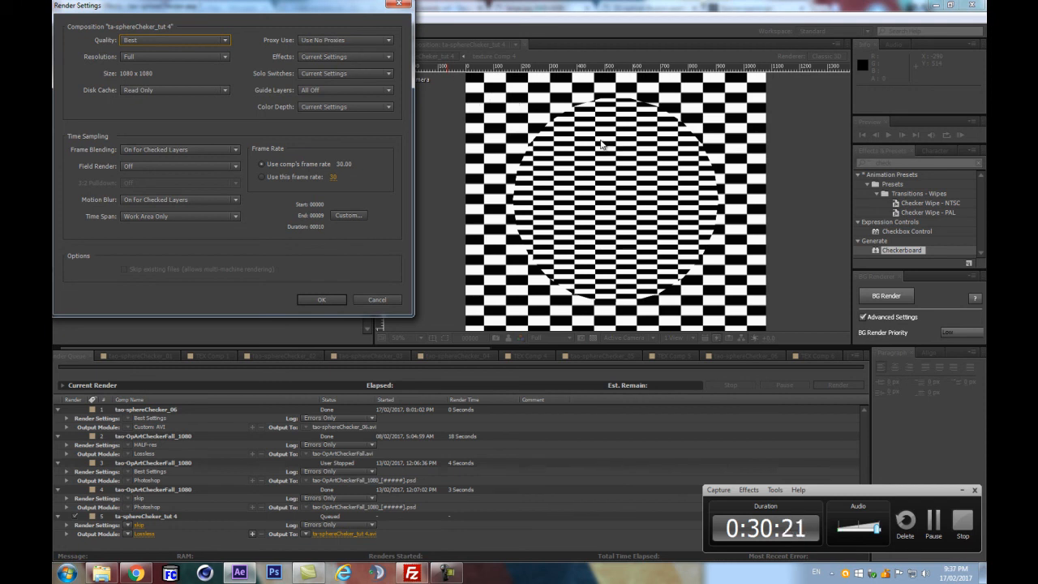
{"action": "left_click", "coordinate": [163, 58]}
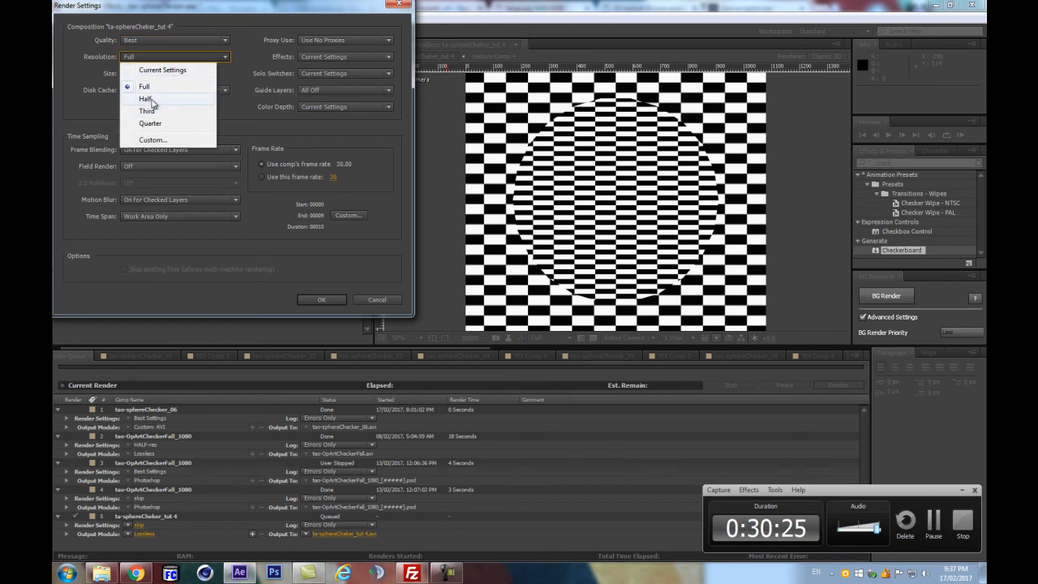
{"action": "left_click", "coordinate": [149, 99]}
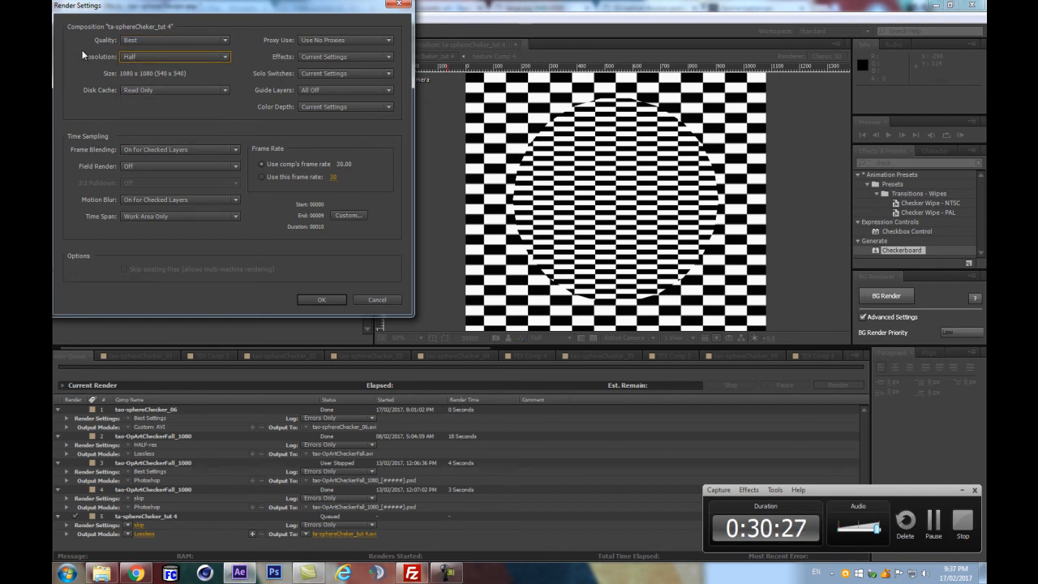
{"action": "left_click", "coordinate": [321, 299]}
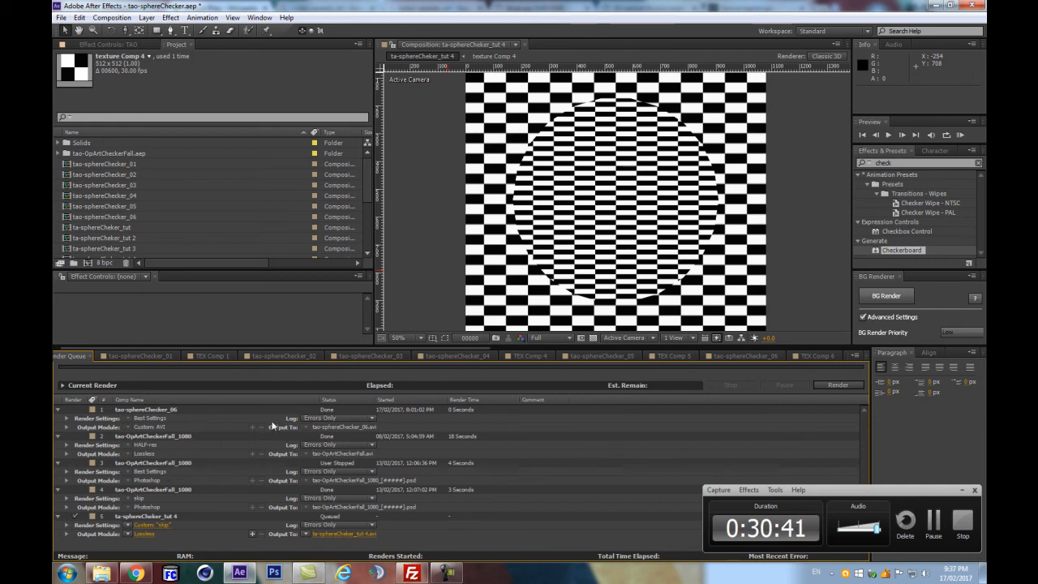
Step: Output the queued comp to ta-sphereCheker_tut 4.avi in the project's output avi folder and render it
{"action": "left_click", "coordinate": [324, 535]}
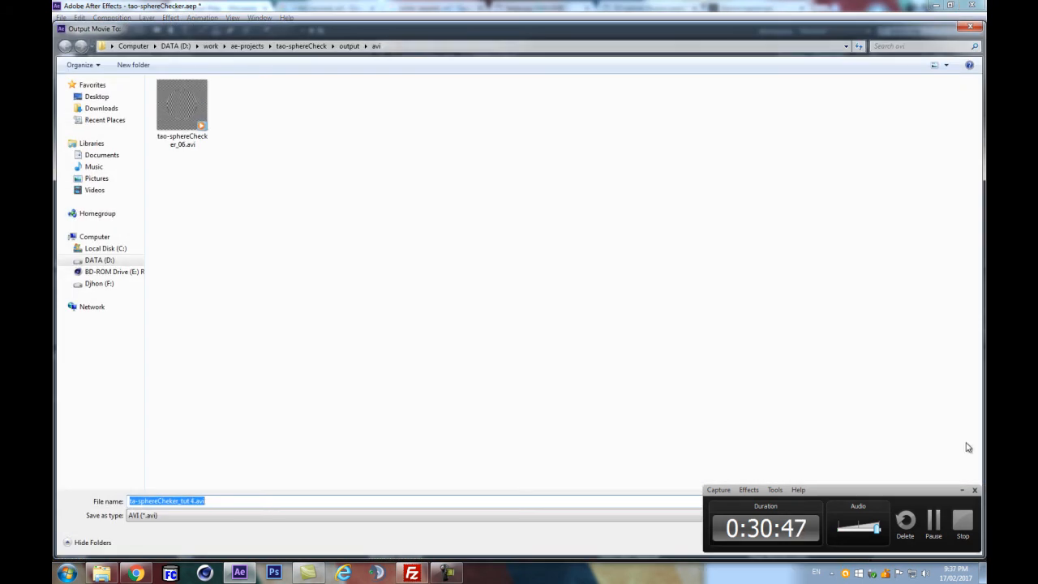
{"action": "left_click_drag", "start_coordinate": [840, 38], "coordinate": [617, 33]}
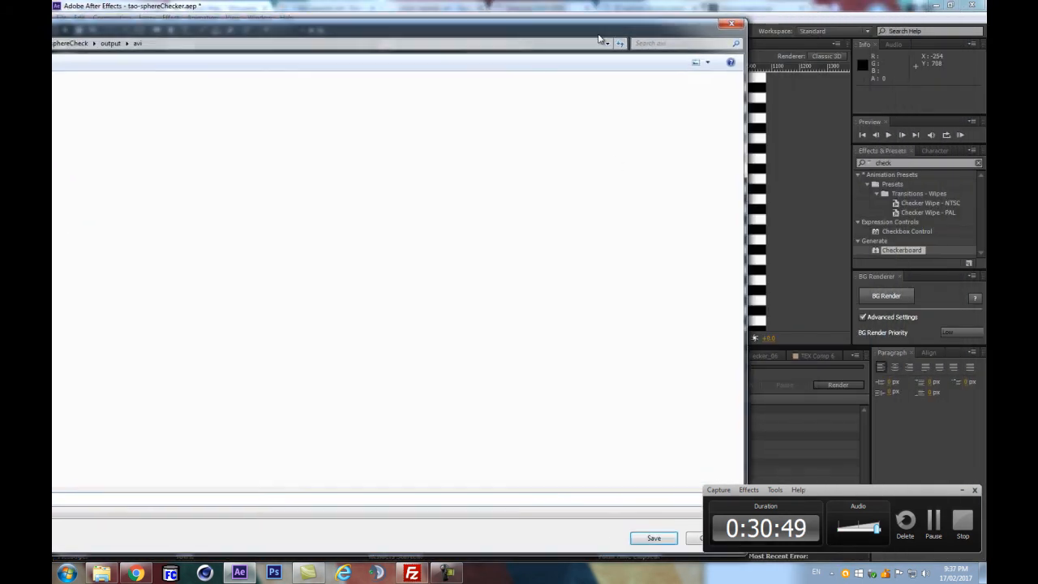
{"action": "left_click", "coordinate": [636, 540]}
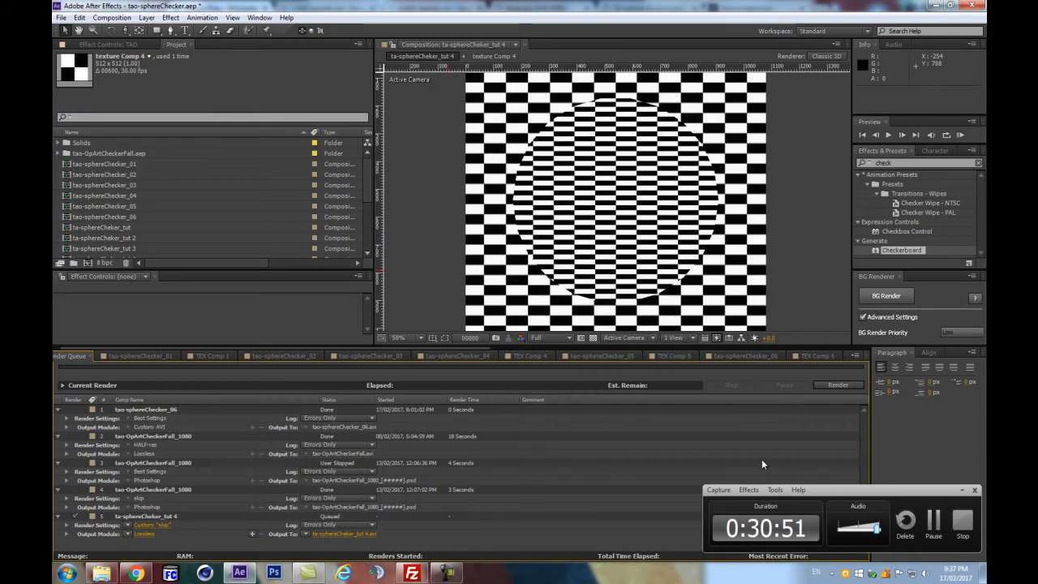
{"action": "left_click", "coordinate": [827, 385]}
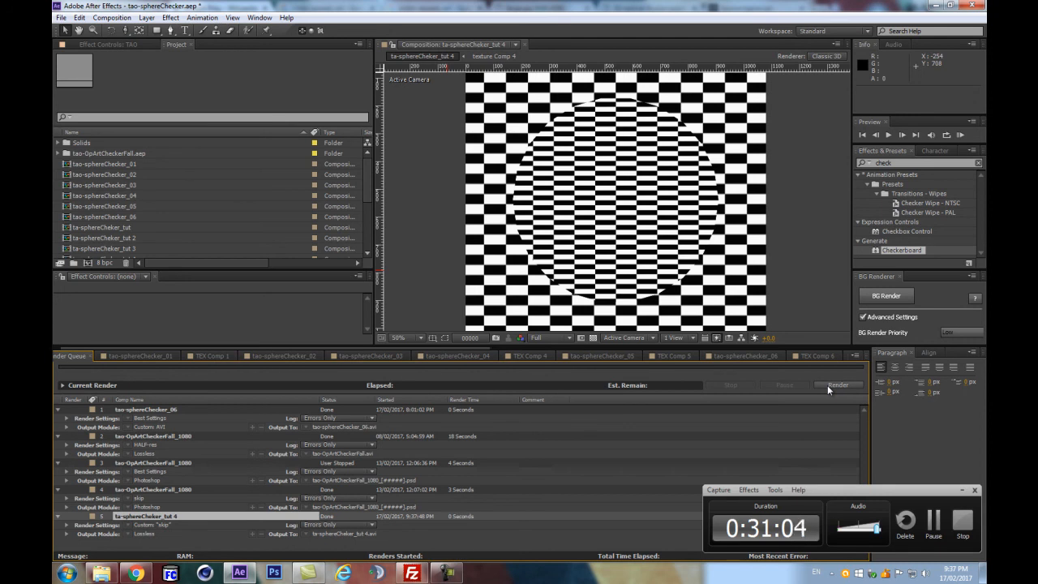
{"action": "double_click", "coordinate": [148, 520]}
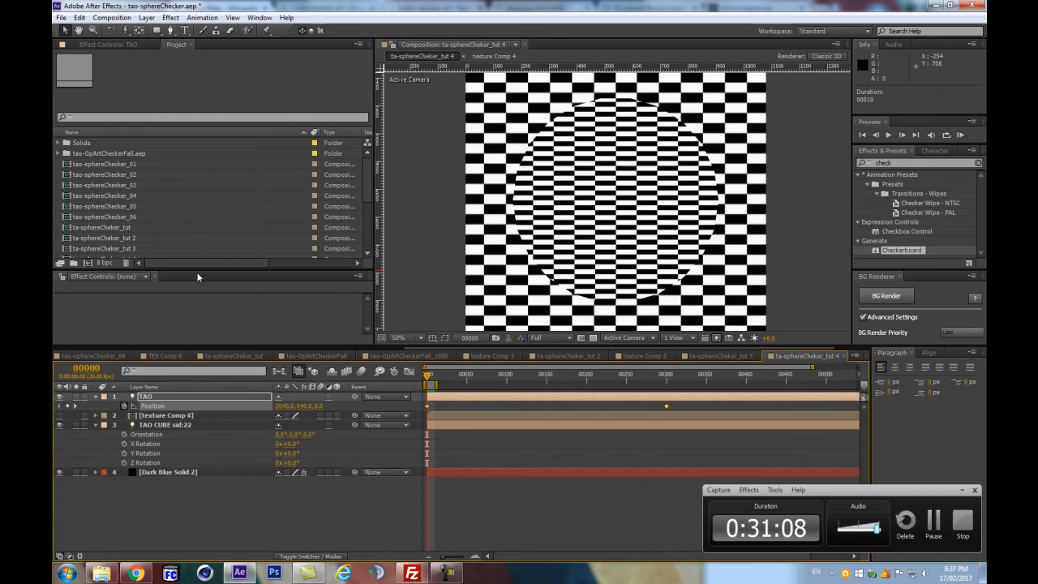
Step: Switch to Photoshop, import all video frames of the ta-sphereCheker_tut 4 AVI to layers as a frame animation, and play it
{"action": "left_click", "coordinate": [274, 573]}
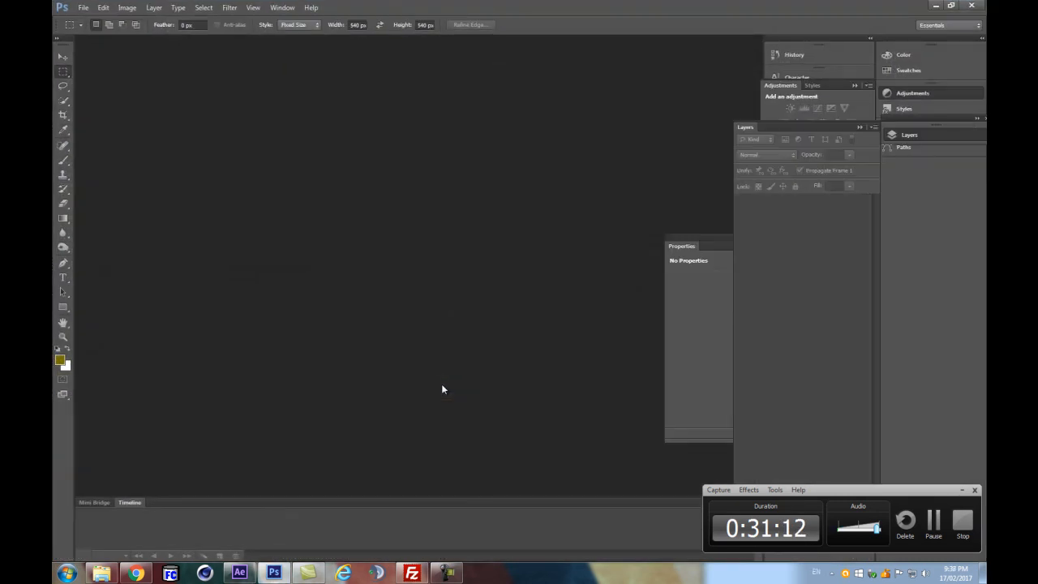
{"action": "left_click", "coordinate": [83, 7]}
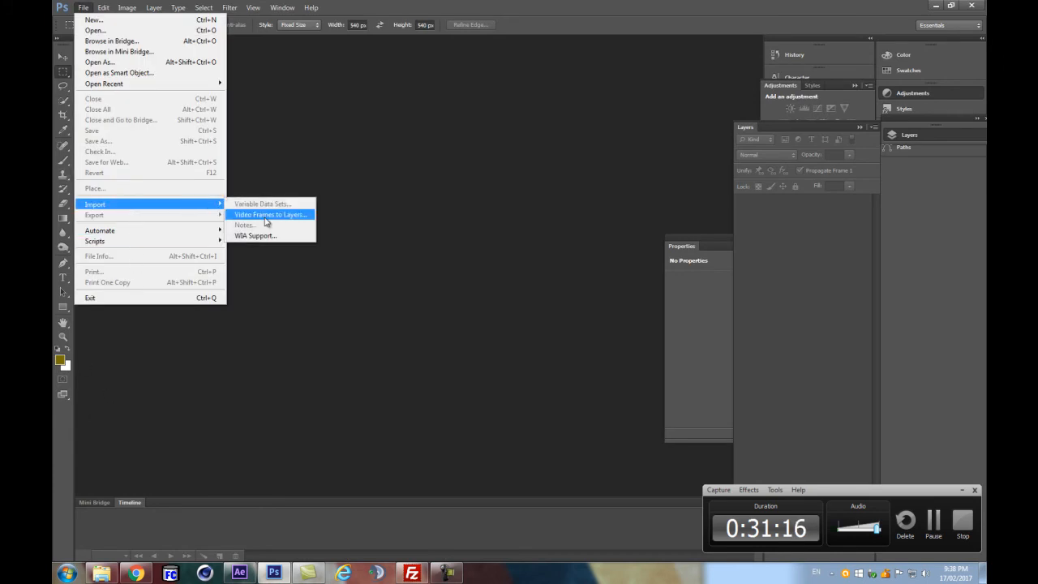
{"action": "left_click", "coordinate": [261, 215]}
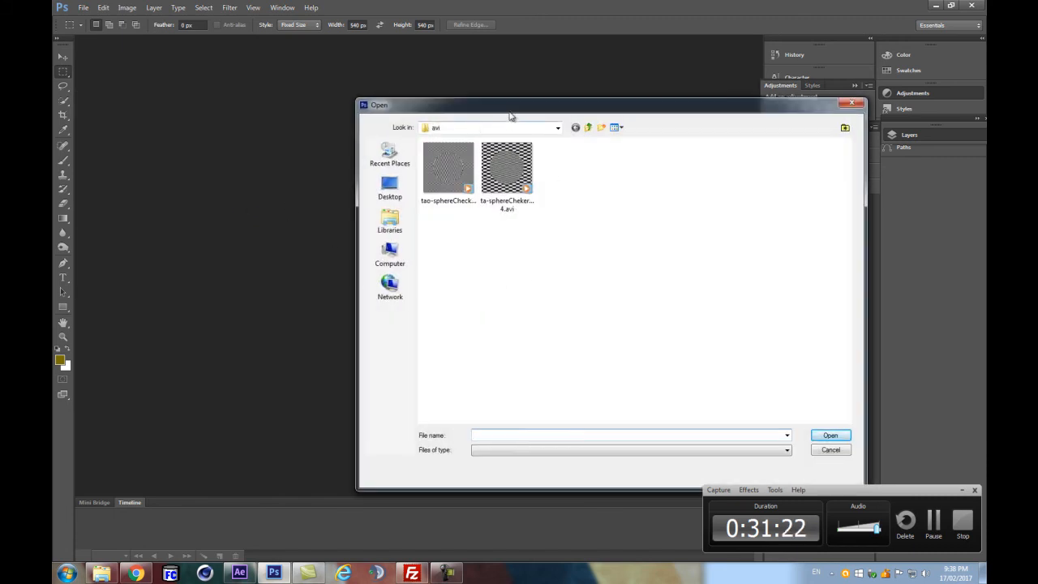
{"action": "left_click_drag", "start_coordinate": [510, 106], "coordinate": [433, 94]}
{"action": "left_click", "coordinate": [430, 174]}
{"action": "double_click", "coordinate": [431, 174]}
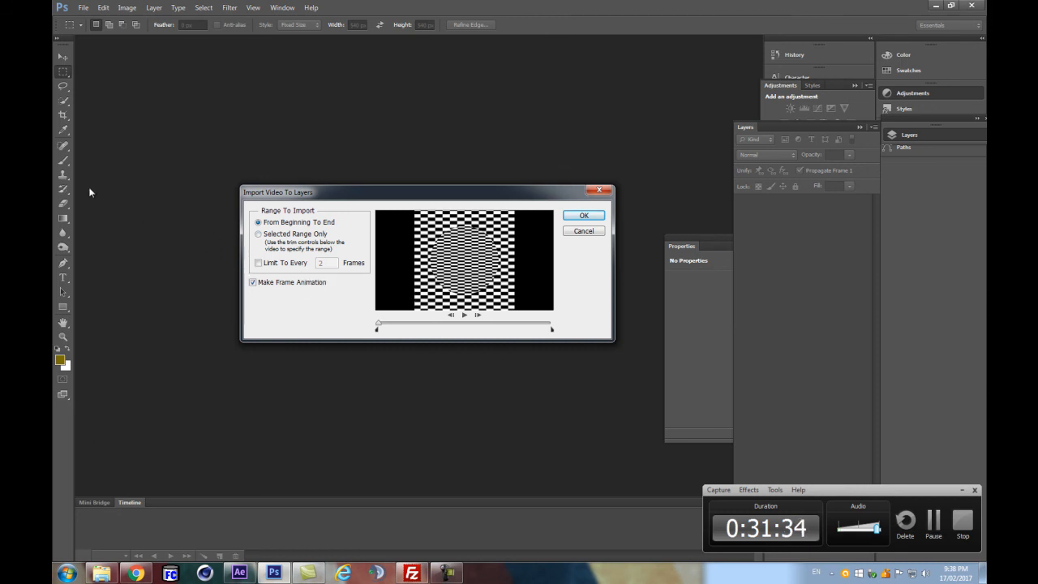
{"action": "left_click", "coordinate": [600, 216]}
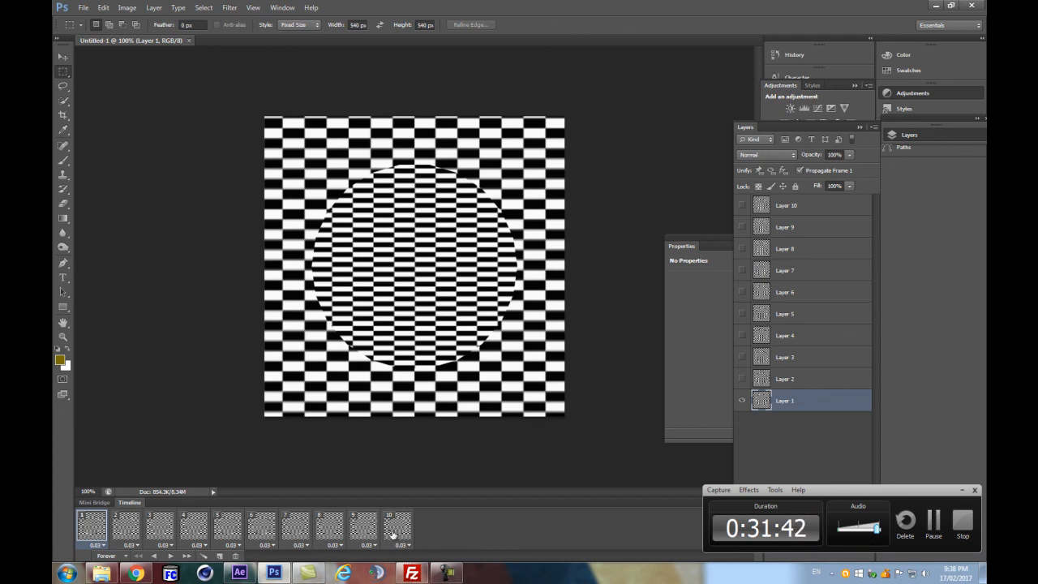
{"action": "left_click", "coordinate": [170, 557]}
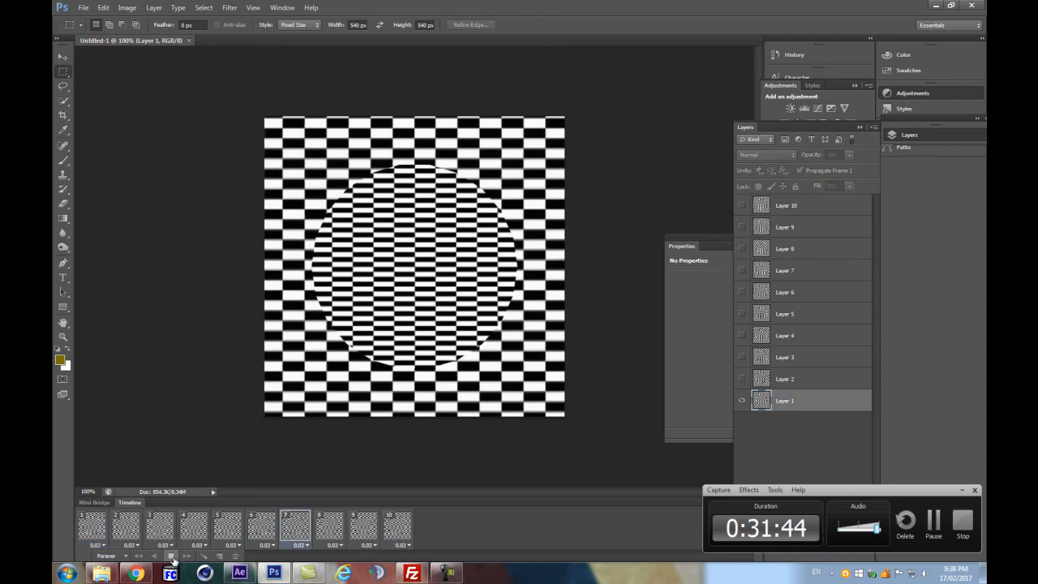
{"action": "left_click", "coordinate": [170, 557]}
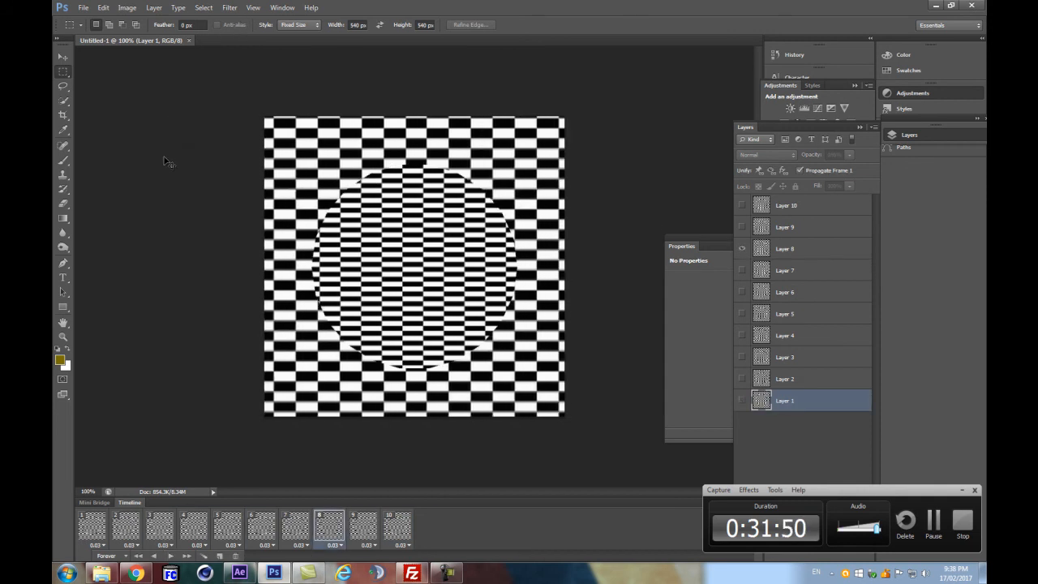
Step: Set up a Save for Web GIF export with transparency off and the Black - White color palette
{"action": "key", "text": "ctrl+alt+shift+s"}
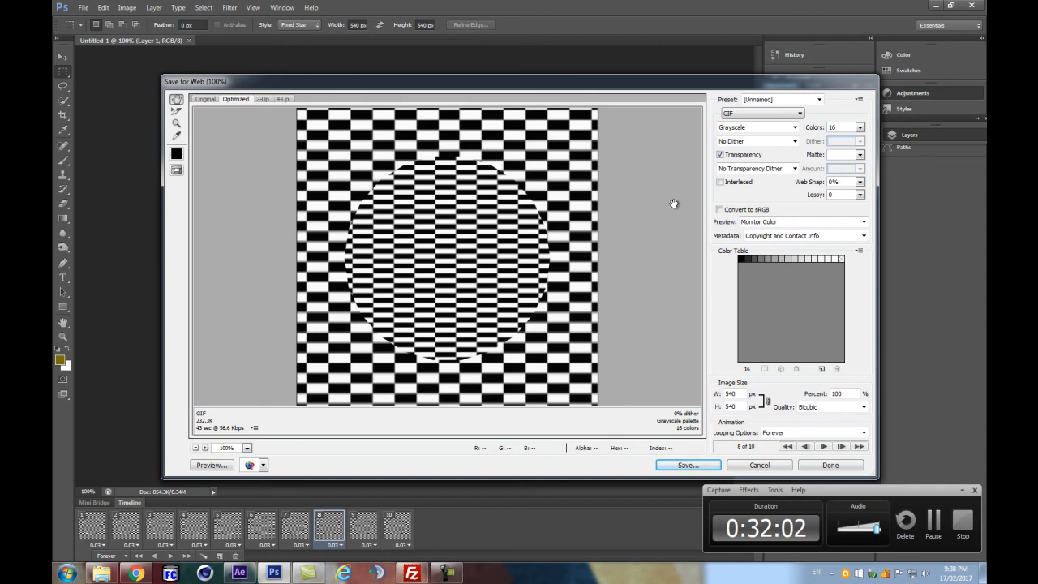
{"action": "left_click", "coordinate": [740, 157]}
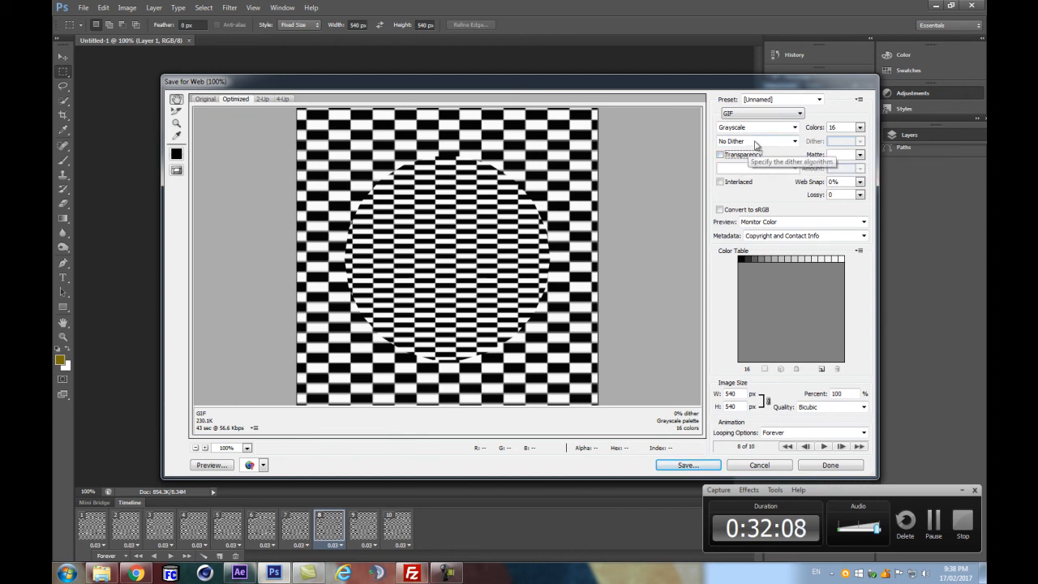
{"action": "left_click", "coordinate": [726, 128]}
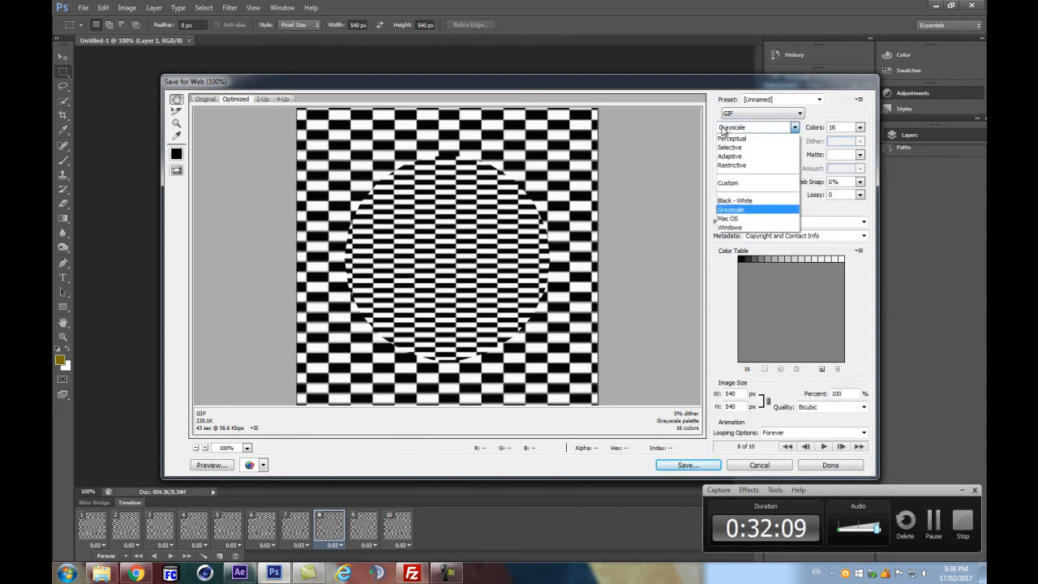
{"action": "left_click", "coordinate": [740, 201]}
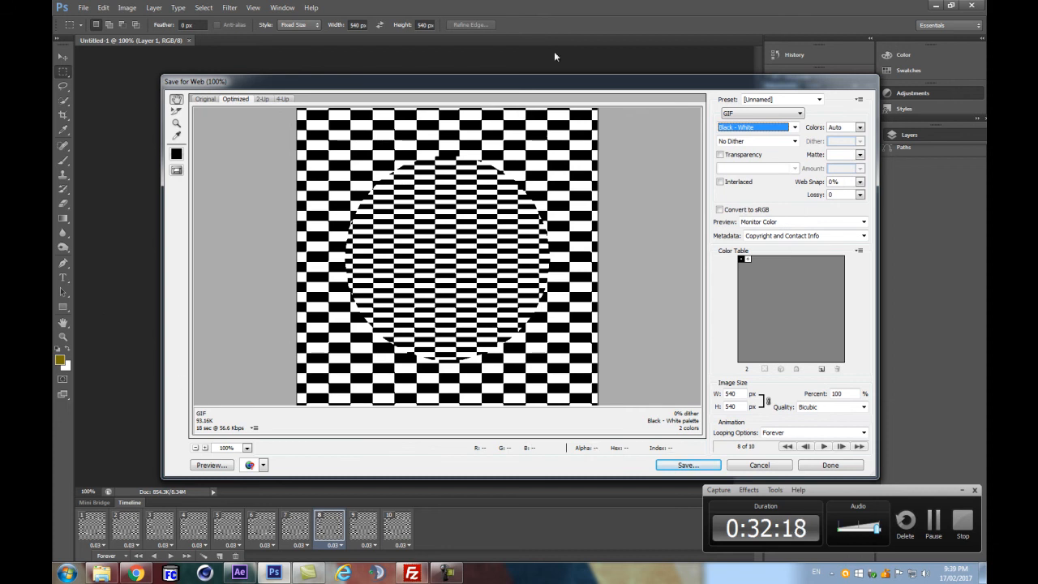
{"action": "scroll", "coordinate": [514, 232], "scroll_direction": "up", "scroll_amount": 1}
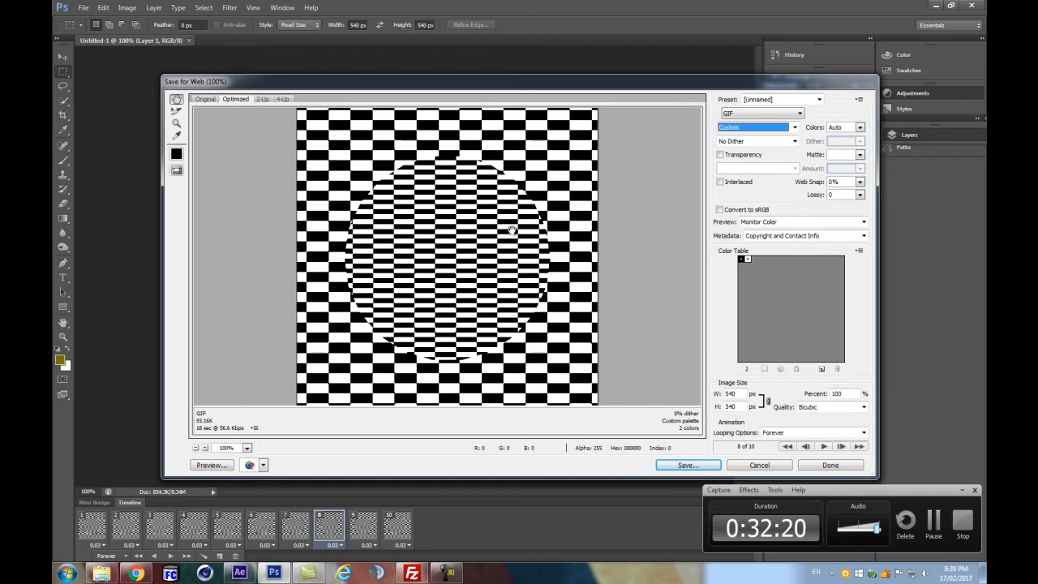
{"action": "left_click", "coordinate": [758, 130]}
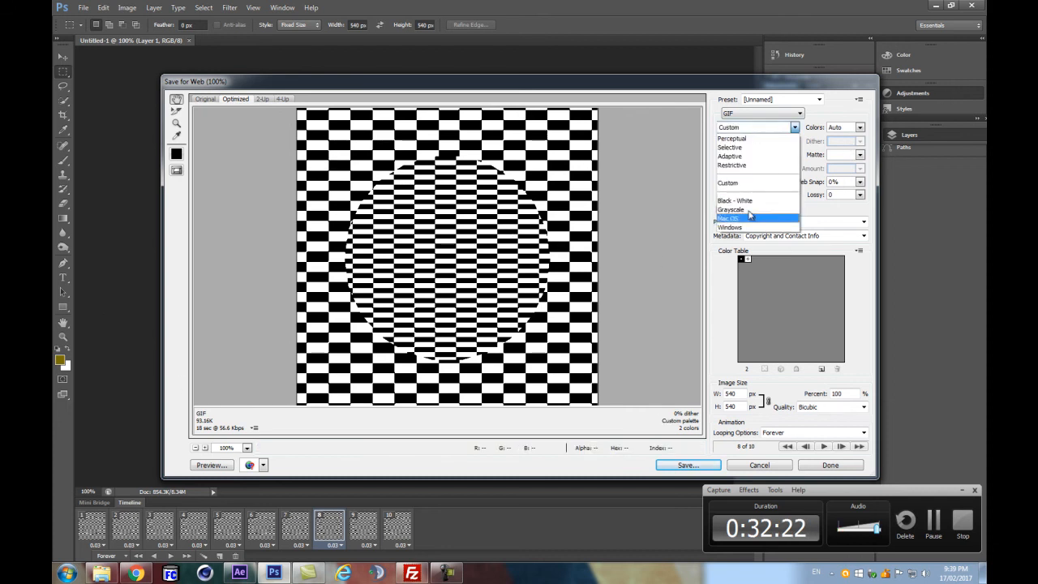
{"action": "left_click", "coordinate": [735, 201]}
Step: Play the optimized GIF preview and examine the color count and dither options
{"action": "left_click", "coordinate": [823, 446]}
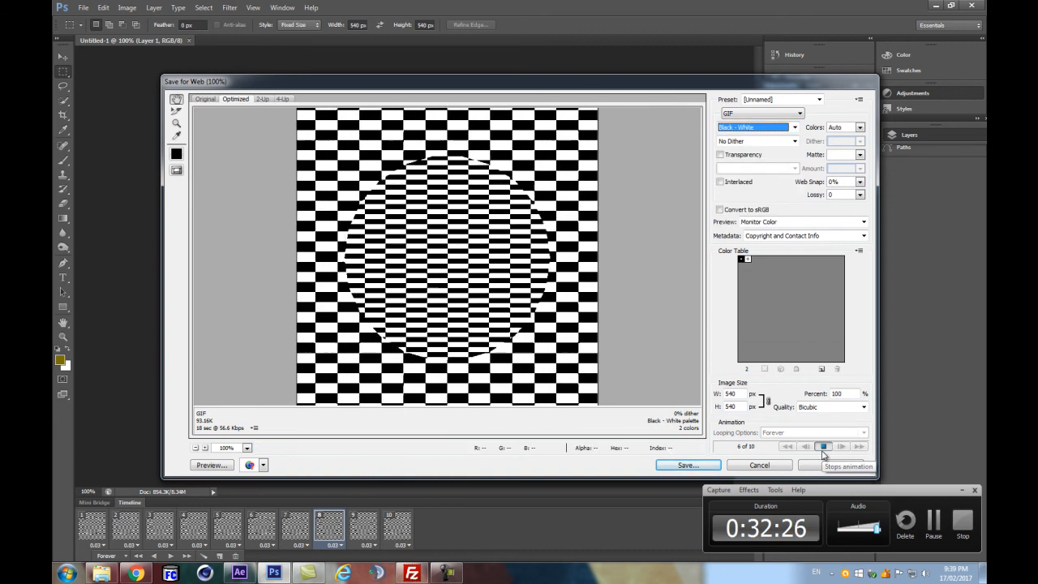
{"action": "left_click", "coordinate": [823, 446]}
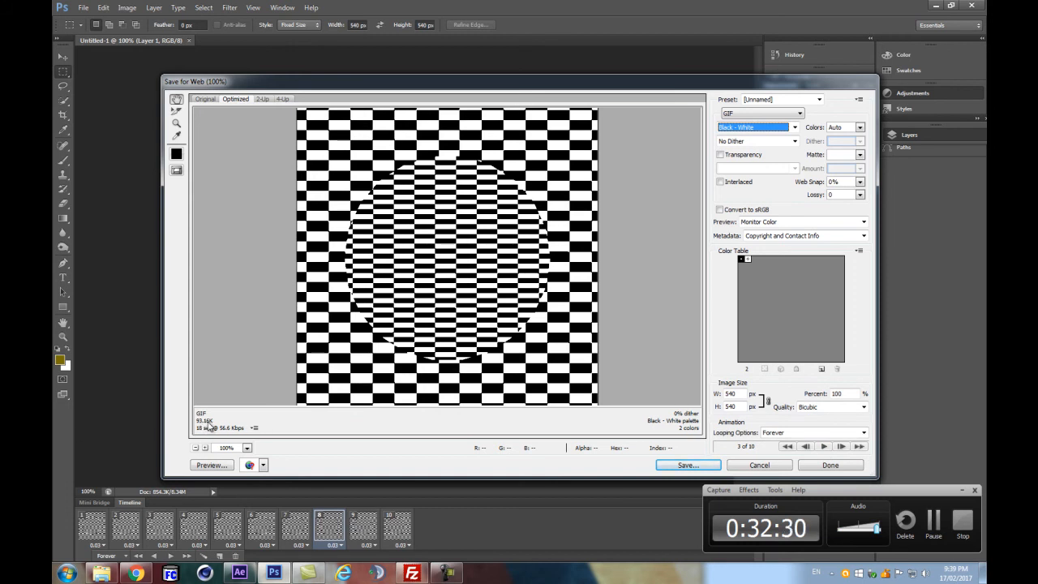
{"action": "left_click", "coordinate": [859, 127]}
{"action": "left_click", "coordinate": [861, 129]}
{"action": "left_click", "coordinate": [767, 143]}
{"action": "left_click", "coordinate": [768, 144]}
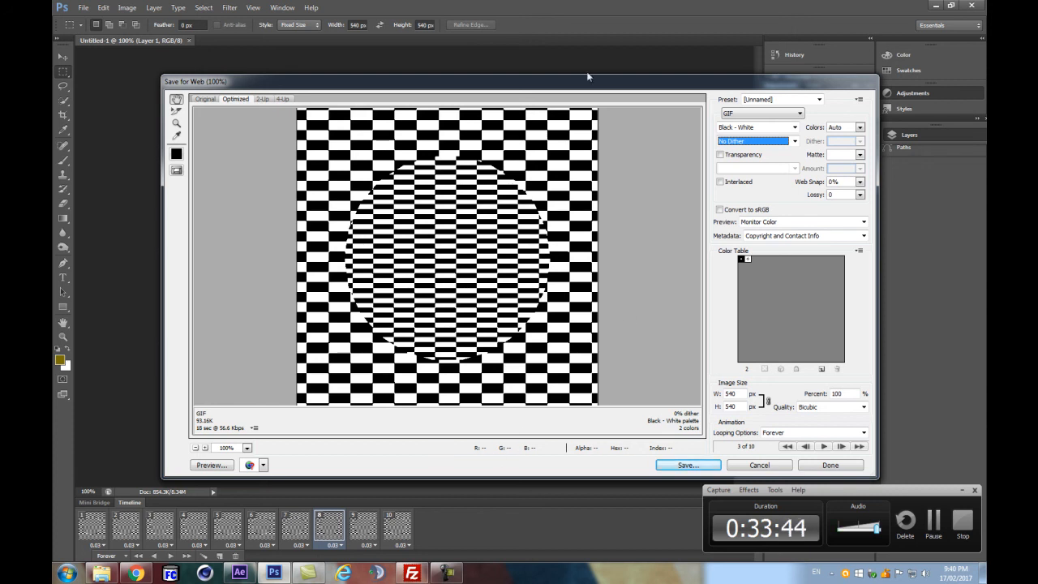
{"action": "mouse_move", "coordinate": [534, 87]}
{"action": "left_mouse_down"}
{"action": "mouse_move", "coordinate": [602, 78]}
{"action": "mouse_move", "coordinate": [547, 79]}
{"action": "left_mouse_up"}
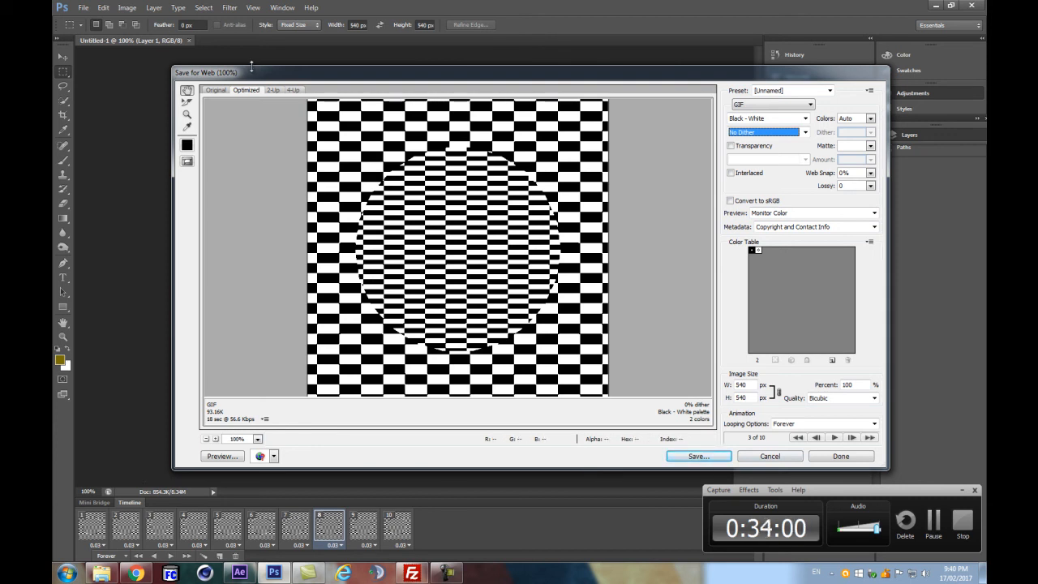
{"action": "left_click_drag", "start_coordinate": [252, 67], "coordinate": [201, 75]}
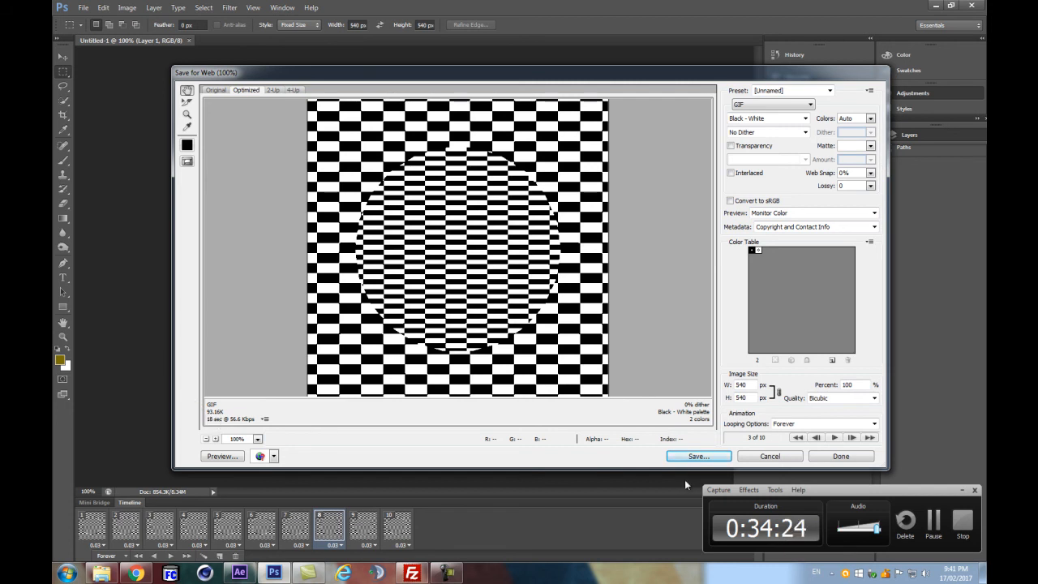
Step: Save the optimized GIF to the gif folder as Images Only with Default Settings
{"action": "left_click", "coordinate": [699, 457]}
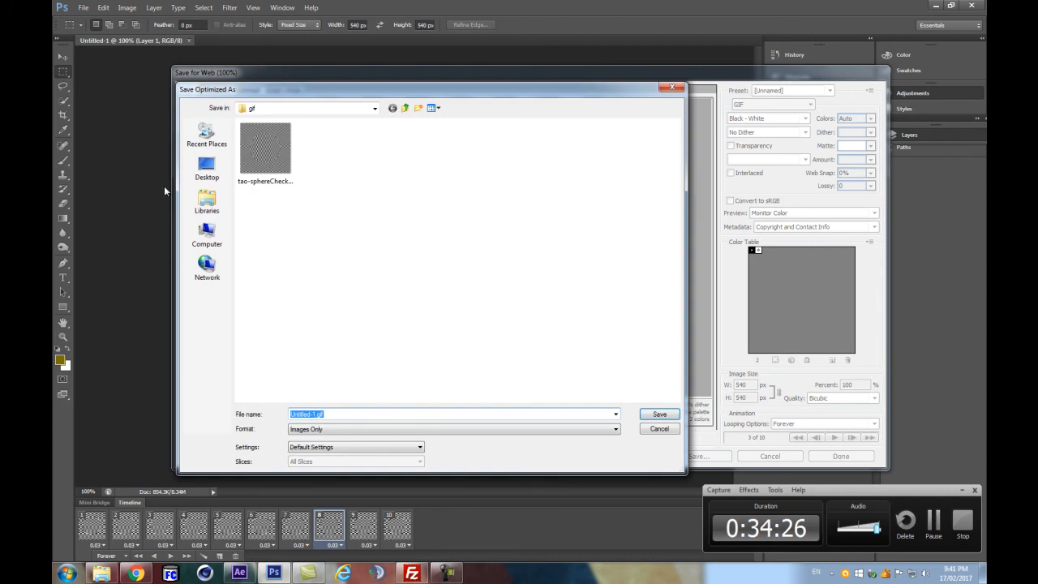
{"action": "left_click", "coordinate": [333, 416]}
{"action": "left_click", "coordinate": [335, 414]}
{"action": "key", "text": "Return"}
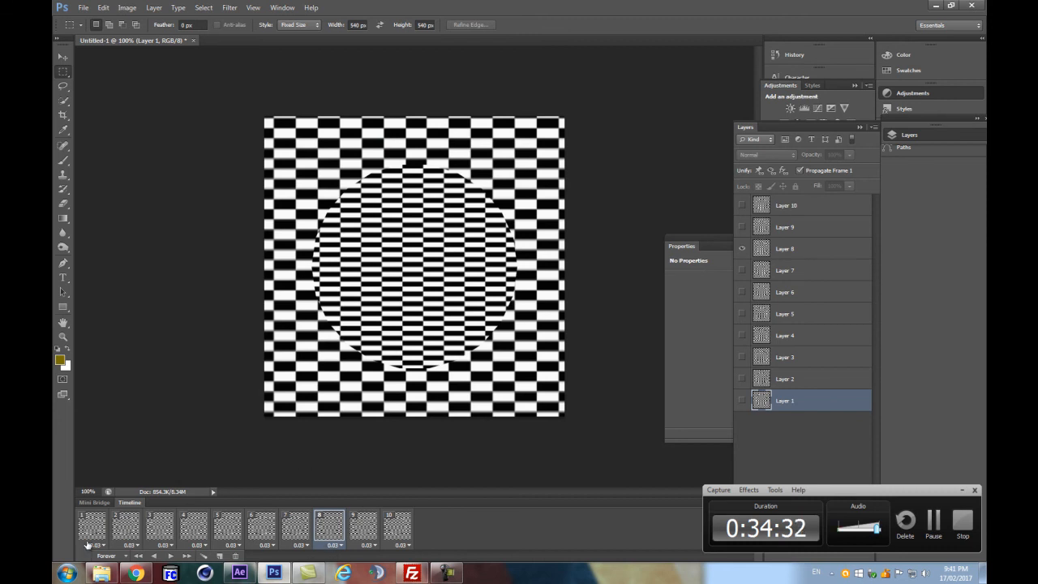
Step: Play back the ten-frame animation to check its looping motion
{"action": "left_click", "coordinate": [170, 555]}
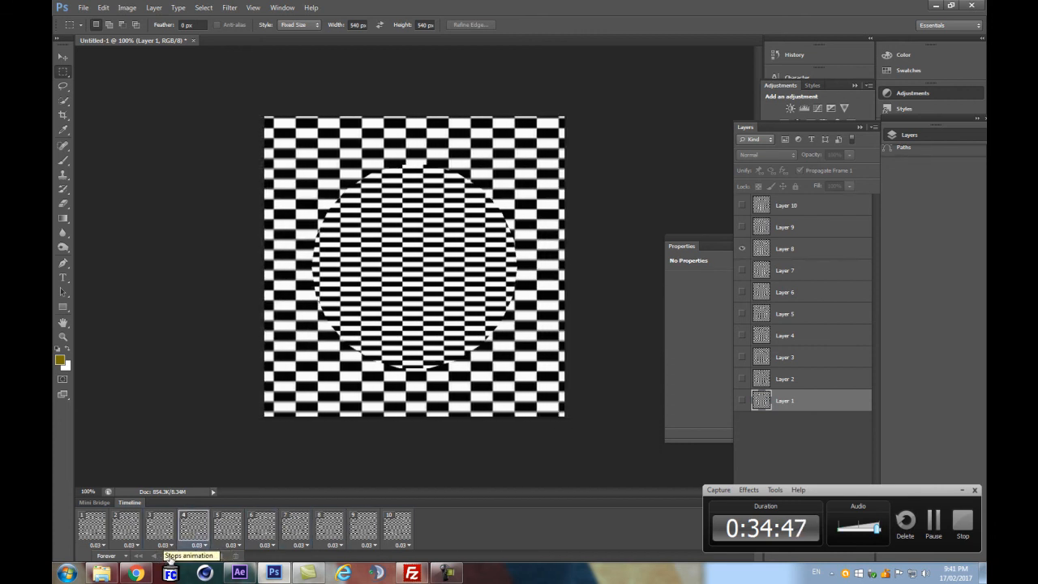
{"action": "left_click", "coordinate": [170, 557]}
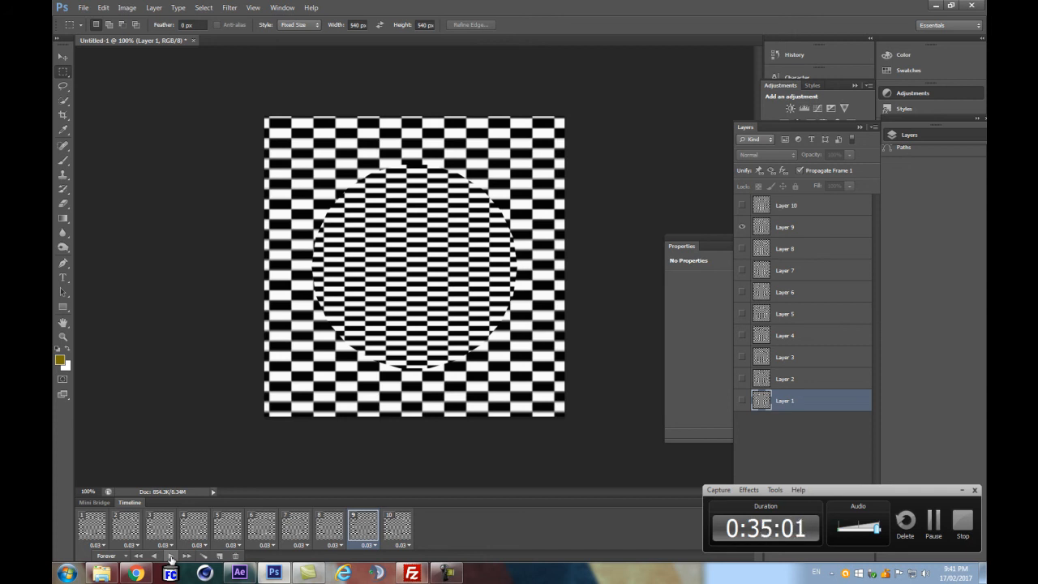
{"action": "left_click", "coordinate": [171, 556]}
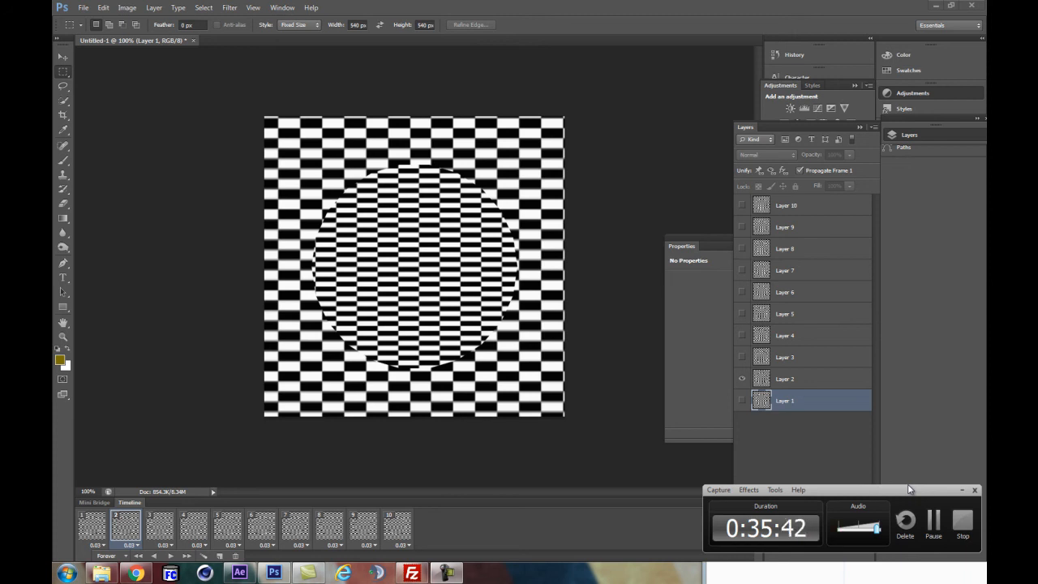
{"action": "mouse_move", "coordinate": [933, 494]}
{"action": "left_mouse_down"}
{"action": "mouse_move", "coordinate": [927, 478]}
{"action": "mouse_move", "coordinate": [939, 501]}
{"action": "left_mouse_up"}
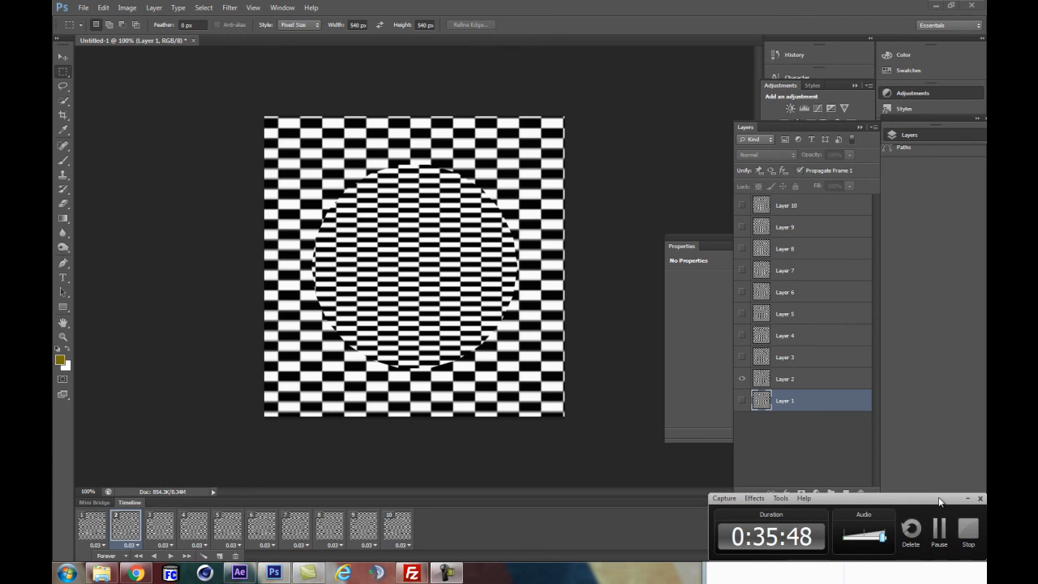